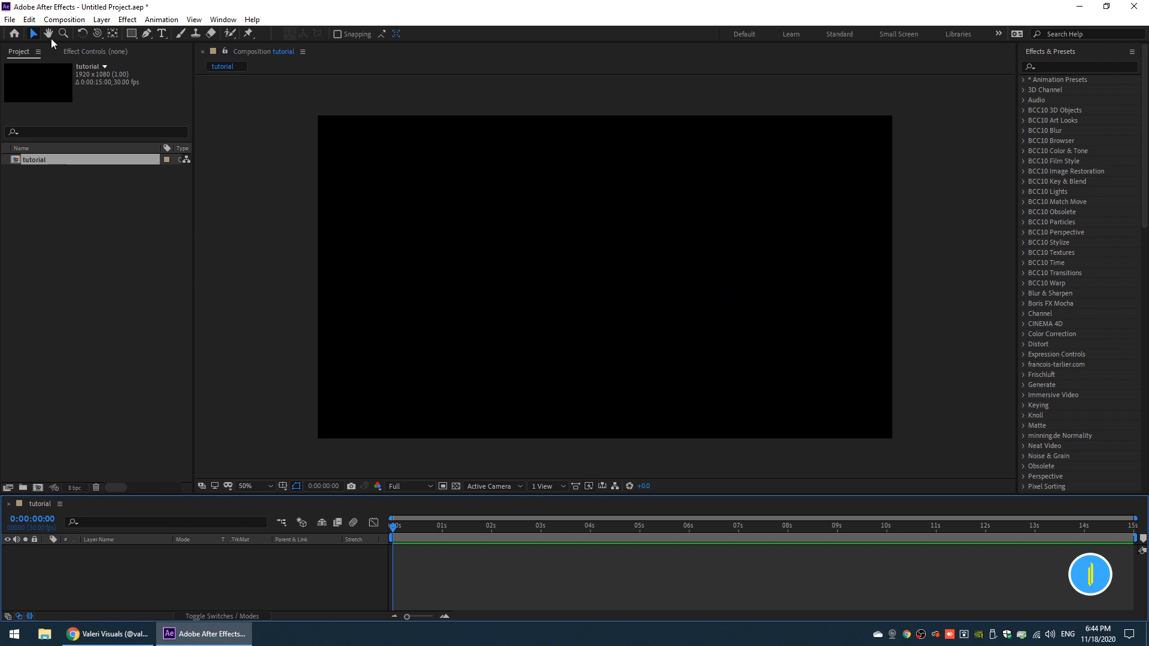
- Create a new 500 x 500 px composition named "animated bg"
{"action": "left_click", "coordinate": [64, 19]}
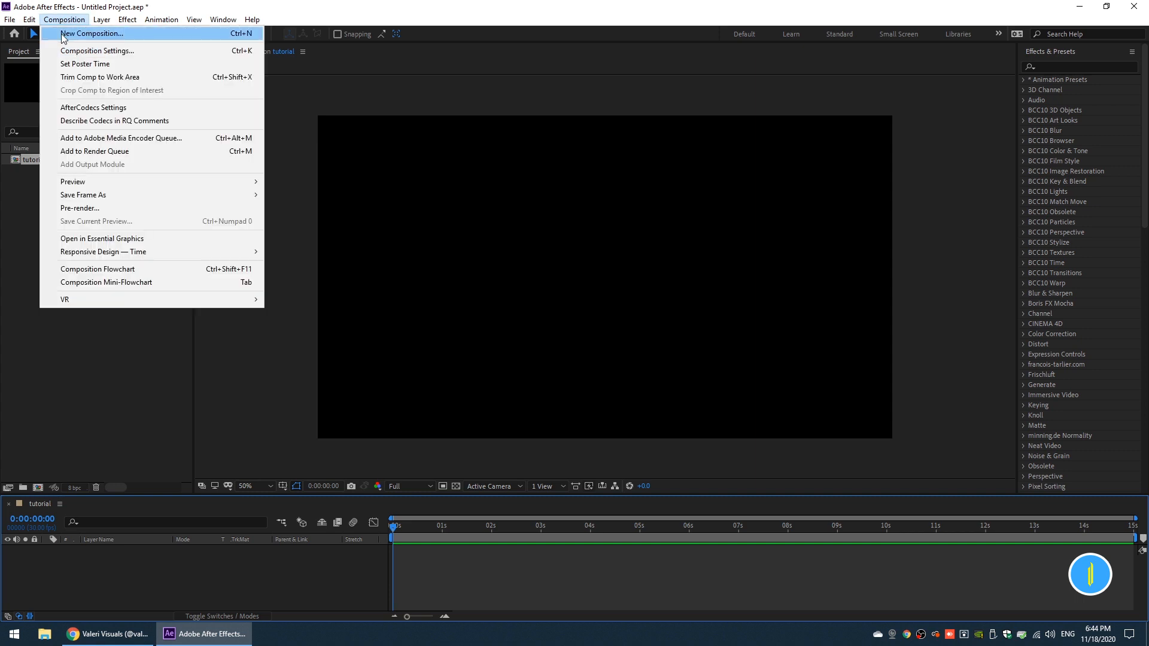
{"action": "left_click", "coordinate": [62, 35]}
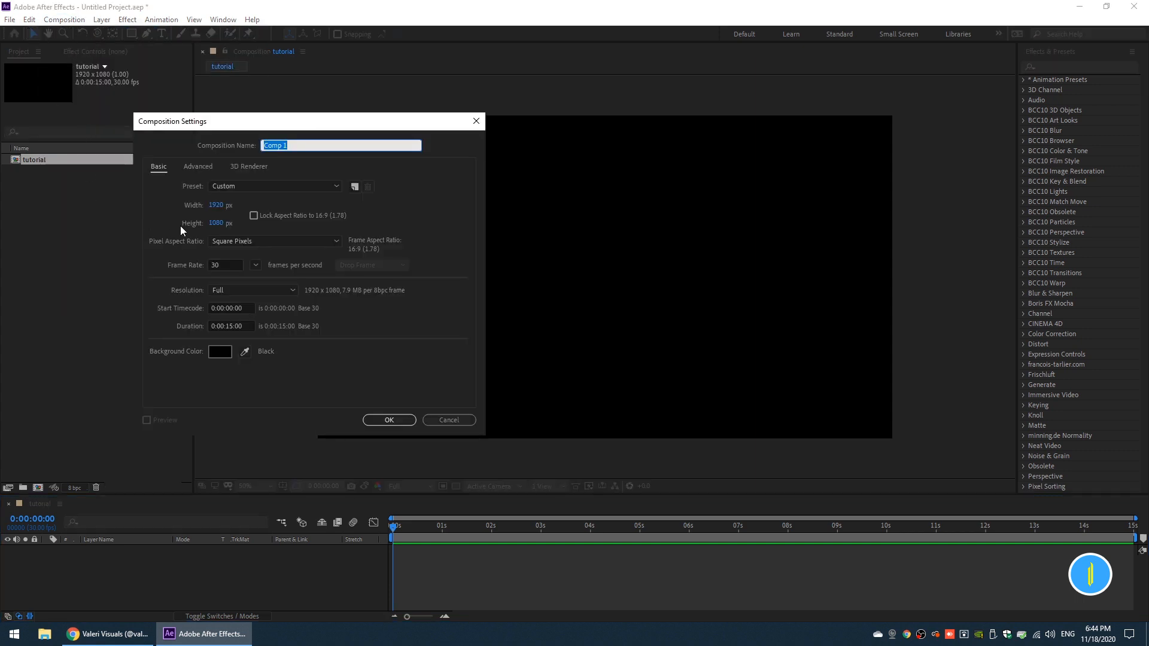
{"action": "left_click", "coordinate": [216, 206]}
{"action": "type", "text": "500"}
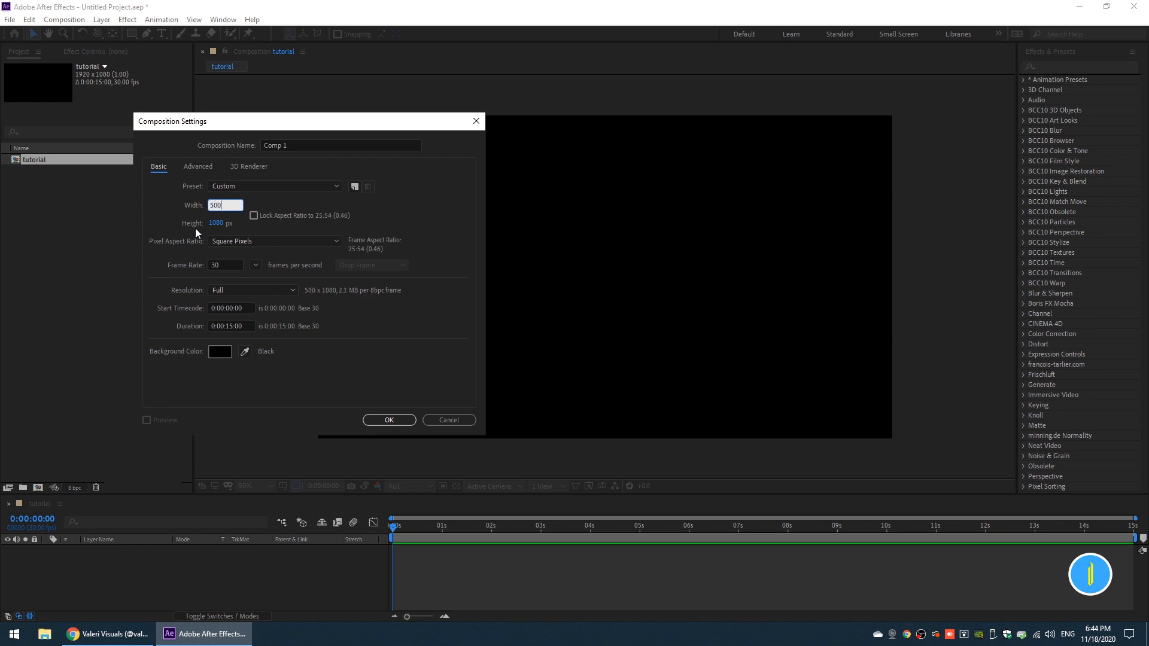
{"action": "key", "text": "Tab"}
{"action": "type", "text": "500"}
{"action": "key", "text": "Tab"}
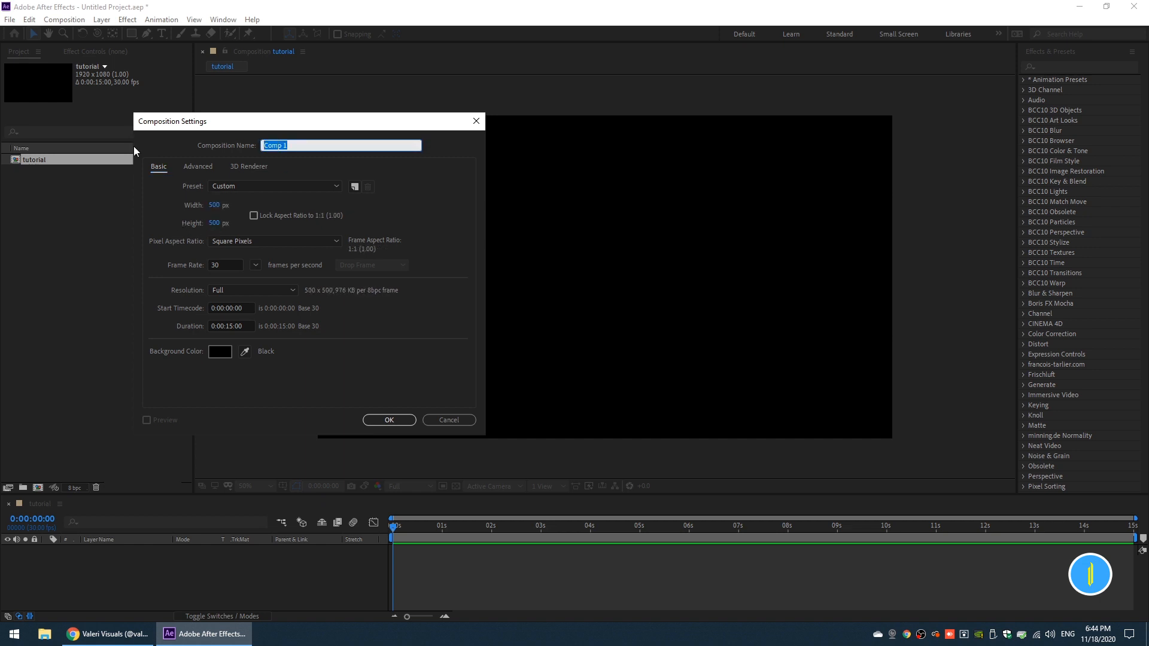
{"action": "type", "text": "animated bg"}
{"action": "left_click", "coordinate": [392, 421]}
{"action": "key", "text": "slash"}
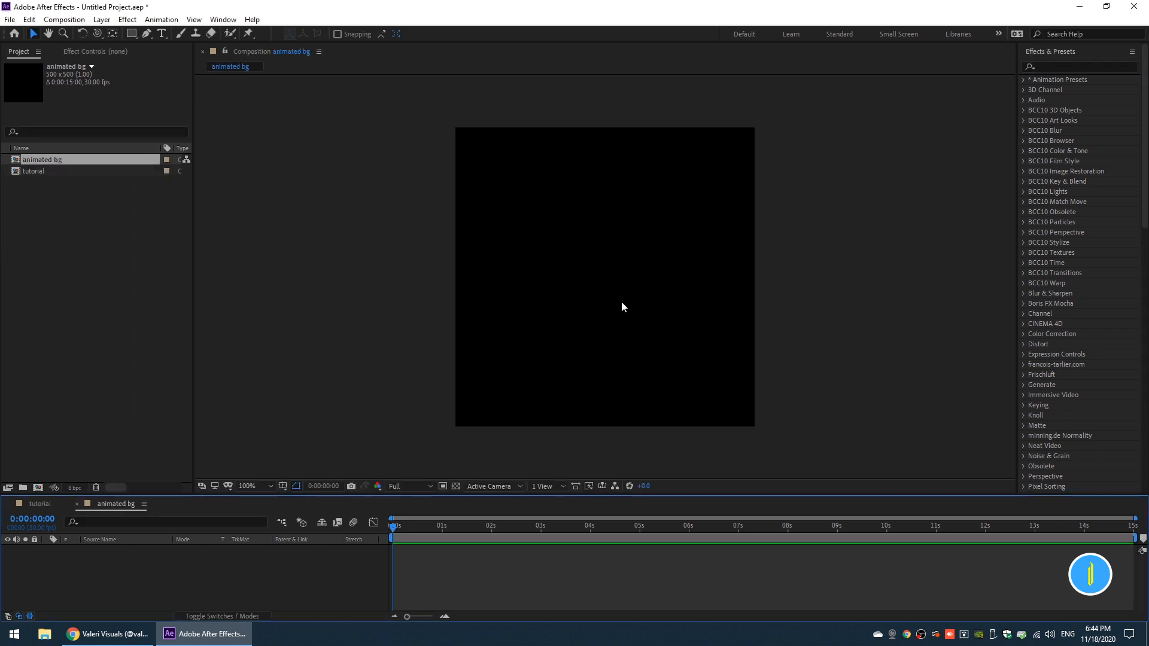
- Draw a horizontal line across the middle of the composition with the Pen tool, using no fill and a white (FFFFFF) stroke
{"action": "left_click", "coordinate": [146, 33]}
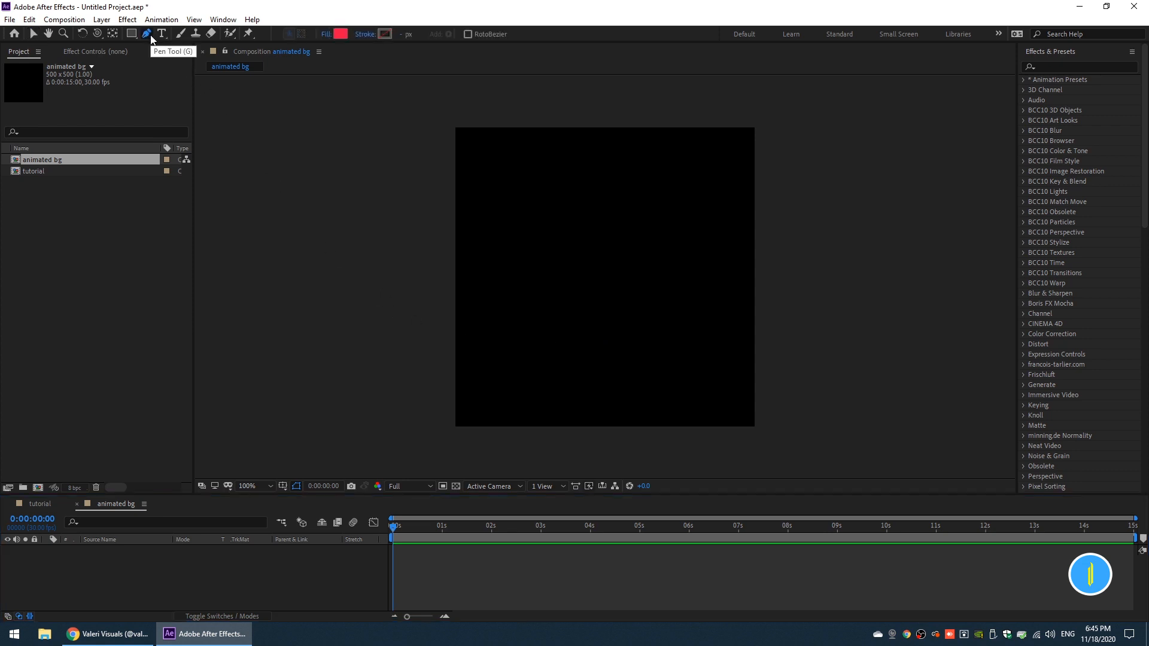
{"action": "left_click", "coordinate": [326, 34]}
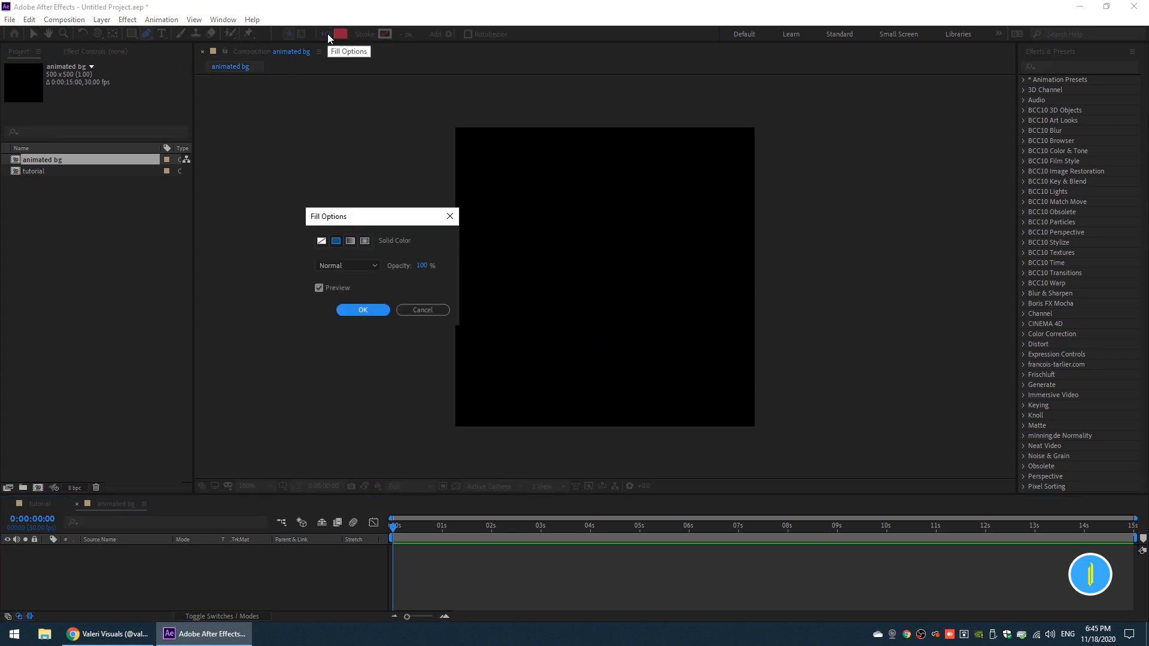
{"action": "left_click", "coordinate": [322, 241]}
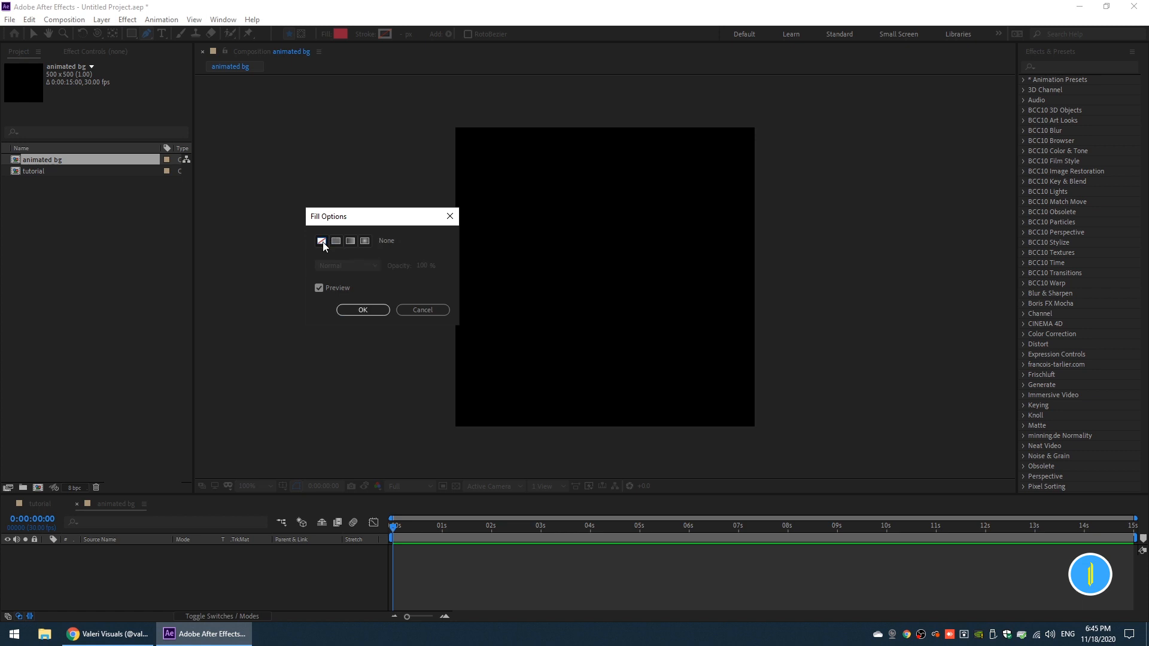
{"action": "left_click", "coordinate": [351, 310]}
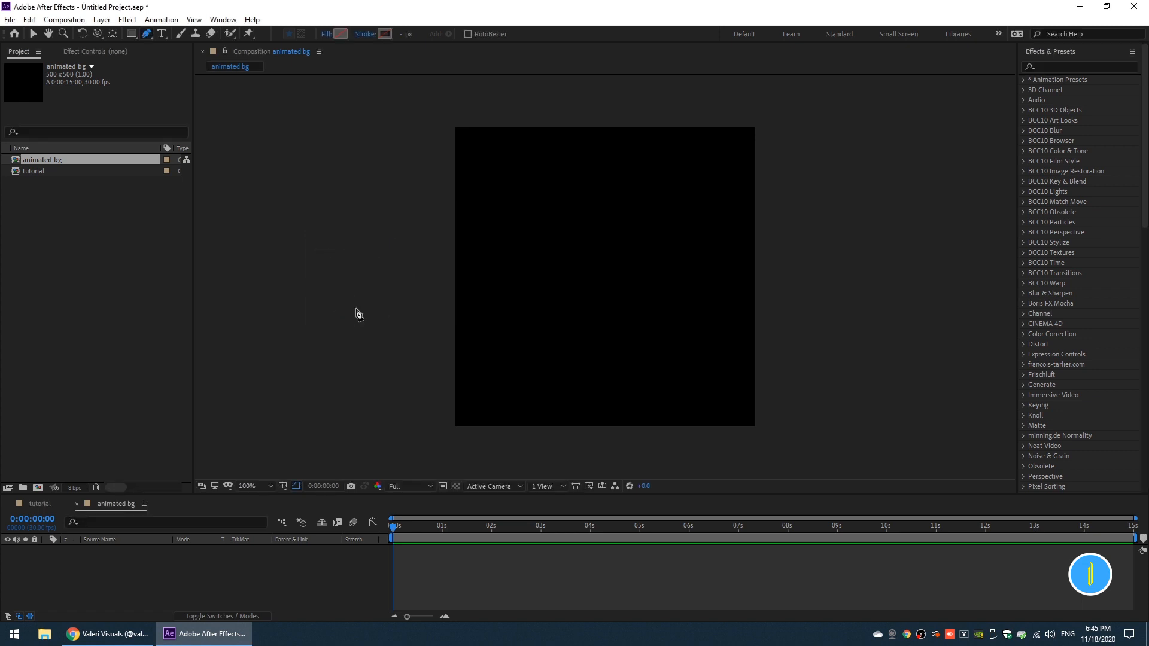
{"action": "left_click", "coordinate": [383, 34]}
{"action": "left_click", "coordinate": [162, 445]}
{"action": "left_click_drag", "start_coordinate": [162, 445], "coordinate": [153, 426]}
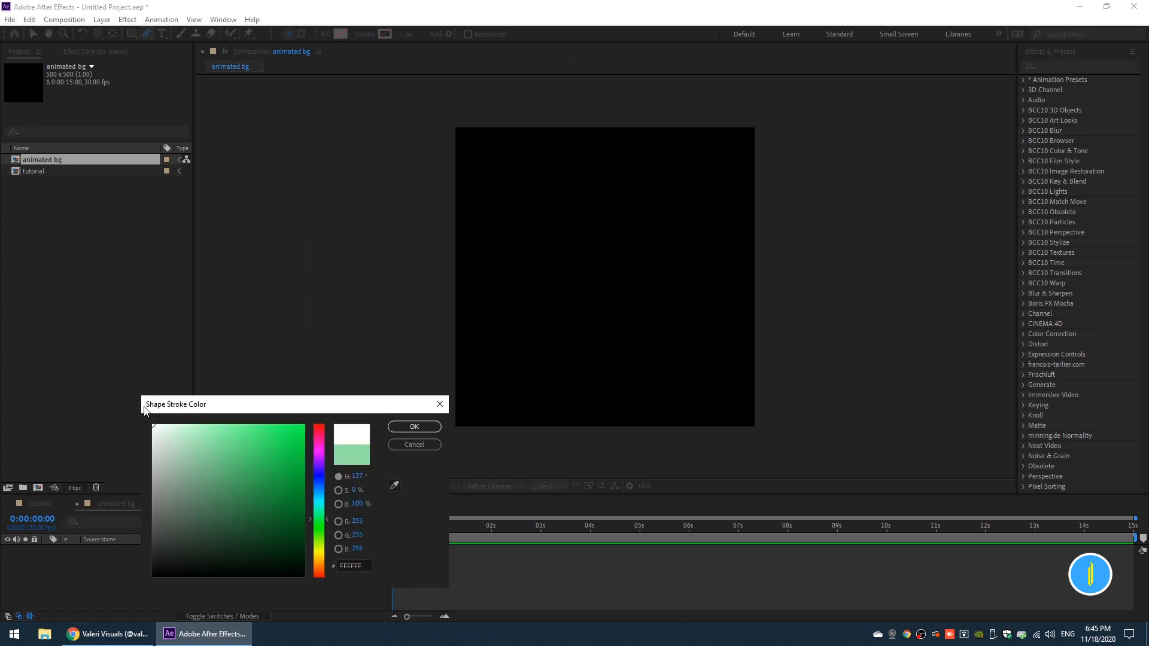
{"action": "left_click", "coordinate": [414, 427]}
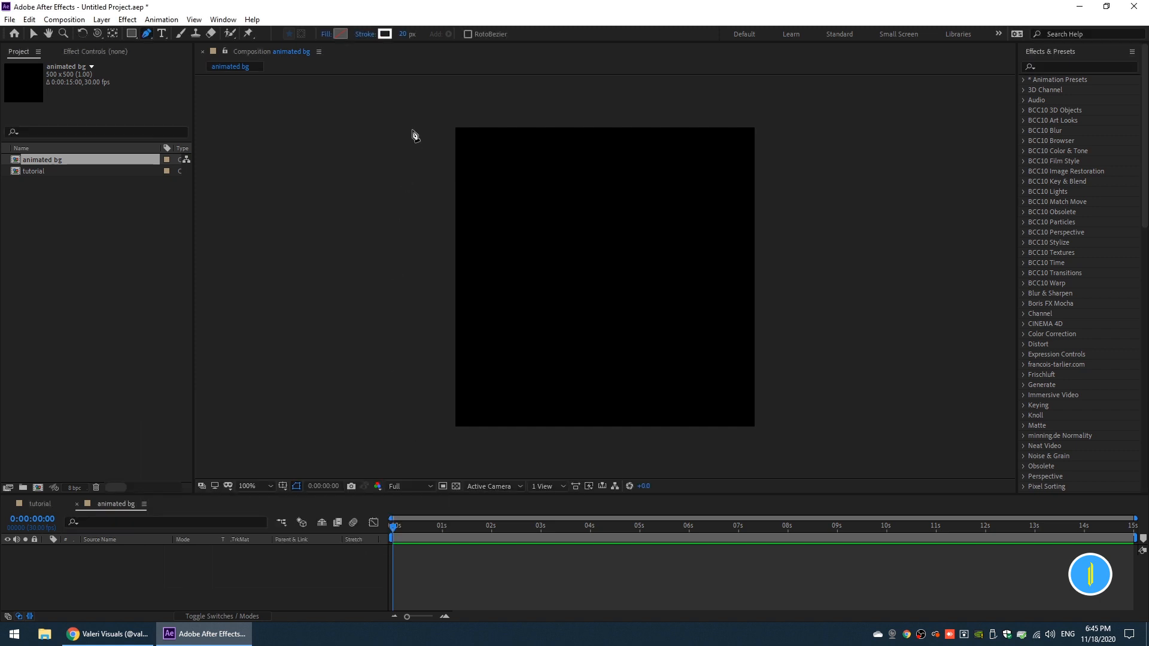
{"action": "left_click", "coordinate": [733, 281]}
{"action": "left_click", "coordinate": [479, 280]}
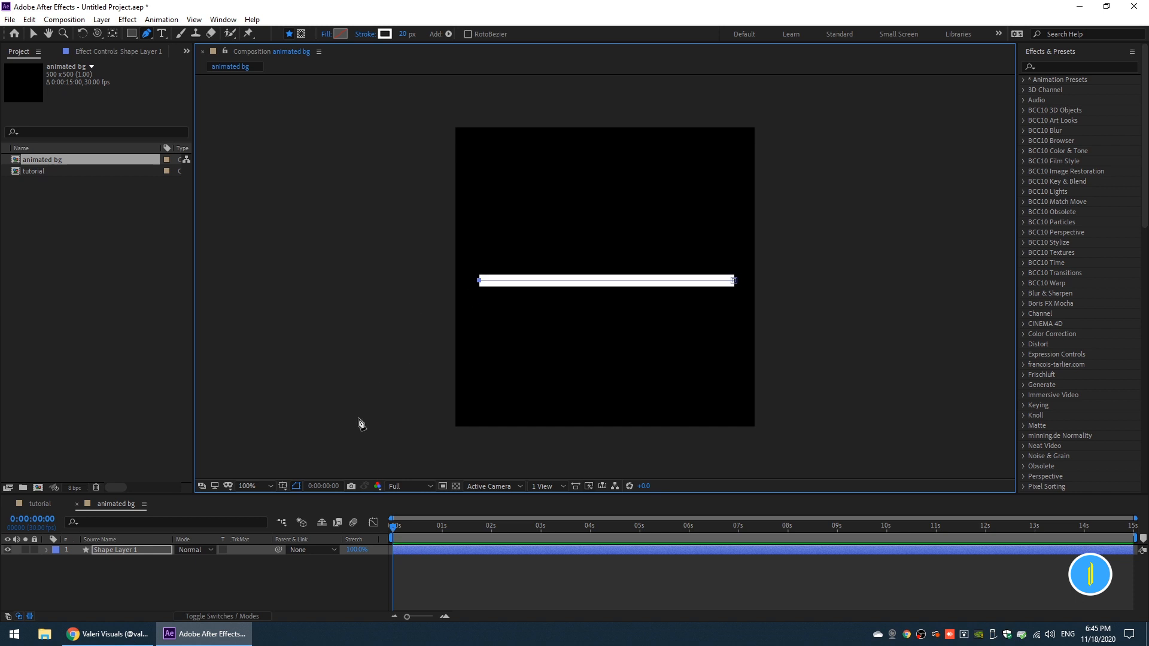
- Set the line cap of the shape layer's stroke to Round Cap
{"action": "left_click", "coordinate": [47, 550]}
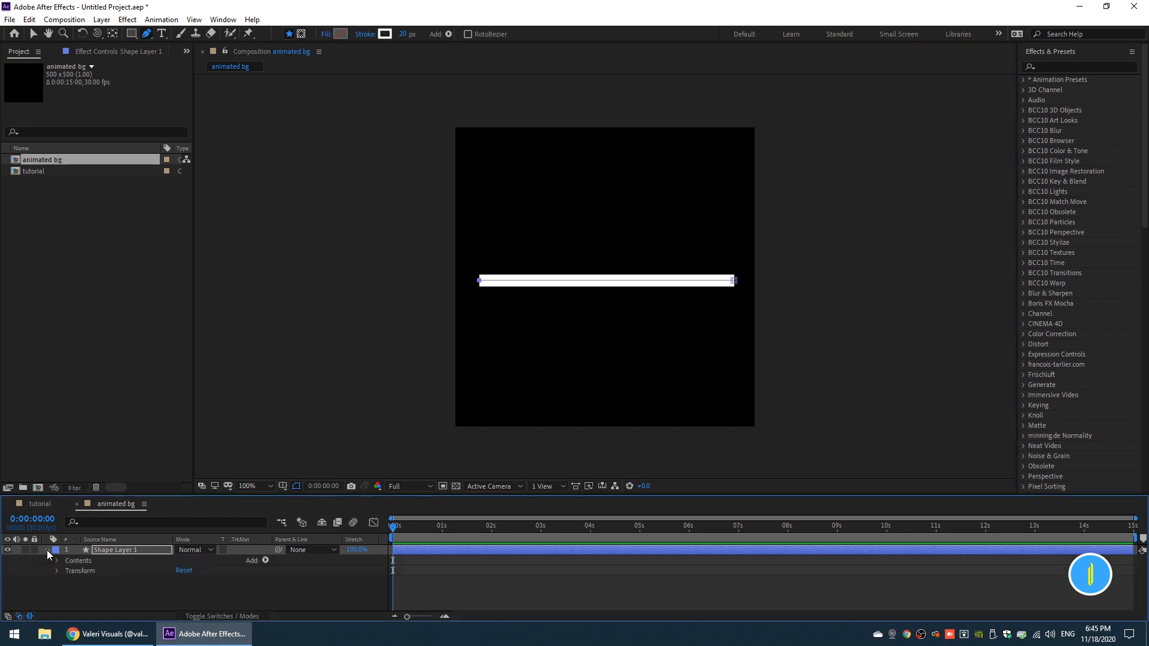
{"action": "left_click", "coordinate": [56, 561]}
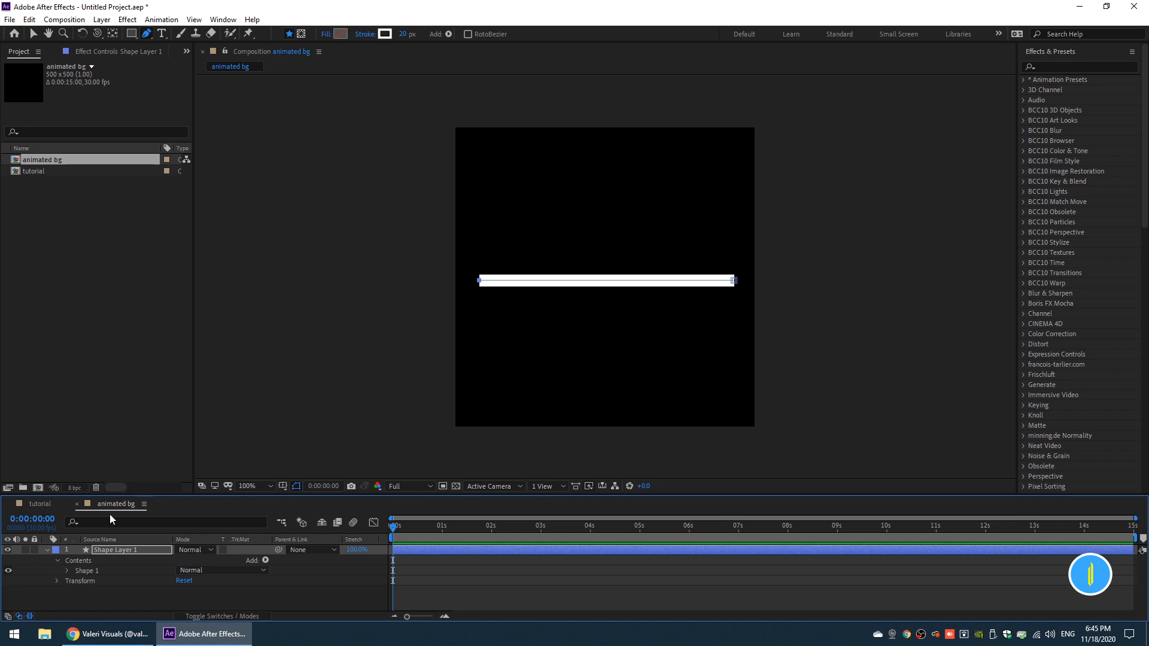
{"action": "left_click_drag", "start_coordinate": [113, 494], "coordinate": [110, 415]}
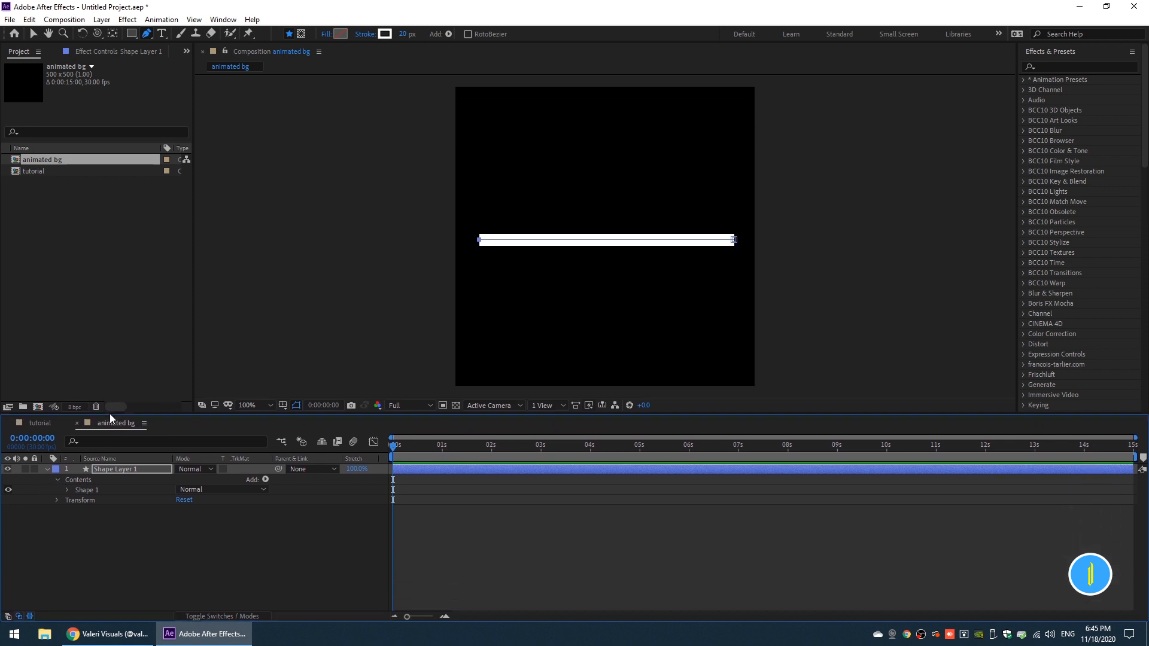
{"action": "left_click", "coordinate": [66, 489]}
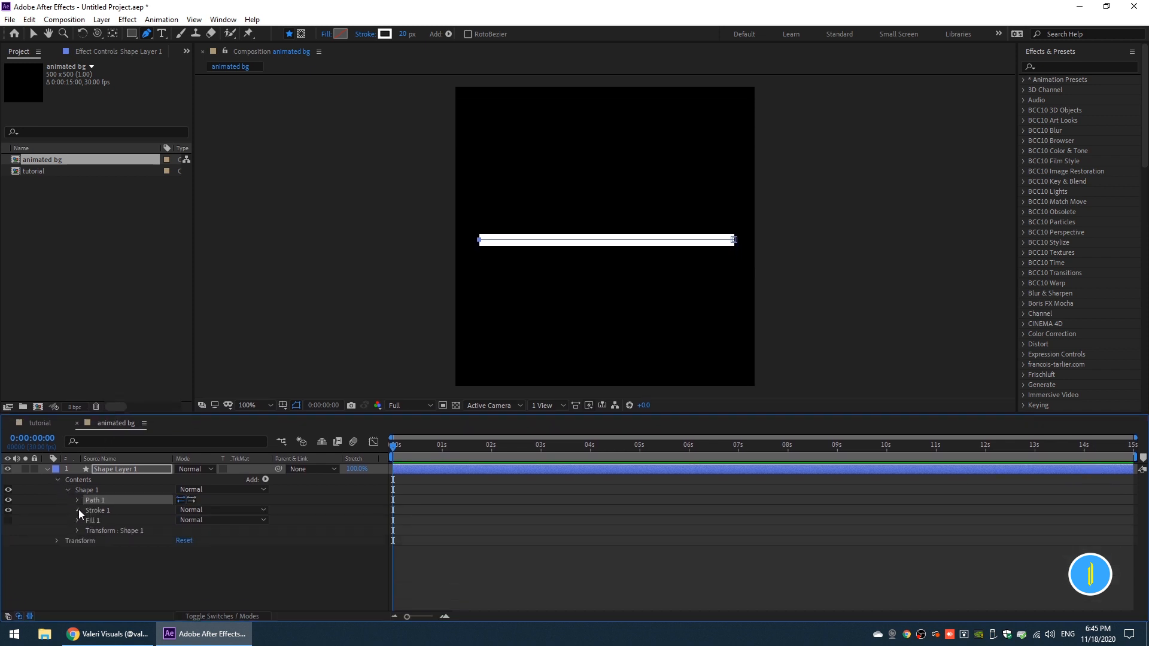
{"action": "left_click", "coordinate": [77, 510]}
{"action": "scroll", "coordinate": [474, 248], "scroll_direction": "up", "scroll_amount": 1}
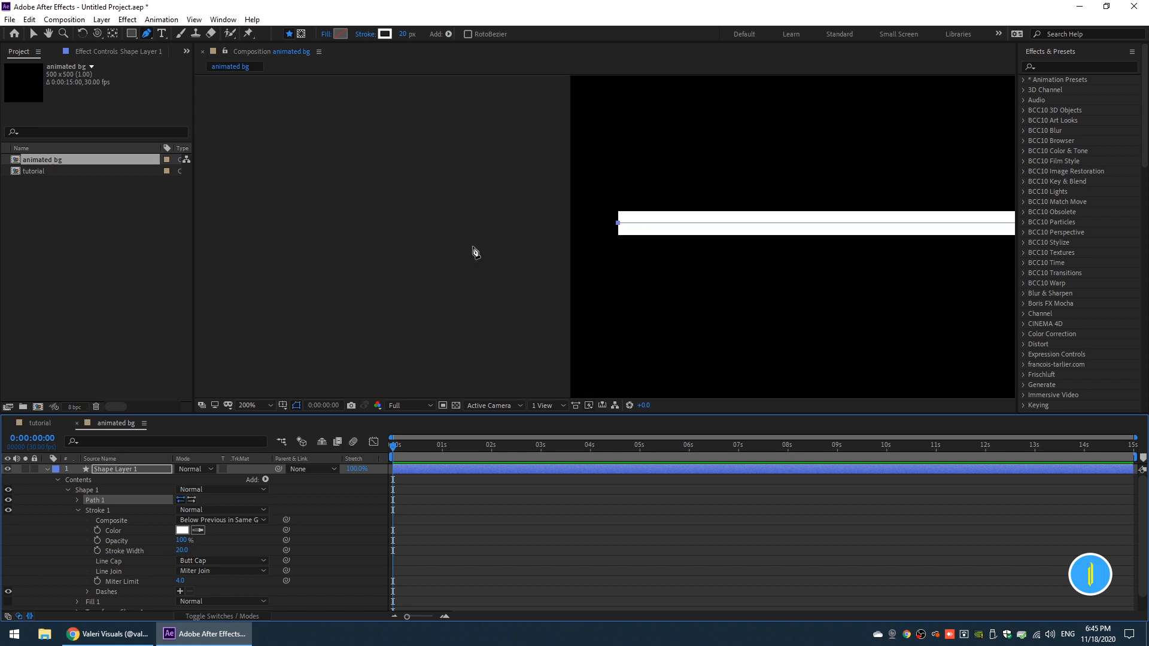
{"action": "key", "text": "space"}
{"action": "left_click_drag", "start_coordinate": [612, 279], "coordinate": [371, 284]}
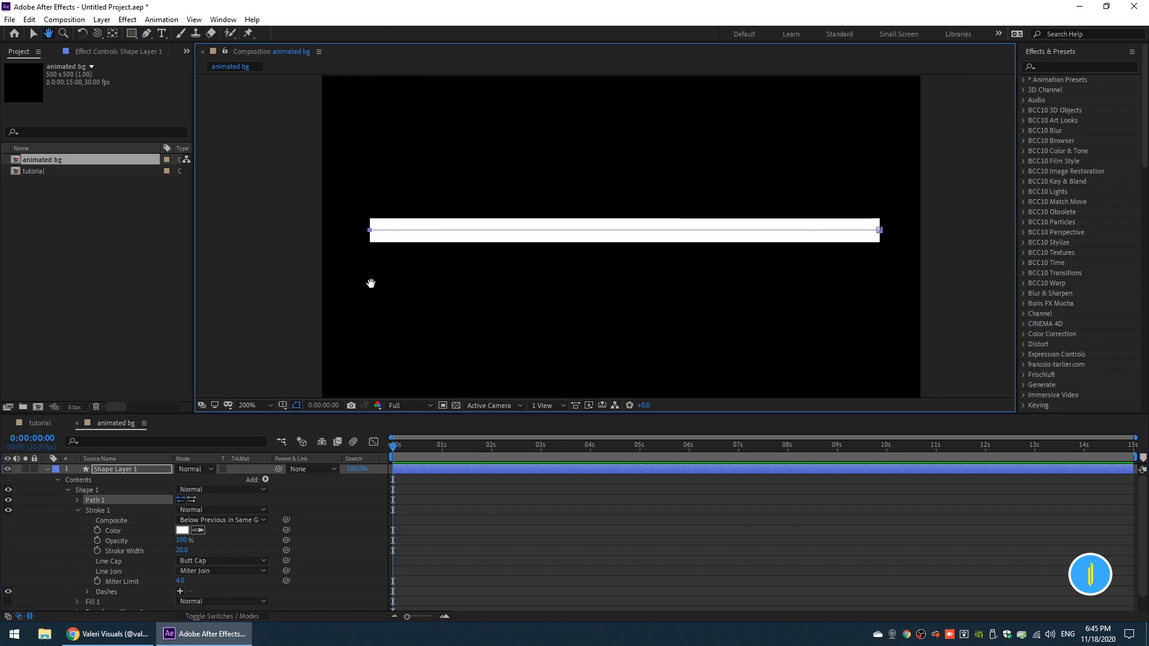
{"action": "left_click", "coordinate": [187, 562]}
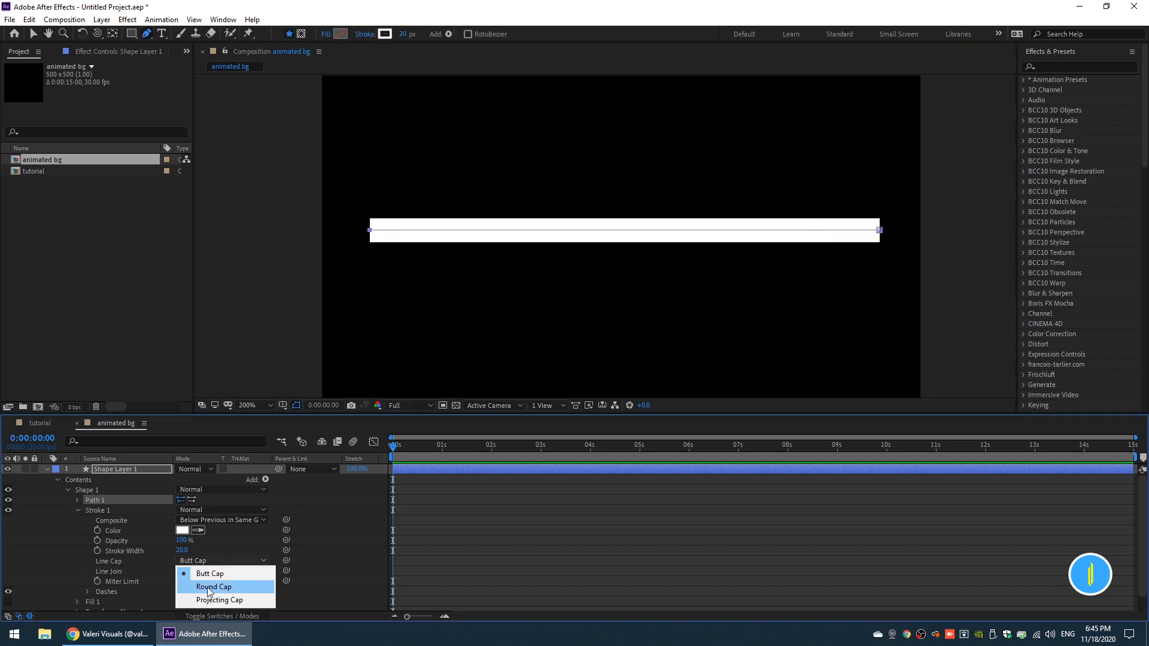
{"action": "left_click", "coordinate": [204, 588]}
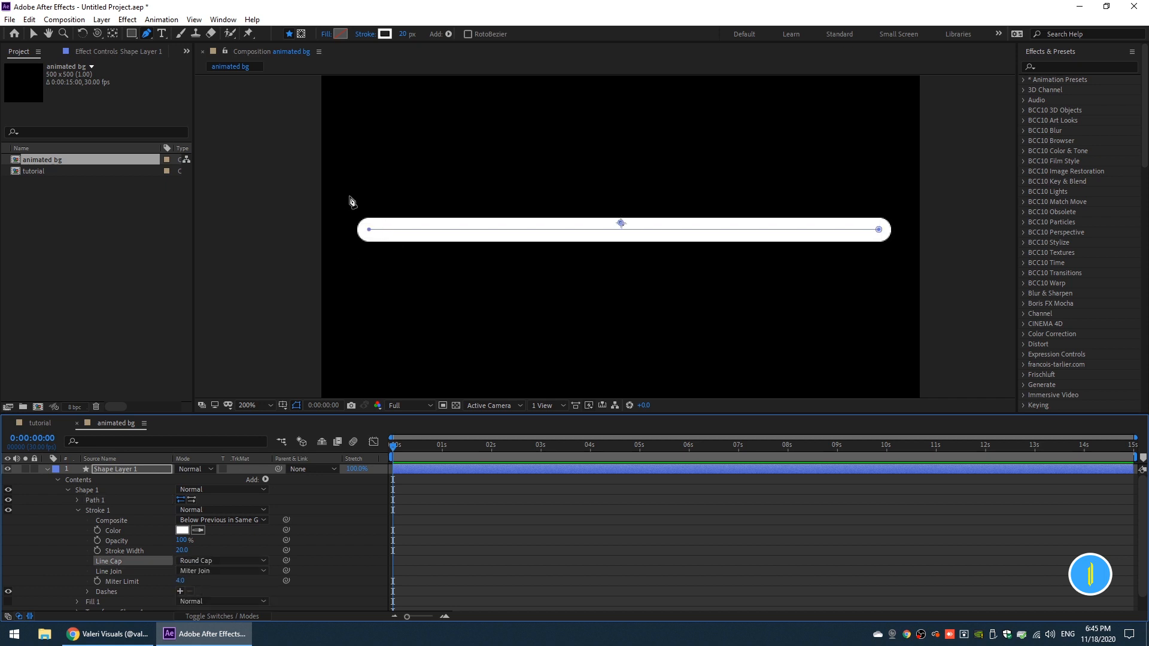
{"action": "left_click", "coordinate": [78, 510]}
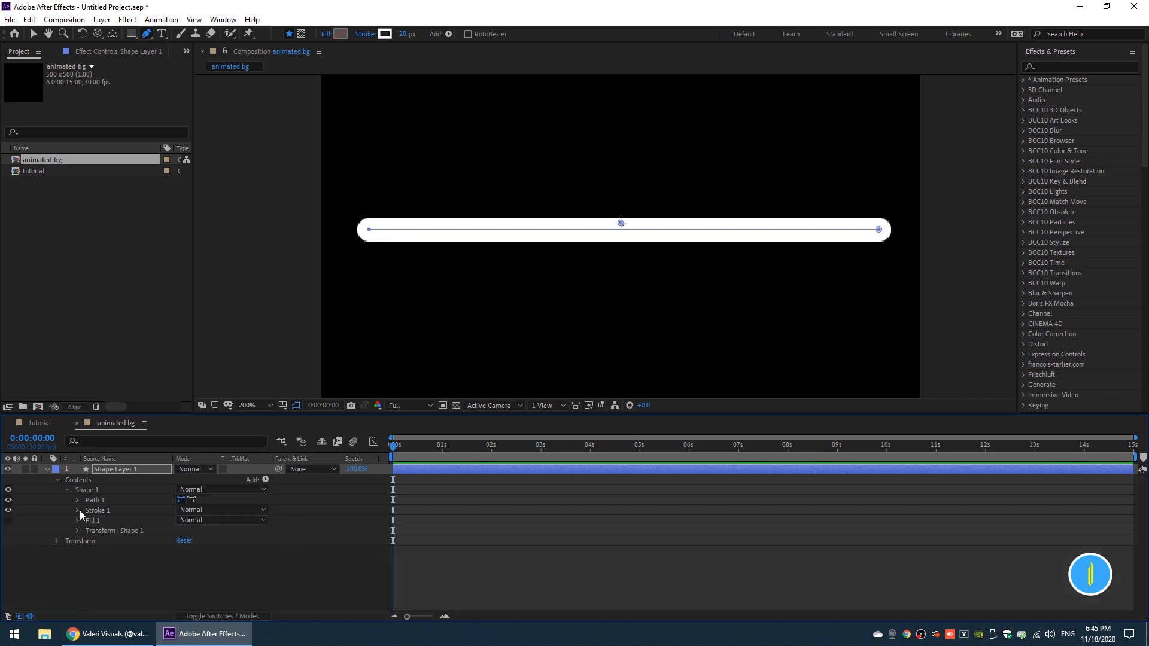
{"action": "left_click", "coordinate": [67, 490]}
{"action": "left_click", "coordinate": [58, 480]}
- Add a Zig Zag to the shape layer and set its size to 13
{"action": "left_click", "coordinate": [113, 471]}
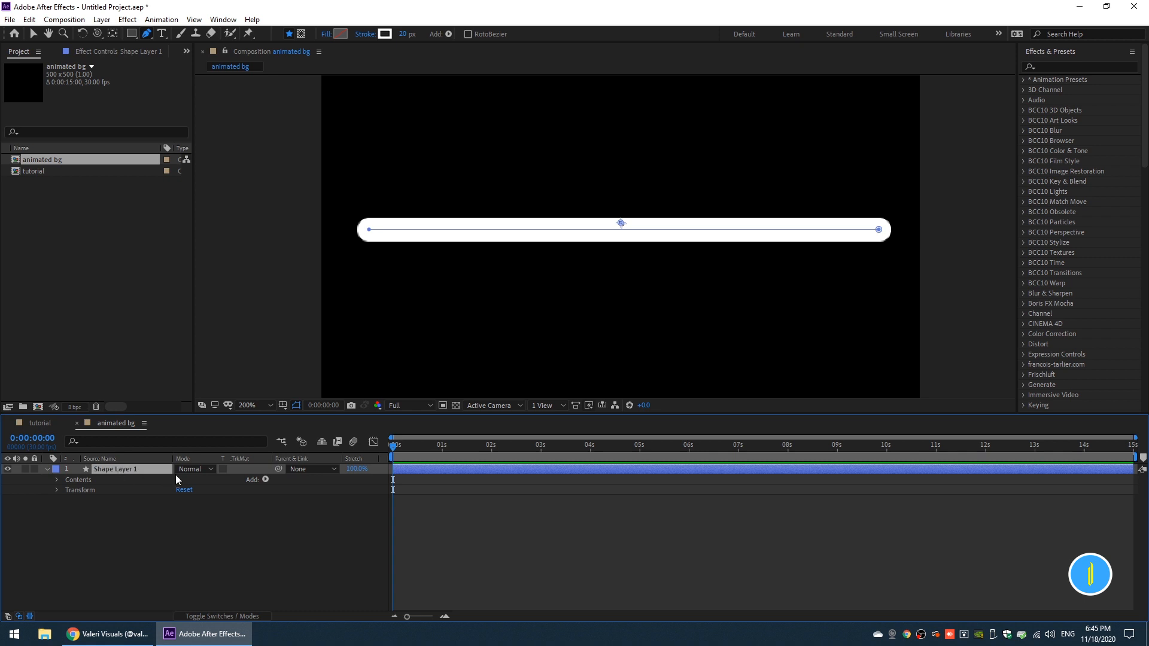
{"action": "left_click", "coordinate": [265, 479]}
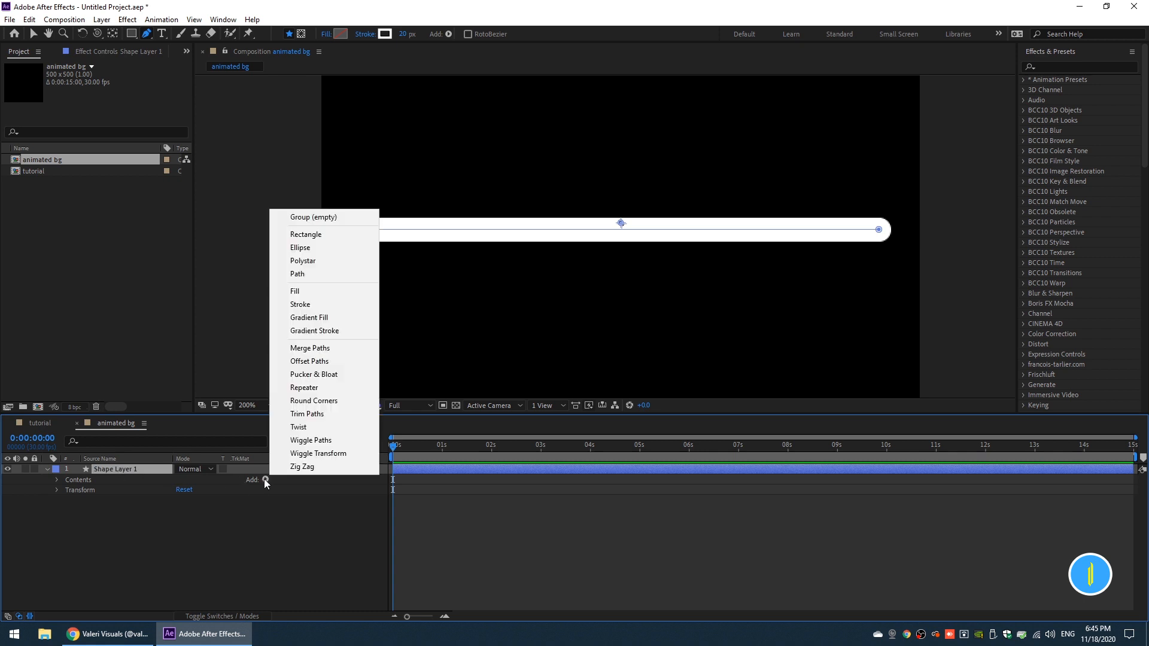
{"action": "left_click", "coordinate": [303, 465]}
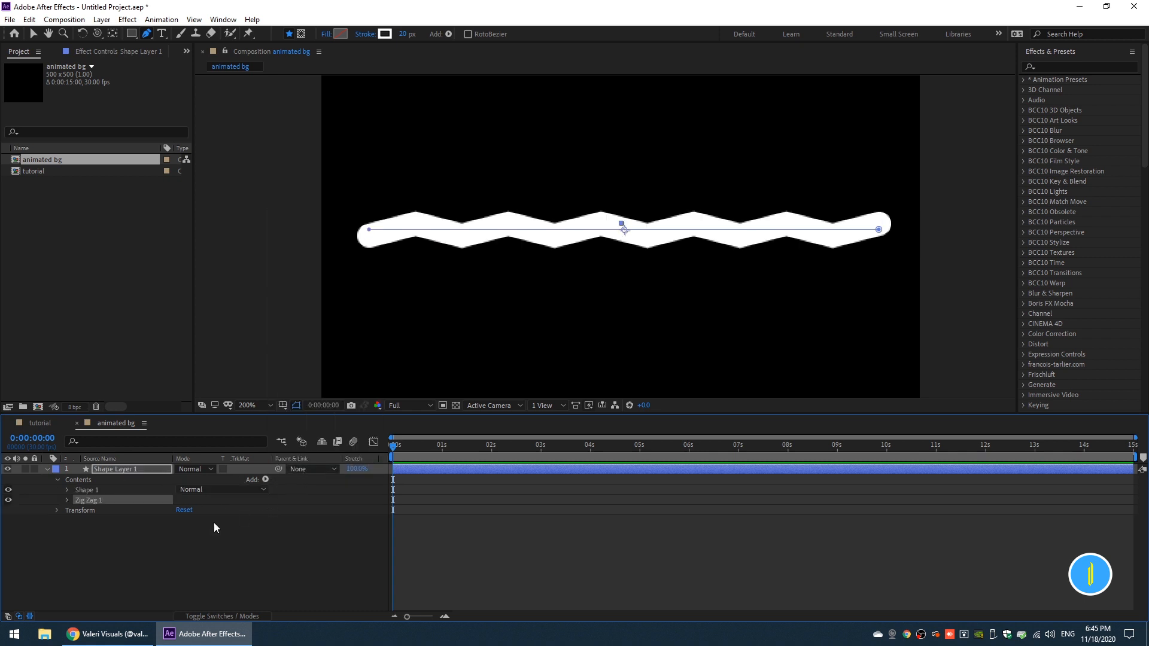
{"action": "left_click", "coordinate": [67, 500]}
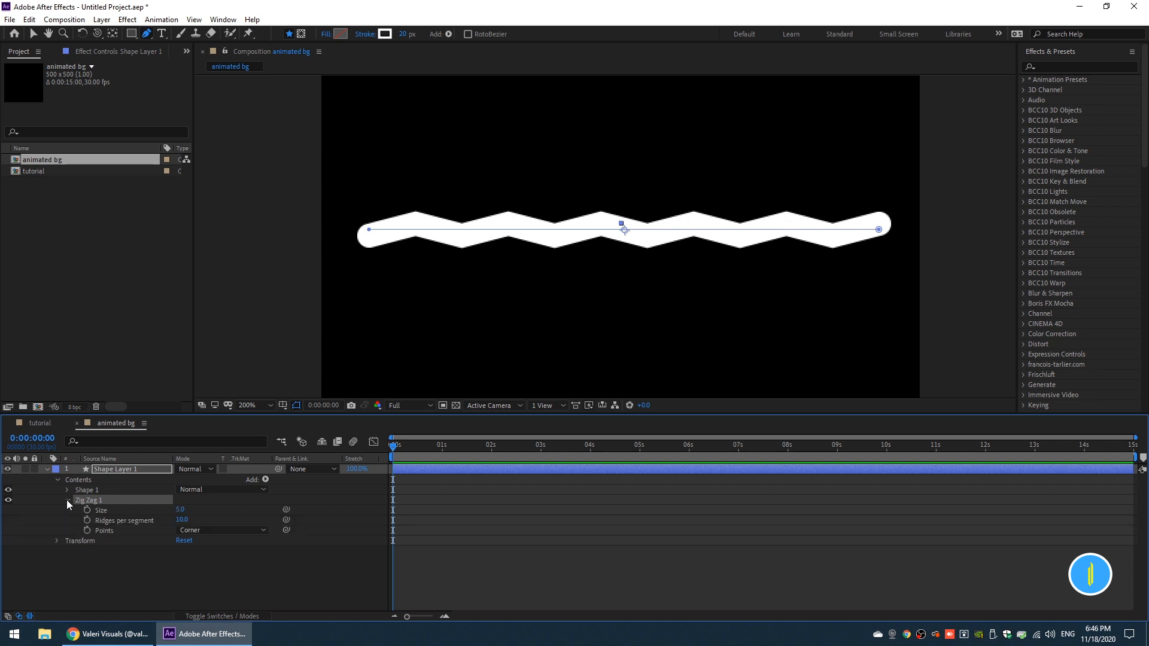
{"action": "left_click_drag", "start_coordinate": [179, 510], "coordinate": [184, 511]}
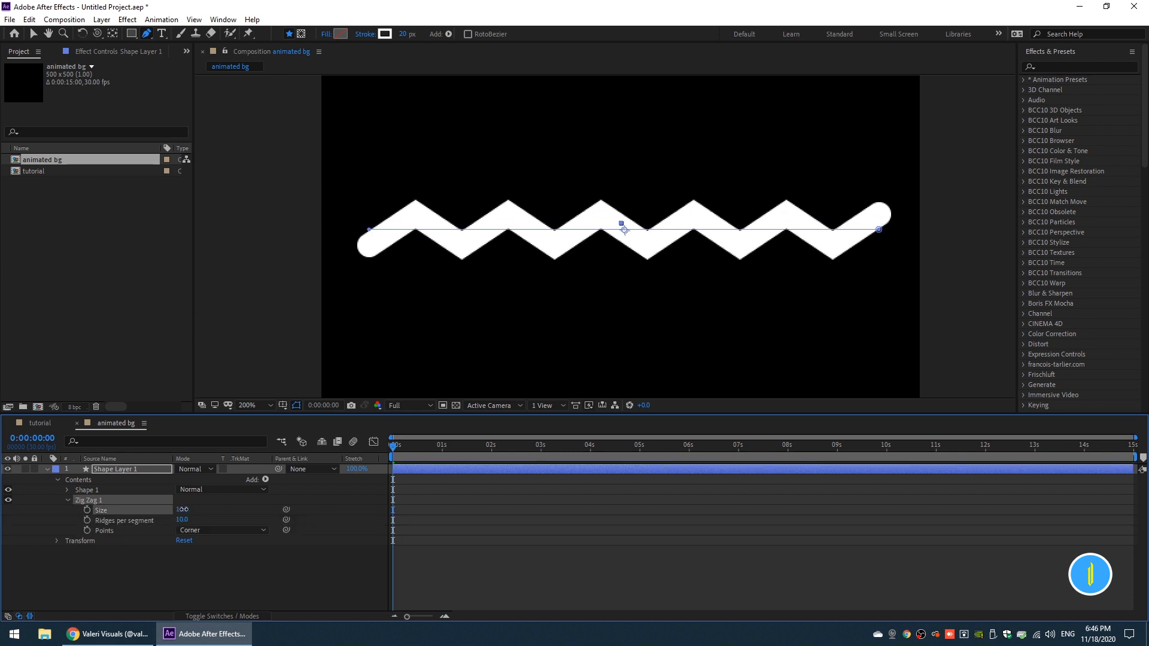
- Try Smooth points on the Zig Zag and return the setting to Corner
{"action": "left_click", "coordinate": [191, 531]}
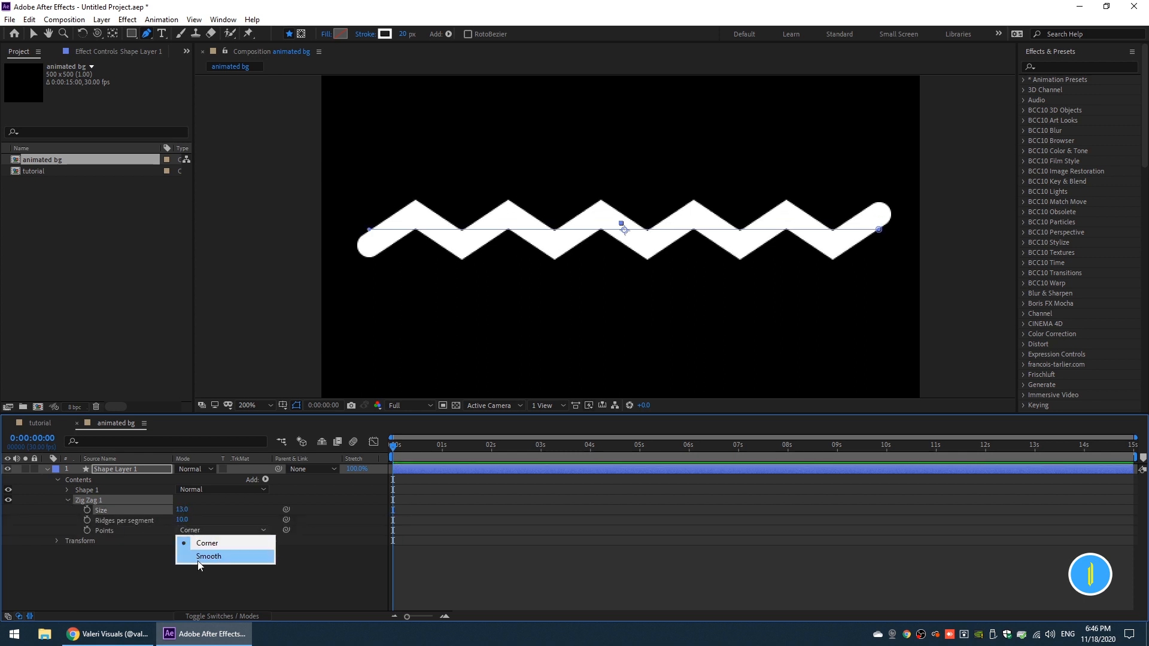
{"action": "left_click", "coordinate": [198, 559]}
{"action": "left_click", "coordinate": [200, 531]}
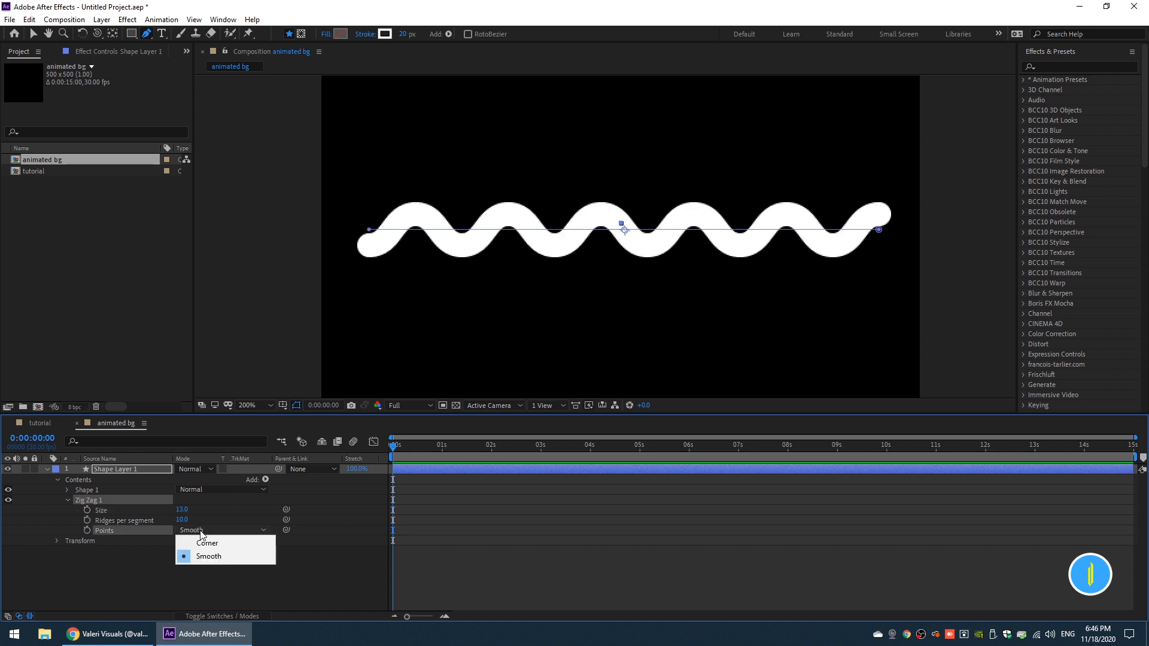
{"action": "left_click", "coordinate": [200, 545]}
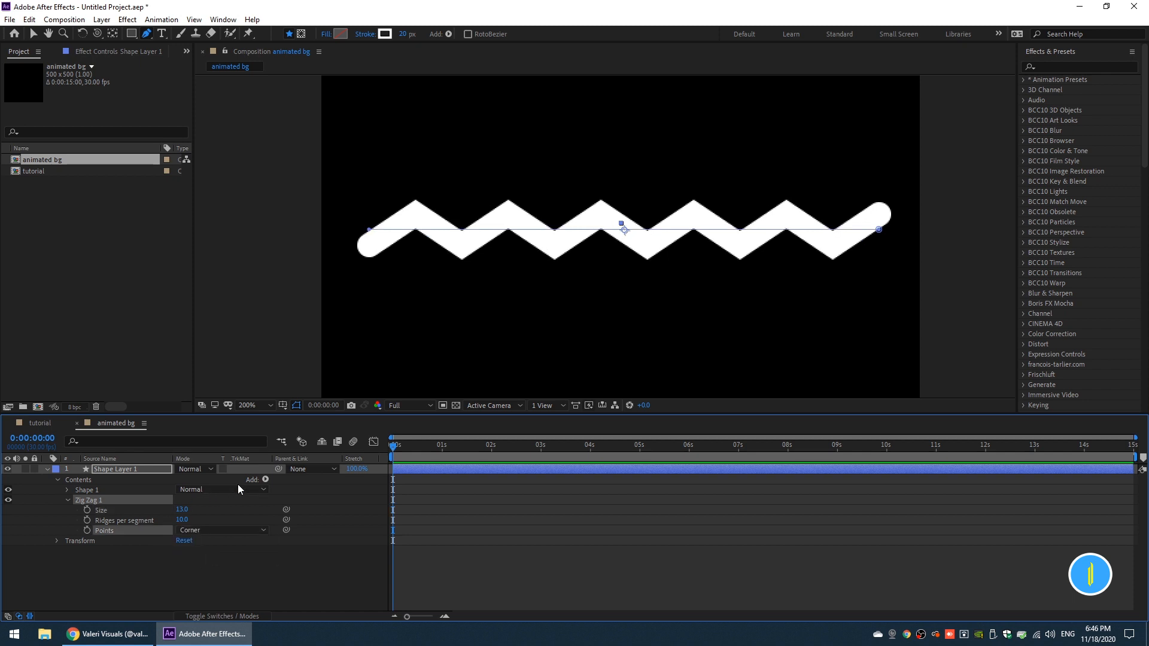
- Add Trim Paths to the shape layer and set its Start value to 38%
{"action": "left_click", "coordinate": [265, 479]}
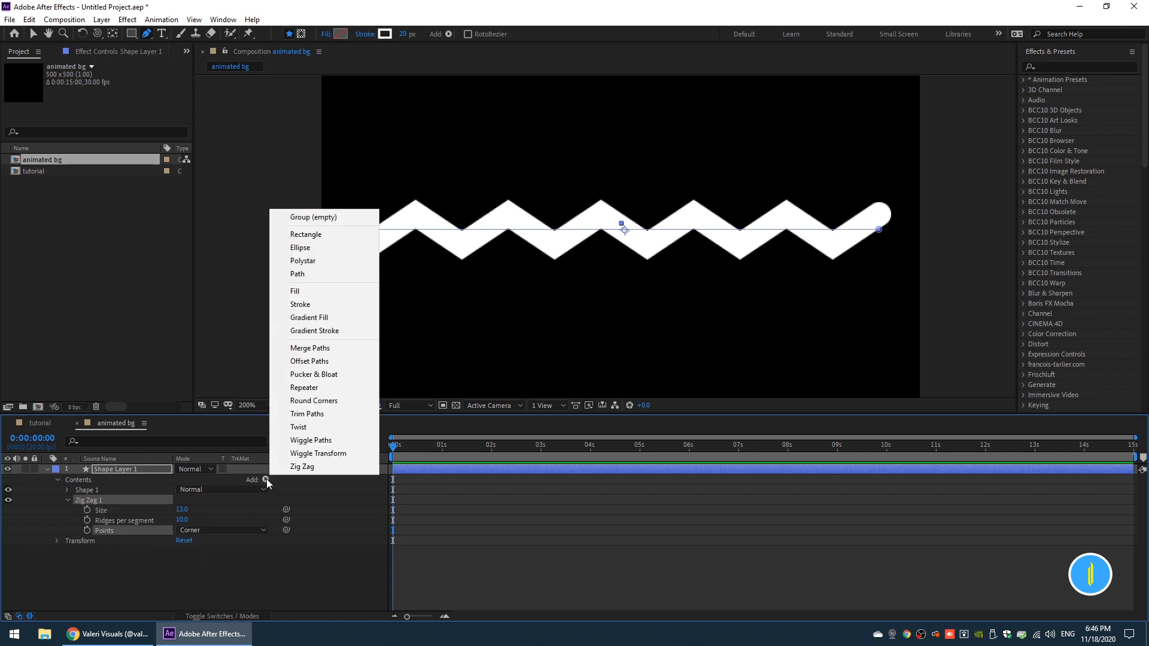
{"action": "left_click", "coordinate": [329, 418]}
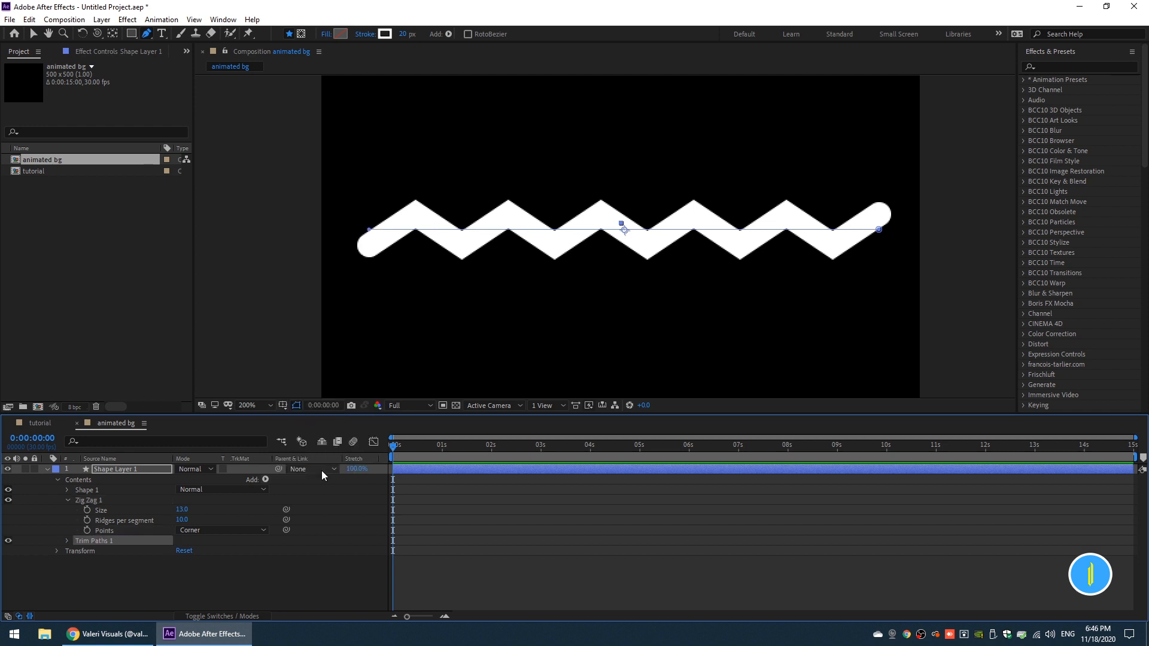
{"action": "left_click", "coordinate": [67, 541]}
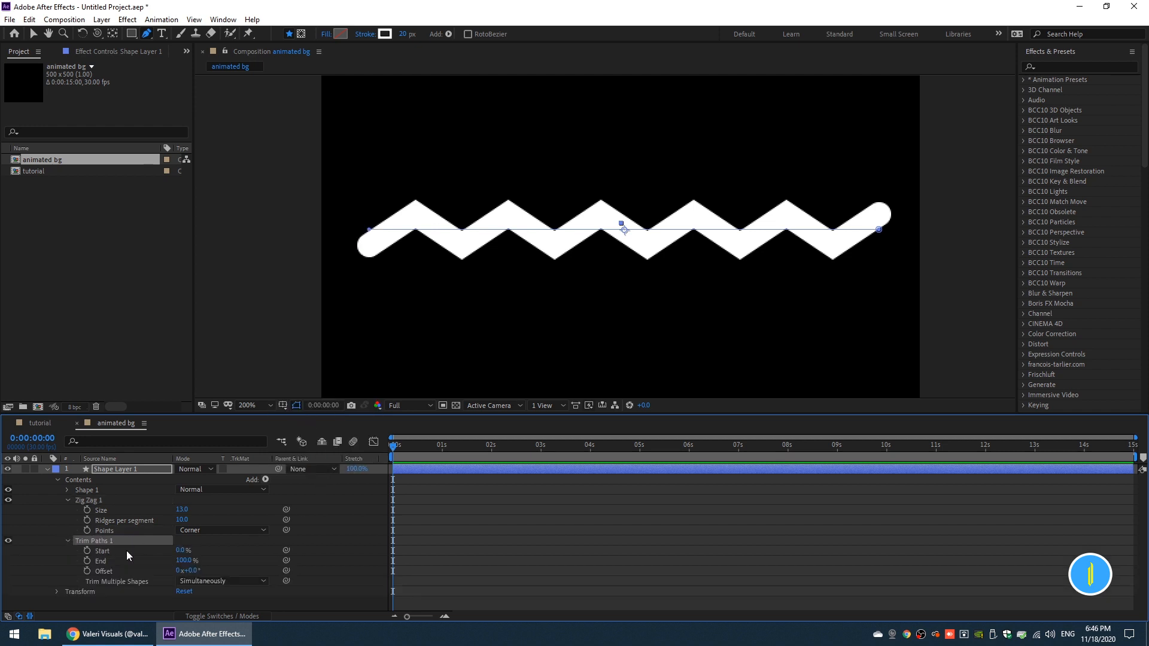
{"action": "left_click", "coordinate": [143, 550]}
{"action": "left_click_drag", "start_coordinate": [138, 552], "coordinate": [164, 557]}
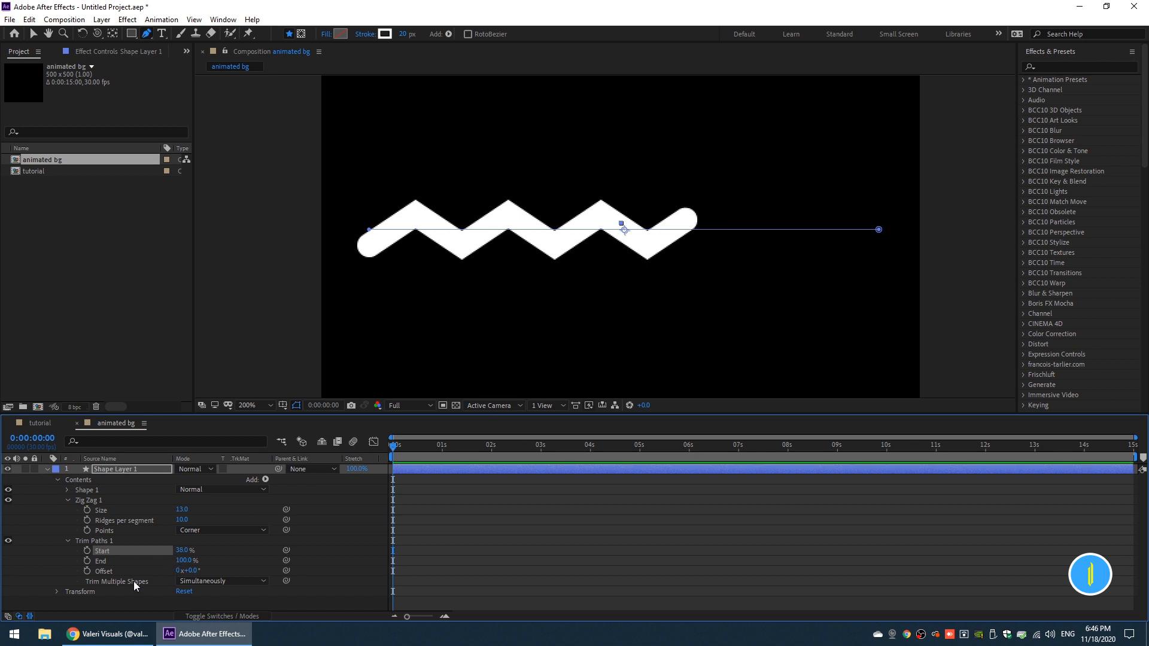
- Keyframe the Trim Paths Offset from 0 at the composition's start to 5 revolutions at 0:00:14:29, and preview the animation
{"action": "left_click", "coordinate": [88, 571]}
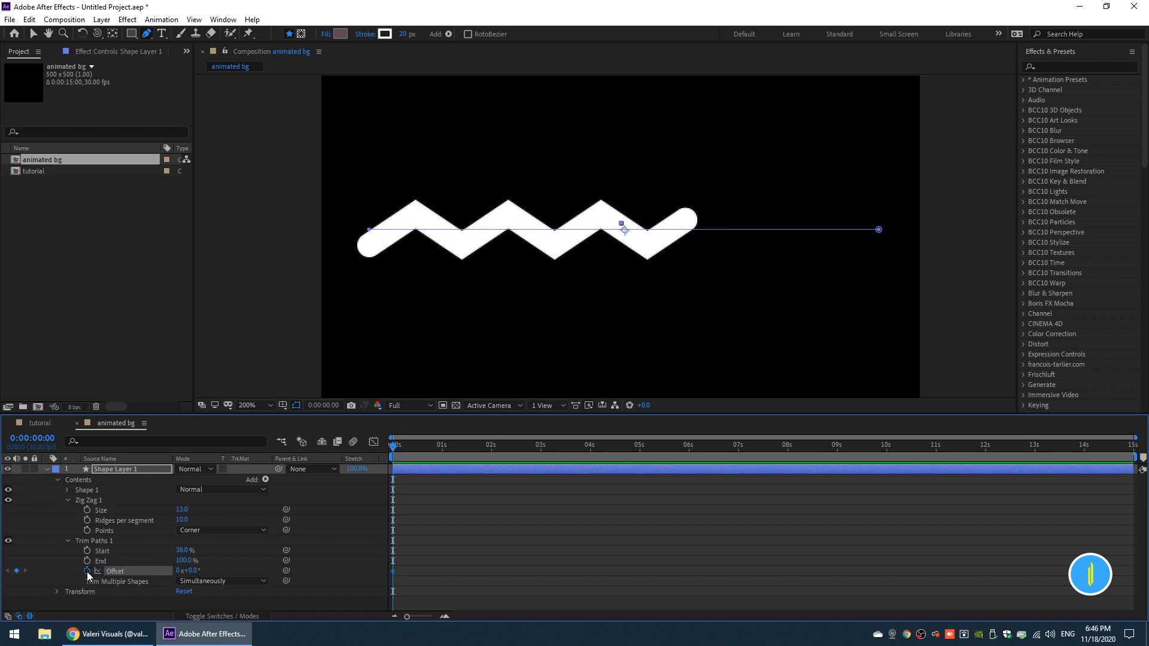
{"action": "left_click_drag", "start_coordinate": [397, 446], "coordinate": [1146, 484]}
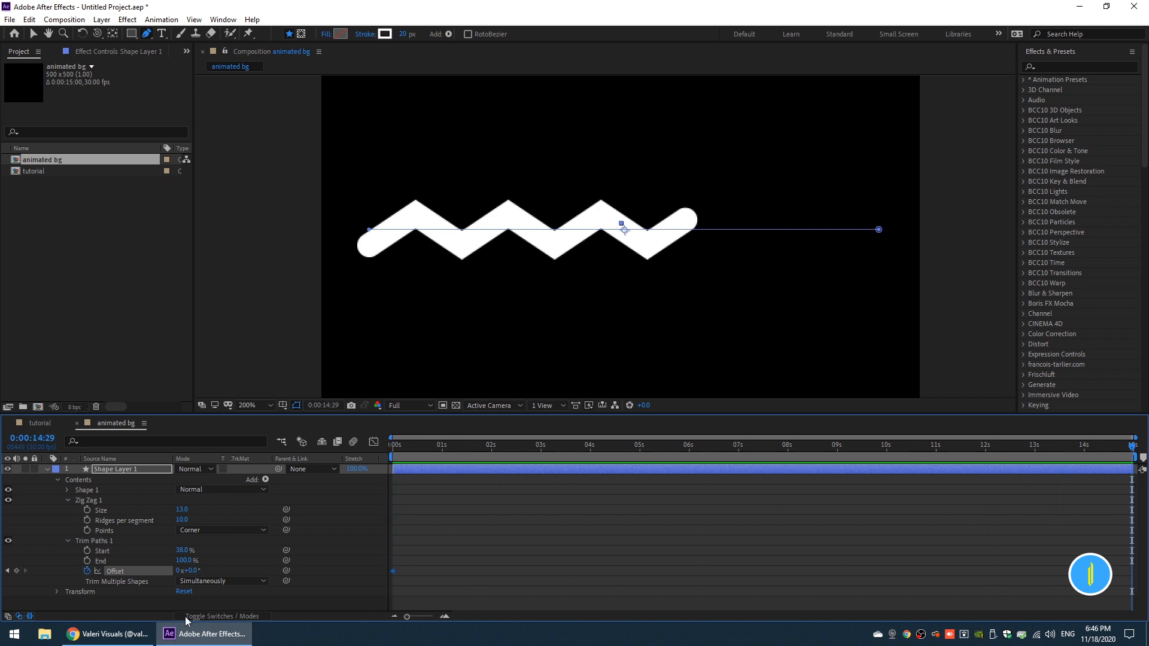
{"action": "left_click", "coordinate": [178, 572]}
{"action": "type", "text": "5"}
{"action": "key", "text": "Return"}
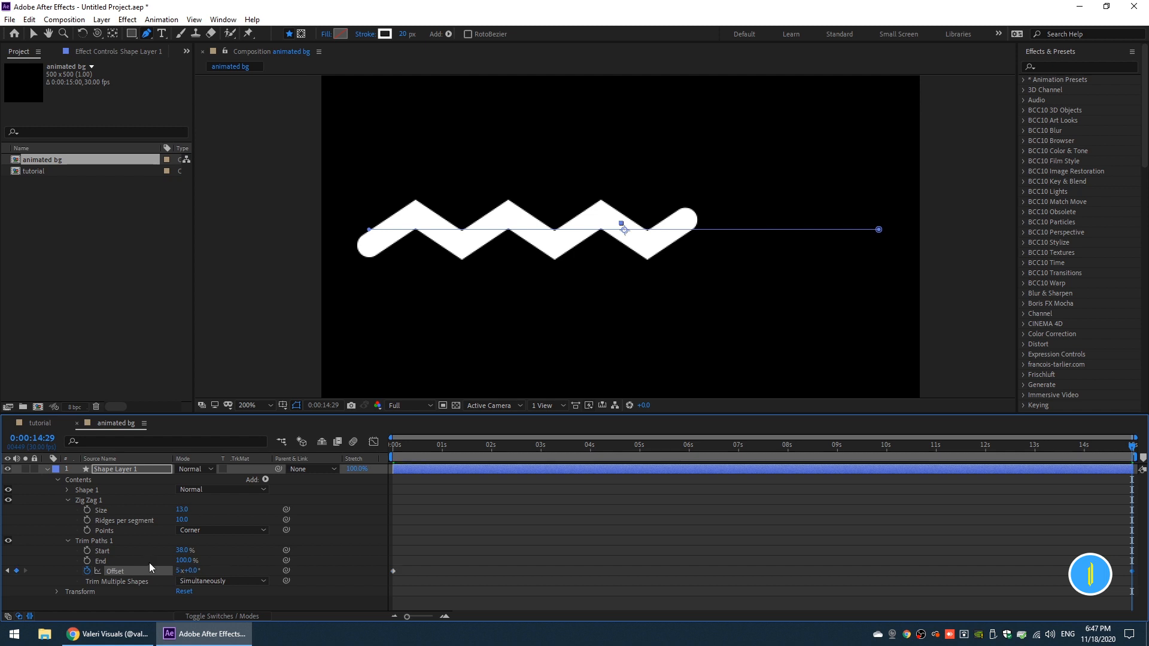
{"action": "key", "text": "space"}
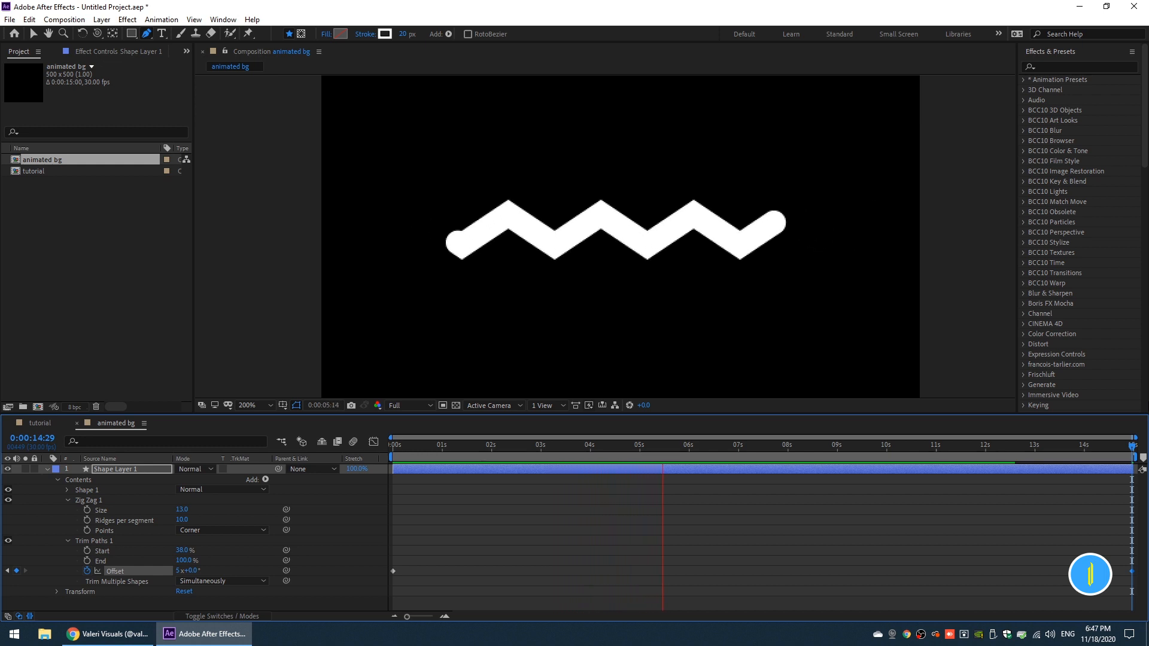
{"action": "key", "text": "space"}
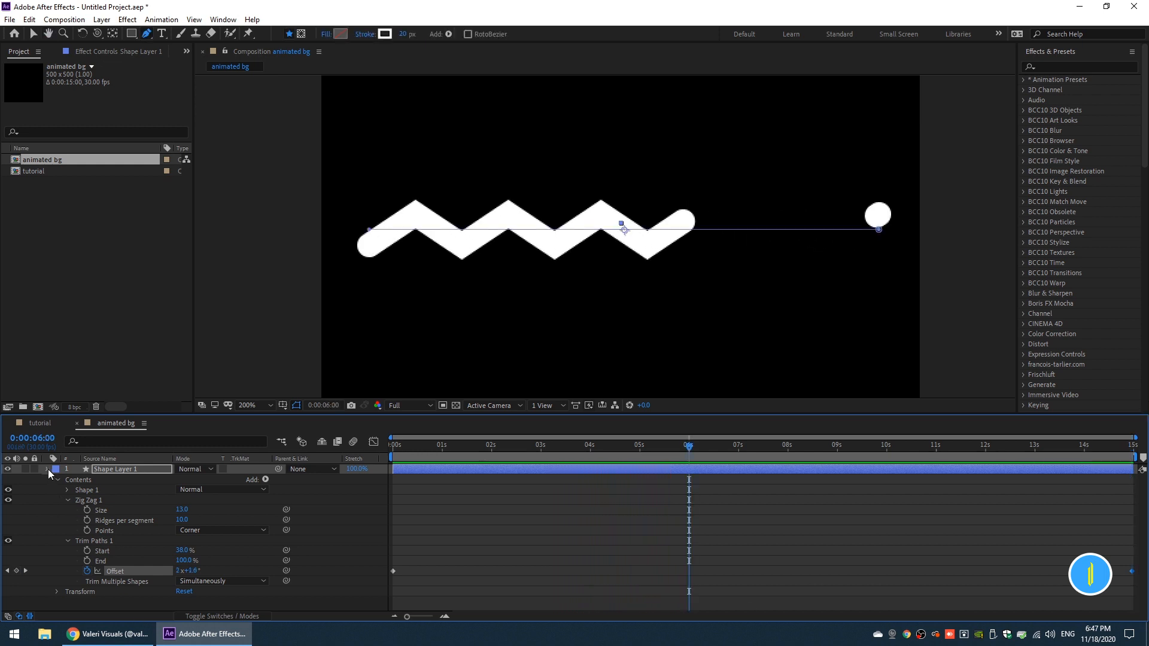
- Duplicate Shape Layer 1 and move the copy straight up until it sits clear above the original zig-zag
{"action": "left_click", "coordinate": [47, 469]}
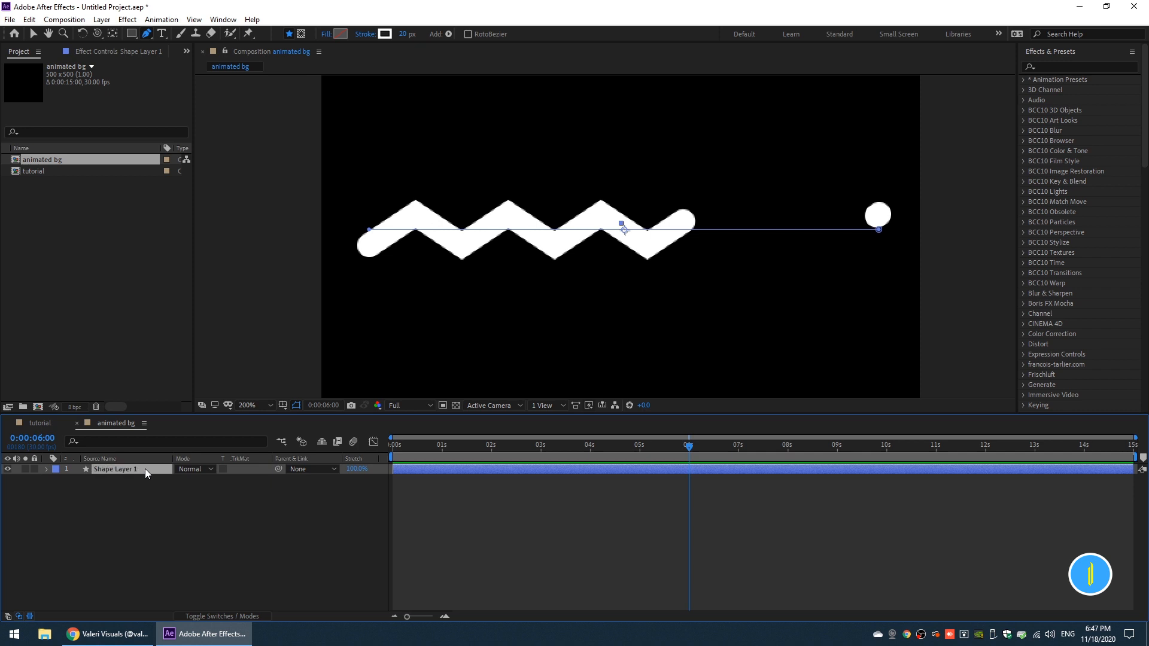
{"action": "key", "text": "ctrl+d"}
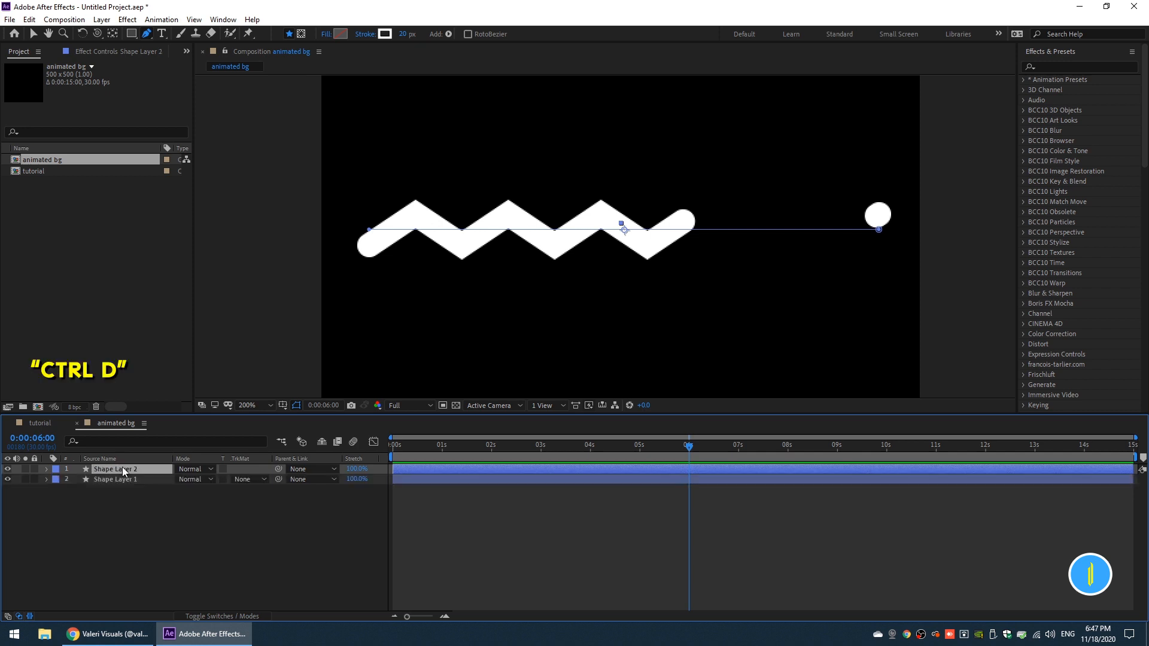
{"action": "key", "text": "Up"}
{"action": "key", "text": "Up"}
{"action": "key", "text": "Up"}
{"action": "key", "text": "Up"}
{"action": "key", "text": "Up"}
{"action": "key", "text": "Up"}
{"action": "key", "text": "Up"}
{"action": "key", "text": "Up"}
{"action": "key", "text": "Up"}
{"action": "key", "text": "Up"}
{"action": "key", "text": "Up"}
{"action": "key", "text": "Up"}
{"action": "key", "text": "Up"}
{"action": "key", "text": "Up"}
{"action": "key", "text": "Up"}
{"action": "key", "text": "Up"}
{"action": "key", "text": "Up"}
{"action": "key", "text": "Up"}
{"action": "key", "text": "Up"}
{"action": "key", "text": "Up"}
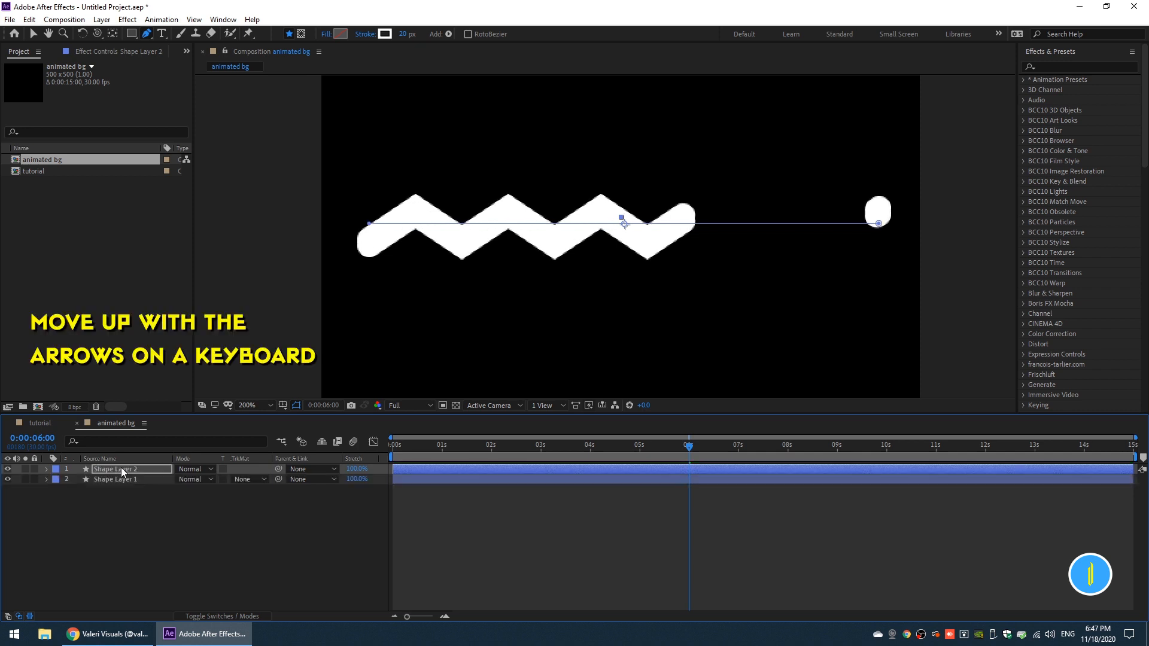
{"action": "key", "text": "Up"}
{"action": "key", "text": "Up"}
{"action": "key", "text": "Up"}
{"action": "key", "text": "Up"}
{"action": "key", "text": "Up"}
{"action": "key", "text": "Up"}
{"action": "key", "text": "Up"}
{"action": "key", "text": "Up"}
{"action": "key", "text": "Up"}
{"action": "key", "text": "Up"}
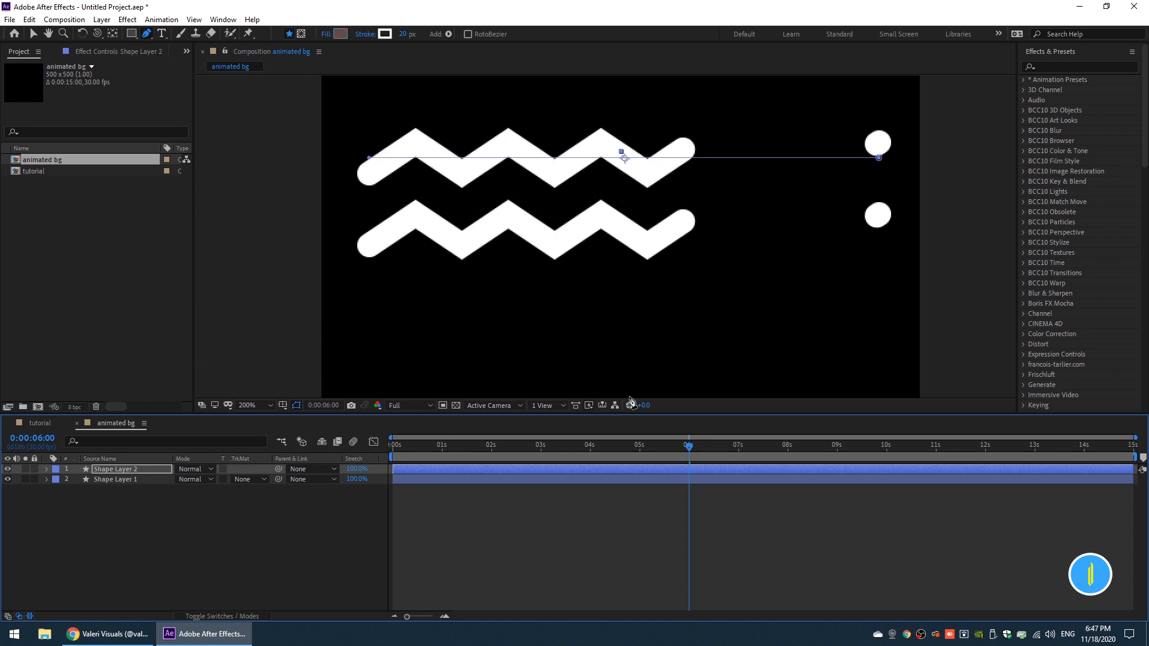
- Shorten Shape Layer 2's path to about two thirds by moving its right end point inward, and set its stroke width to 10 px
{"action": "left_click", "coordinate": [878, 158]}
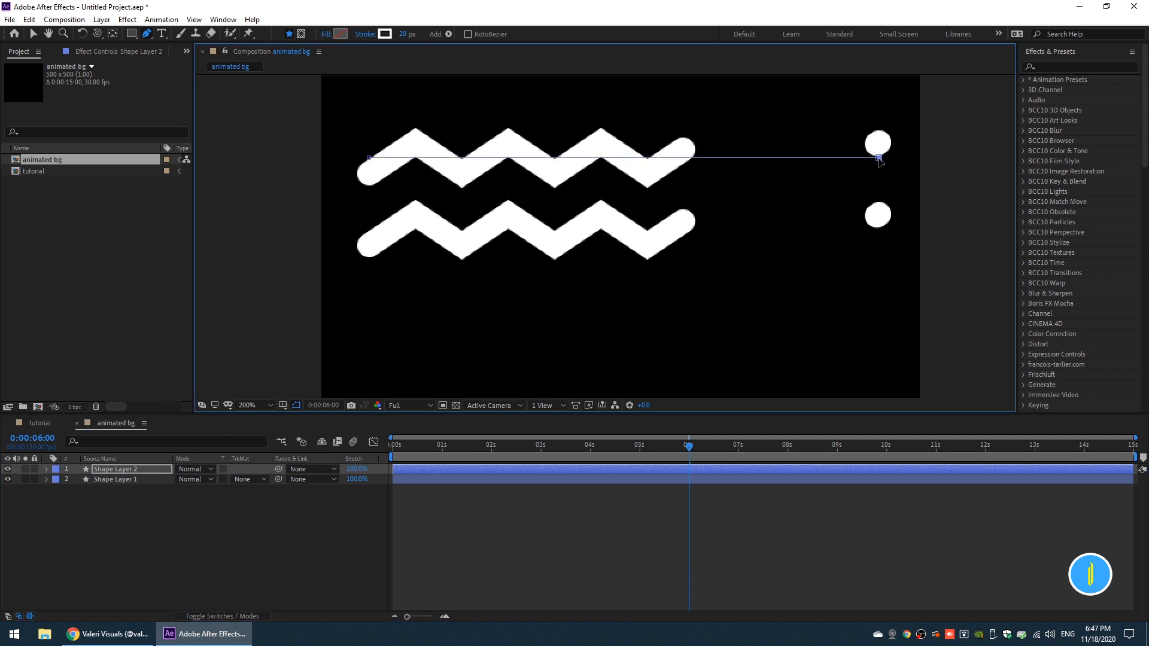
{"action": "left_click_drag", "start_coordinate": [878, 158], "coordinate": [712, 158]}
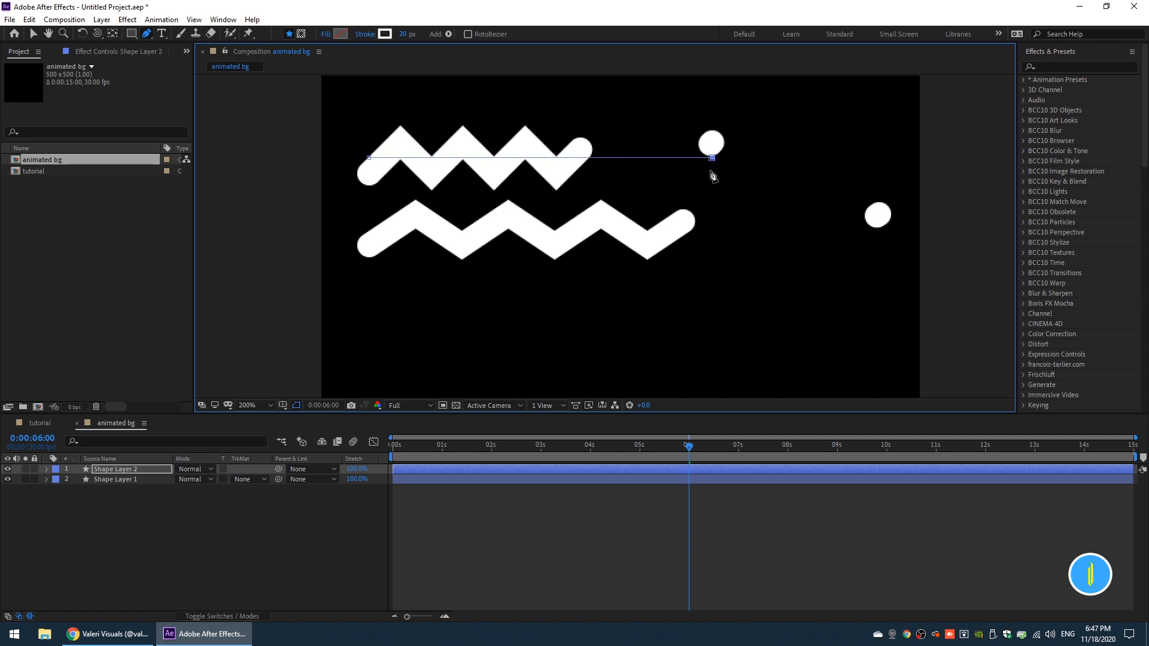
{"action": "left_click", "coordinate": [403, 34]}
{"action": "type", "text": "10"}
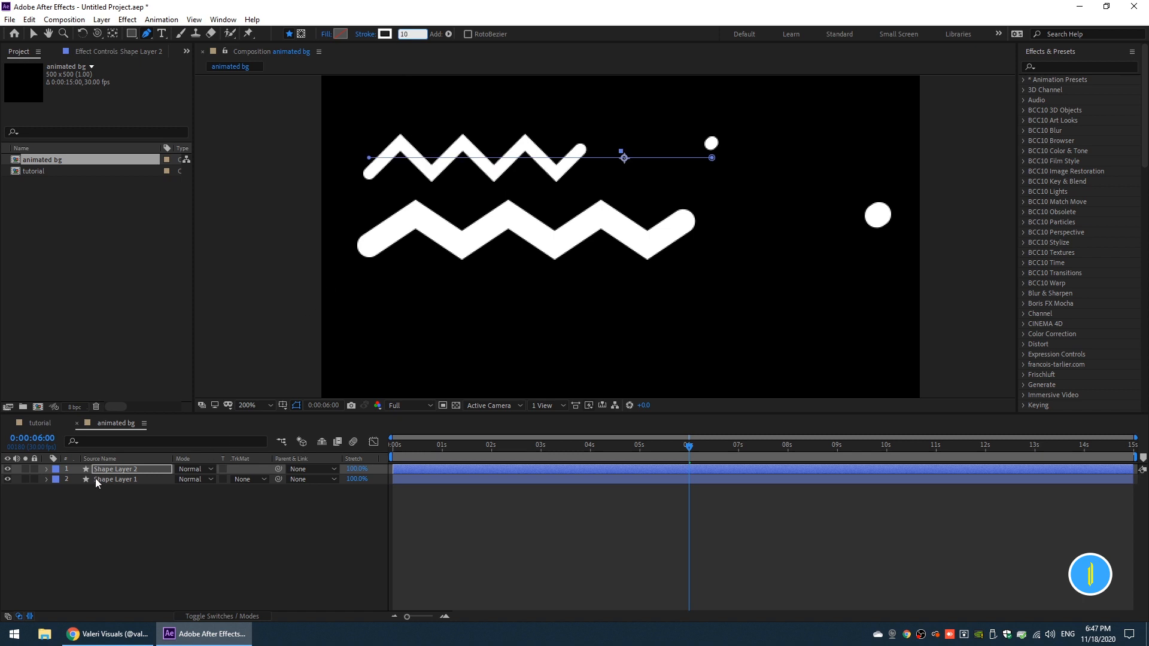
- Reduce the Zig Zag size of Shape Layer 2 to 7
{"action": "left_click", "coordinate": [45, 469]}
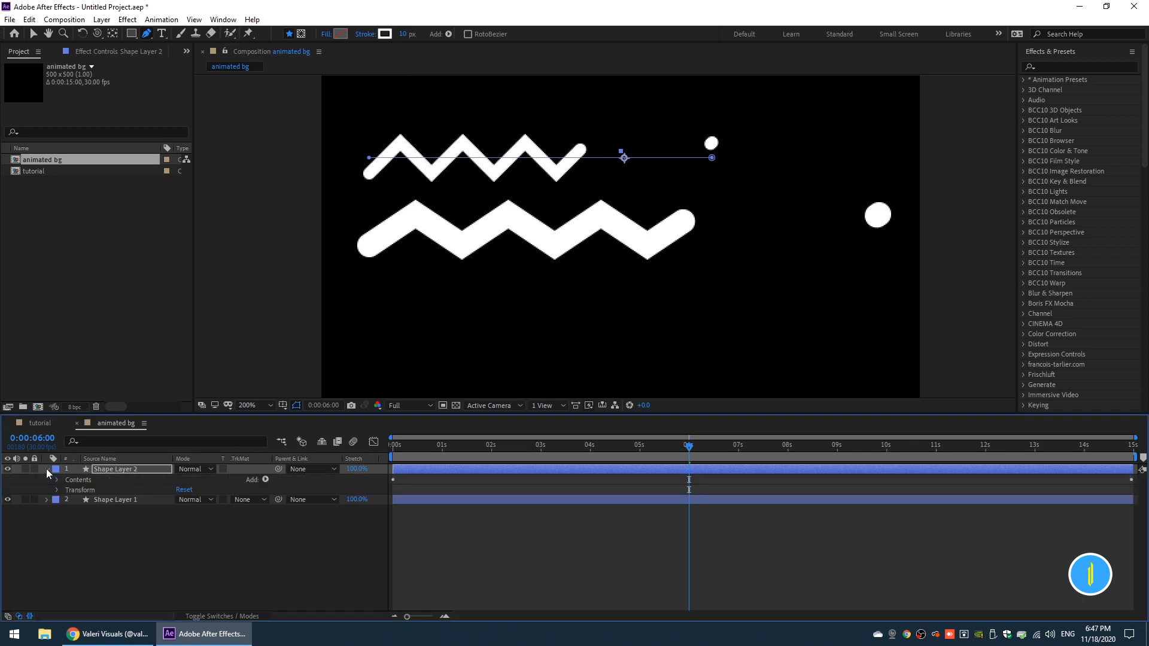
{"action": "left_click", "coordinate": [57, 480]}
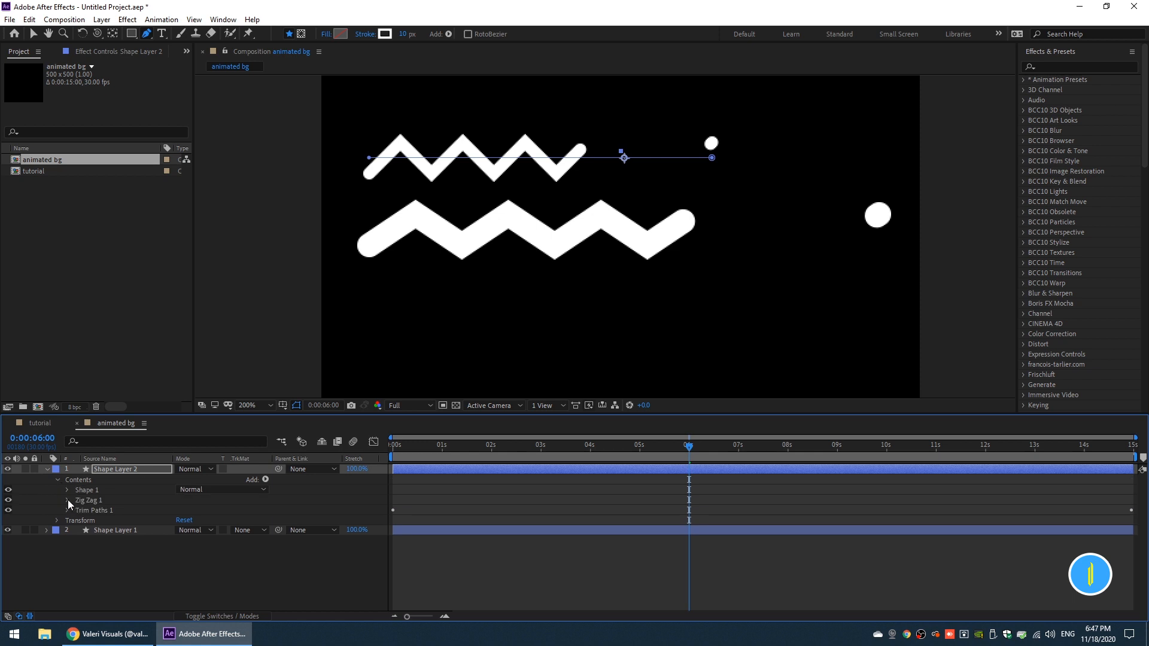
{"action": "left_click", "coordinate": [67, 501]}
{"action": "left_click_drag", "start_coordinate": [179, 510], "coordinate": [175, 511]}
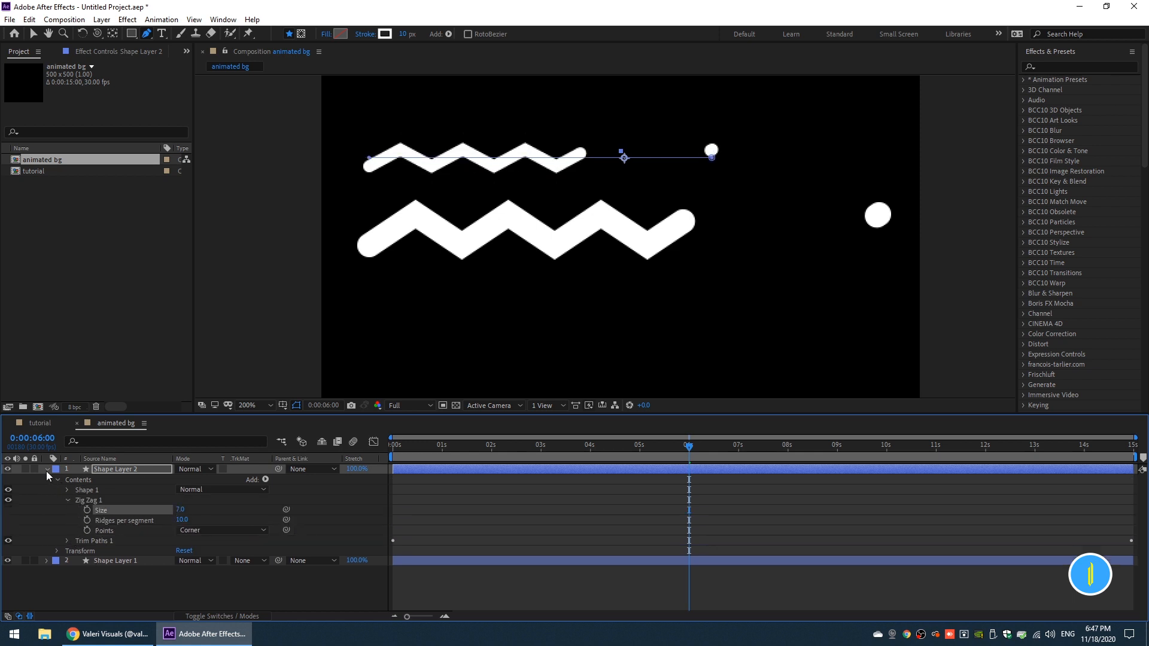
- Set the Trim Paths Start of Shape Layer 2 to 54% and scrub the timeline to check the motion
{"action": "left_click", "coordinate": [67, 501]}
{"action": "left_click", "coordinate": [67, 511]}
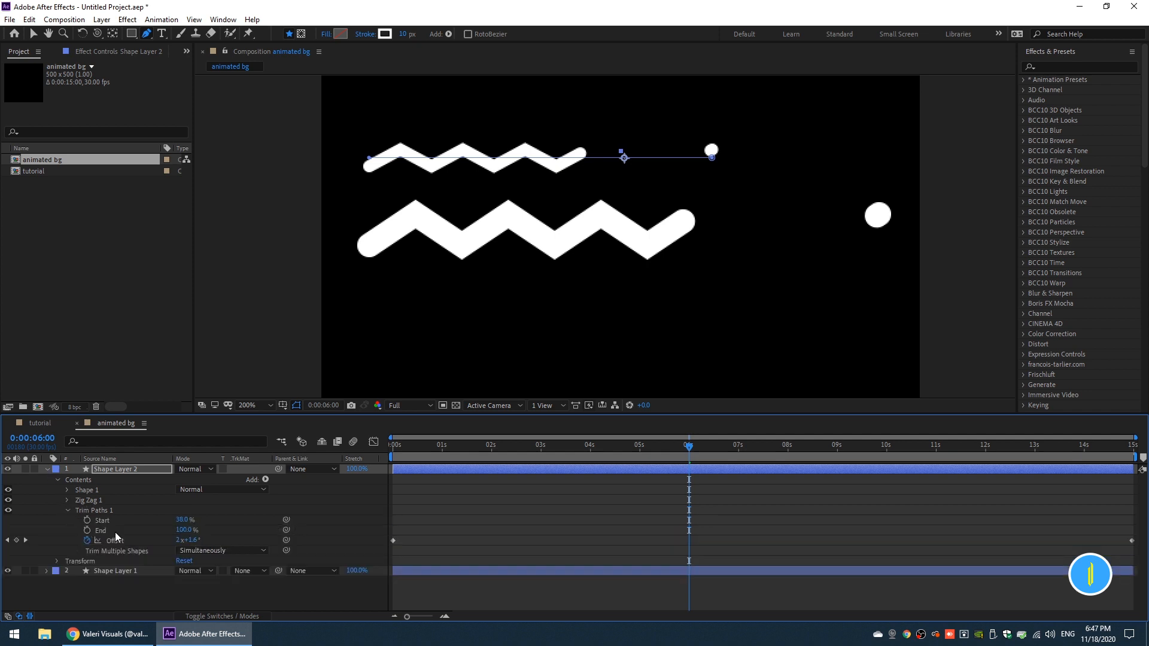
{"action": "mouse_move", "coordinate": [180, 520]}
{"action": "left_mouse_down"}
{"action": "mouse_move", "coordinate": [169, 522]}
{"action": "mouse_move", "coordinate": [197, 526]}
{"action": "left_mouse_up"}
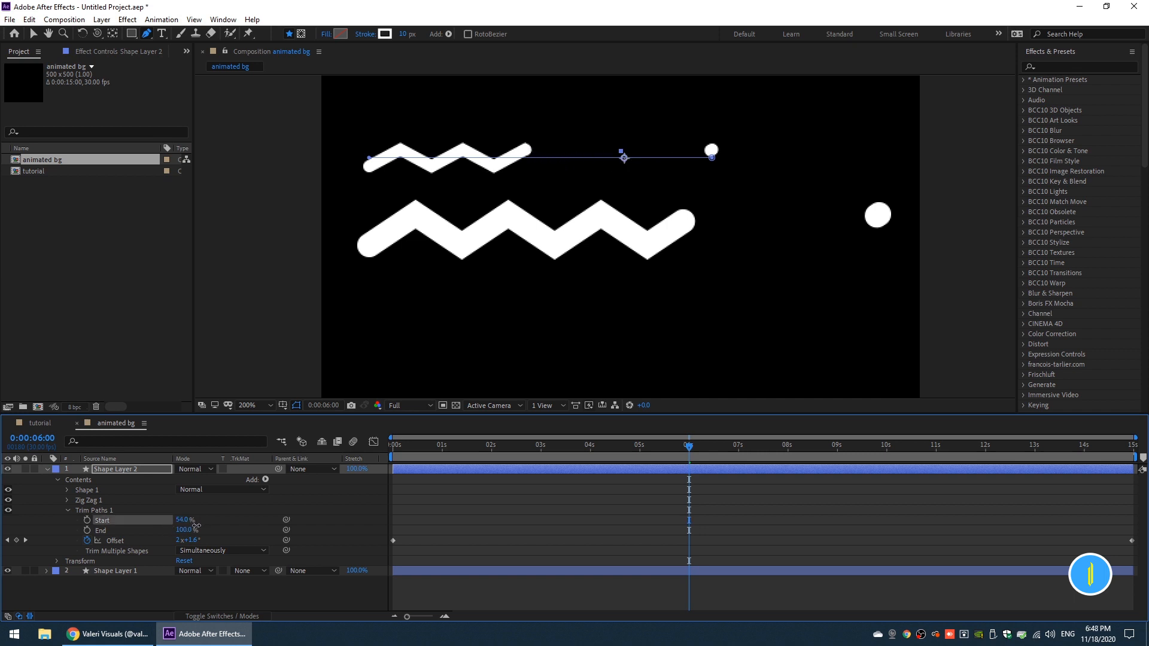
{"action": "left_click_drag", "start_coordinate": [701, 449], "coordinate": [619, 464]}
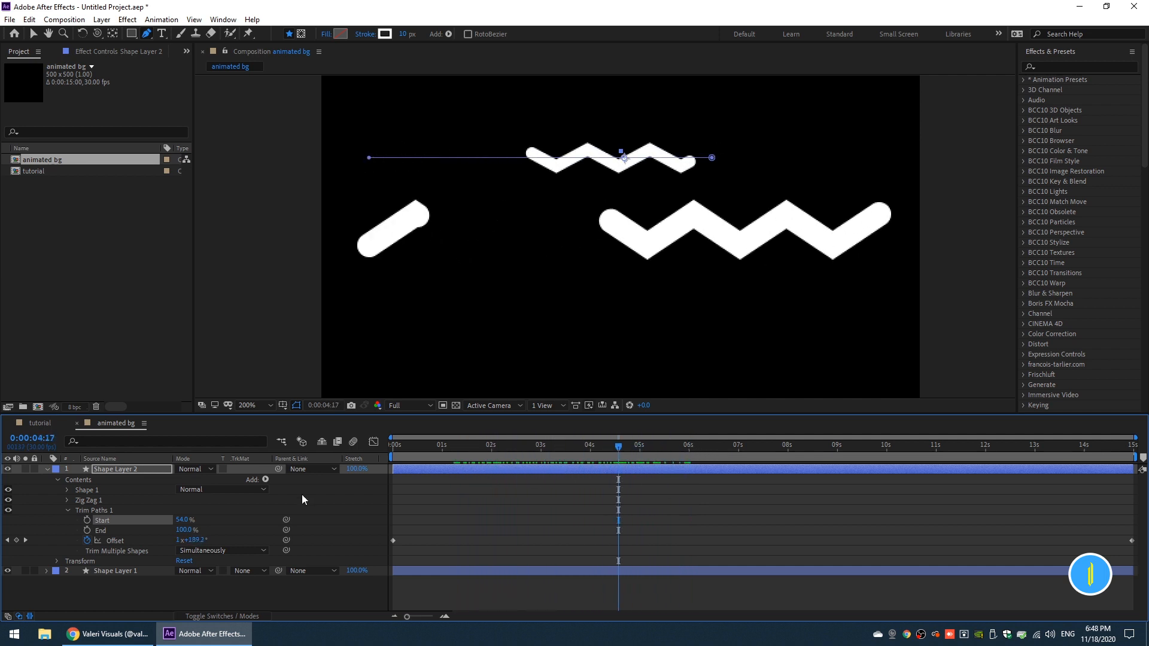
- Duplicate Shape Layer 2 and place the copy beneath Shape Layer 1 in the layer order
{"action": "left_click", "coordinate": [47, 469]}
{"action": "left_click", "coordinate": [114, 469]}
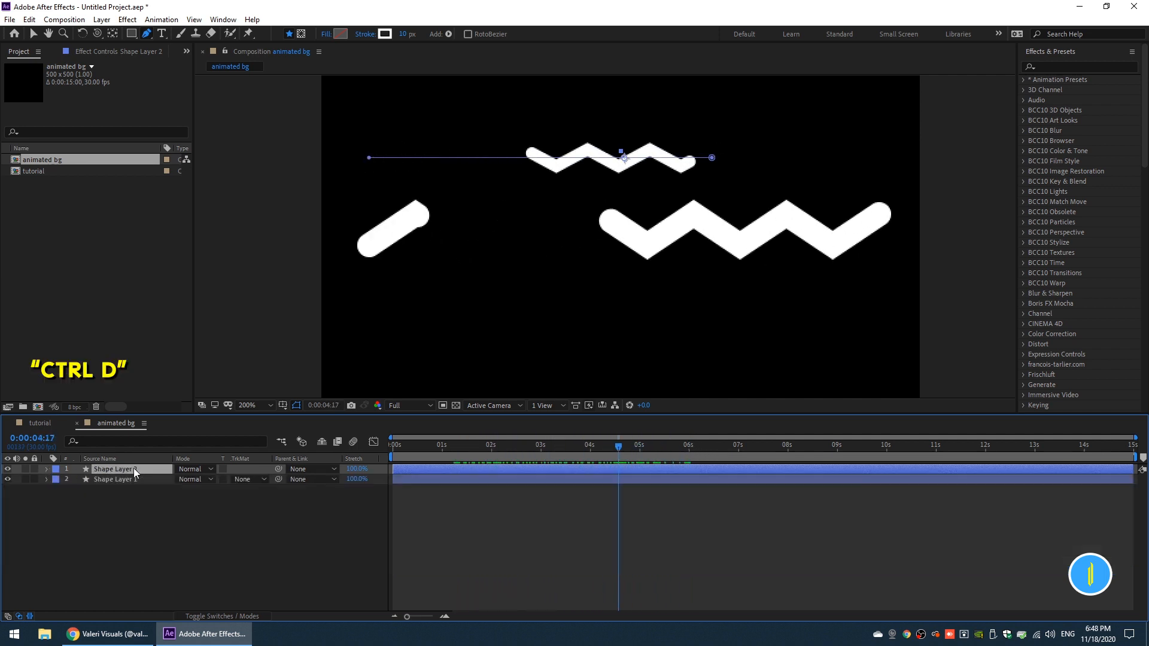
{"action": "key", "text": "ctrl+d"}
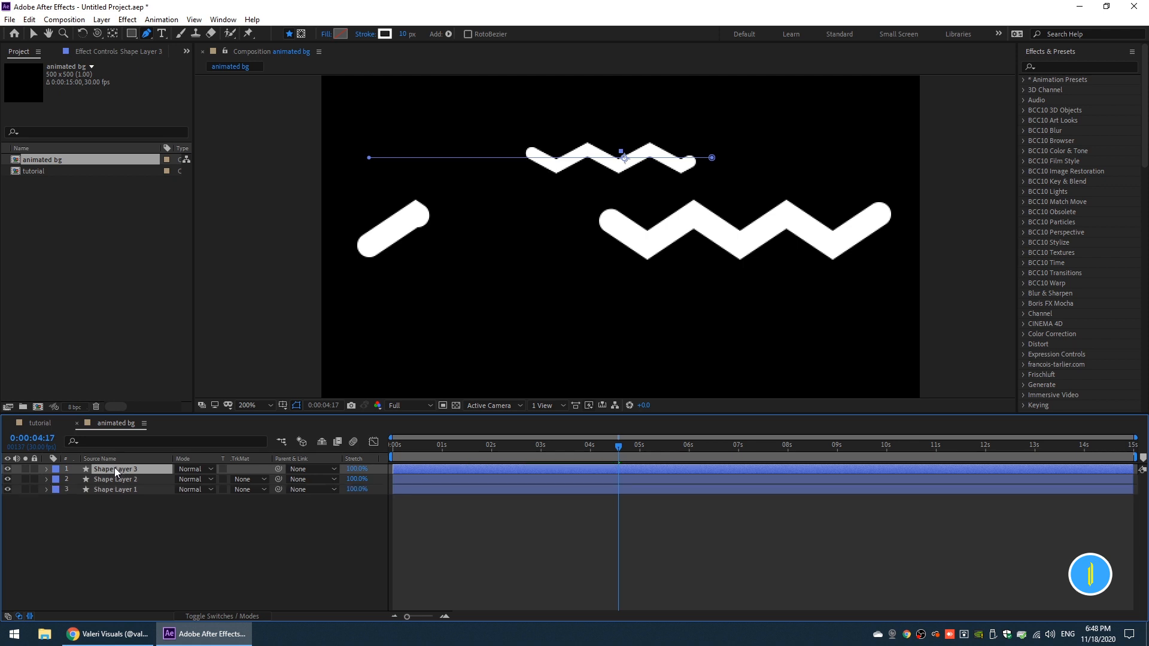
{"action": "left_click_drag", "start_coordinate": [114, 468], "coordinate": [117, 504]}
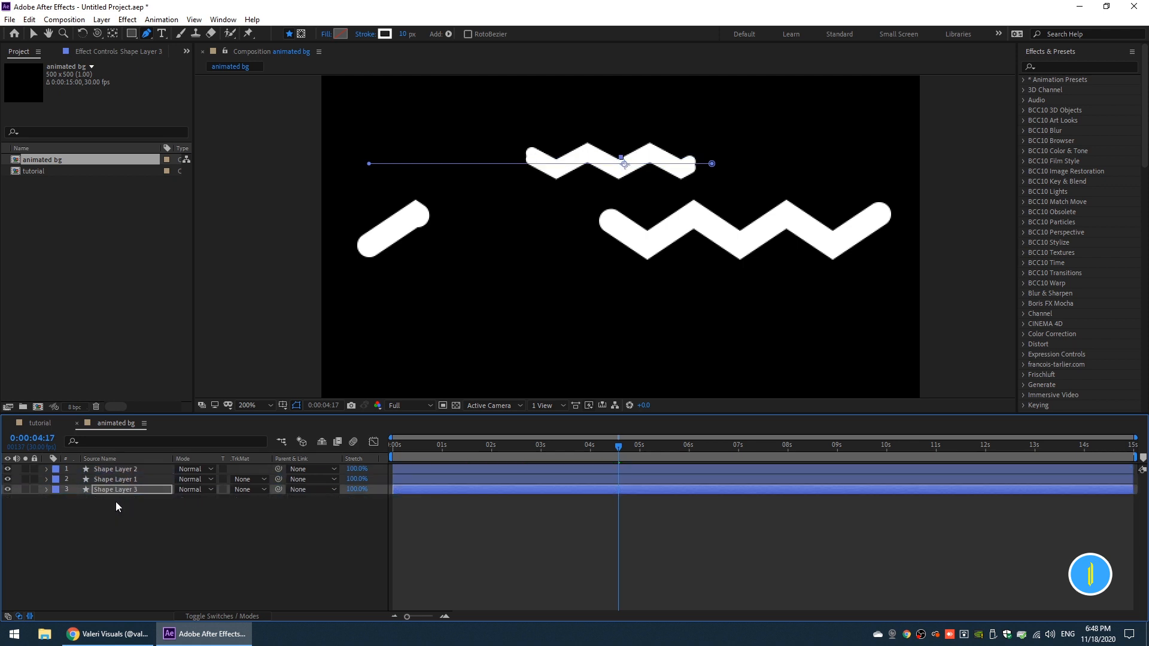
- Move Shape Layer 3 below the large zig-zag and right toward the composition's edge, and preview the animation from the start
{"action": "key", "text": "shift+Down"}
{"action": "key", "text": "shift+Down"}
{"action": "key", "text": "shift+Down"}
{"action": "key", "text": "shift+Down"}
{"action": "key", "text": "shift+Down"}
{"action": "key", "text": "shift+Down"}
{"action": "key", "text": "shift+Down"}
{"action": "key", "text": "shift+Down"}
{"action": "key", "text": "shift+Down"}
{"action": "key", "text": "shift+Down"}
{"action": "key", "text": "shift+Down"}
{"action": "key", "text": "shift+Down"}
{"action": "key", "text": "shift+Down"}
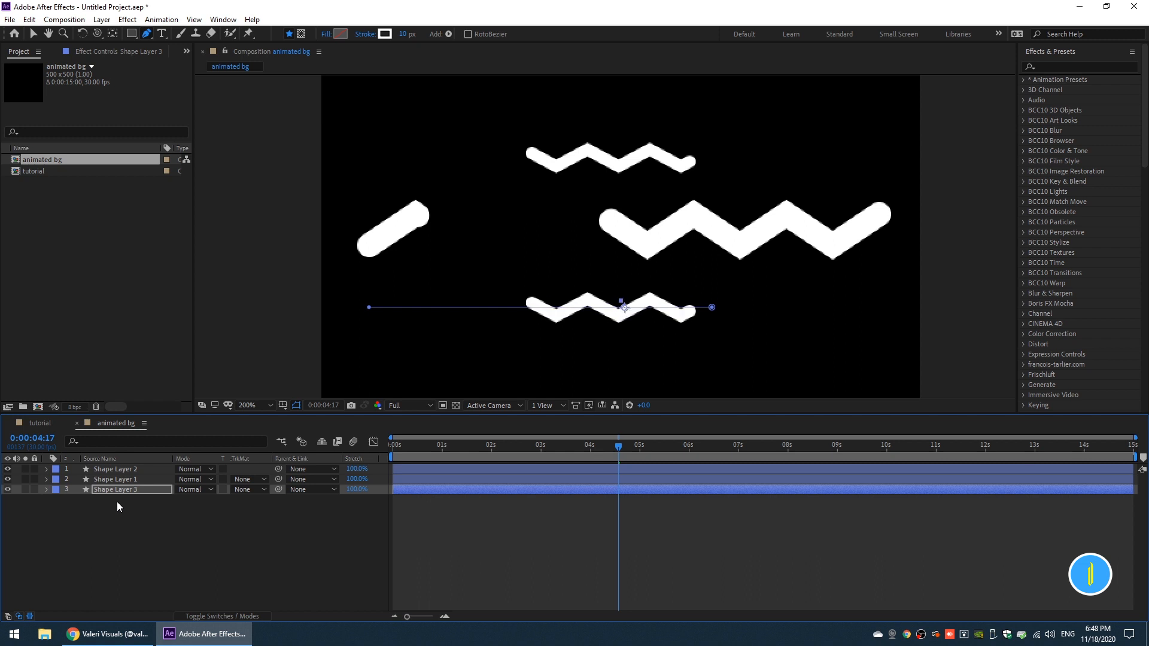
{"action": "key", "text": "shift+Right"}
{"action": "key", "text": "shift+Right"}
{"action": "key", "text": "shift+Right"}
{"action": "key", "text": "shift+Right"}
{"action": "key", "text": "shift+Right"}
{"action": "key", "text": "shift+Right"}
{"action": "key", "text": "shift+Right"}
{"action": "key", "text": "shift+Right"}
{"action": "key", "text": "shift+Right"}
{"action": "key", "text": "shift+Right"}
{"action": "key", "text": "shift+Right"}
{"action": "key", "text": "shift+Right"}
{"action": "key", "text": "shift+Right"}
{"action": "key", "text": "shift+Right"}
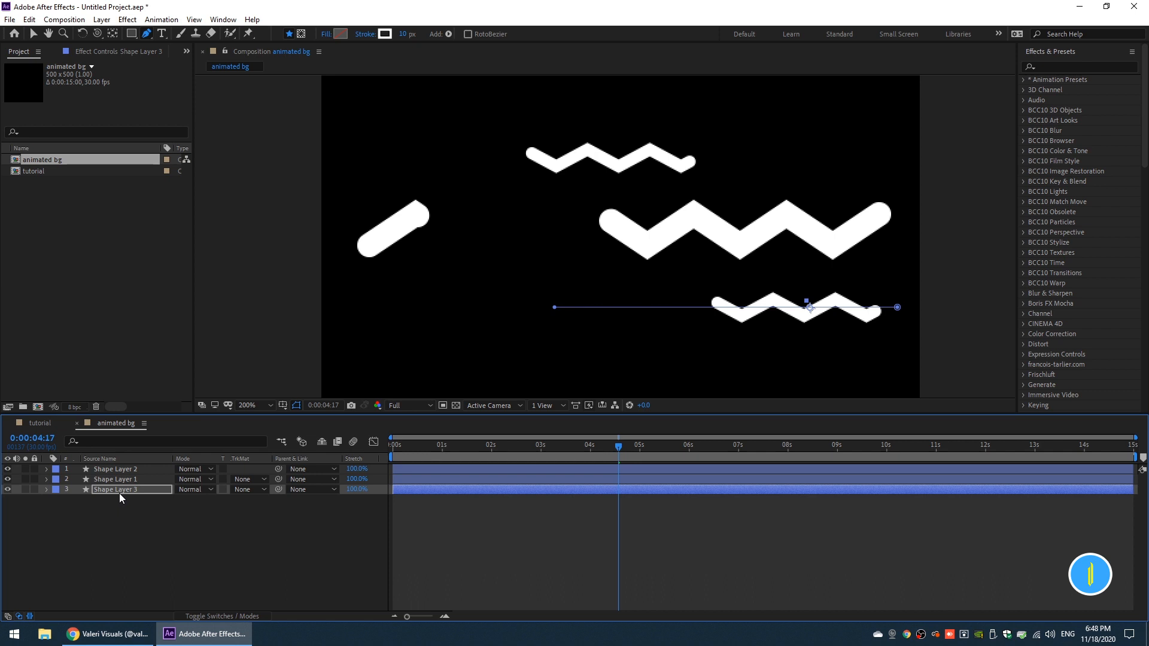
{"action": "left_click_drag", "start_coordinate": [618, 446], "coordinate": [356, 458]}
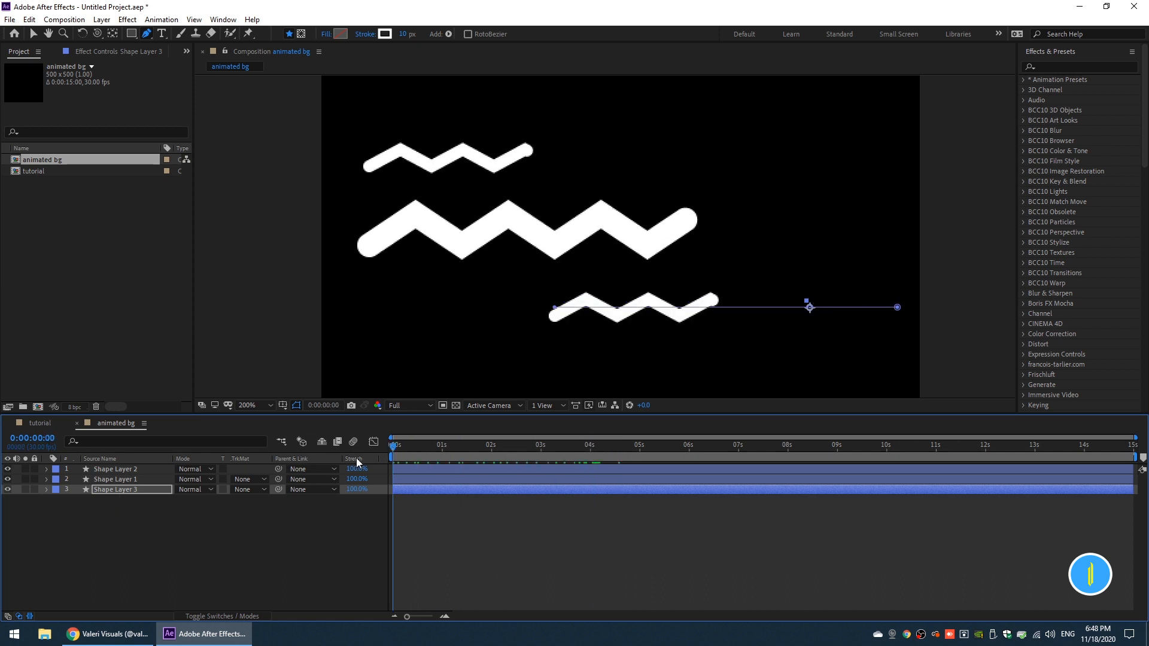
{"action": "key", "text": "space"}
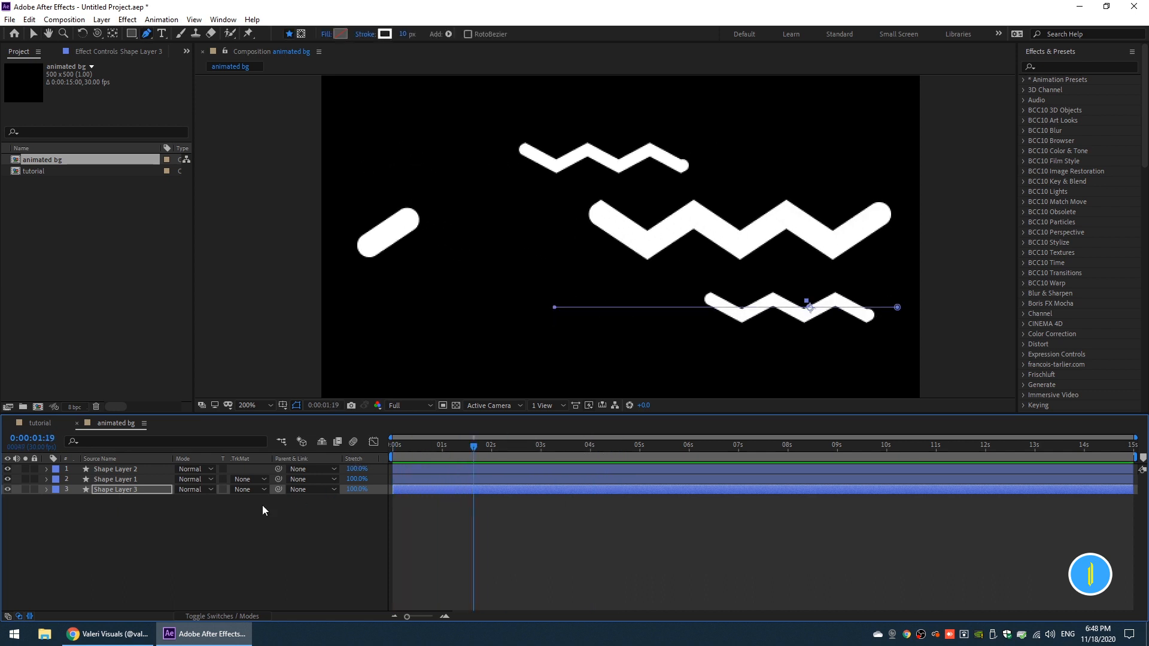
- Flip Shape Layer 1 horizontally so the middle zig-zag travels the opposite way, and preview the animation
{"action": "right_click", "coordinate": [131, 482]}
{"action": "right_click", "coordinate": [139, 482]}
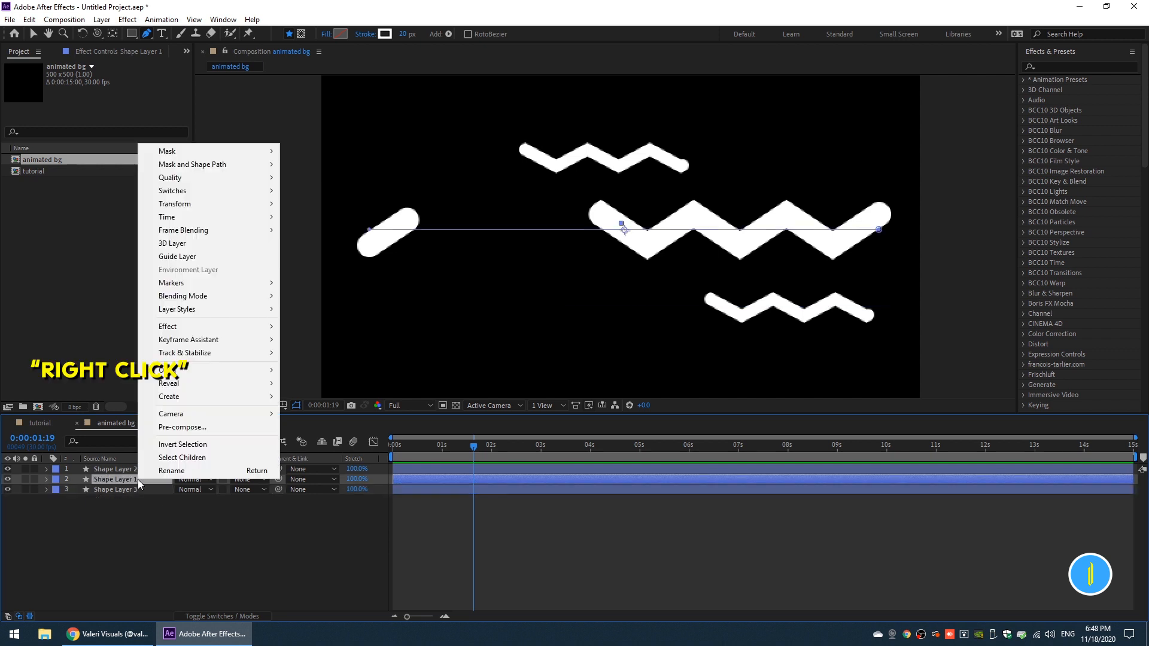
{"action": "mouse_move", "coordinate": [270, 206]}
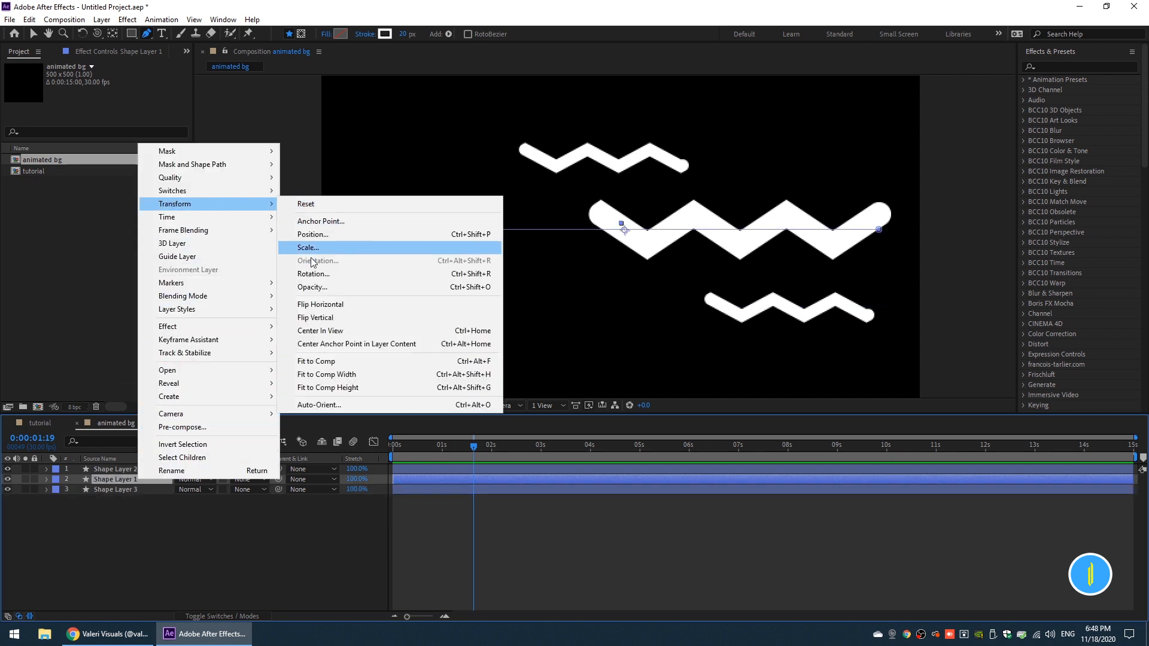
{"action": "left_click", "coordinate": [325, 307]}
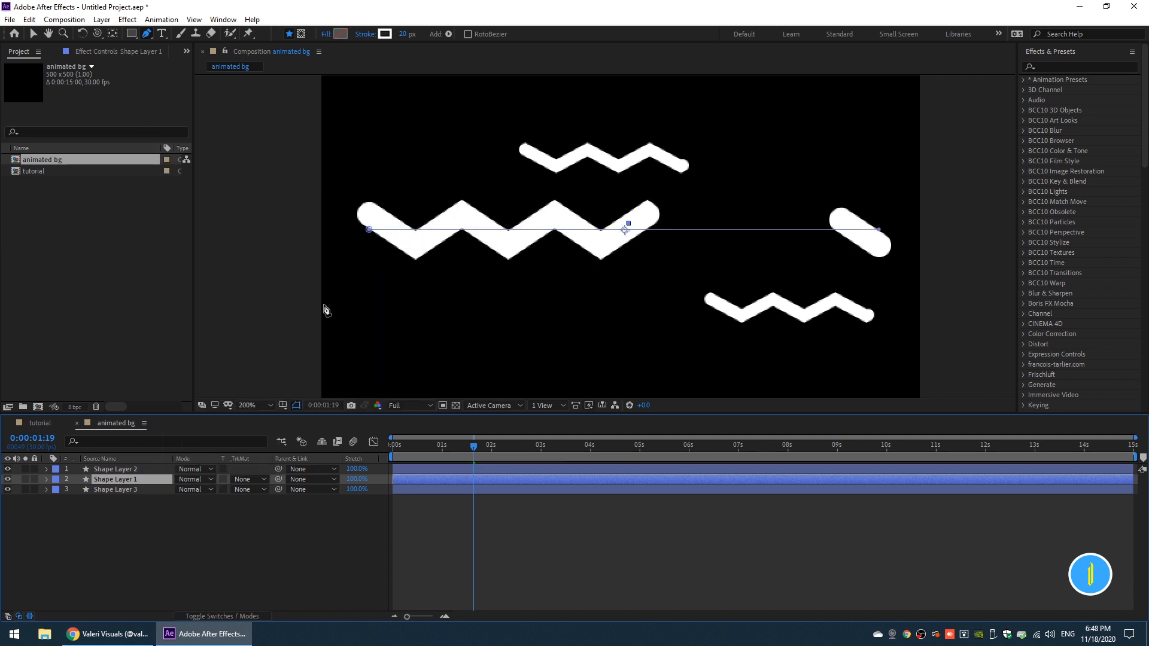
{"action": "key", "text": "space"}
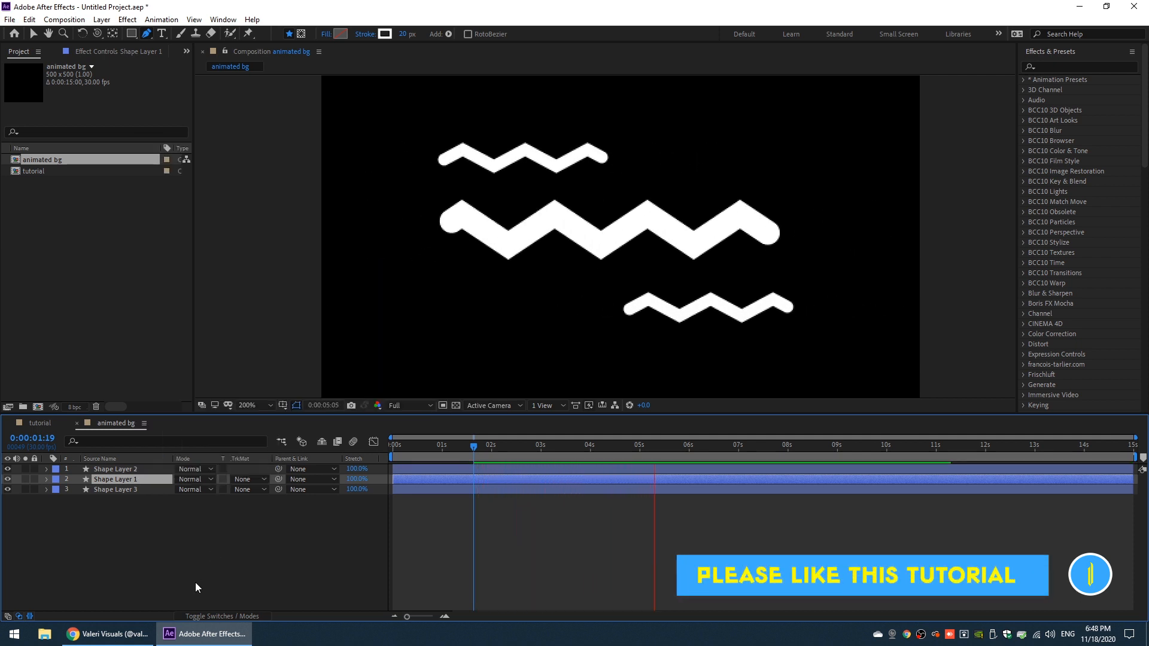
{"action": "key", "text": "space"}
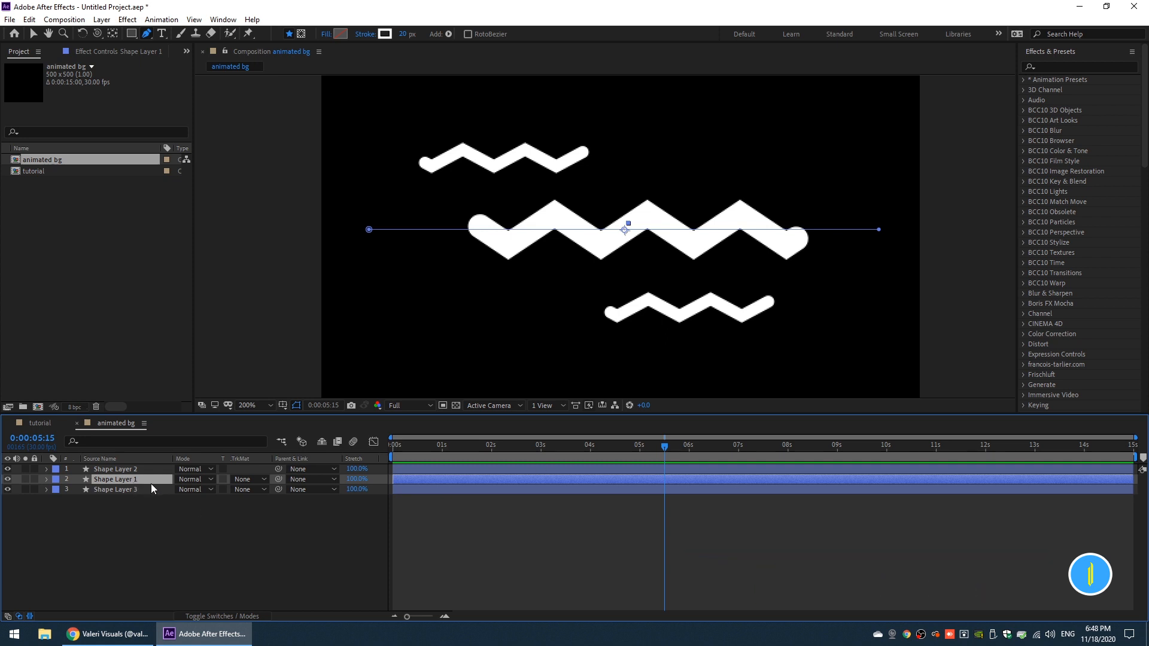
- Change the stroke color of Shape Layer 1 to light green 78FC54
{"action": "left_click", "coordinate": [385, 33]}
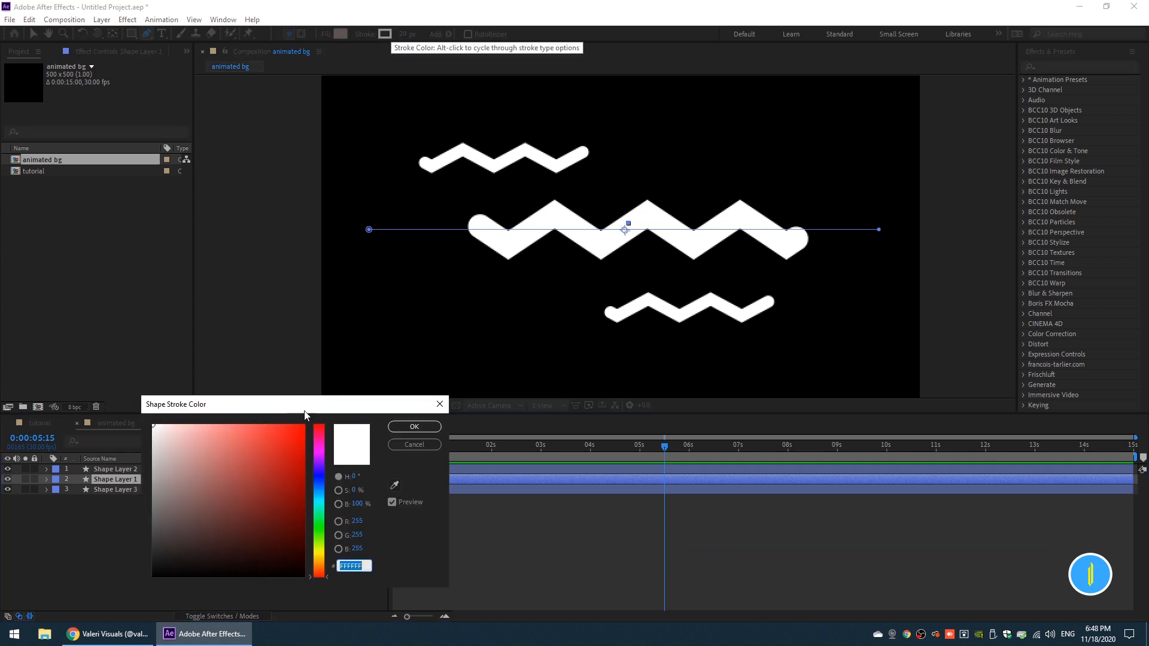
{"action": "left_click", "coordinate": [319, 532]}
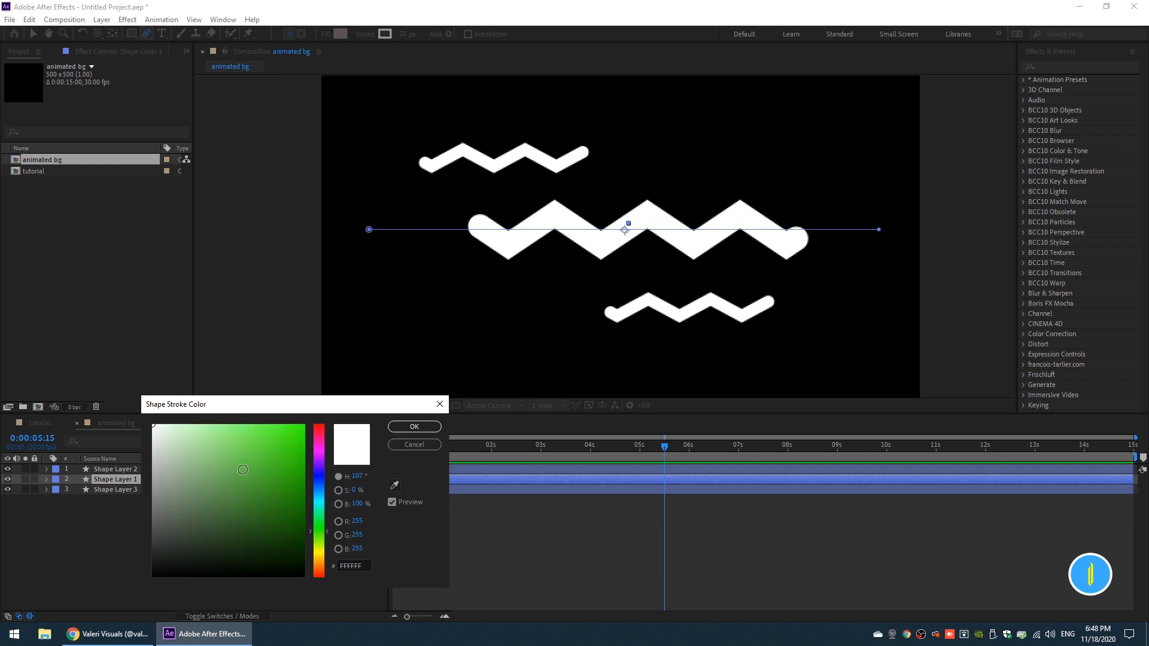
{"action": "mouse_move", "coordinate": [243, 470]}
{"action": "left_mouse_down"}
{"action": "mouse_move", "coordinate": [267, 428]}
{"action": "mouse_move", "coordinate": [254, 426]}
{"action": "left_mouse_up"}
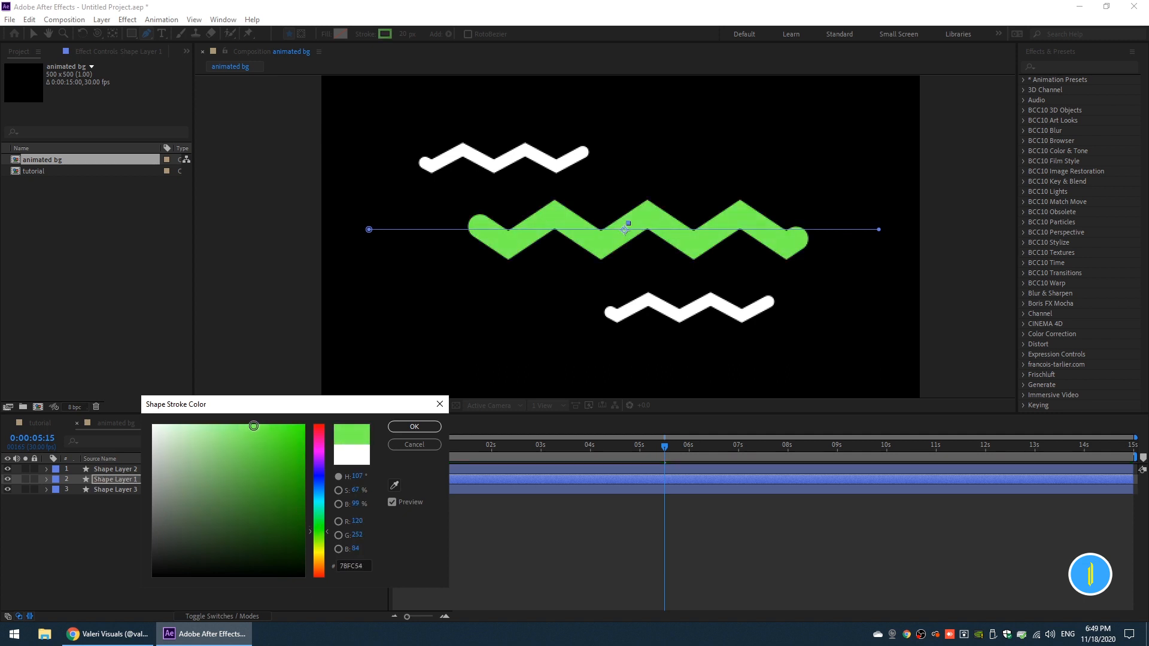
{"action": "left_click", "coordinate": [414, 426]}
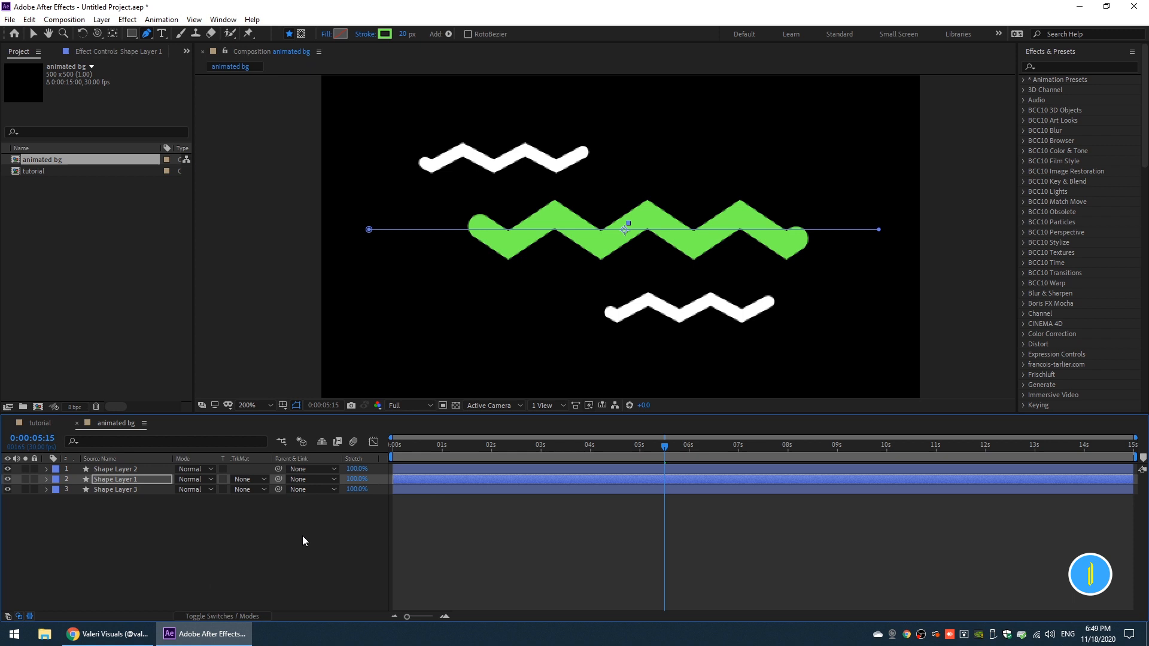
- Change the stroke color of Shape Layer 2 and Shape Layer 3 together to dark gray
{"action": "left_click", "coordinate": [131, 470]}
{"action": "left_click", "coordinate": [105, 491], "text": "ctrl"}
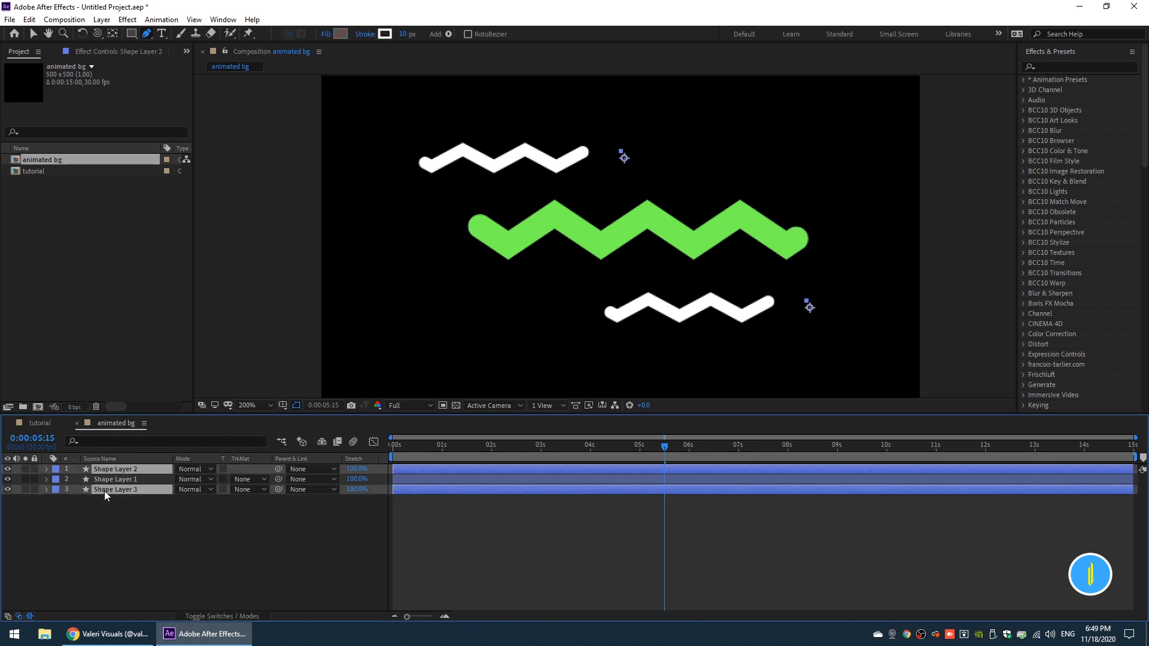
{"action": "left_click", "coordinate": [385, 34]}
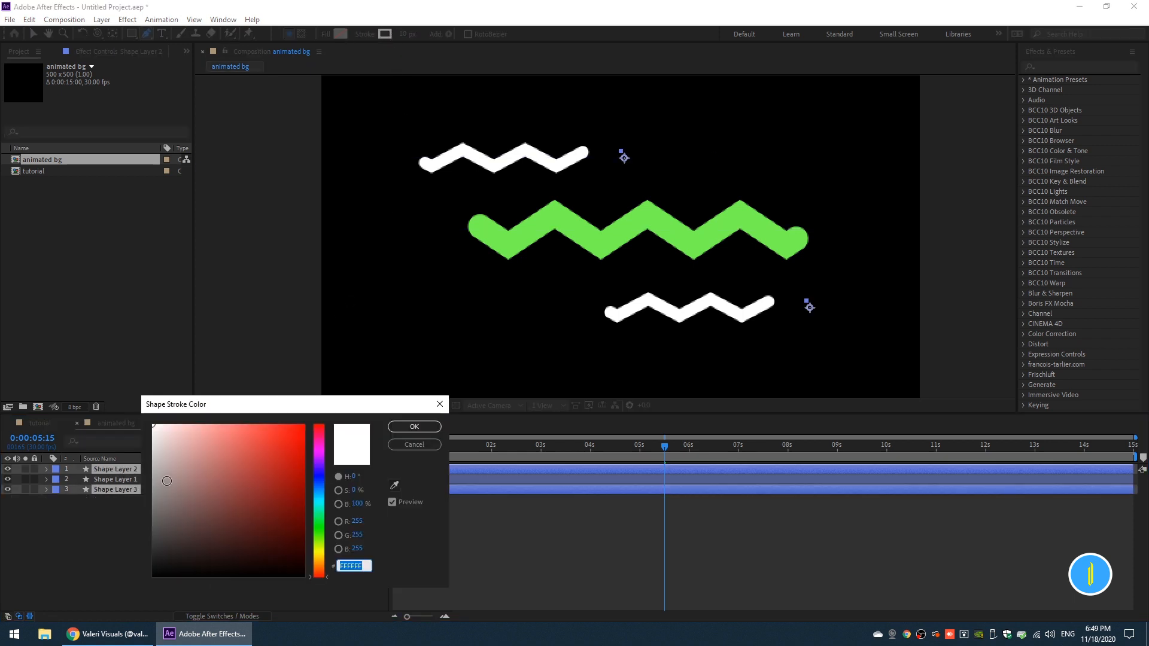
{"action": "mouse_move", "coordinate": [167, 482]}
{"action": "left_mouse_down"}
{"action": "mouse_move", "coordinate": [123, 521]}
{"action": "mouse_move", "coordinate": [123, 545]}
{"action": "left_mouse_up"}
{"action": "key", "text": "Return"}
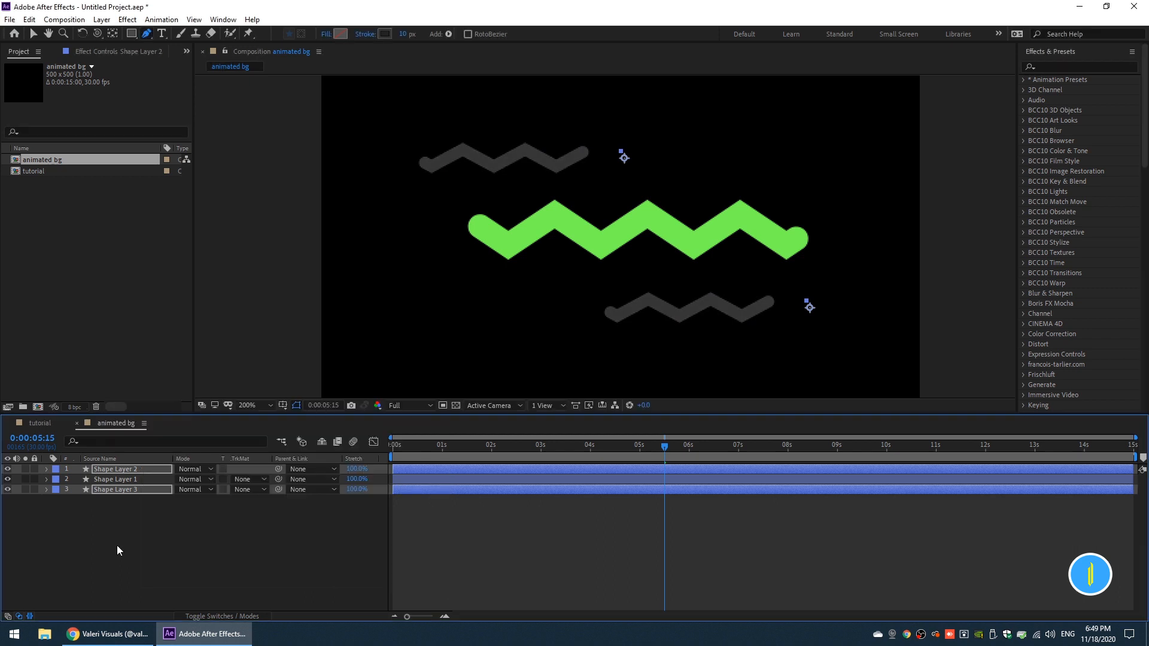
{"action": "left_click", "coordinate": [130, 545]}
- Enlarge the composition view to preview the recolored zig-zag animation, and return to its first frame
{"action": "left_click_drag", "start_coordinate": [268, 497], "coordinate": [270, 512]}
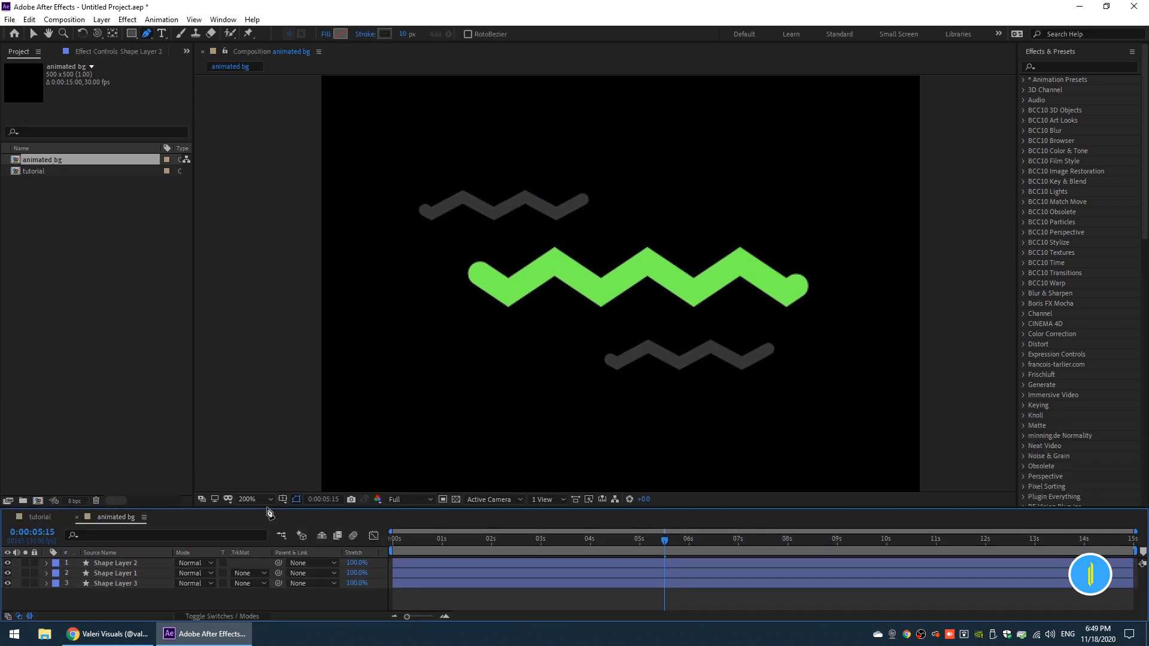
{"action": "key", "text": "space"}
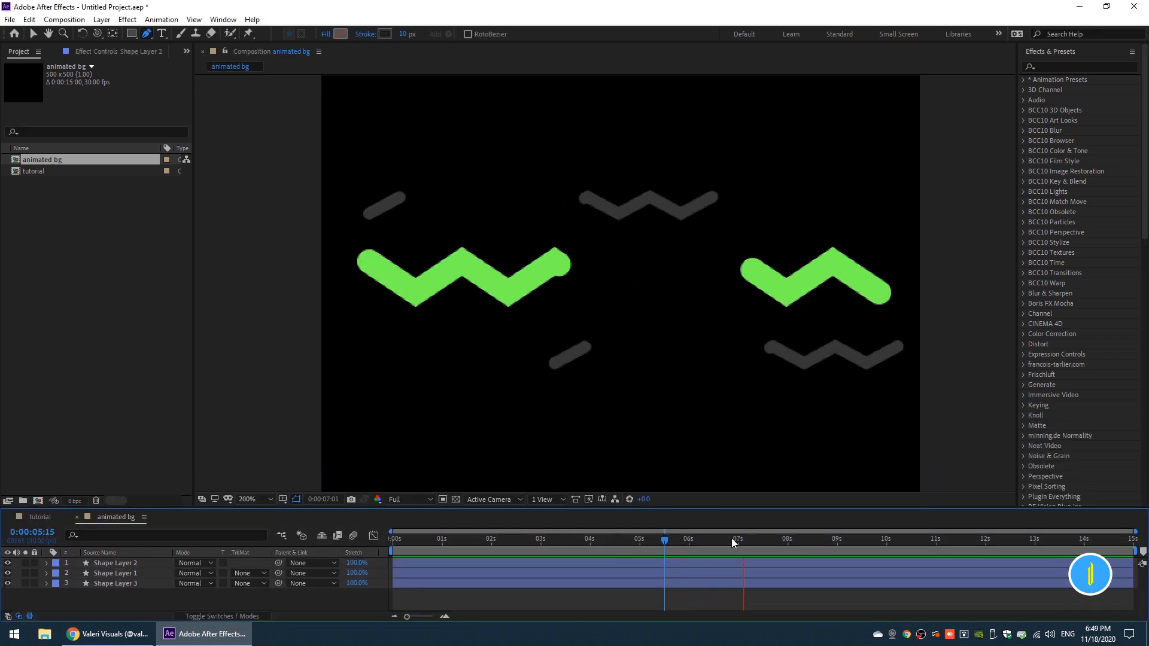
{"action": "key", "text": "Home"}
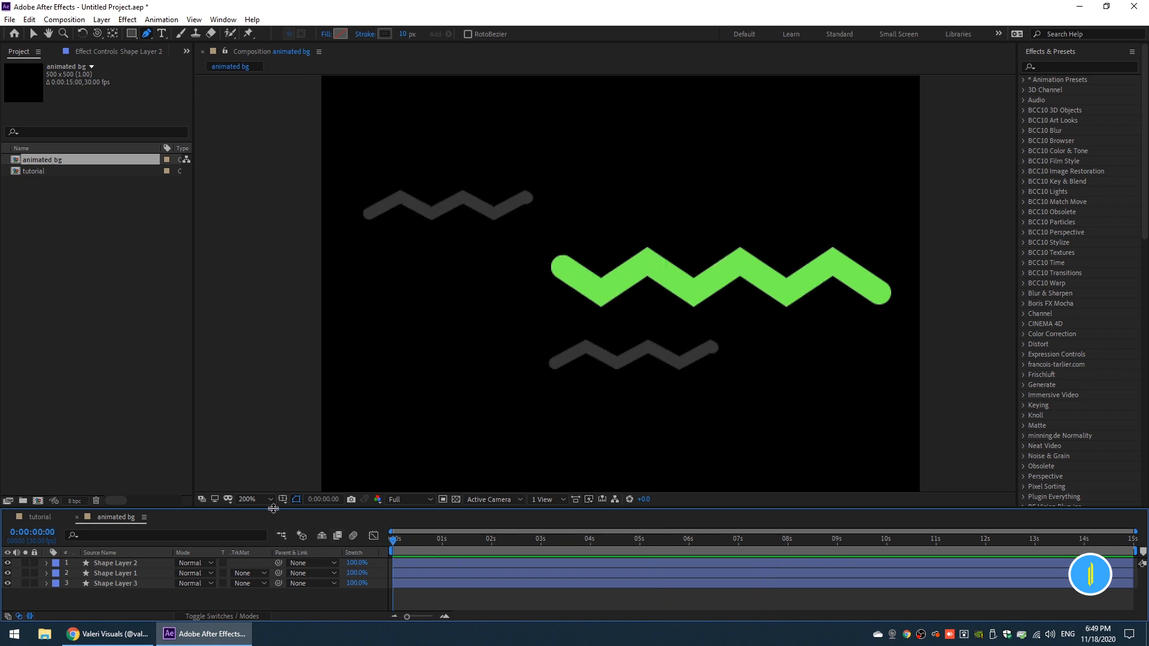
{"action": "left_click_drag", "start_coordinate": [273, 509], "coordinate": [282, 432]}
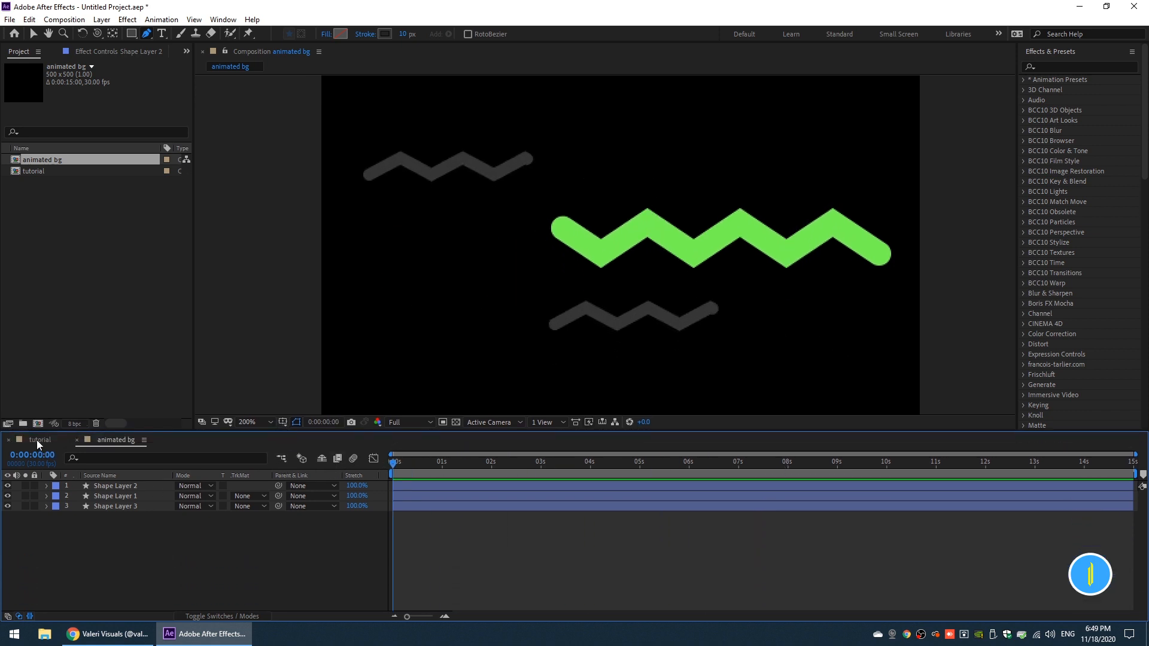
- Place the animated bg composition as a layer in the tutorial composition and preview it
{"action": "left_click", "coordinate": [37, 440]}
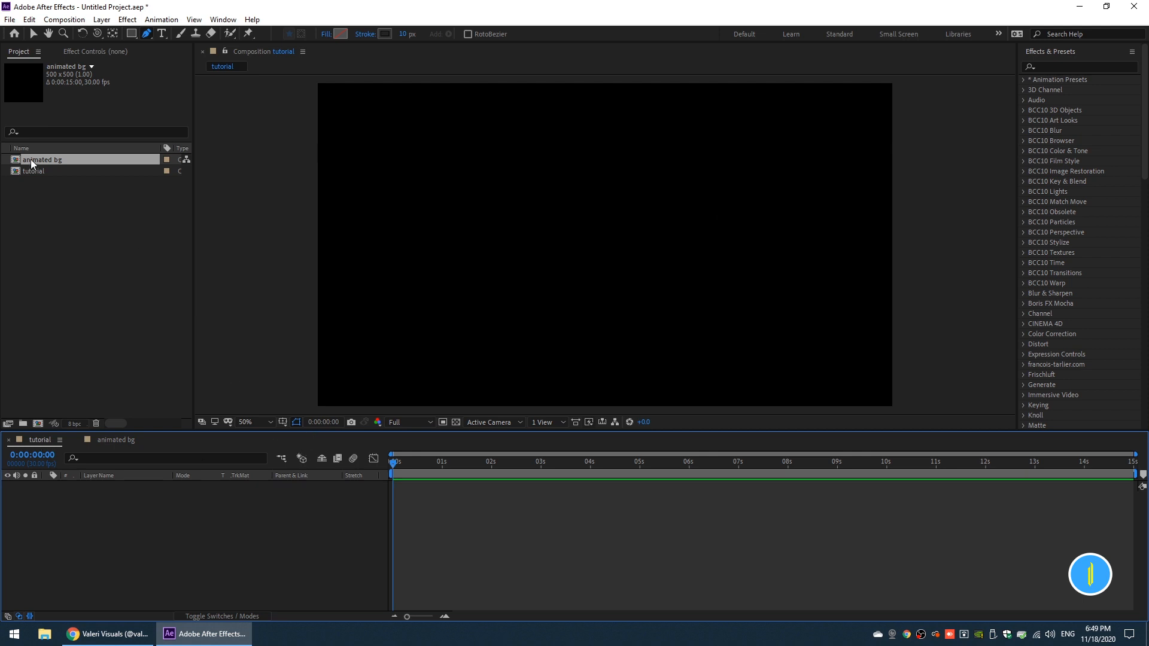
{"action": "left_click_drag", "start_coordinate": [30, 157], "coordinate": [109, 512]}
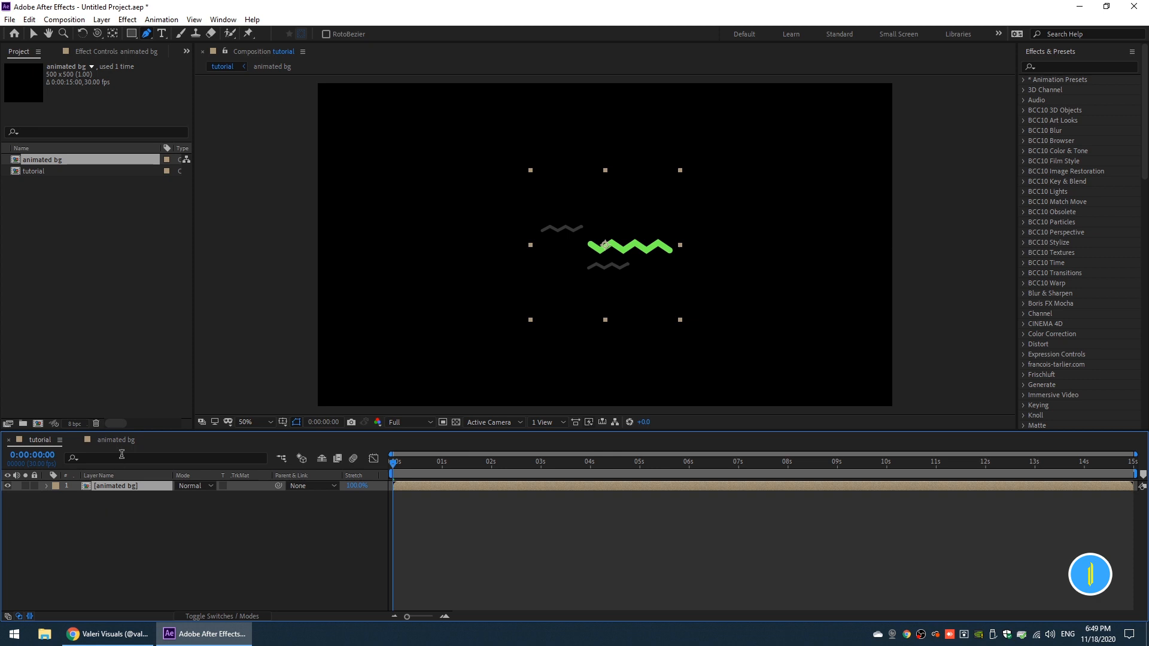
{"action": "key", "text": "space"}
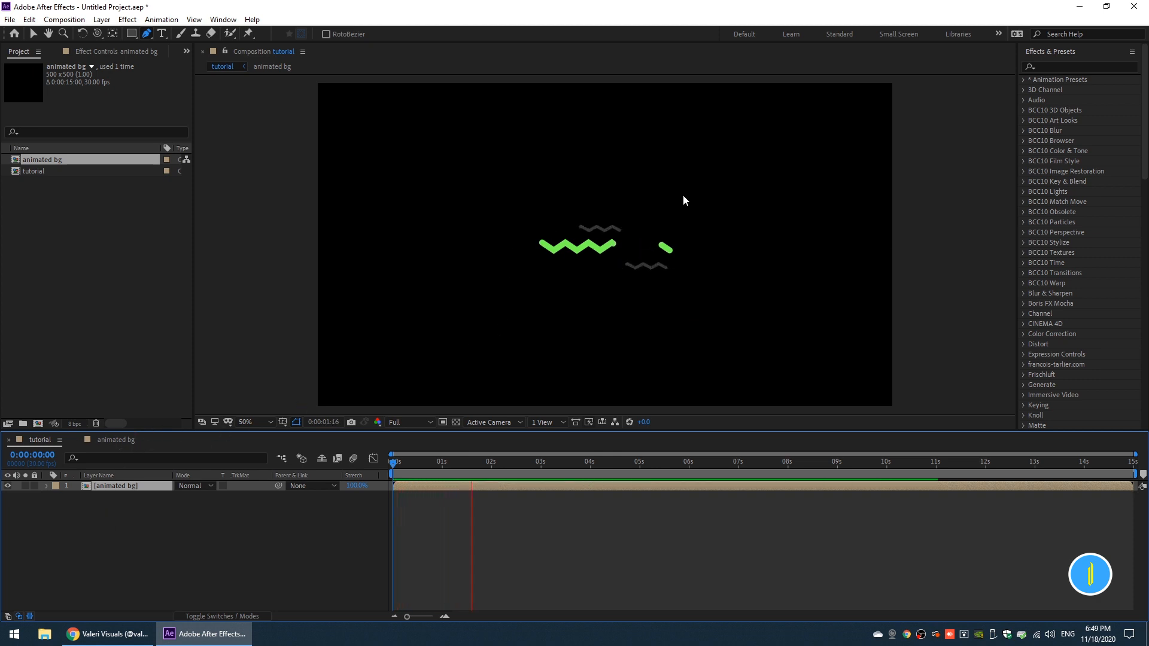
{"action": "key", "text": "space"}
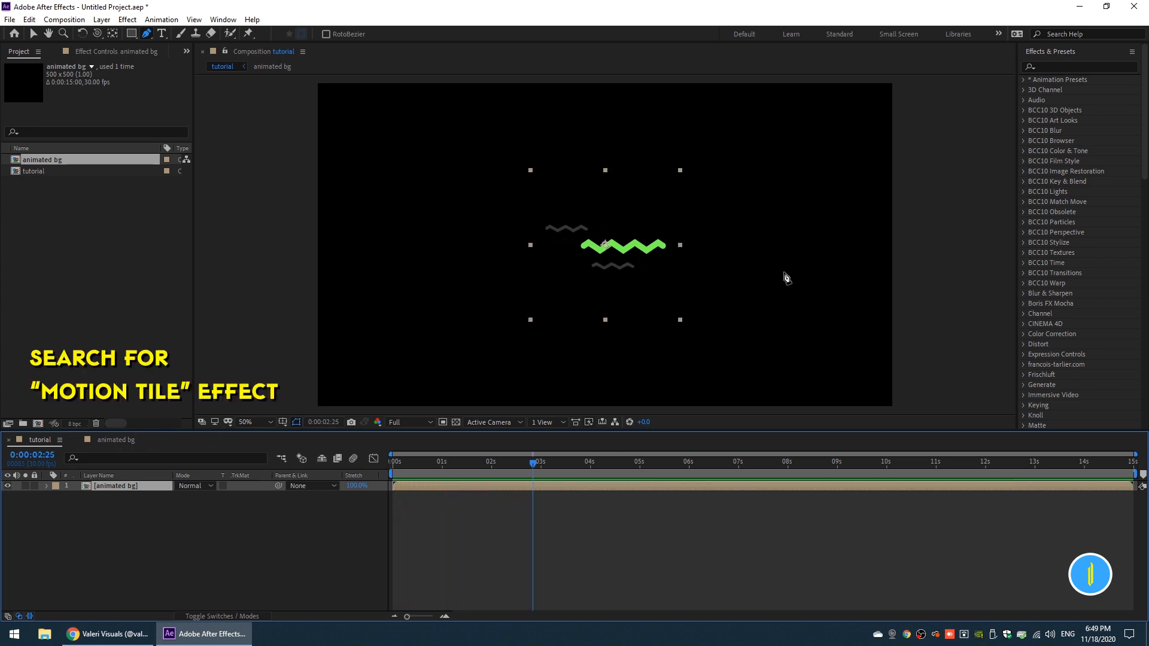
- Search the effects for "motion" and apply Motion Tile to the animated bg layer
{"action": "left_click", "coordinate": [223, 19]}
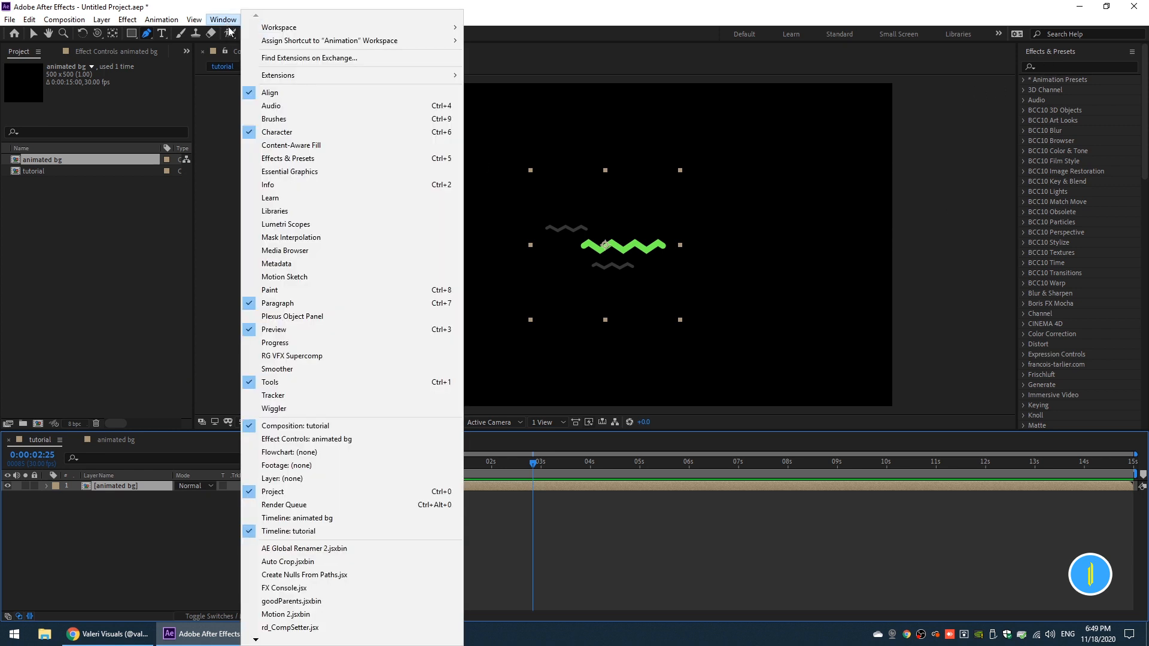
{"action": "left_click", "coordinate": [276, 159]}
{"action": "left_click", "coordinate": [1051, 66]}
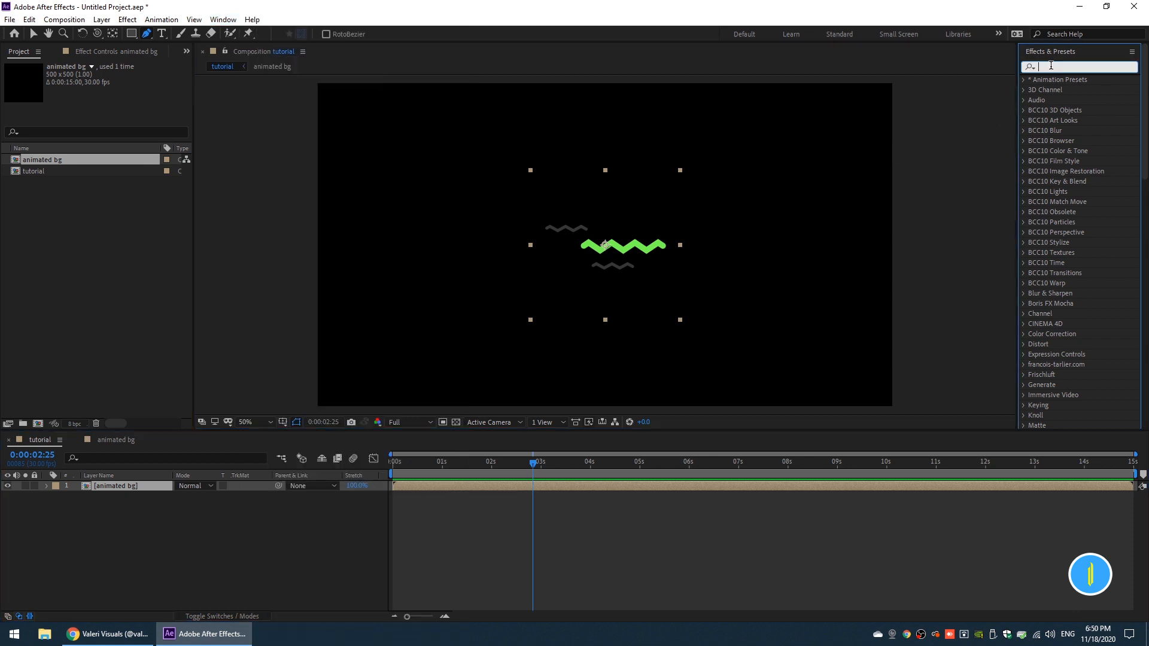
{"action": "type", "text": "motion"}
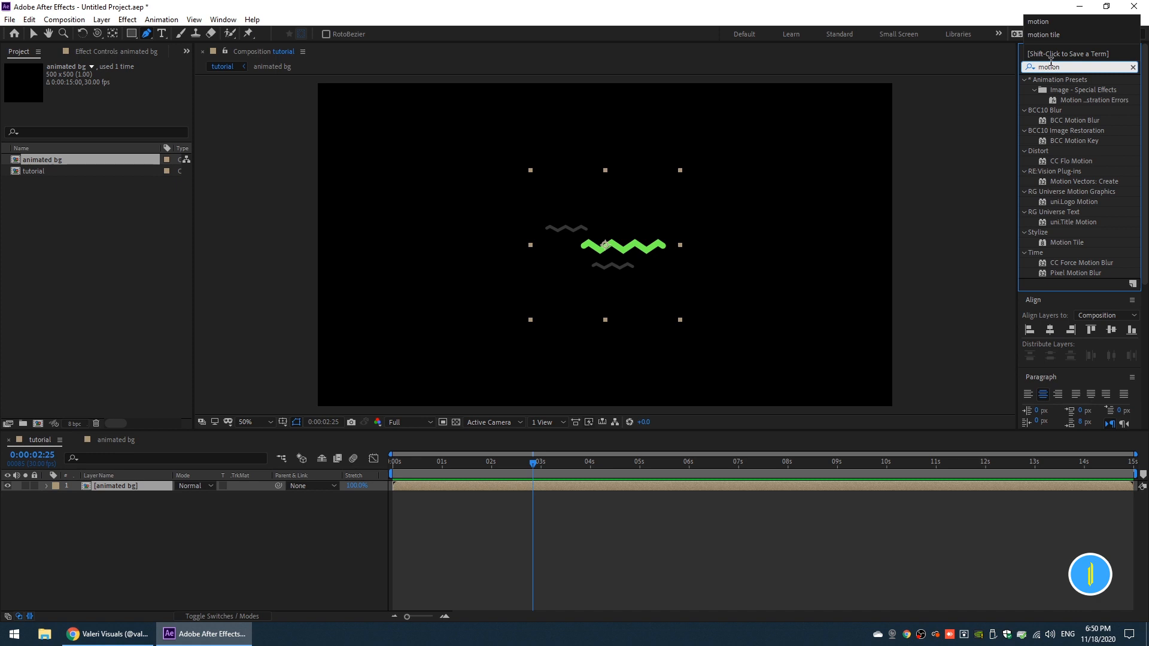
{"action": "left_click", "coordinate": [1071, 243]}
{"action": "left_click_drag", "start_coordinate": [1072, 242], "coordinate": [623, 251]}
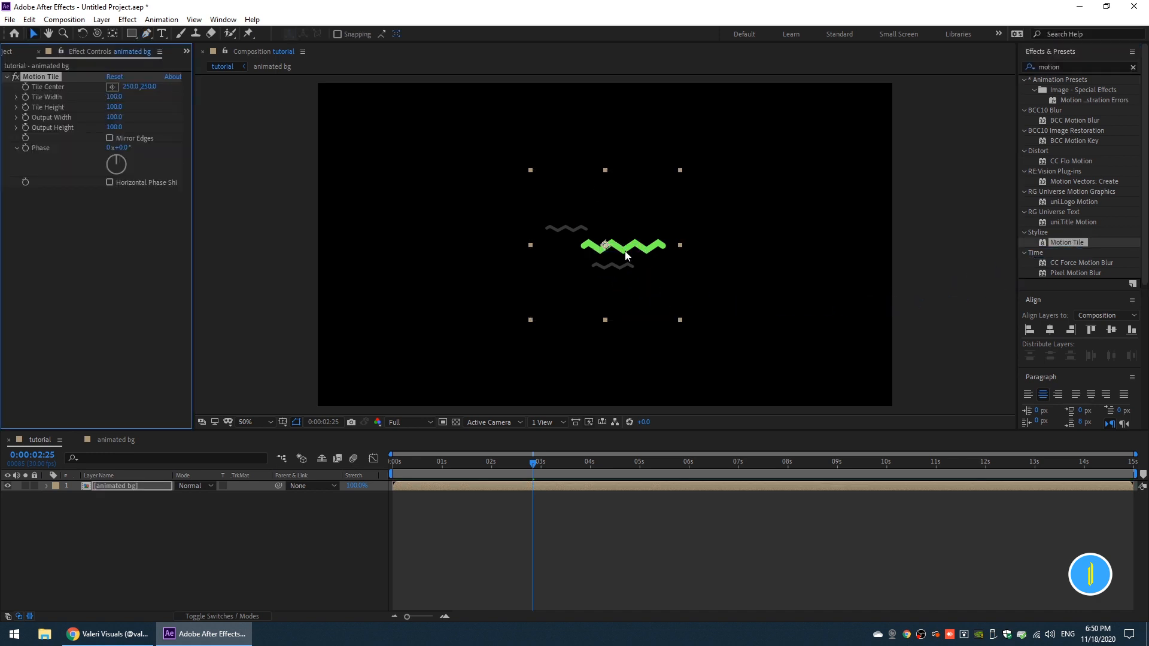
- Set the Motion Tile Output Width and Output Height to 500 each
{"action": "left_click", "coordinate": [113, 118]}
{"action": "type", "text": "500"}
{"action": "key", "text": "Return"}
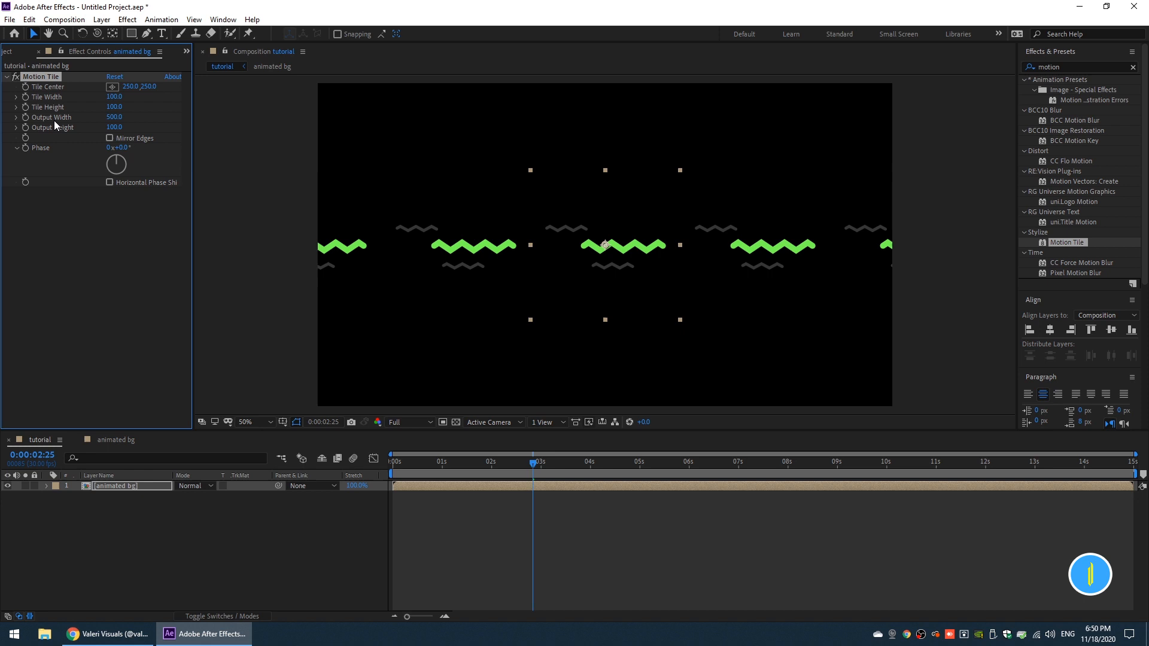
{"action": "left_click", "coordinate": [113, 127]}
{"action": "type", "text": "500"}
{"action": "key", "text": "Return"}
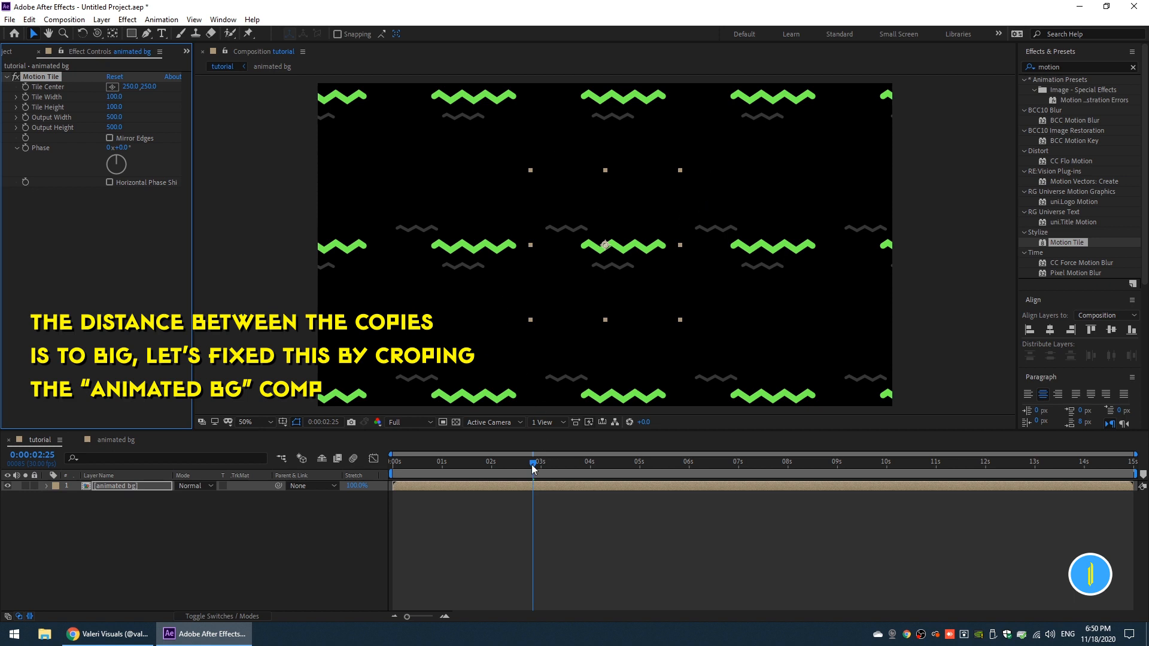
- Preview the tiled pattern from the start of the tutorial composition
{"action": "left_click_drag", "start_coordinate": [534, 469], "coordinate": [304, 483]}
{"action": "key", "text": "space"}
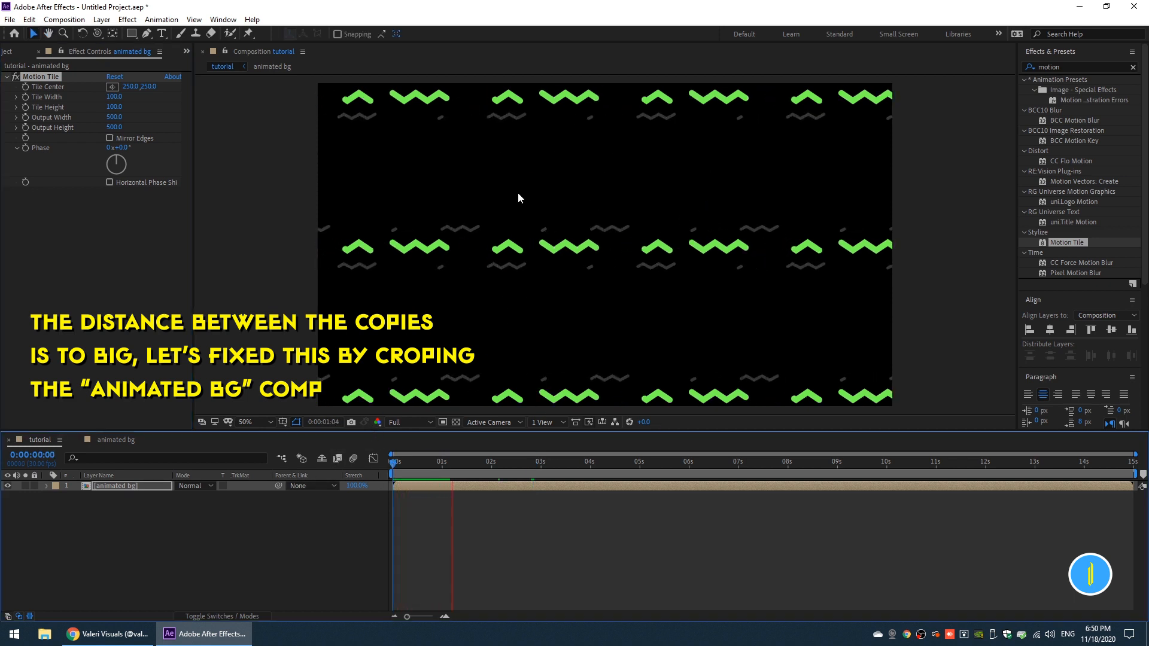
{"action": "key", "text": "space"}
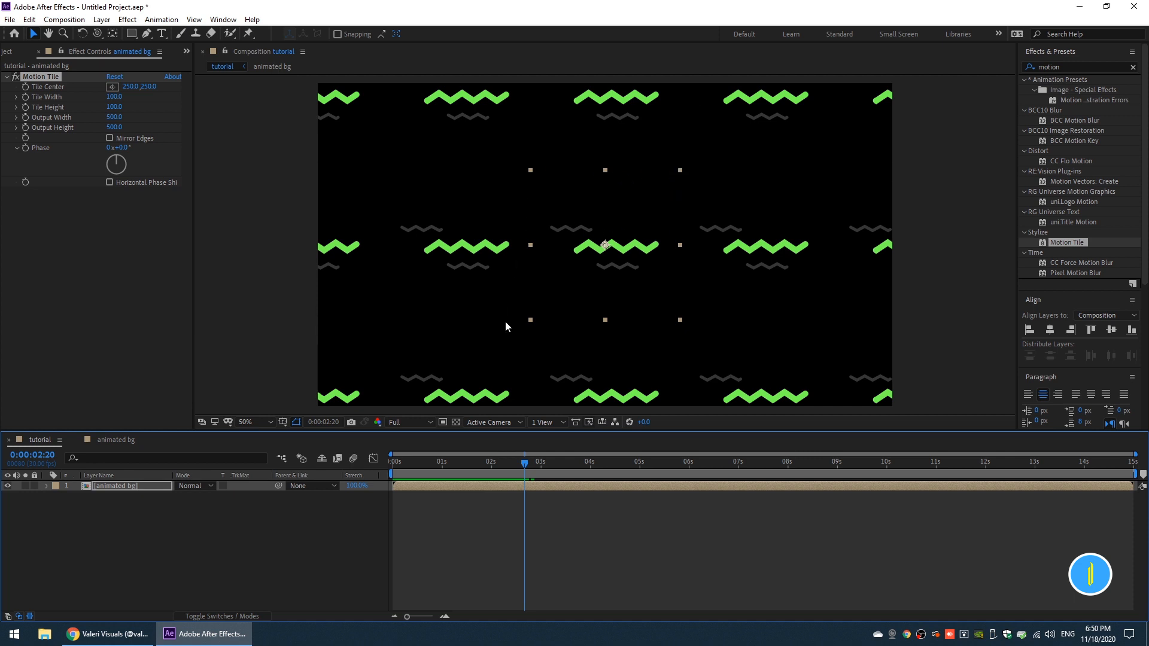
- Crop the animated bg composition to a full-width region of interest fitted closely above and below the three zig-zags
{"action": "double_click", "coordinate": [112, 487]}
{"action": "key", "text": "comma"}
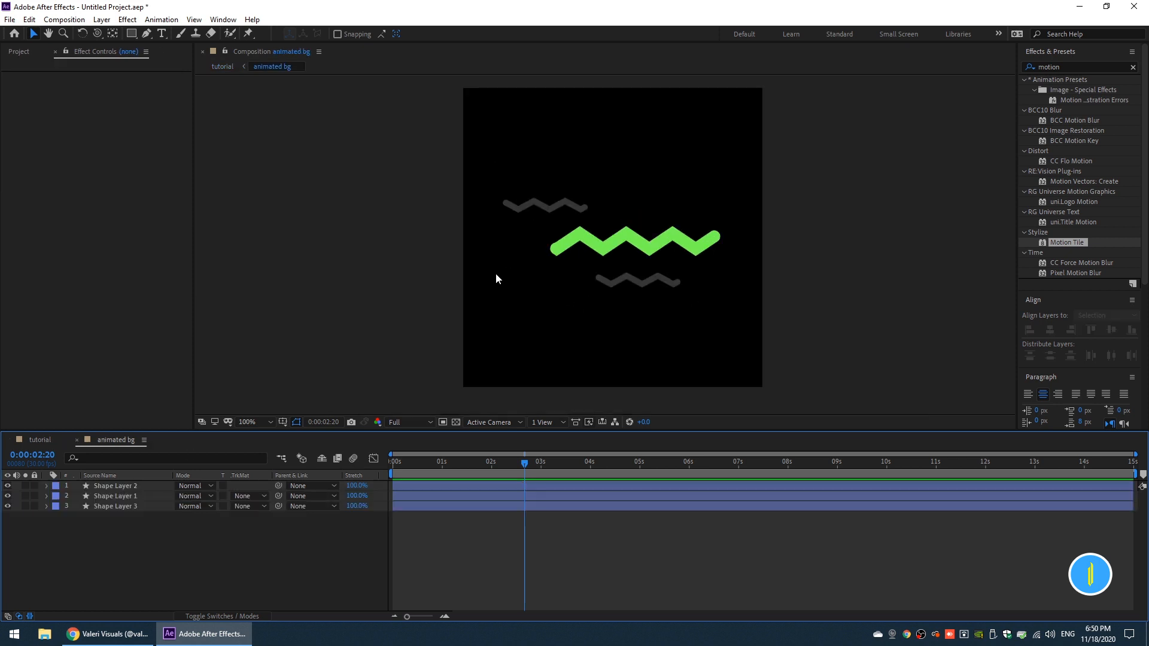
{"action": "left_click", "coordinate": [448, 410]}
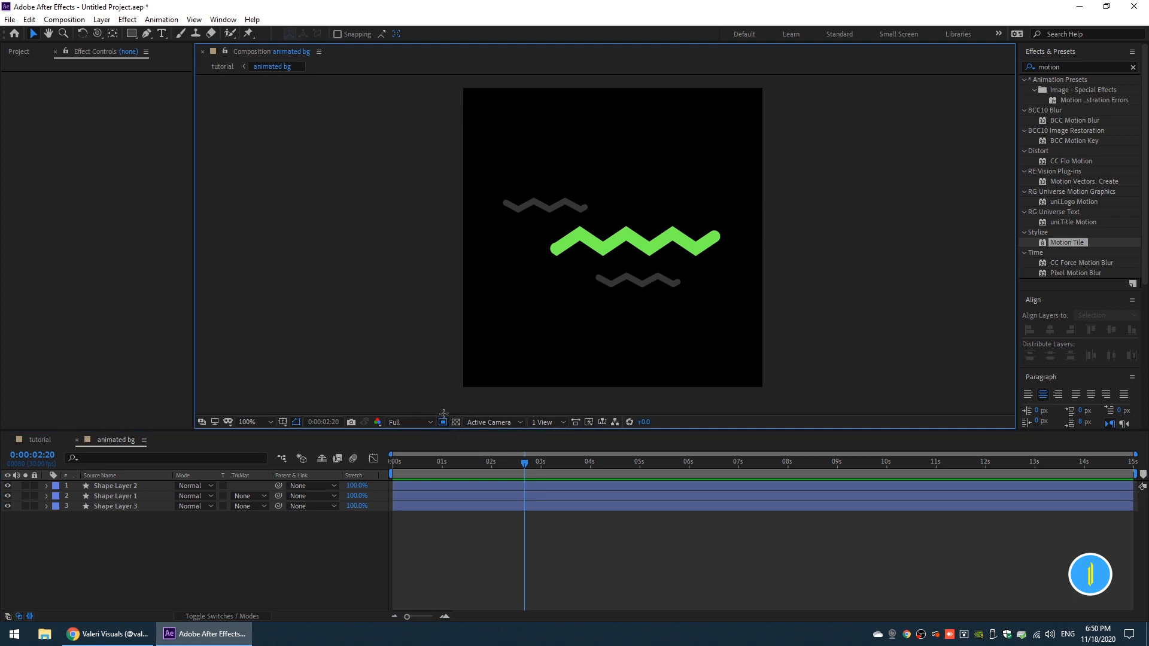
{"action": "left_click_drag", "start_coordinate": [464, 159], "coordinate": [769, 313]}
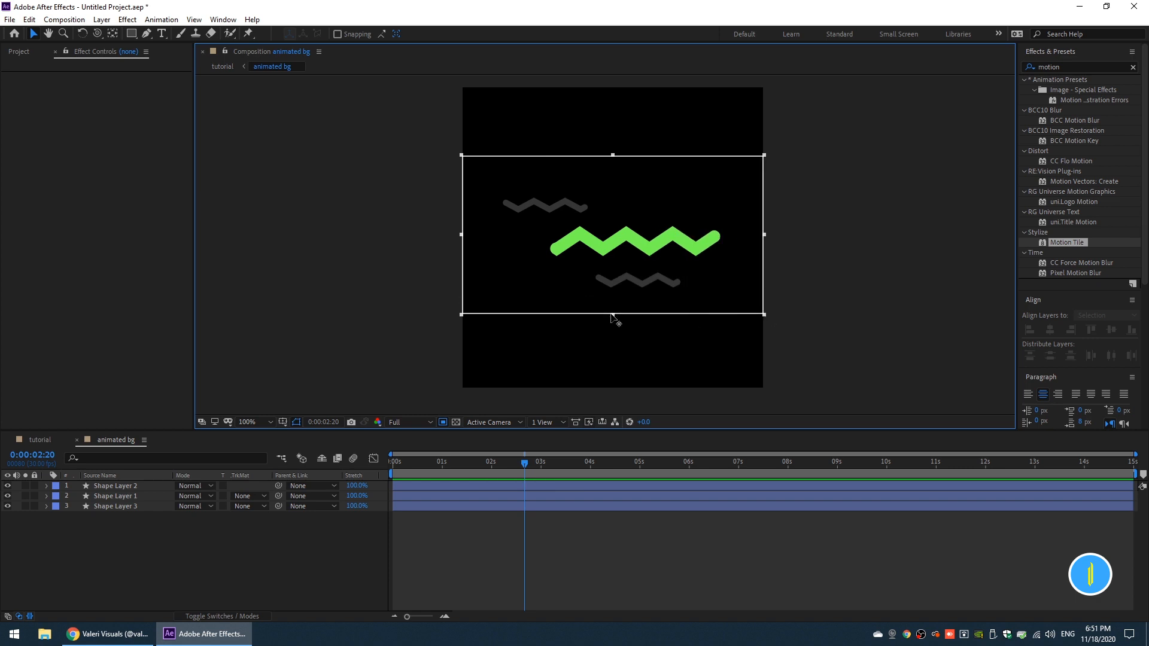
{"action": "left_click_drag", "start_coordinate": [612, 315], "coordinate": [613, 300]}
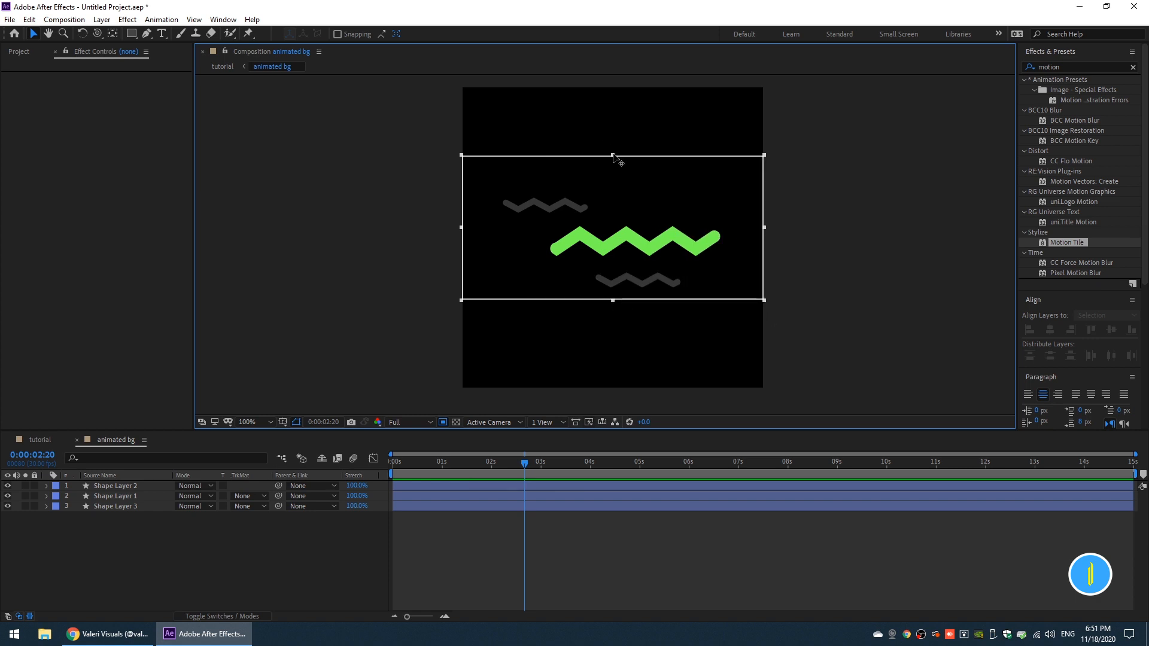
{"action": "left_click_drag", "start_coordinate": [613, 155], "coordinate": [627, 189]}
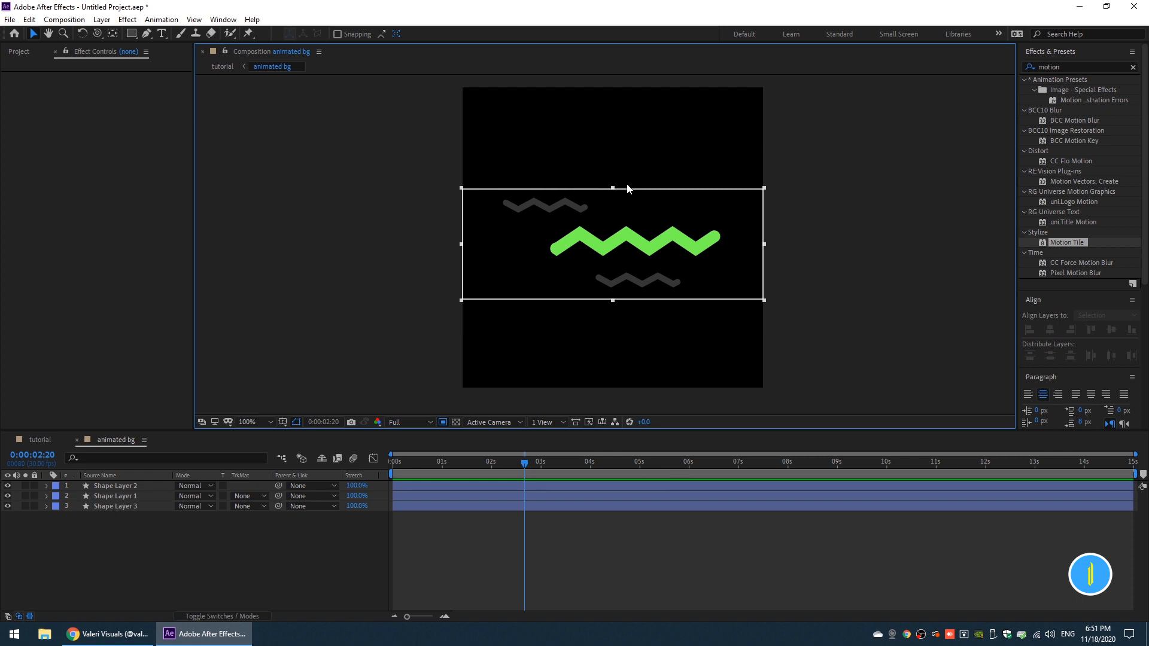
{"action": "left_click", "coordinate": [64, 19]}
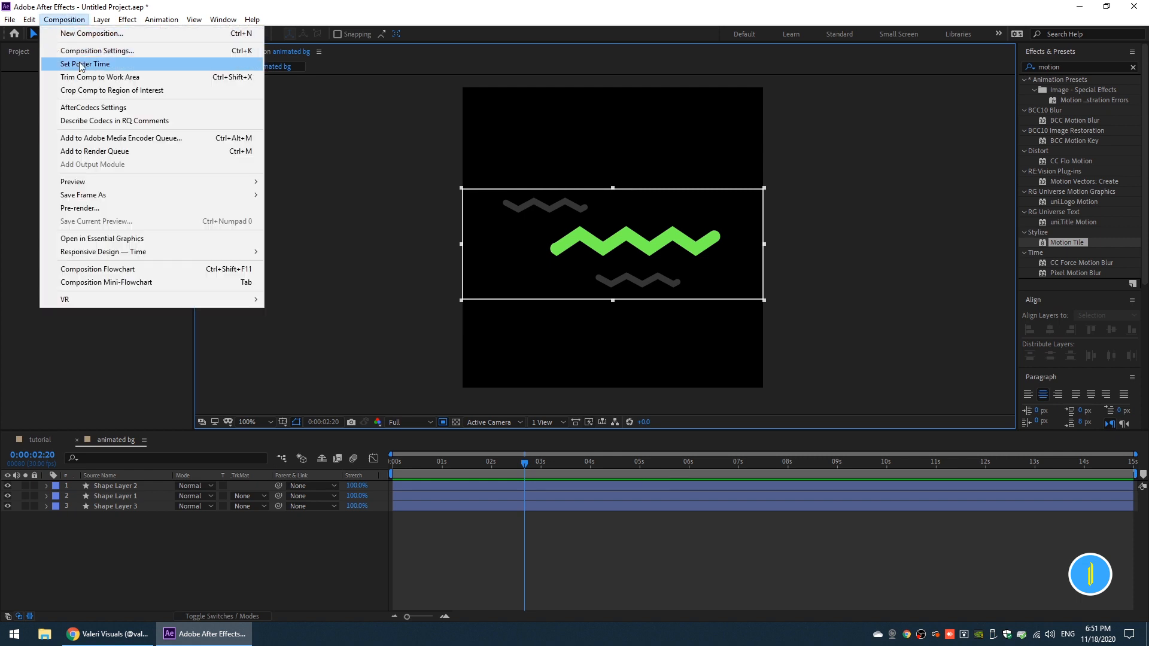
{"action": "left_click", "coordinate": [108, 91]}
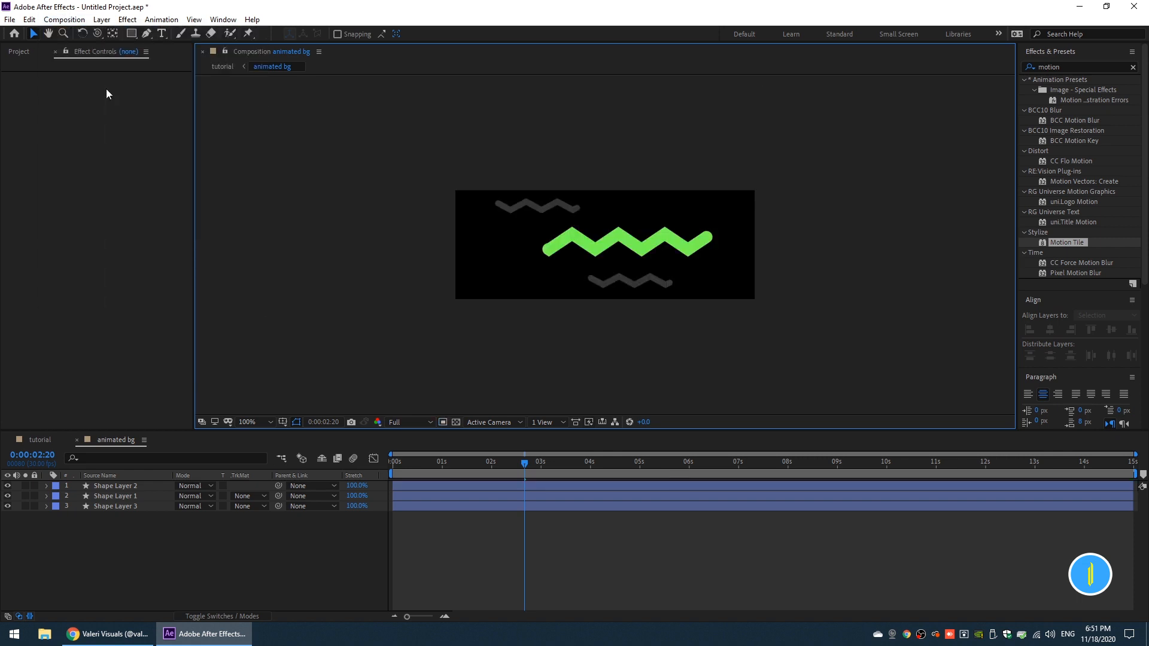
- In the tutorial composition, keep Motion Tile's Output Width at 500 after trying 800, and set its Output Height to 800
{"action": "left_click", "coordinate": [40, 440]}
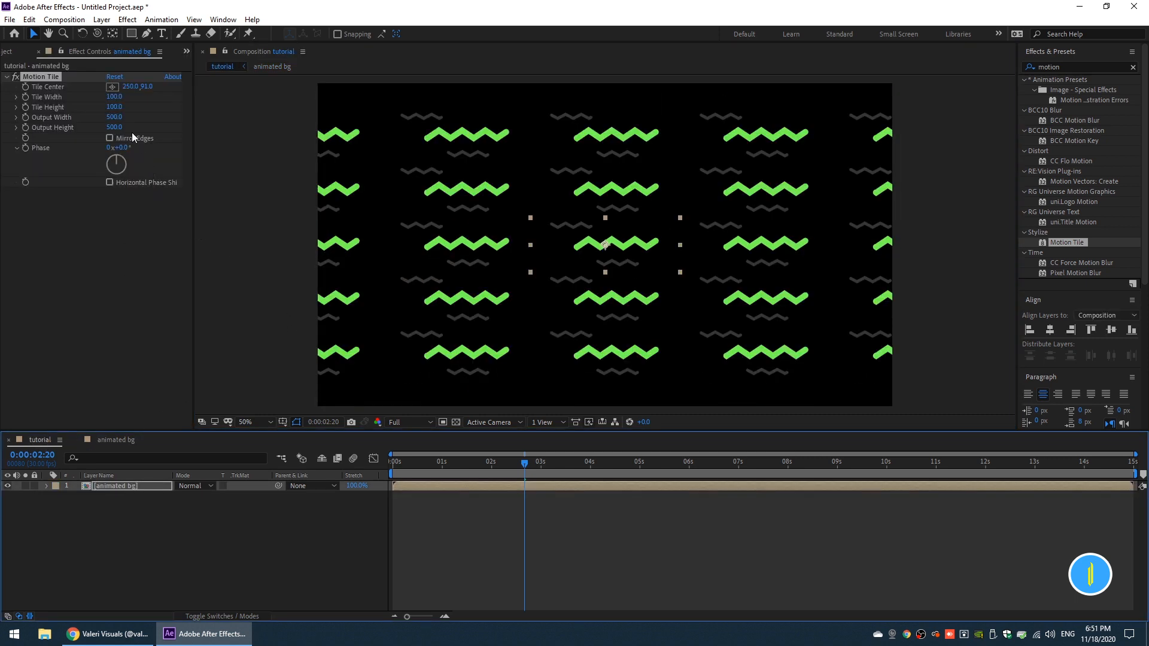
{"action": "left_click", "coordinate": [114, 117]}
{"action": "type", "text": "800.0"}
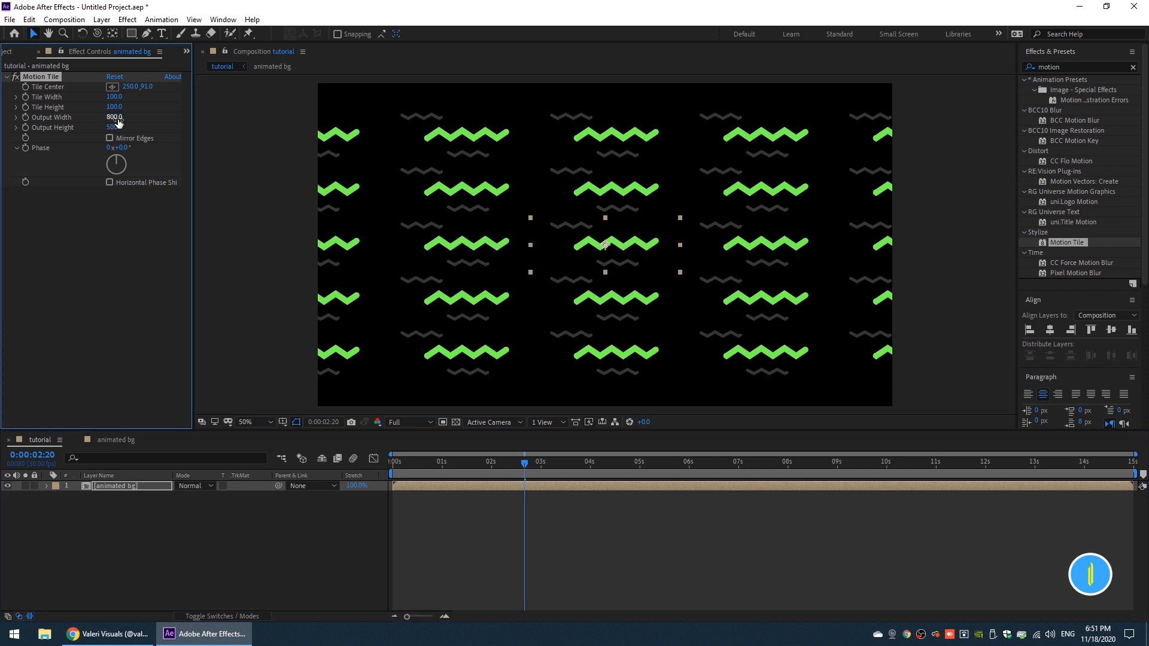
{"action": "left_click", "coordinate": [113, 119]}
{"action": "type", "text": "500"}
{"action": "key", "text": "Return"}
{"action": "left_click", "coordinate": [119, 128]}
{"action": "type", "text": "800"}
{"action": "key", "text": "Return"}
{"action": "left_click", "coordinate": [496, 267]}
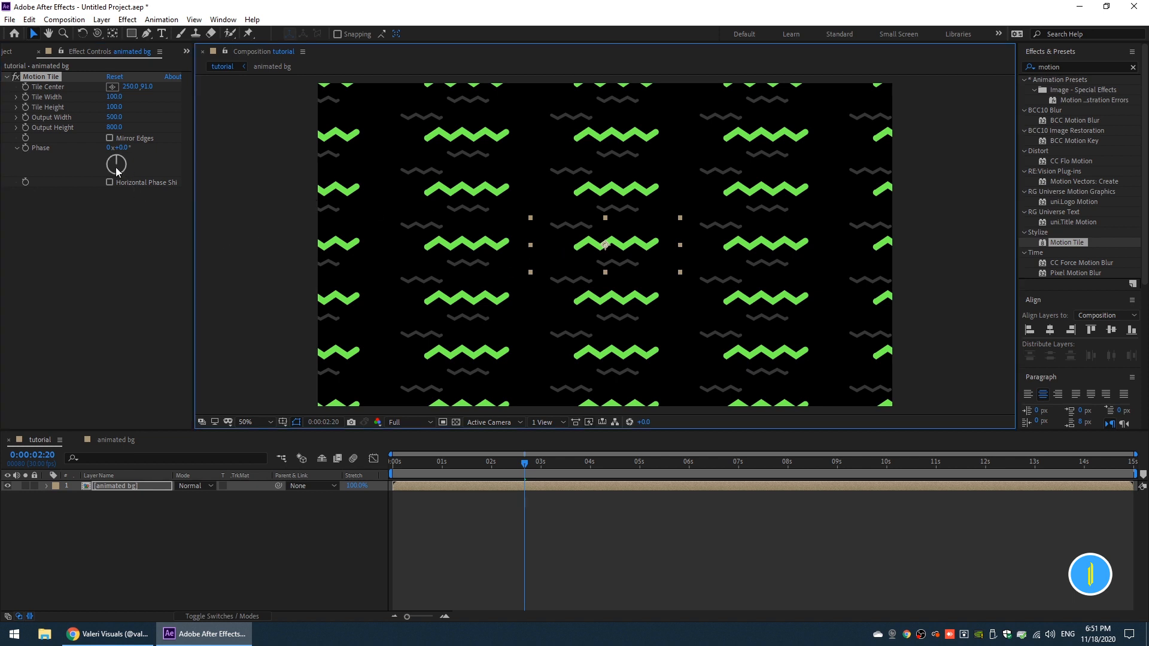
- Enable Motion Tile's Horizontal Phase Shift and test it by rotating the Phase, undoing the trial rotation
{"action": "left_click_drag", "start_coordinate": [120, 163], "coordinate": [124, 151]}
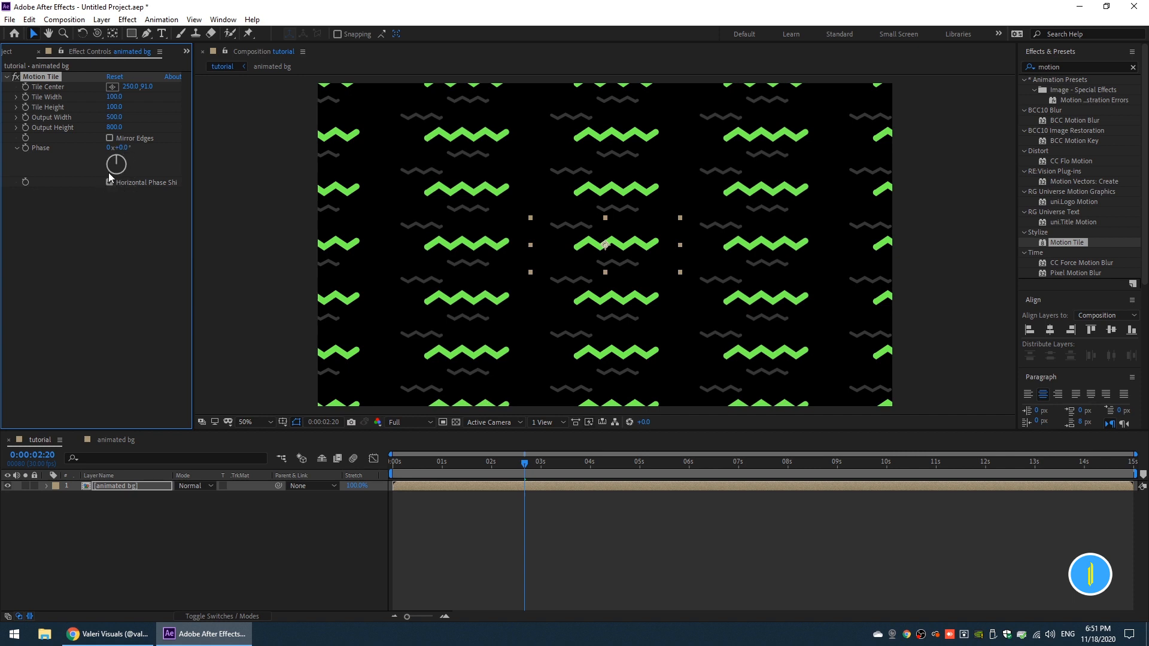
{"action": "mouse_move", "coordinate": [118, 163]}
{"action": "left_mouse_down"}
{"action": "mouse_move", "coordinate": [126, 157]}
{"action": "mouse_move", "coordinate": [78, 180]}
{"action": "mouse_move", "coordinate": [119, 181]}
{"action": "mouse_move", "coordinate": [134, 153]}
{"action": "mouse_move", "coordinate": [114, 151]}
{"action": "left_mouse_up"}
{"action": "key", "text": "ctrl+z"}
- Add a Motion Tile Phase keyframe at the start of the composition and reveal it under the animated bg layer
{"action": "left_click_drag", "start_coordinate": [523, 463], "coordinate": [340, 473]}
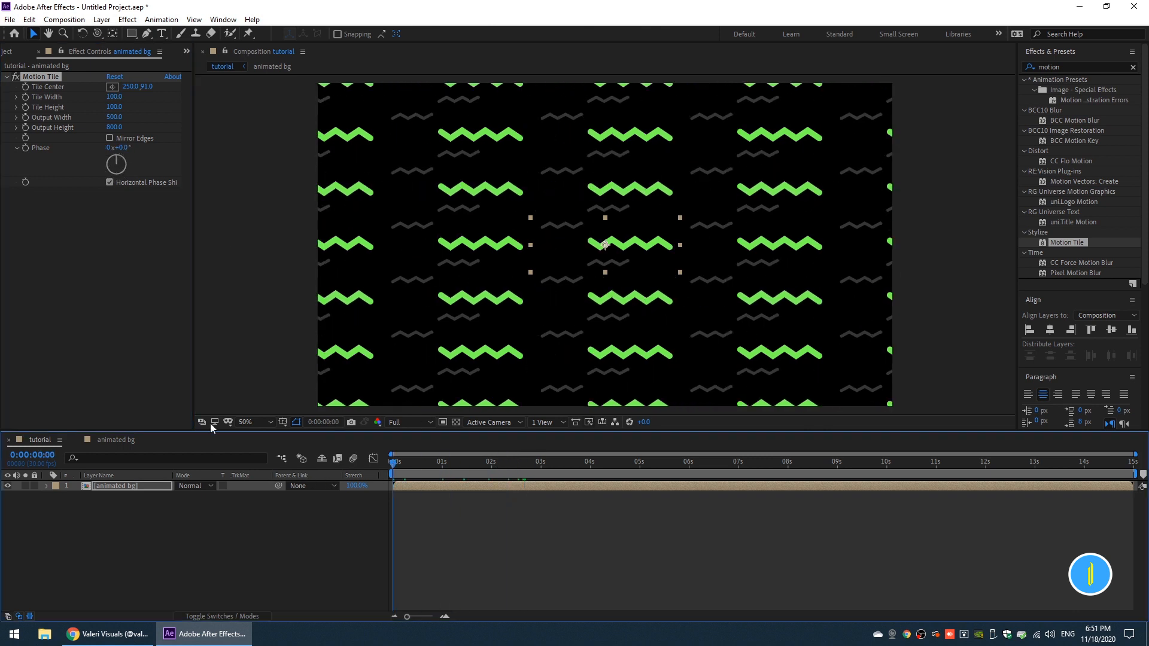
{"action": "left_click", "coordinate": [26, 148]}
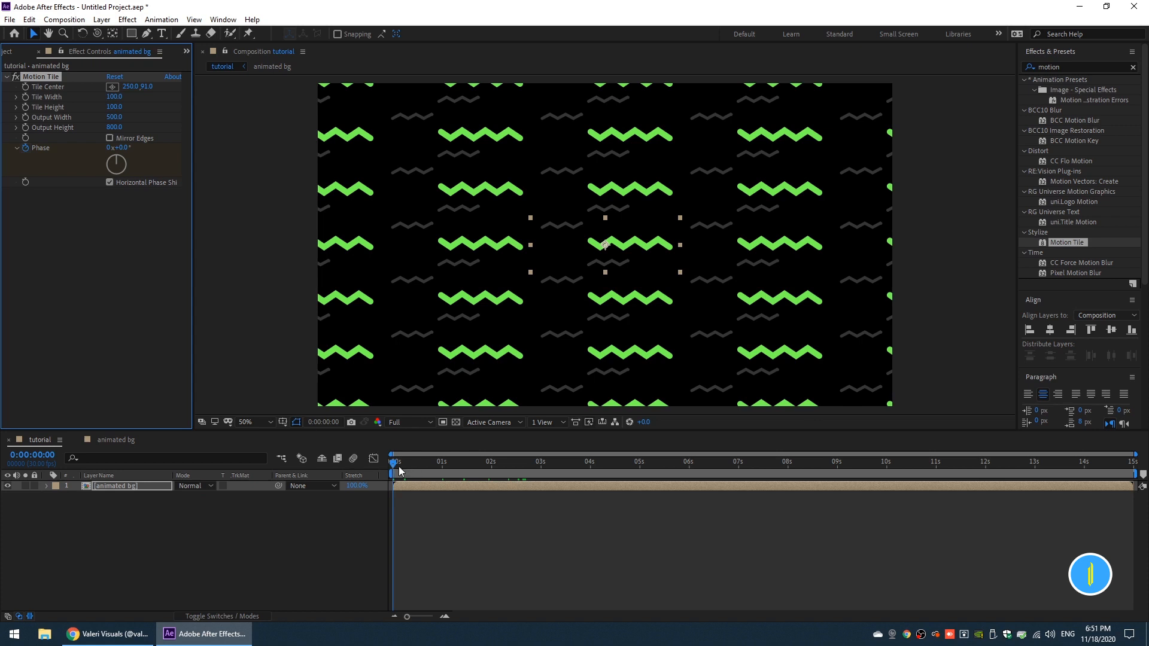
{"action": "key", "text": "u"}
- Keyframe the Phase at 0:00:14:29, trying 15 revolutions and settling on -5, and preview the animation
{"action": "left_click_drag", "start_coordinate": [392, 464], "coordinate": [1133, 518]}
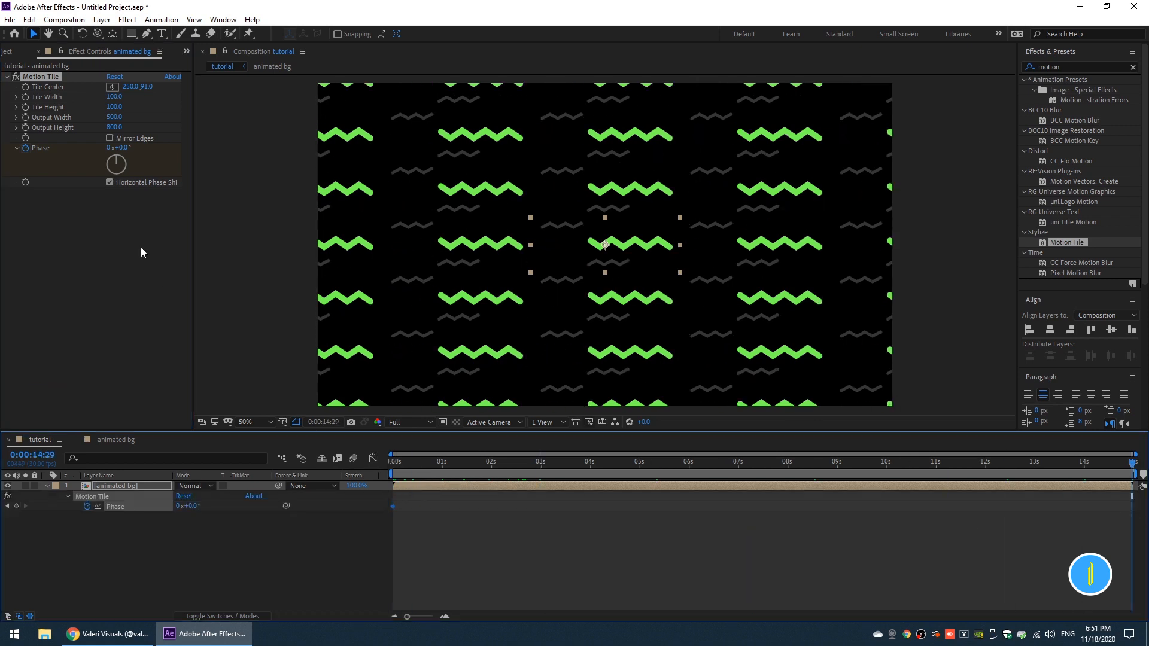
{"action": "left_click", "coordinate": [112, 147]}
{"action": "type", "text": "15"}
{"action": "key", "text": "Return"}
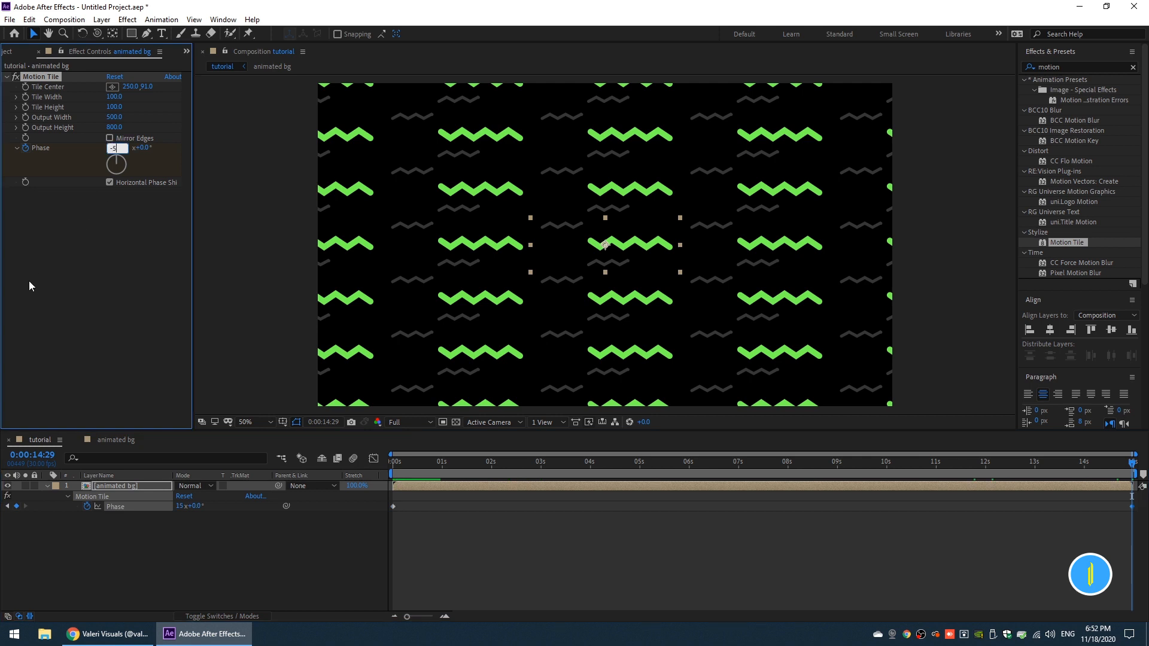
{"action": "key", "text": "Return"}
{"action": "key", "text": "space"}
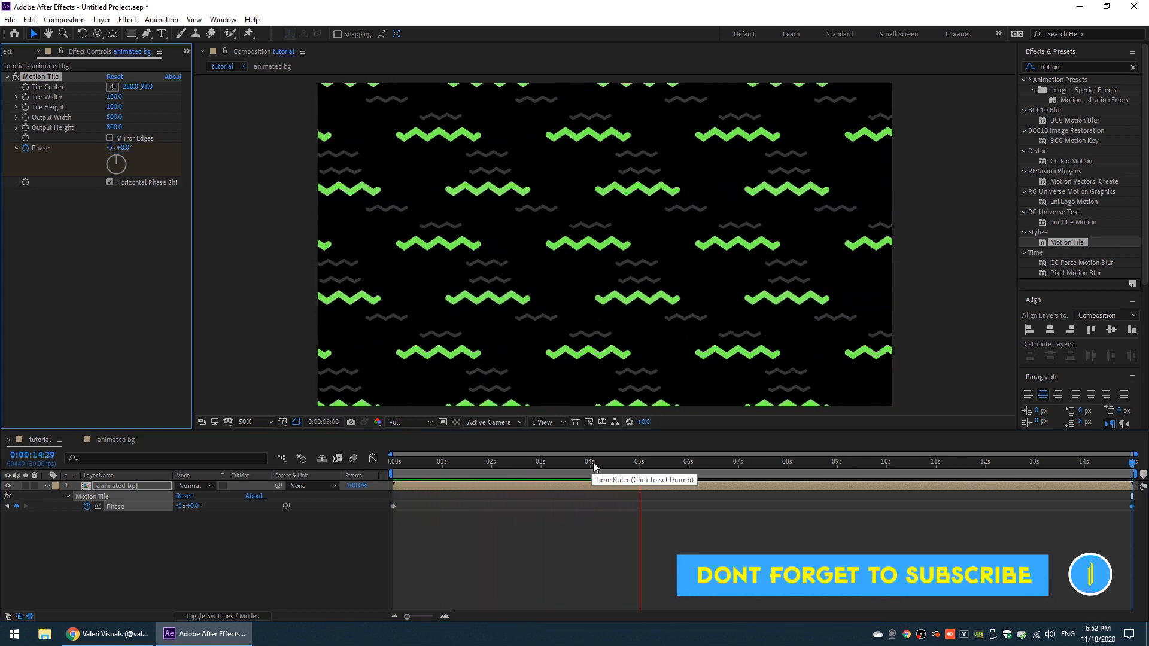
- Return to the start of the tutorial composition, then collapse, deselect and hide the animated bg layer
{"action": "left_click", "coordinate": [740, 473]}
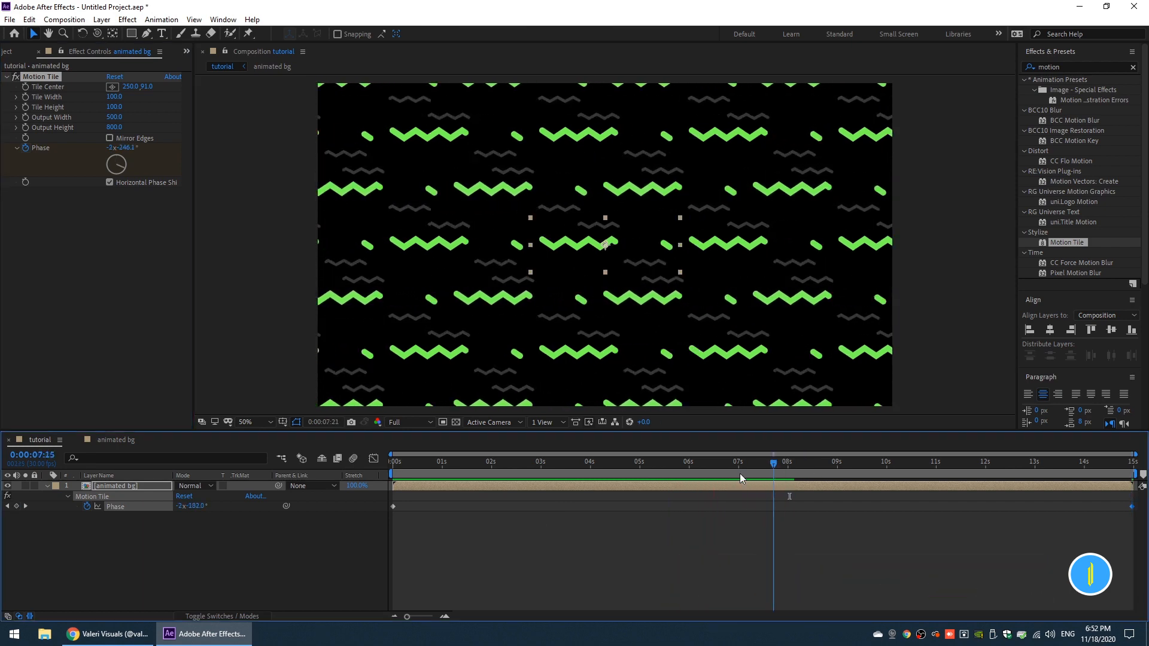
{"action": "key", "text": "Home"}
{"action": "left_click", "coordinate": [46, 486]}
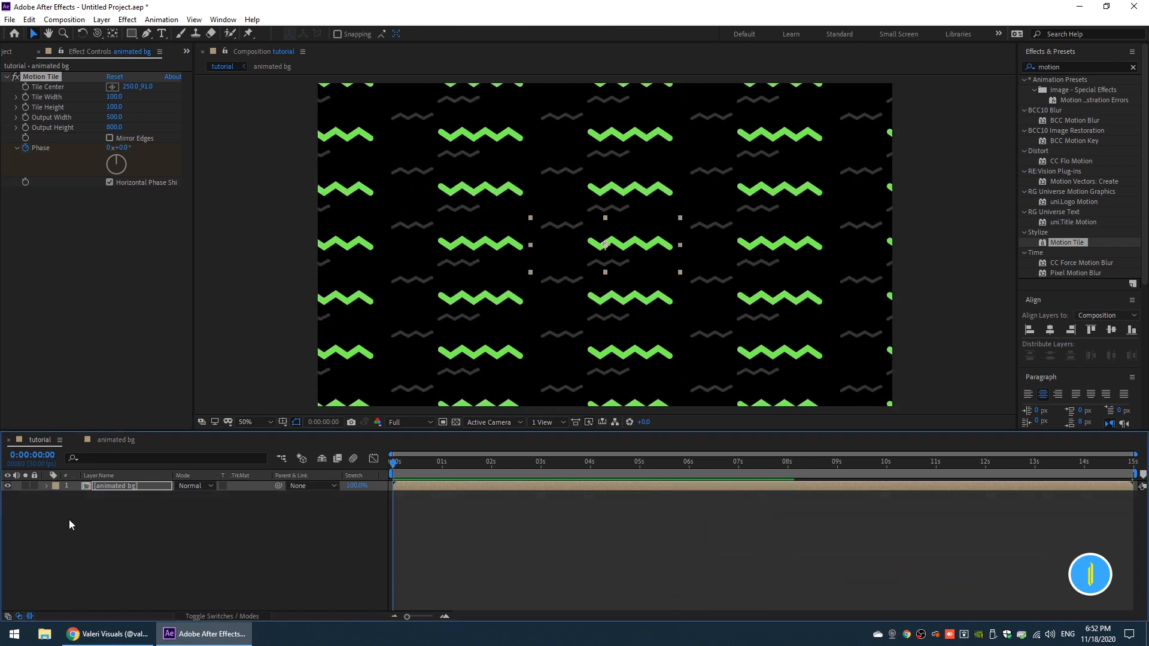
{"action": "left_click", "coordinate": [135, 521]}
{"action": "left_click", "coordinate": [7, 486]}
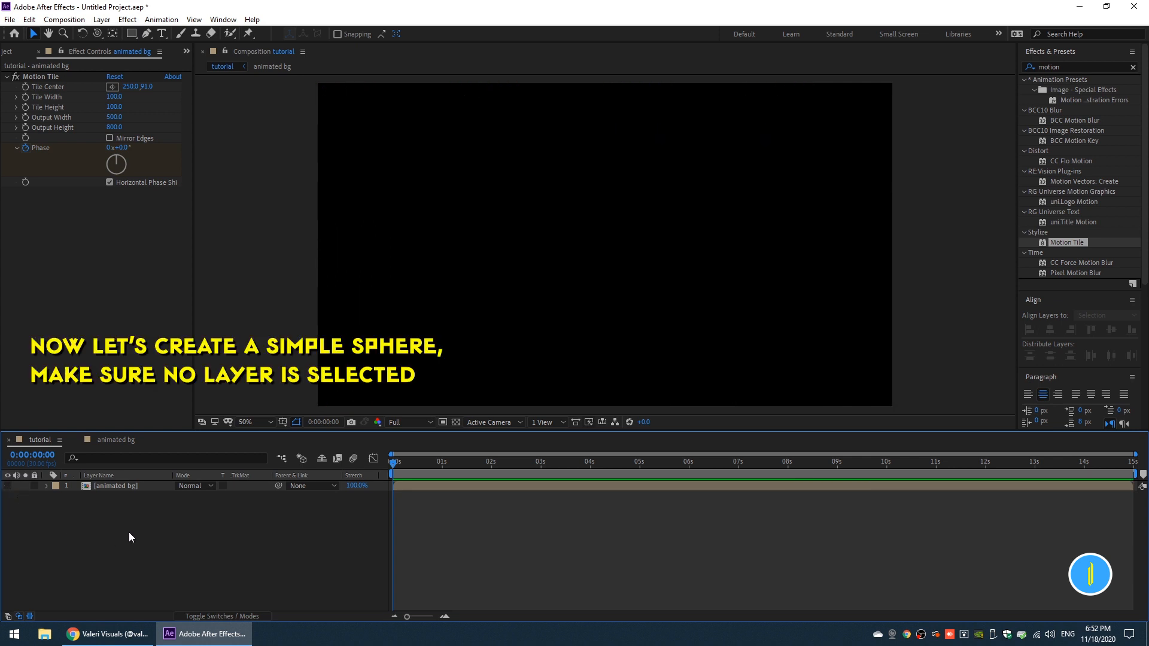
- Set up the Ellipse tool with a solid EE1346 red fill and no stroke
{"action": "left_click_drag", "start_coordinate": [134, 32], "coordinate": [167, 57]}
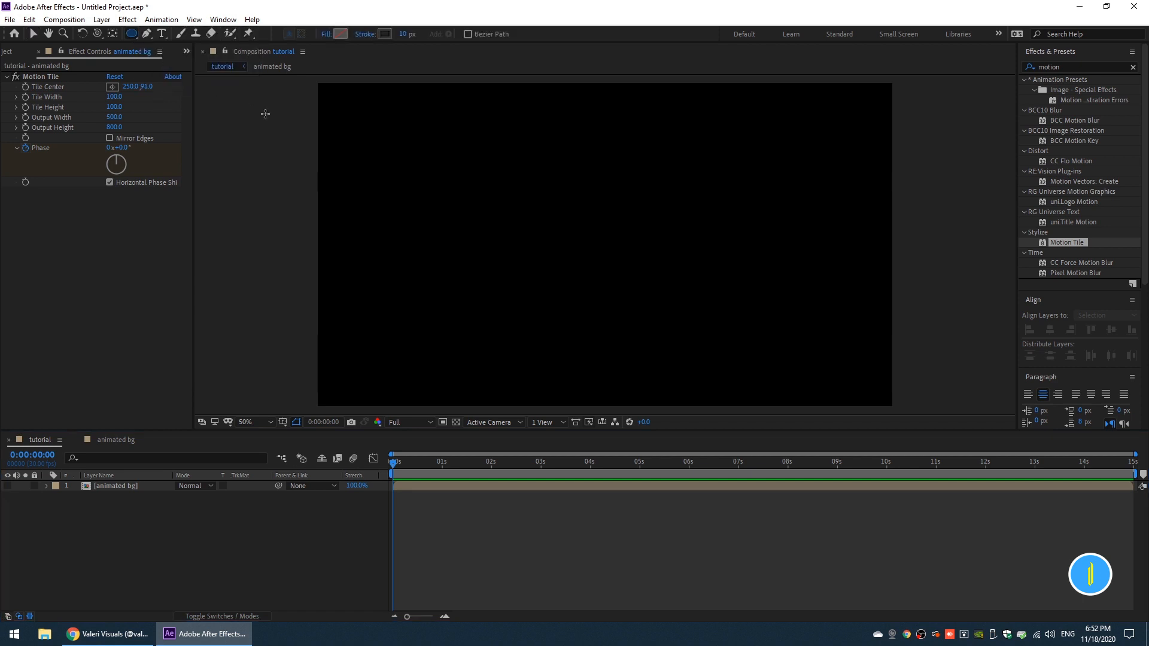
{"action": "left_click", "coordinate": [340, 33]}
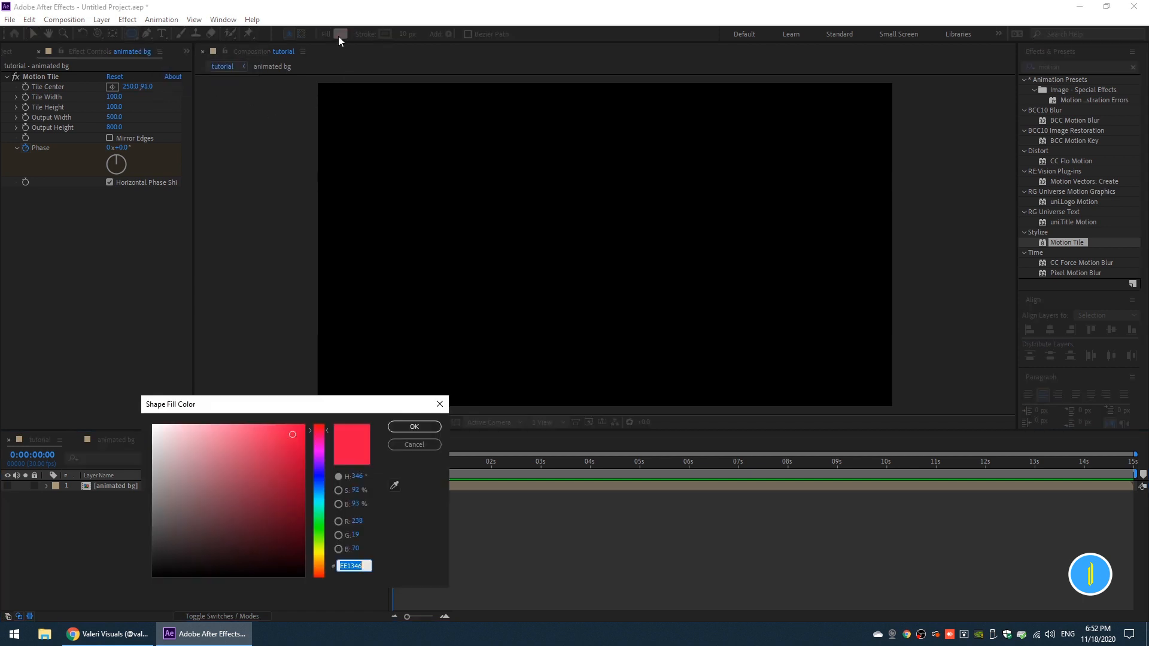
{"action": "left_click", "coordinate": [416, 426]}
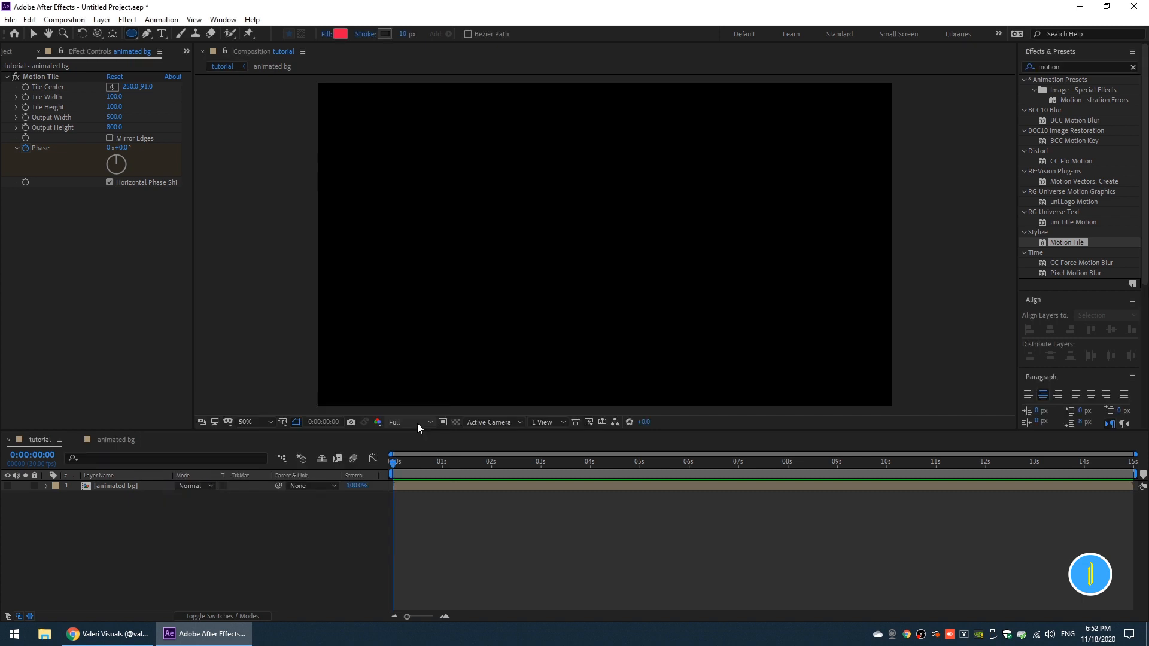
{"action": "left_click", "coordinate": [371, 34]}
{"action": "left_click", "coordinate": [321, 240]}
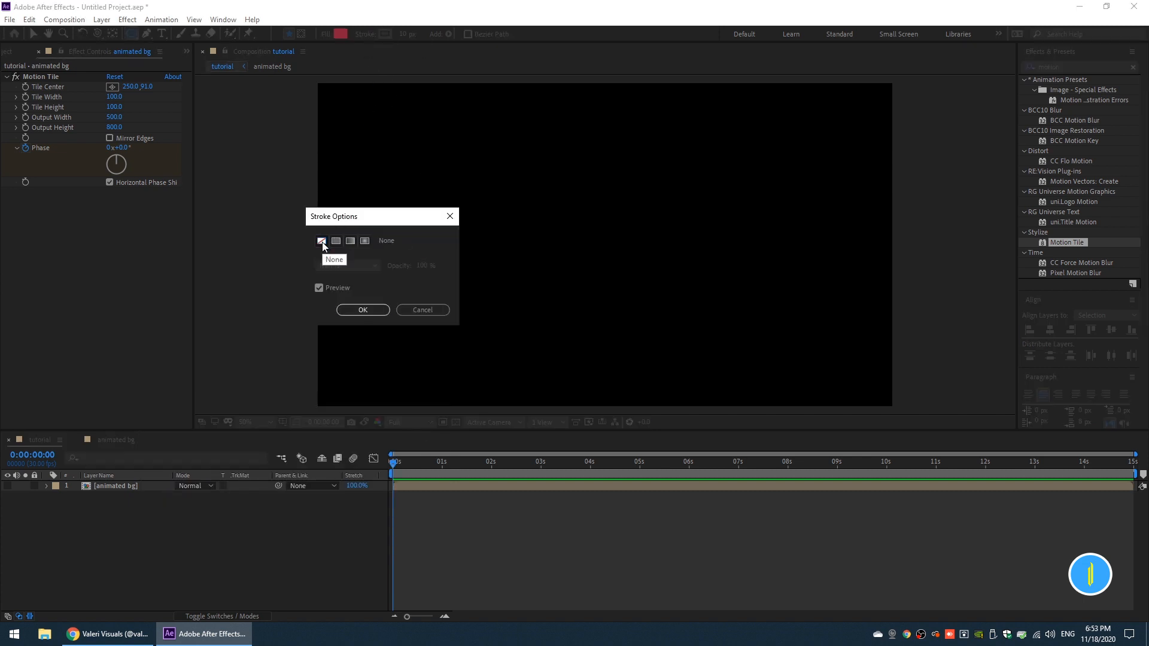
{"action": "left_click", "coordinate": [361, 310]}
- Draw a large perfect circle as a new shape layer and centre it horizontally and vertically in the composition
{"action": "left_click_drag", "start_coordinate": [391, 431], "coordinate": [391, 507]}
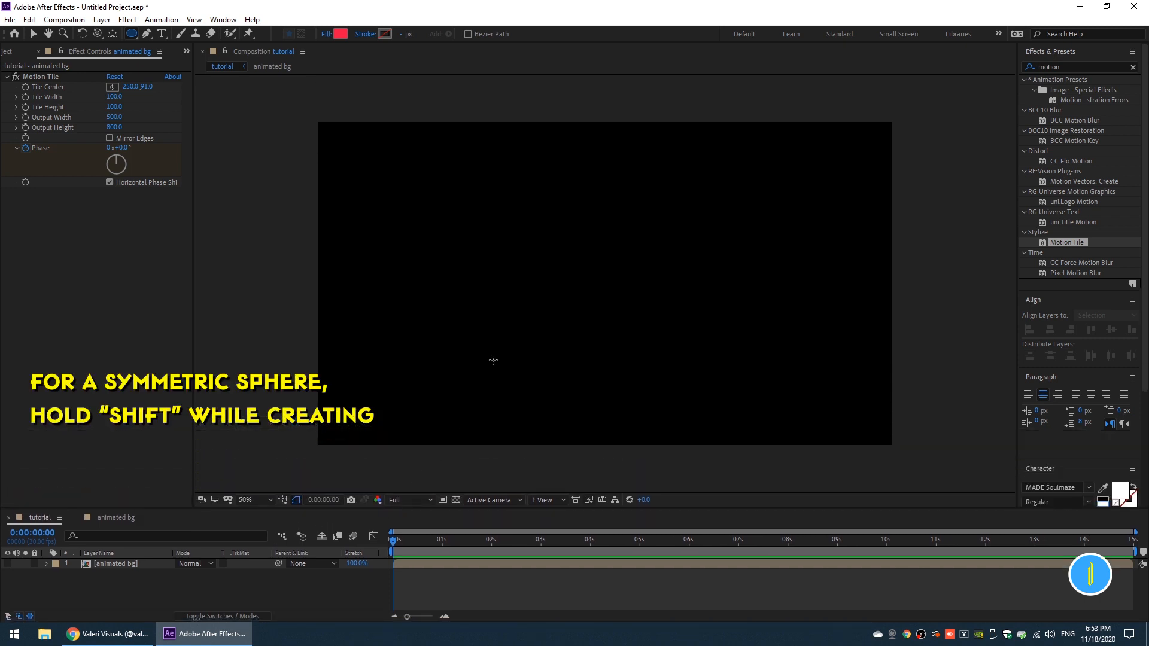
{"action": "left_click", "coordinate": [500, 179]}
{"action": "mouse_move", "coordinate": [500, 179]}
{"action": "left_mouse_down"}
{"action": "mouse_move", "coordinate": [675, 367]}
{"action": "mouse_move", "coordinate": [730, 406]}
{"action": "left_mouse_up"}
{"action": "left_click", "coordinate": [1049, 329]}
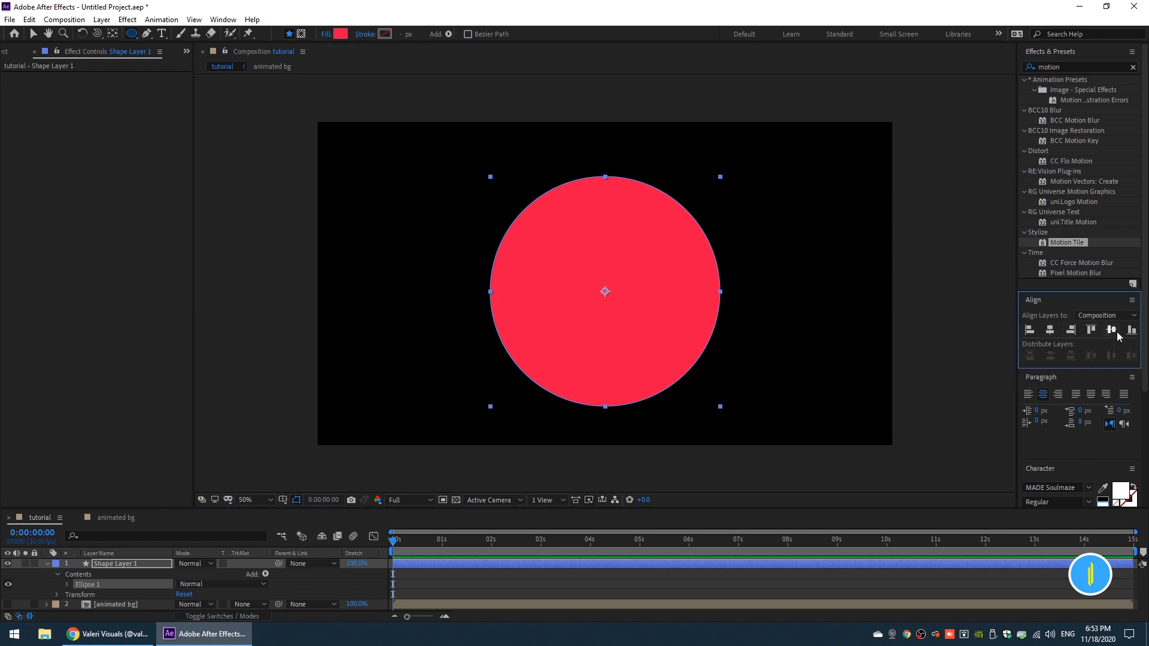
{"action": "left_click", "coordinate": [1112, 330]}
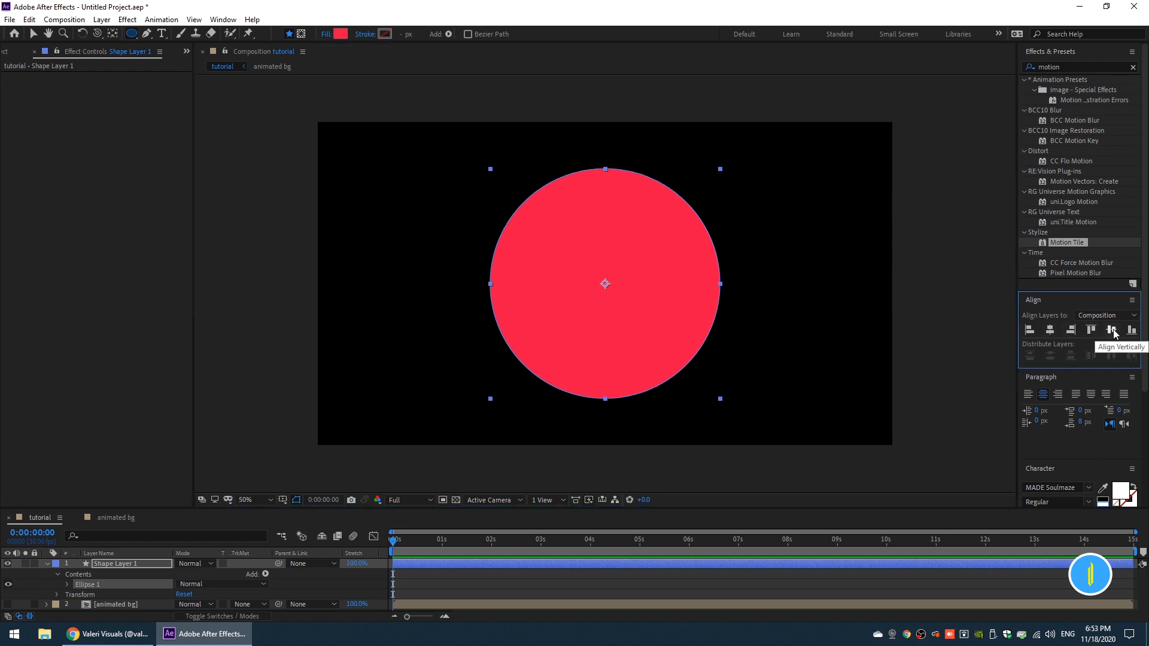
- Make the animated bg layer visible again and move it above Shape Layer 1
{"action": "left_click", "coordinate": [46, 563]}
{"action": "left_click", "coordinate": [102, 574]}
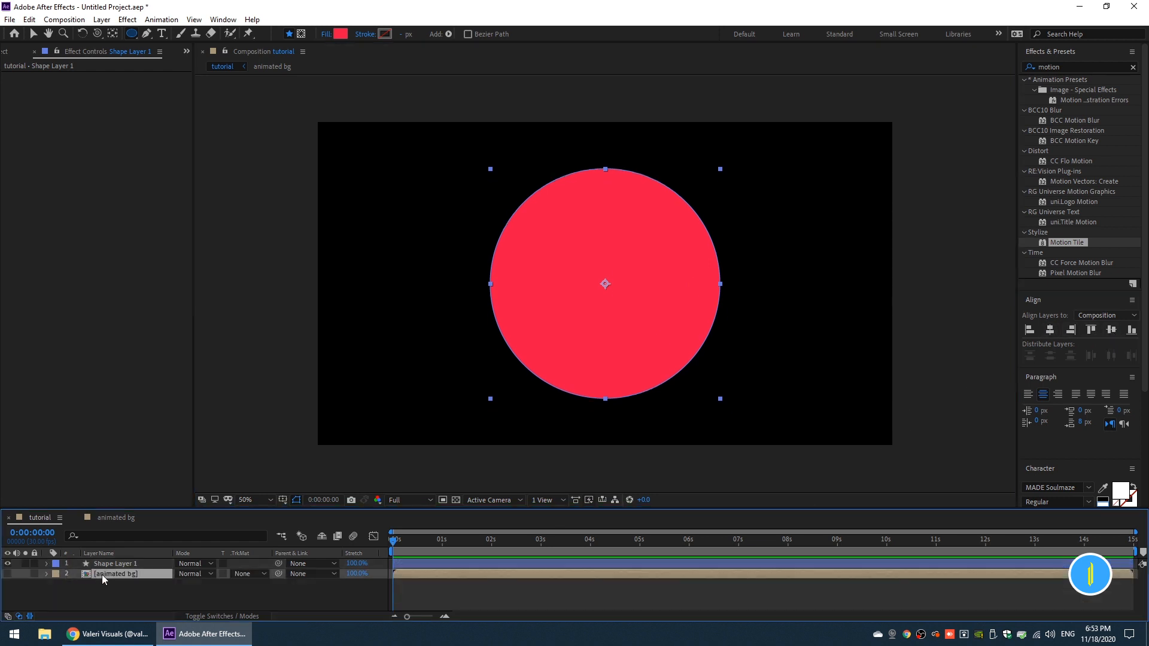
{"action": "left_click", "coordinate": [8, 574]}
{"action": "left_click_drag", "start_coordinate": [99, 572], "coordinate": [99, 565]}
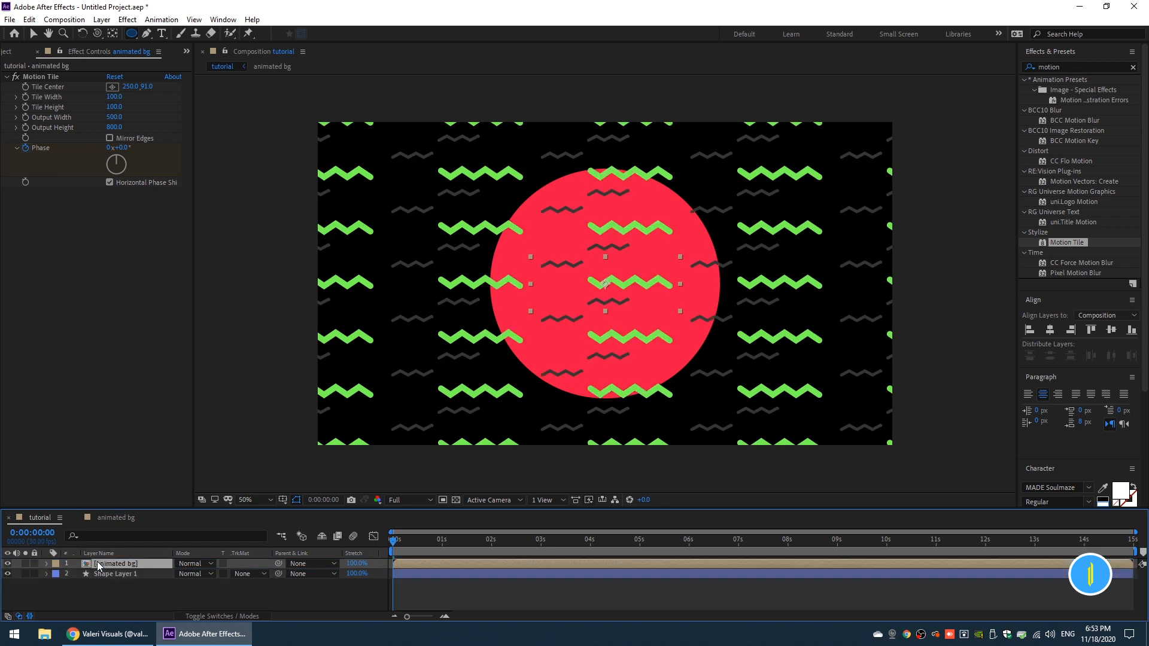
- Duplicate Shape Layer 1 and place the copy above the animated bg layer
{"action": "left_click", "coordinate": [116, 589]}
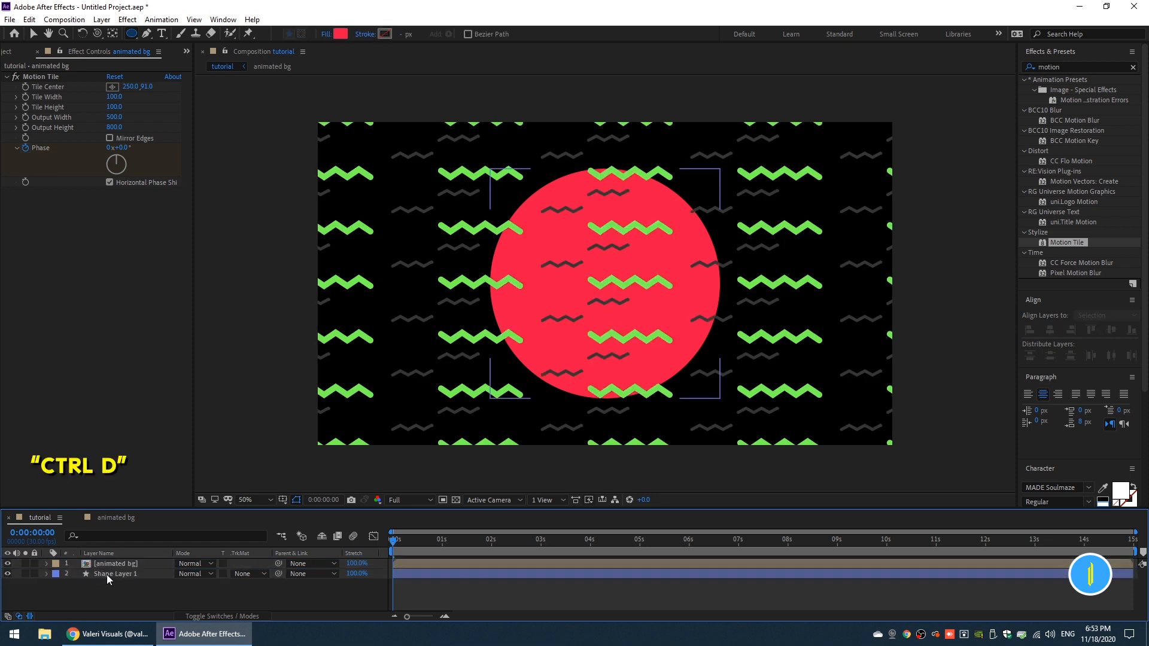
{"action": "left_click", "coordinate": [99, 575]}
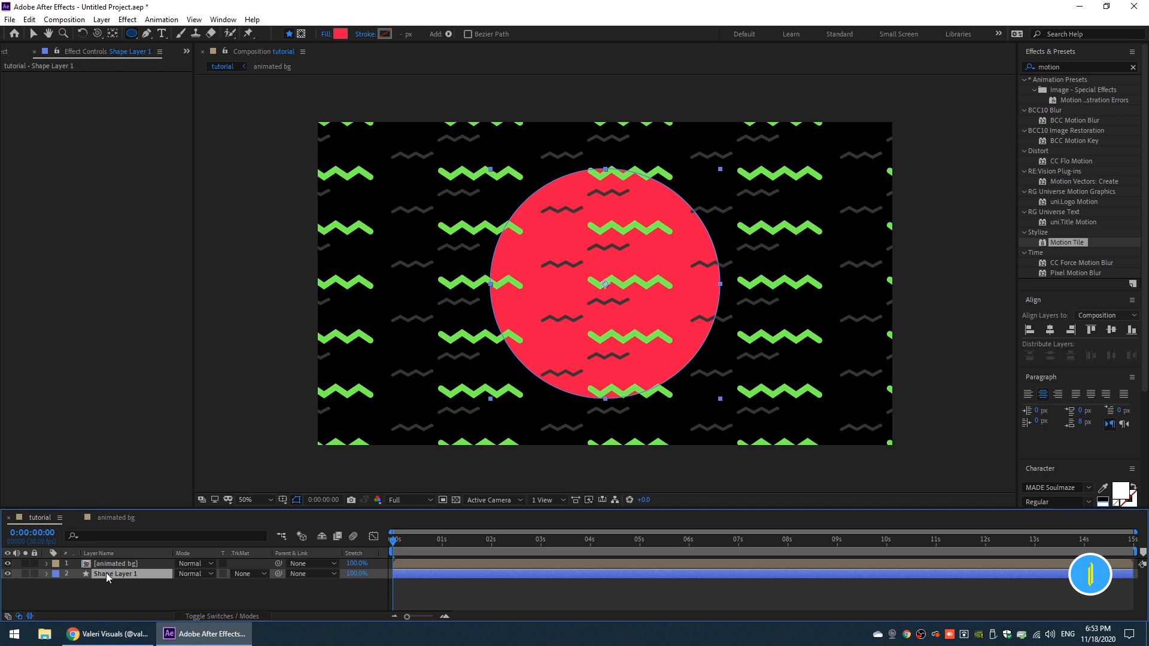
{"action": "key", "text": "ctrl+d"}
{"action": "left_click_drag", "start_coordinate": [106, 569], "coordinate": [110, 566]}
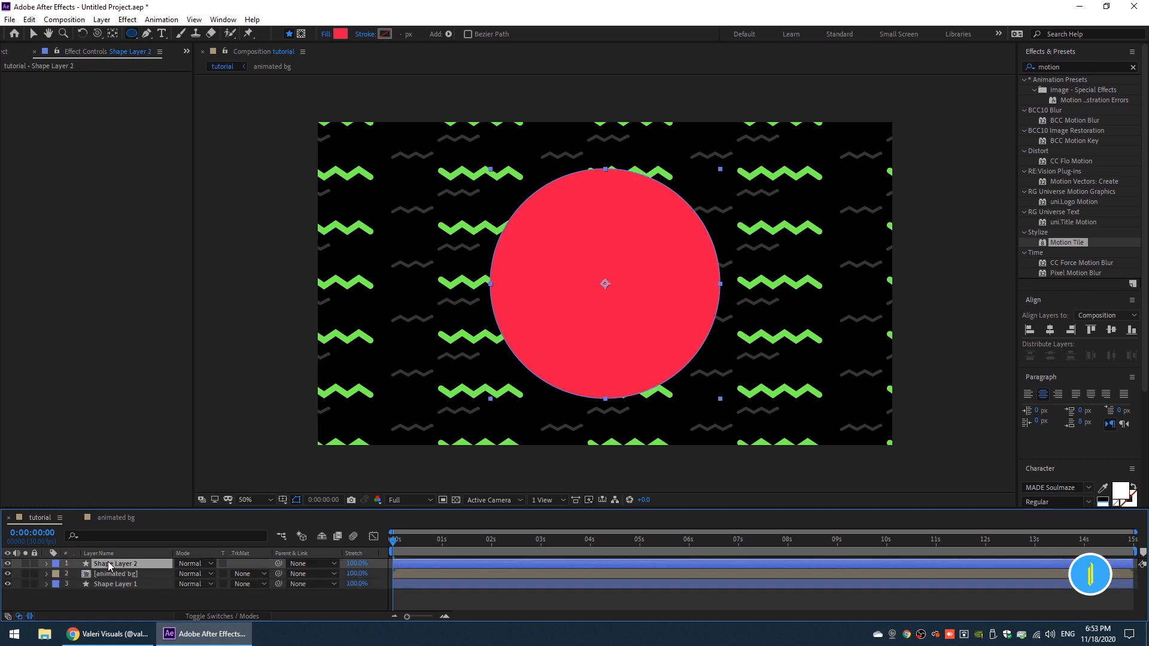
- Set the animated bg layer's track matte to Alpha Matte "Shape Layer 2" and preview the masked pattern
{"action": "left_click", "coordinate": [110, 572]}
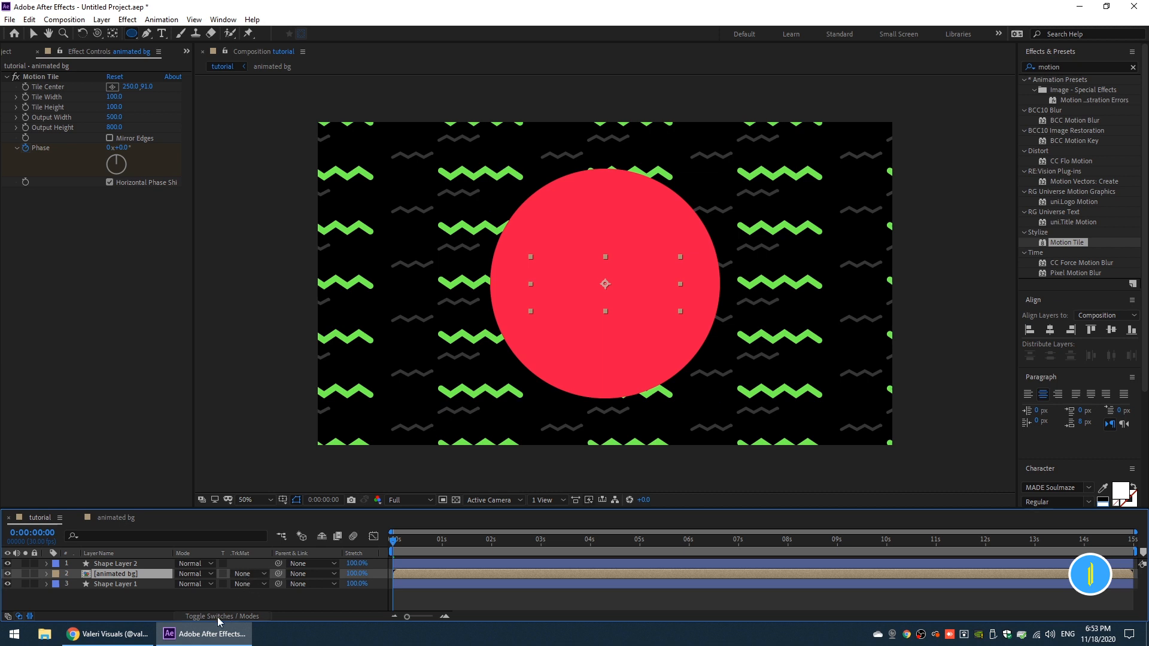
{"action": "left_click", "coordinate": [242, 575]}
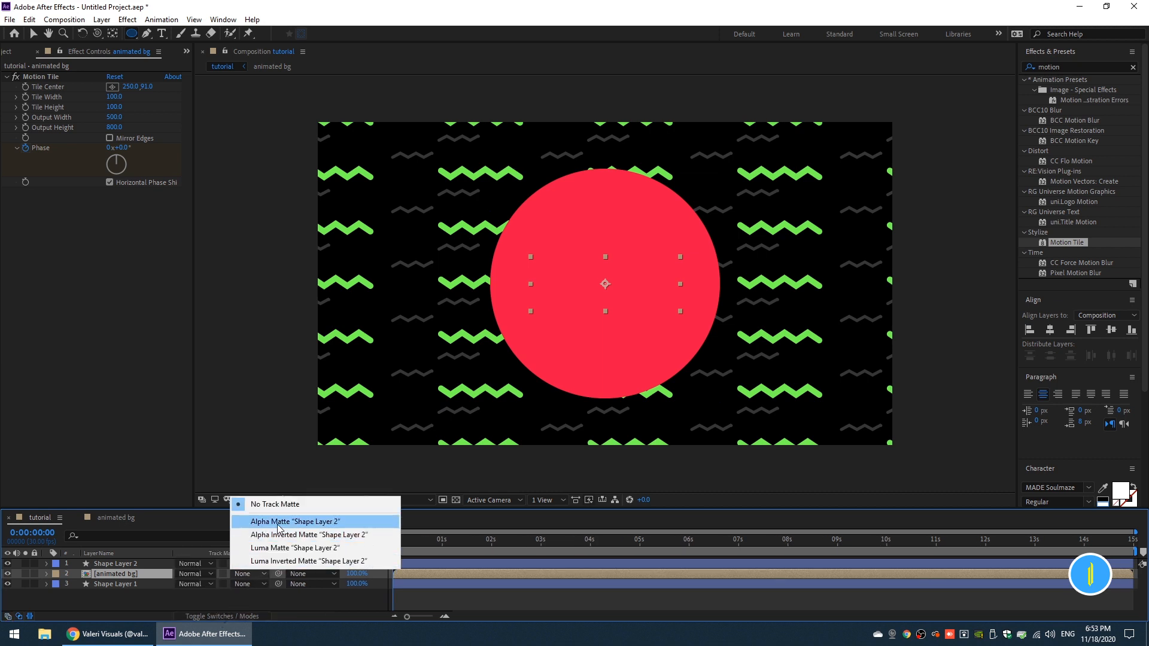
{"action": "left_click", "coordinate": [257, 522]}
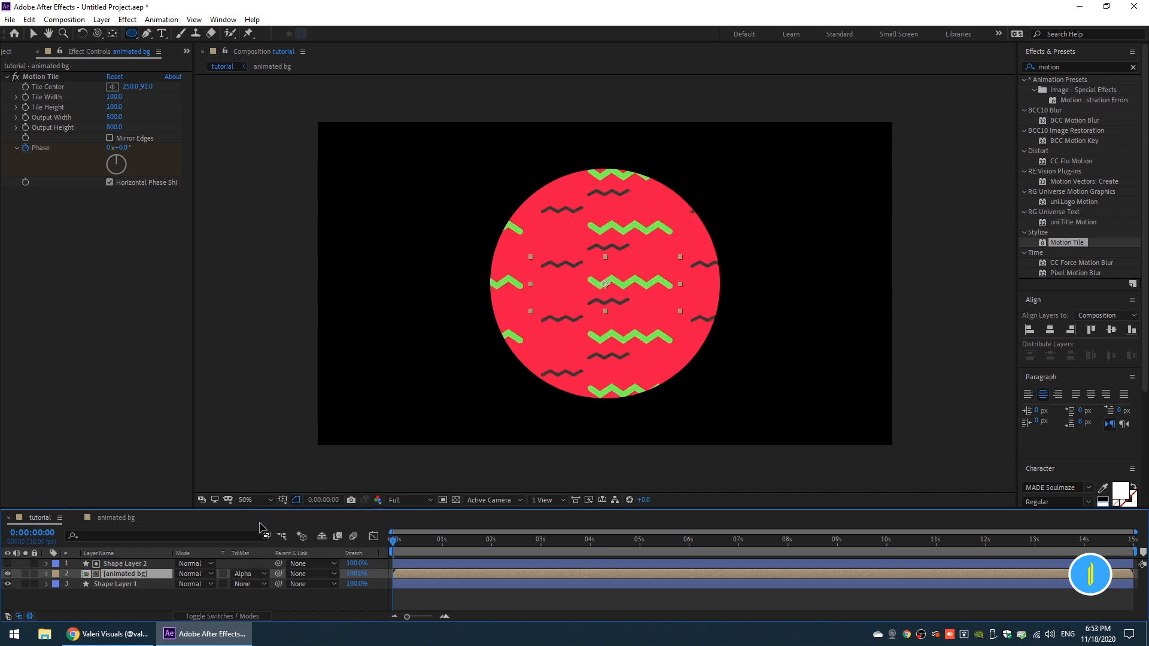
{"action": "key", "text": "space"}
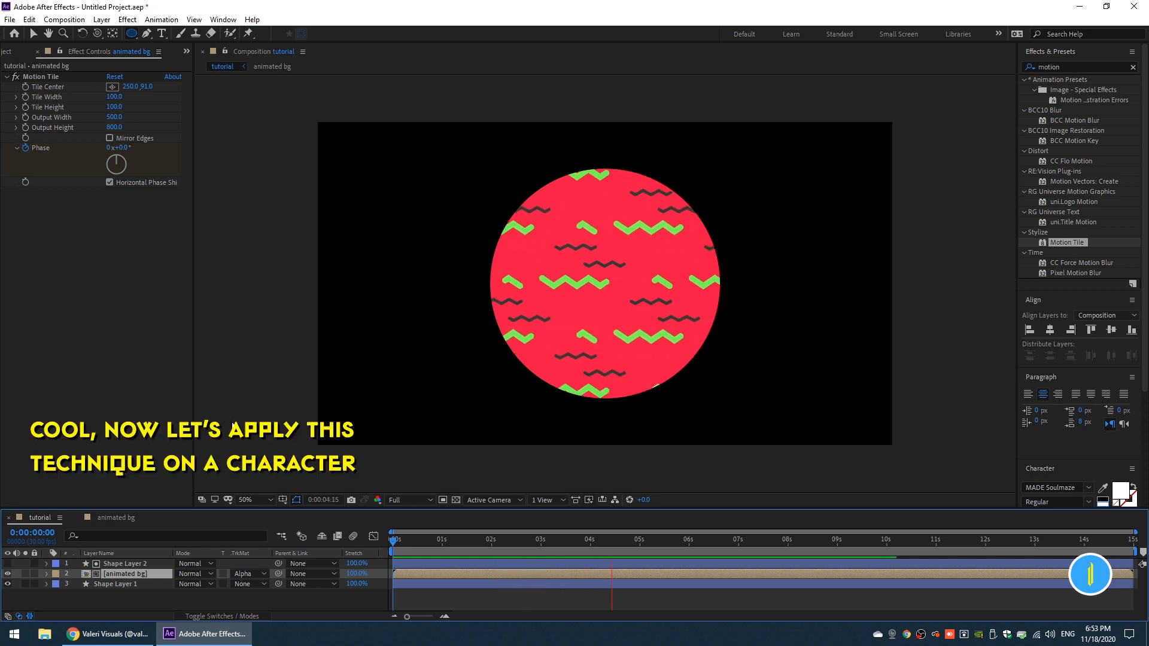
{"action": "left_click", "coordinate": [152, 597]}
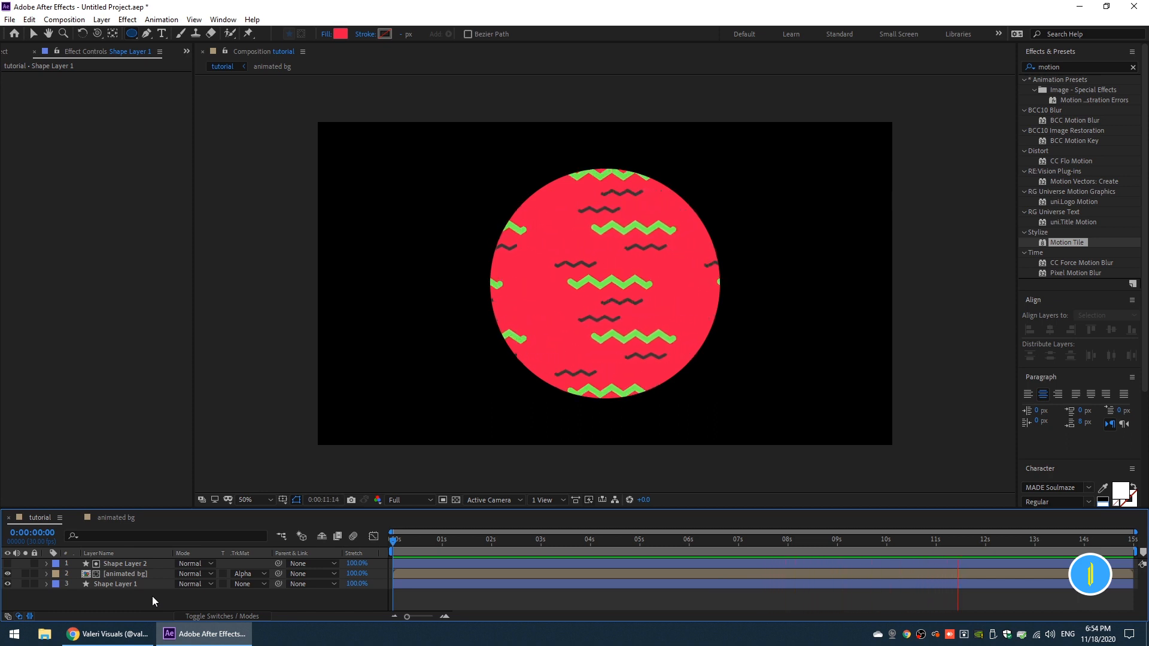
{"action": "key", "text": "space"}
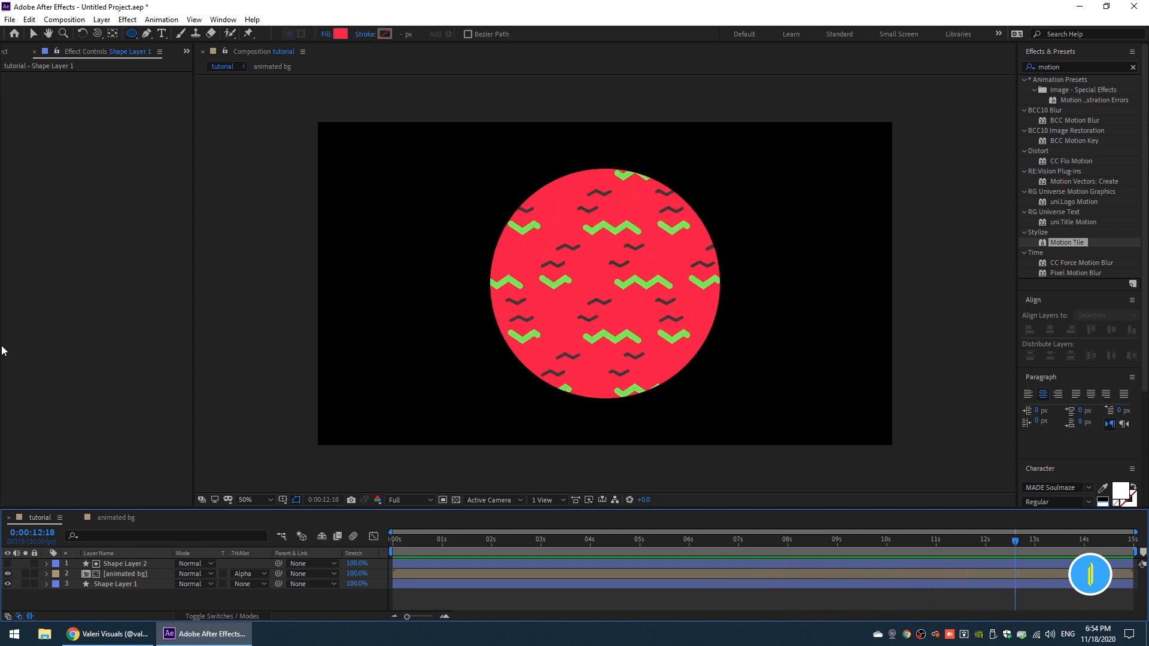
- Show the project items and delete all three layers from the tutorial composition
{"action": "left_click", "coordinate": [10, 53]}
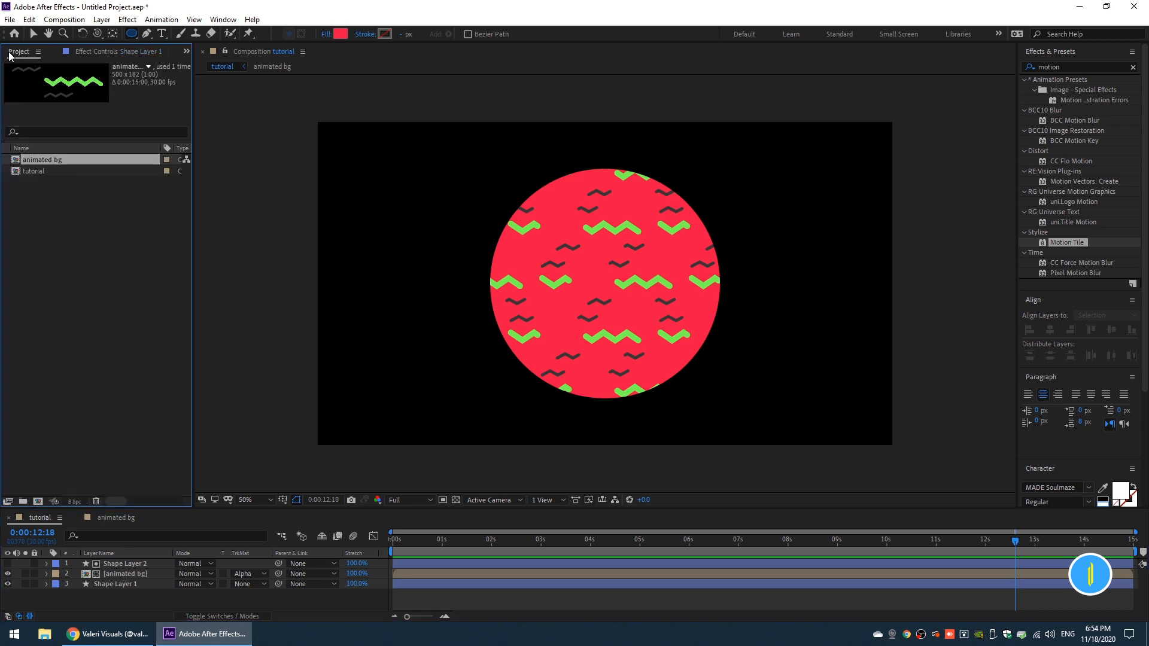
{"action": "left_click", "coordinate": [45, 212]}
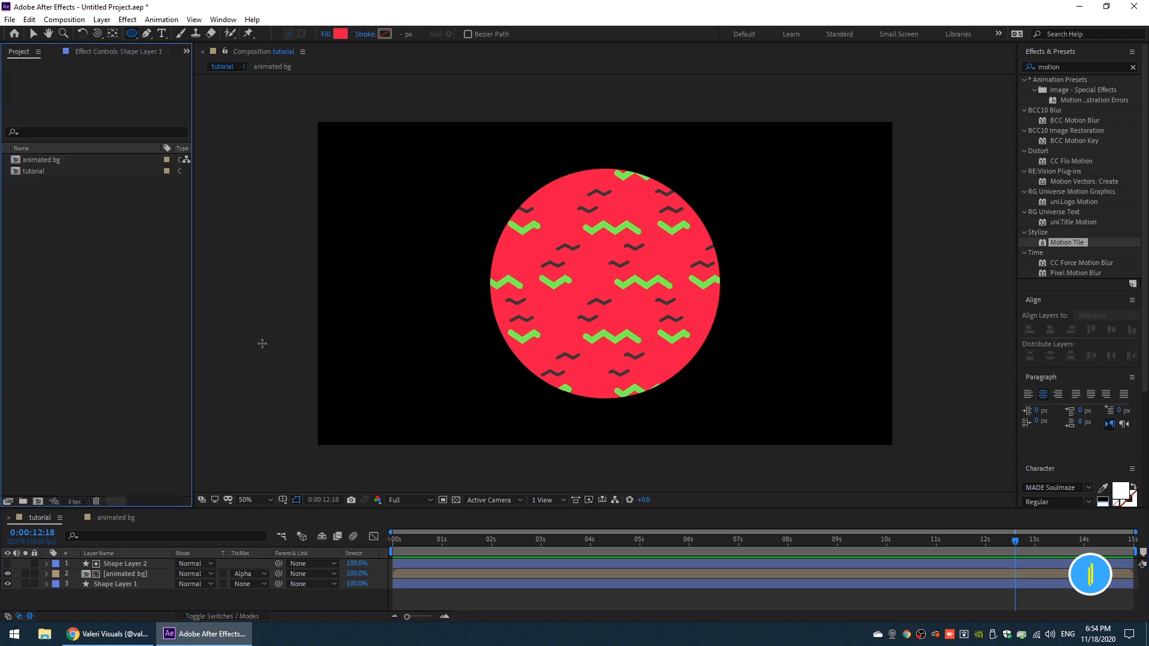
{"action": "left_click", "coordinate": [116, 566]}
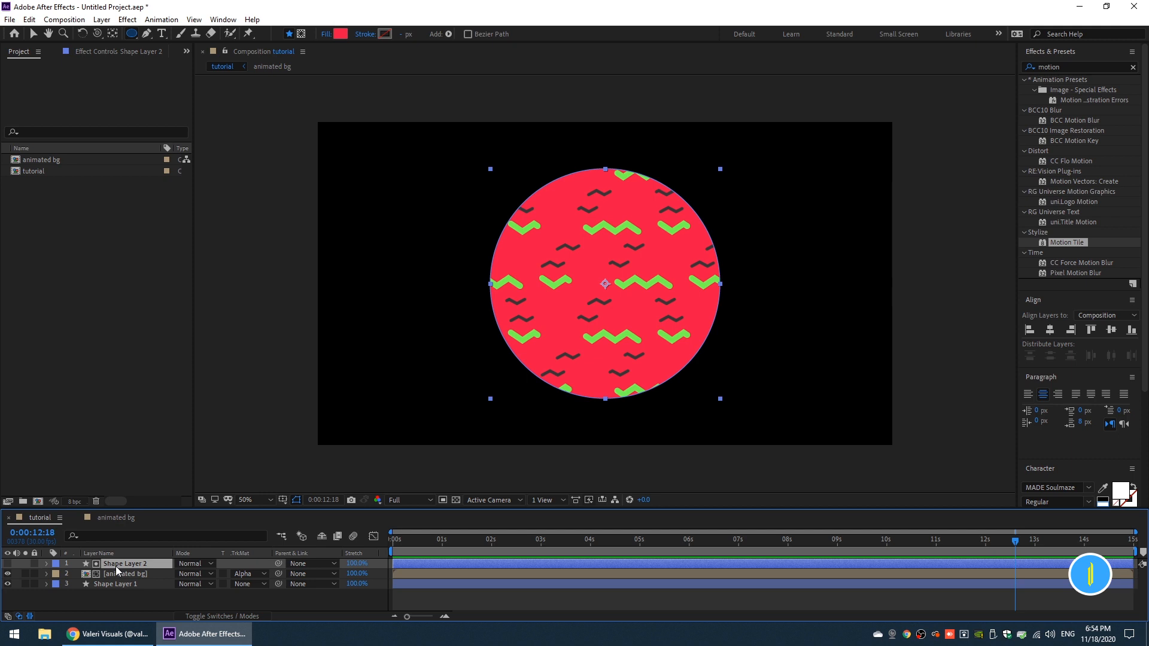
{"action": "left_click", "coordinate": [106, 584], "text": "shift"}
{"action": "key", "text": "BackSpace"}
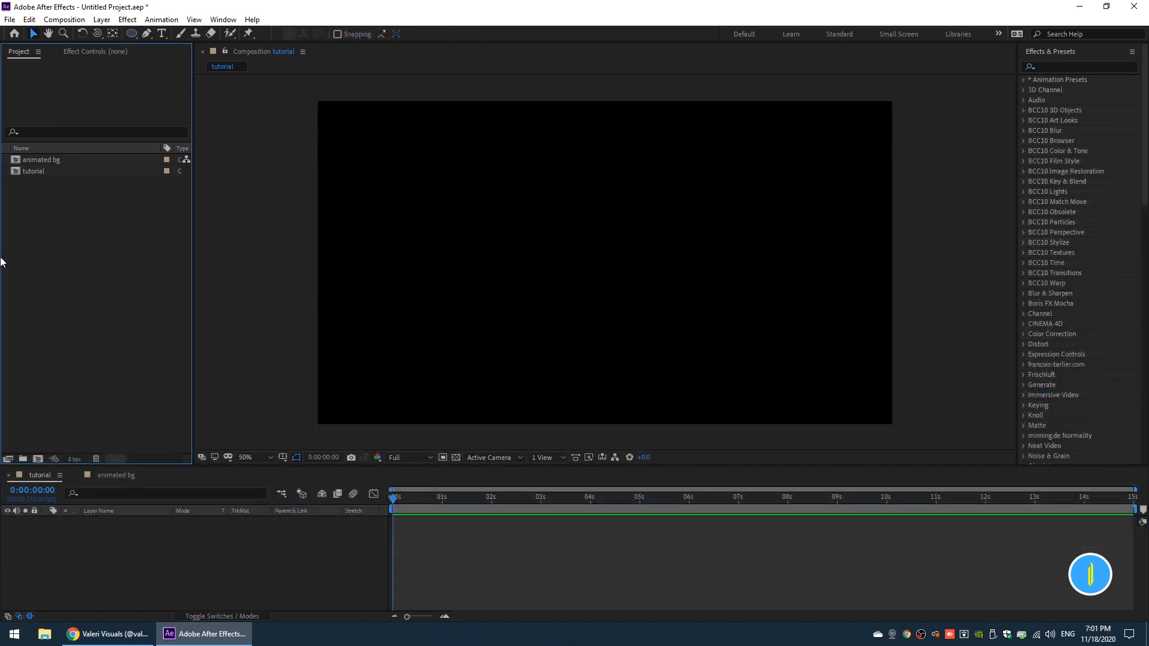
- Import Character_1.ai as Composition - Retain Layer Sizes
{"action": "double_click", "coordinate": [27, 308]}
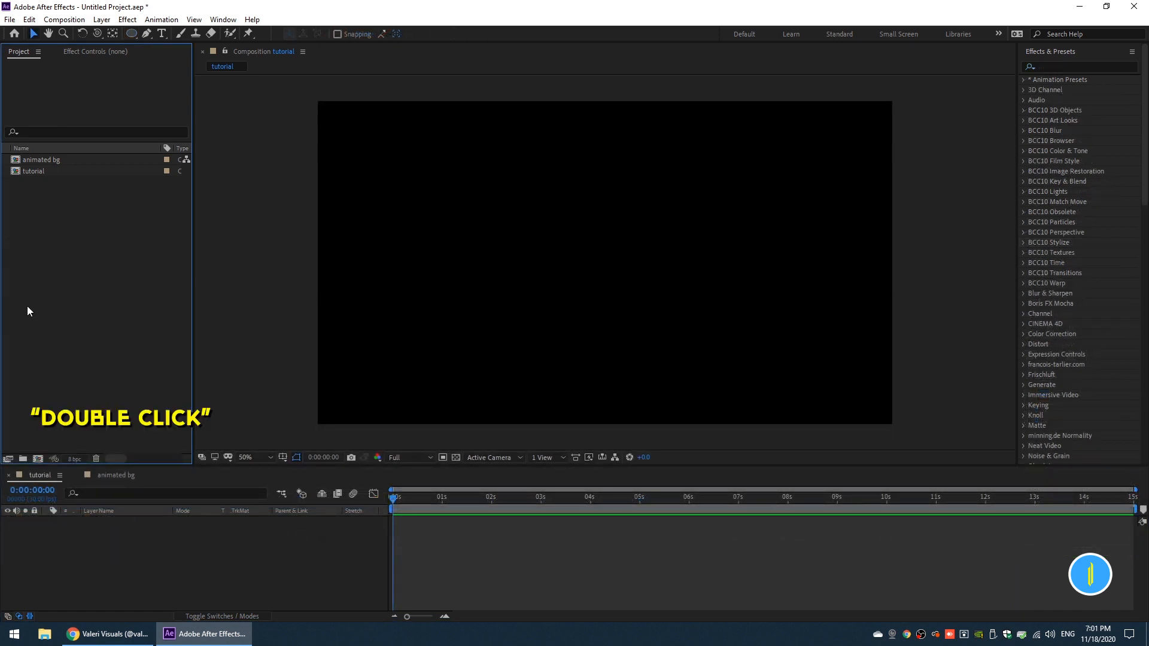
{"action": "double_click", "coordinate": [87, 255]}
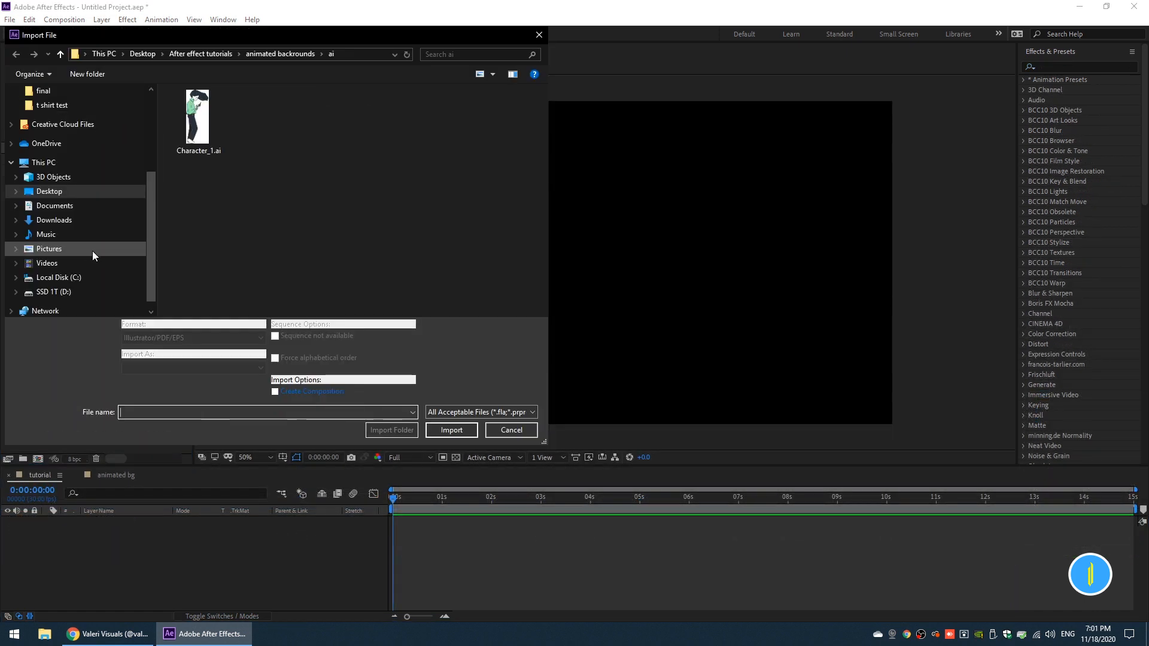
{"action": "left_click", "coordinate": [200, 120]}
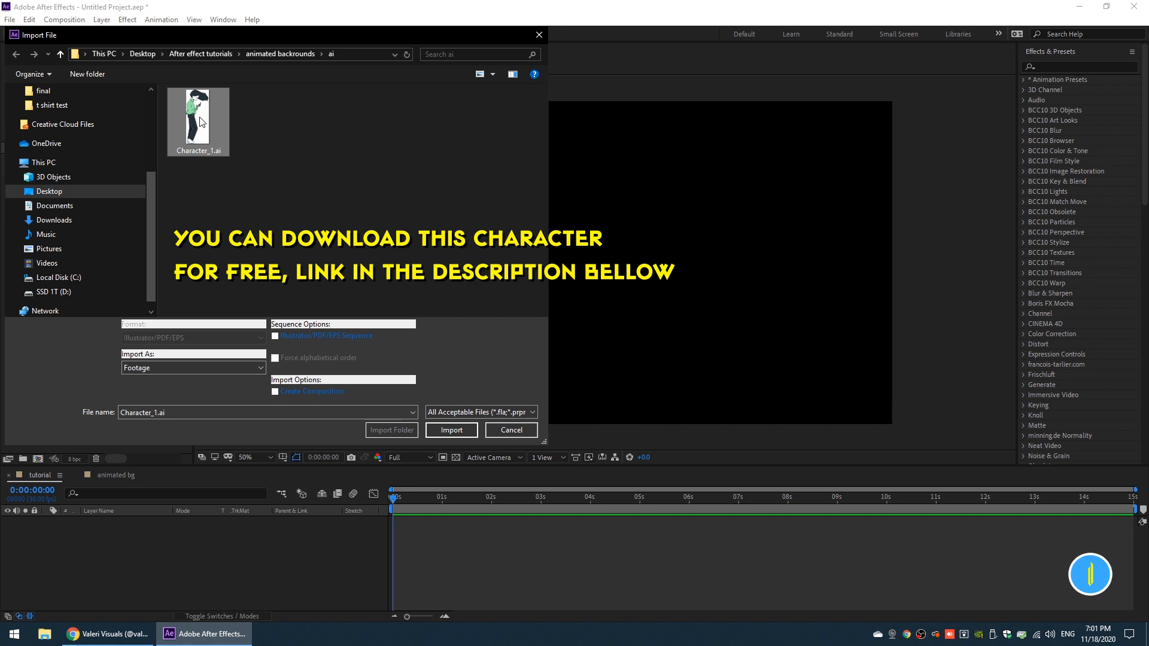
{"action": "left_click", "coordinate": [256, 368]}
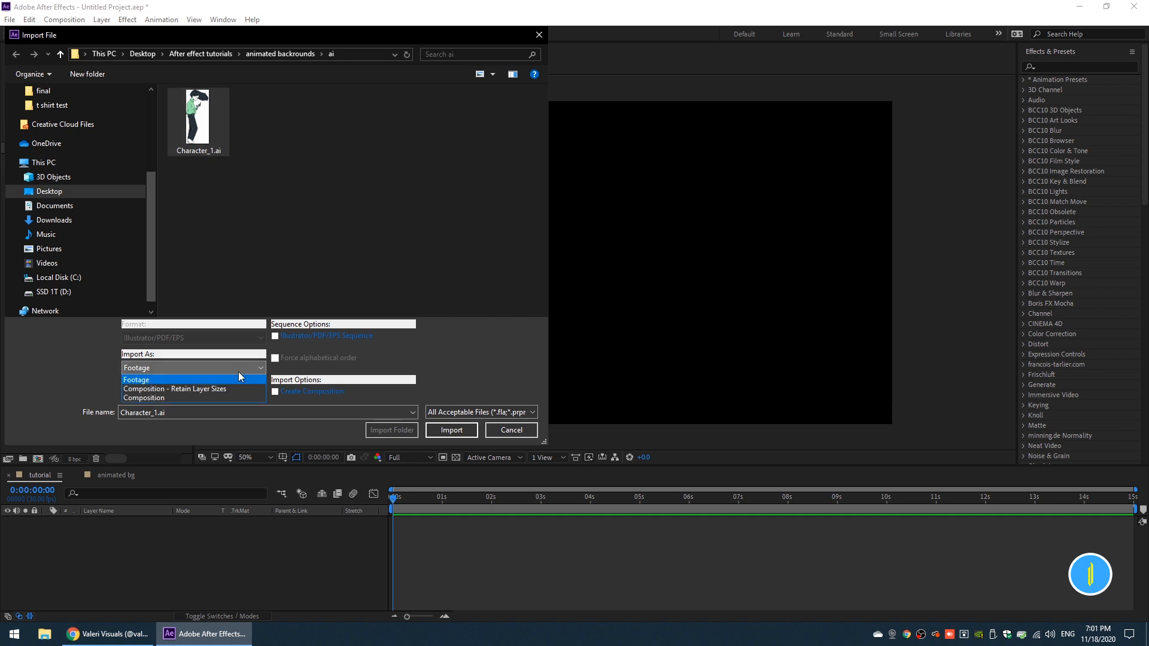
{"action": "left_click", "coordinate": [211, 389]}
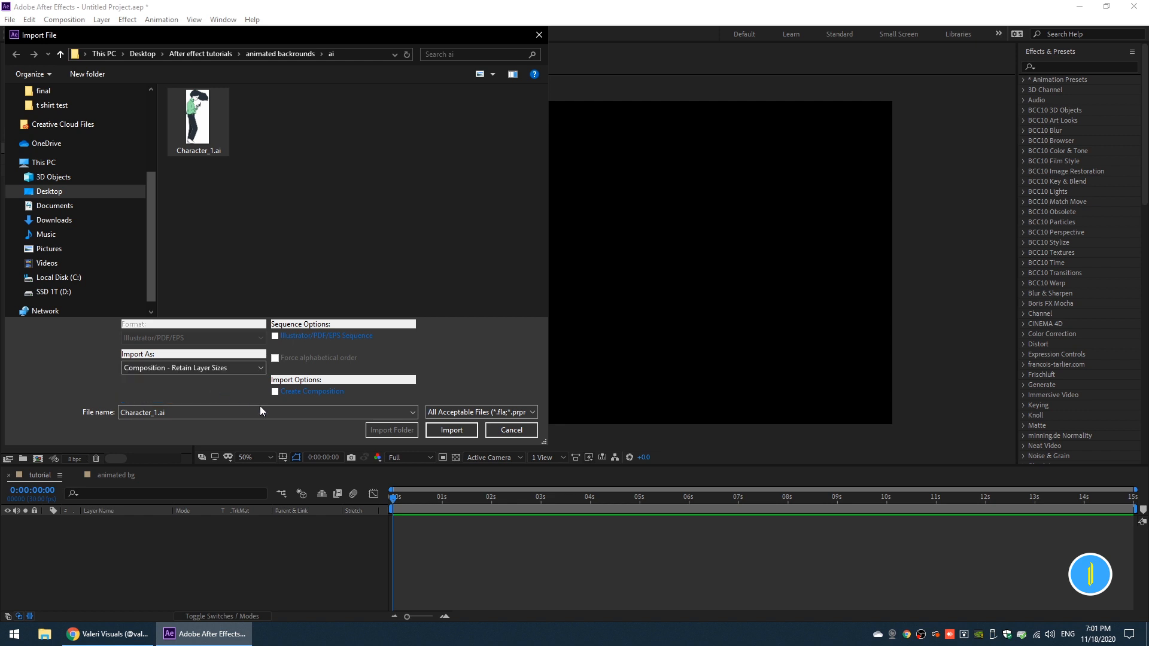
{"action": "left_click", "coordinate": [440, 430]}
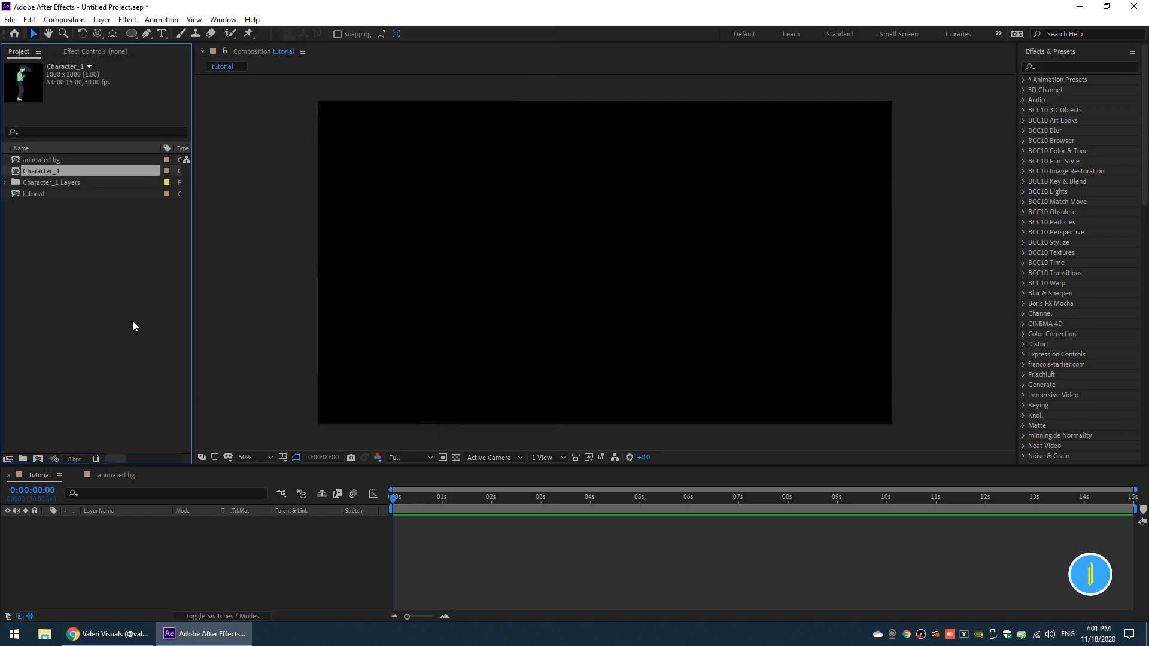
- Add the Character_1 composition to the tutorial composition and open it, framing the character's upper body at 100%
{"action": "left_click_drag", "start_coordinate": [35, 171], "coordinate": [104, 558]}
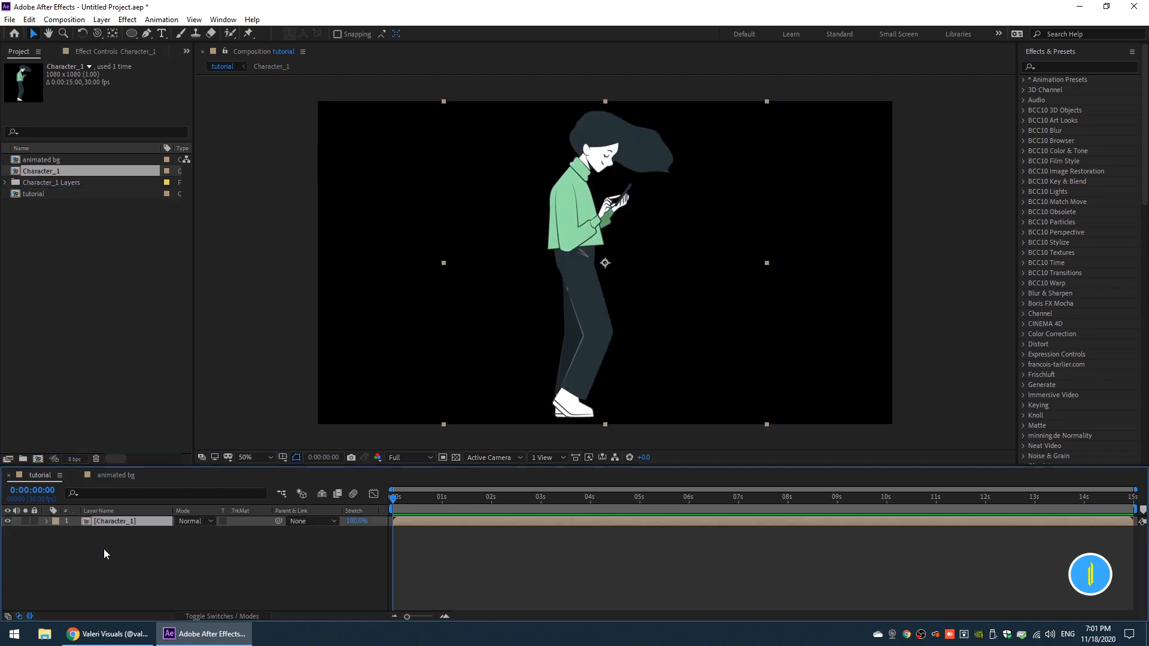
{"action": "double_click", "coordinate": [117, 521]}
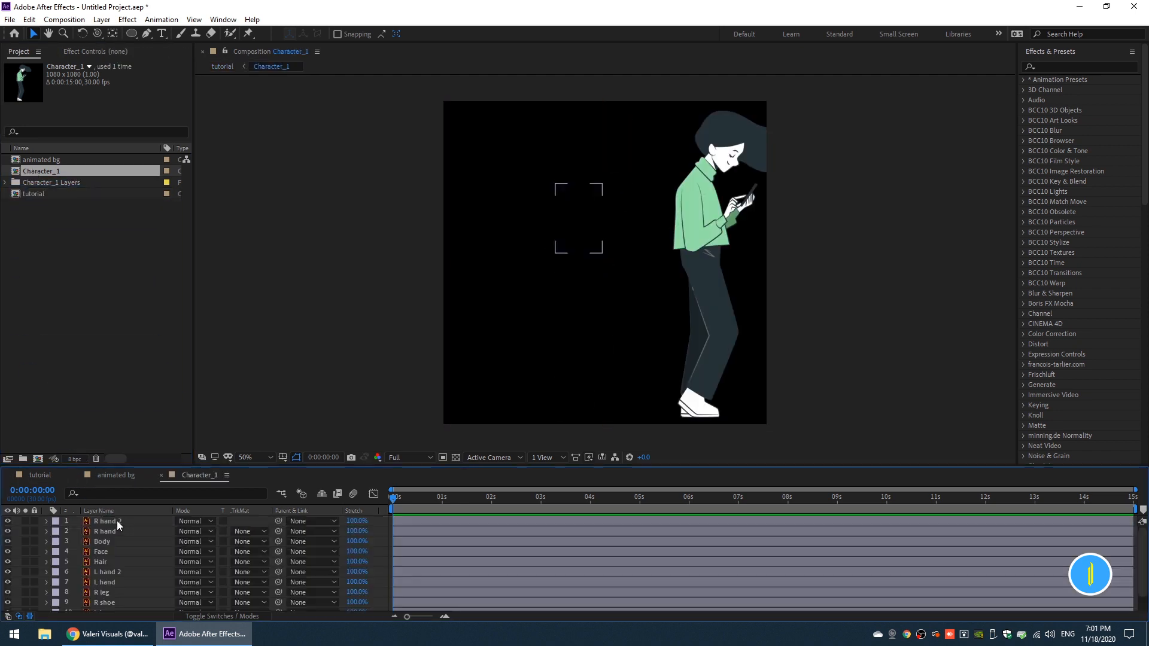
{"action": "key", "text": "."}
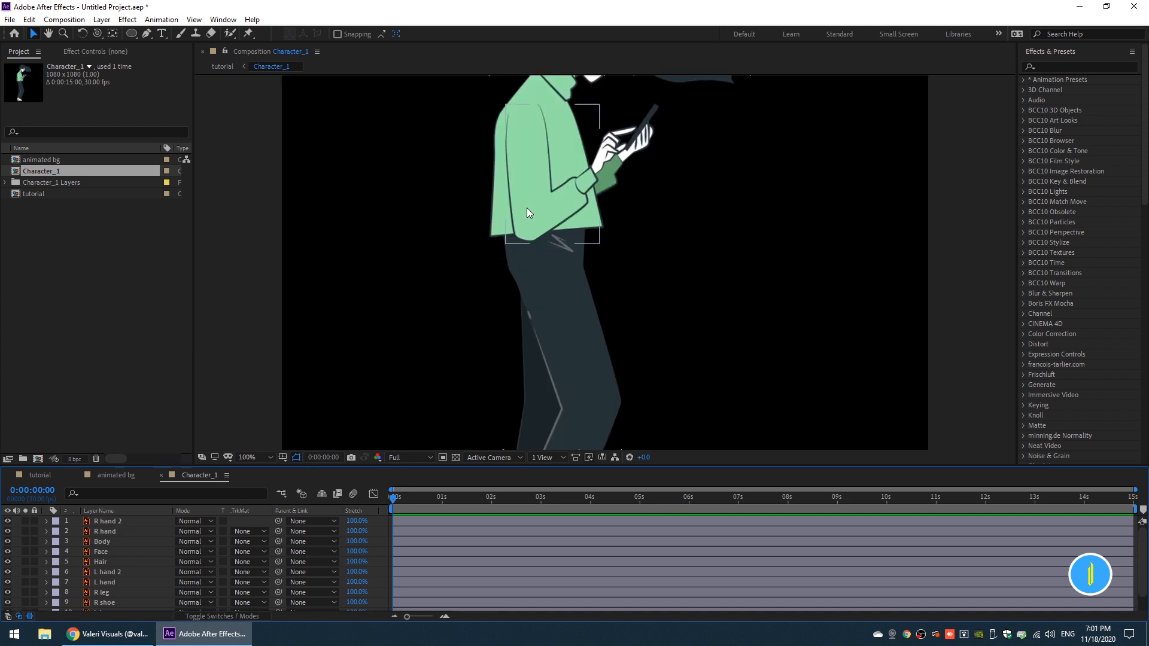
{"action": "left_click_drag", "start_coordinate": [527, 207], "coordinate": [538, 316]}
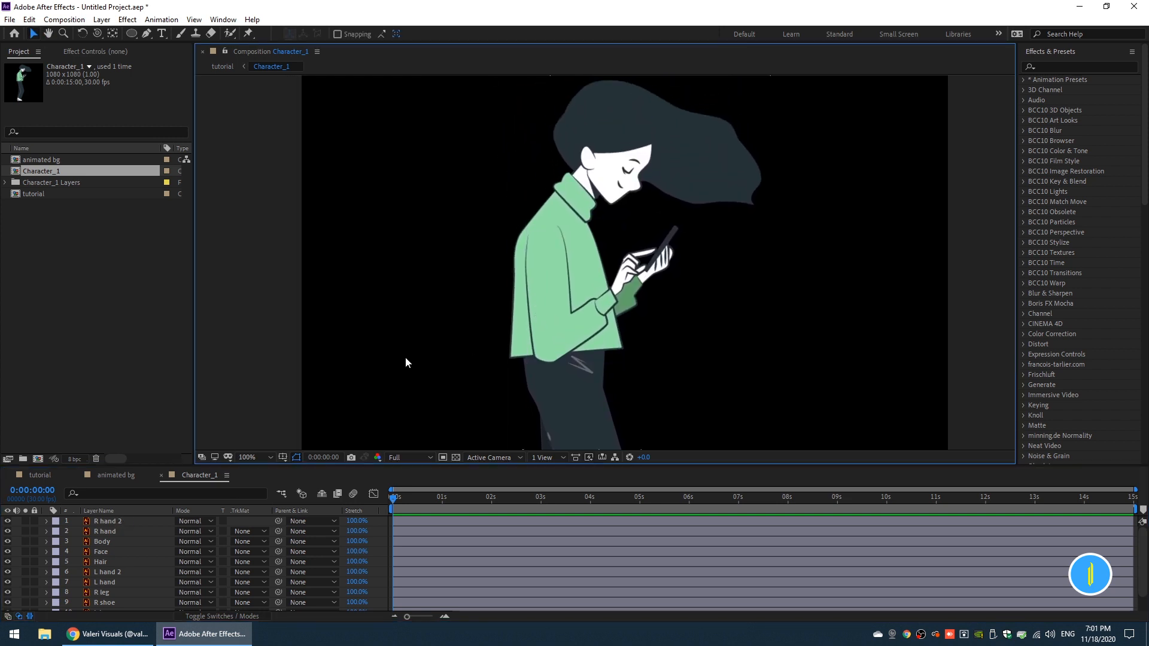
- Add the animated bg composition to the Character_1 composition directly above the Body layer
{"action": "left_click", "coordinate": [96, 541]}
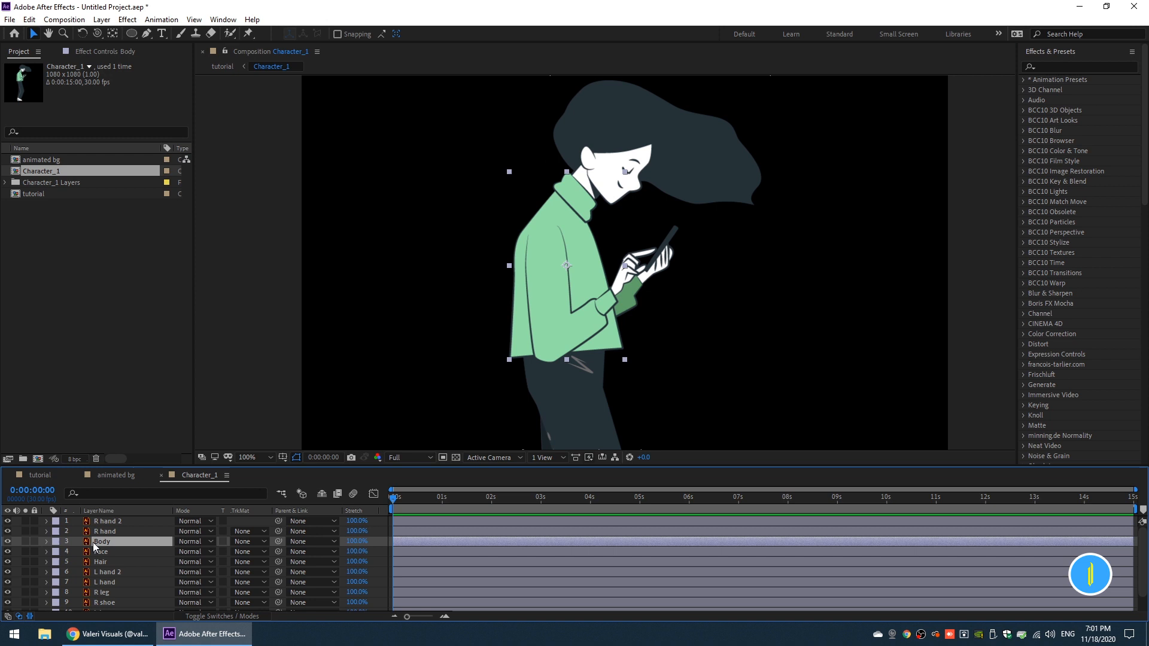
{"action": "left_click", "coordinate": [8, 541]}
{"action": "left_click", "coordinate": [8, 542]}
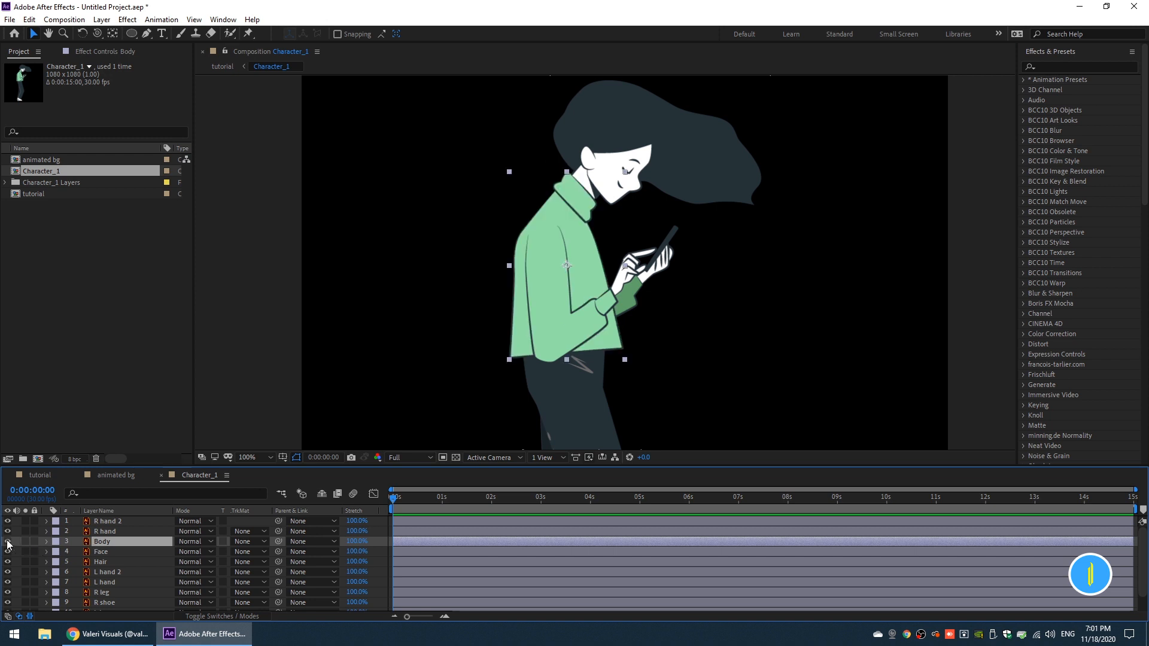
{"action": "left_click", "coordinate": [37, 160]}
{"action": "left_click_drag", "start_coordinate": [38, 160], "coordinate": [100, 538]}
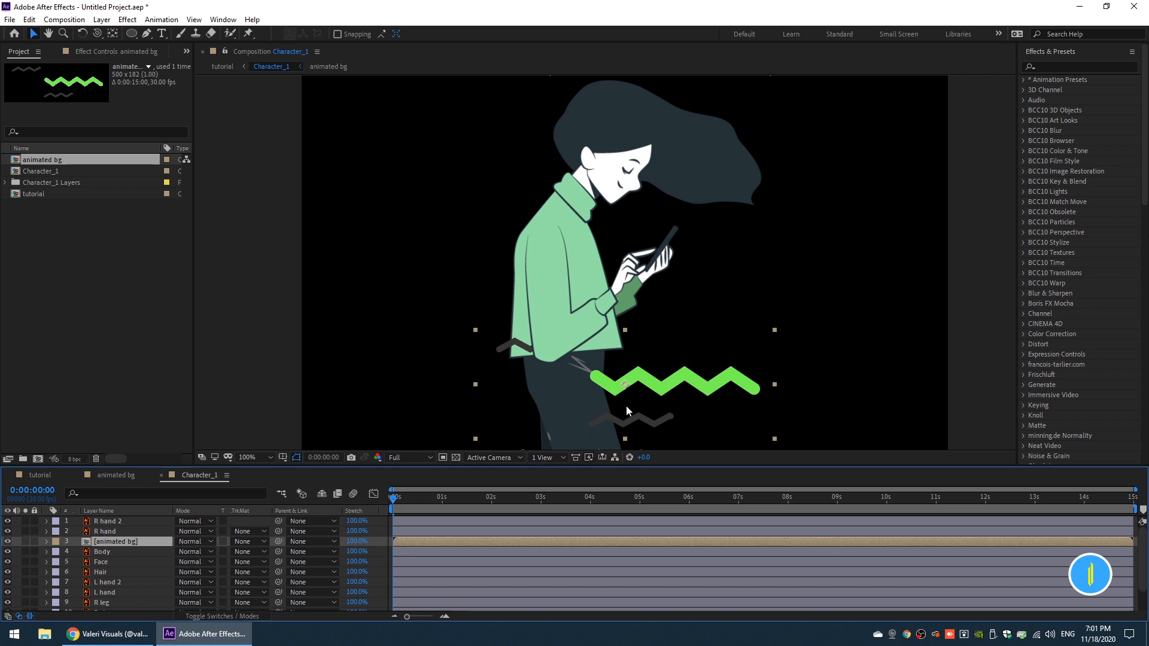
- Find the Motion Tile effect and apply it to the animated bg layer
{"action": "scroll", "coordinate": [635, 346], "scroll_direction": "down", "scroll_amount": 1}
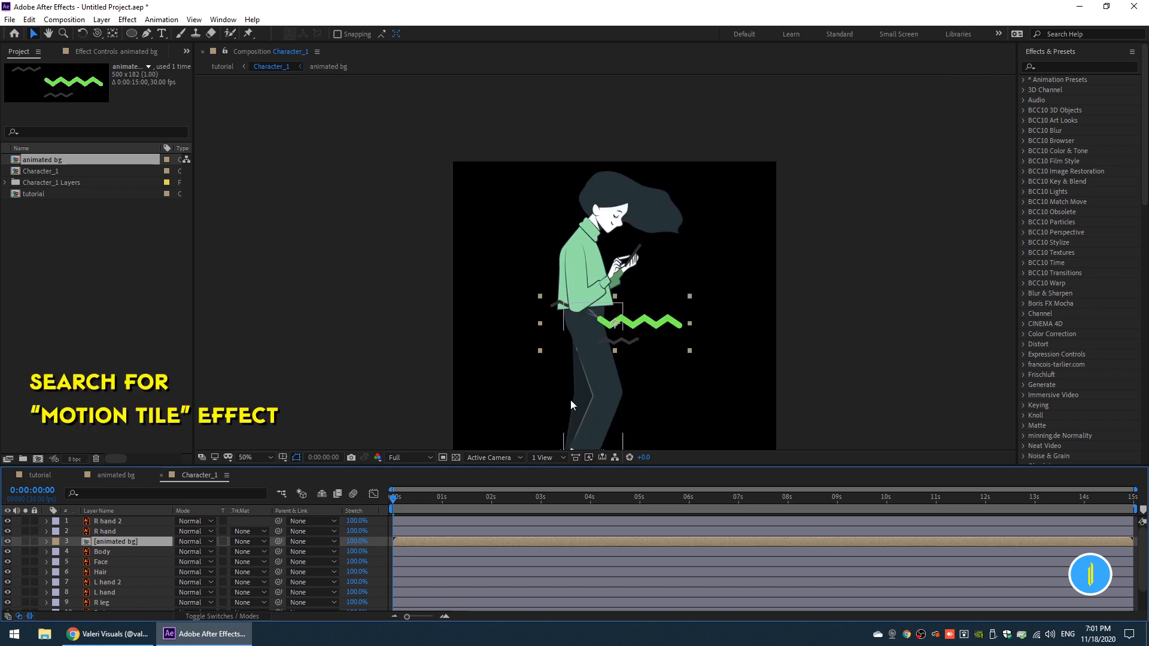
{"action": "left_click", "coordinate": [1052, 67]}
{"action": "type", "text": "motion"}
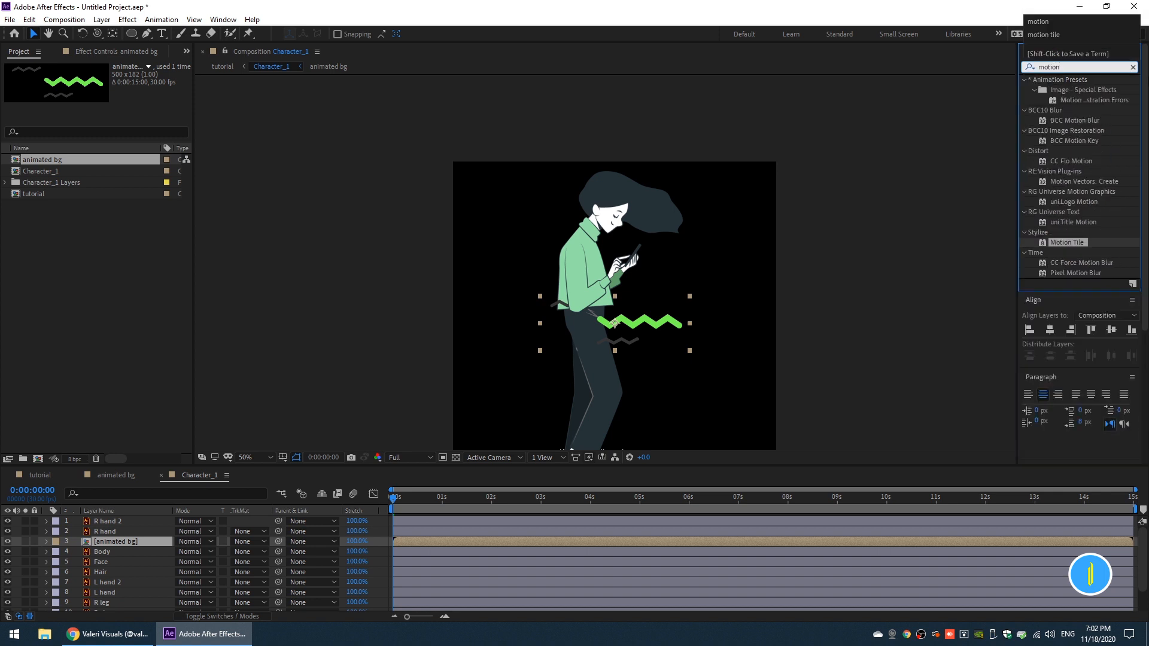
{"action": "left_click", "coordinate": [1072, 247]}
{"action": "left_click_drag", "start_coordinate": [1075, 245], "coordinate": [663, 326]}
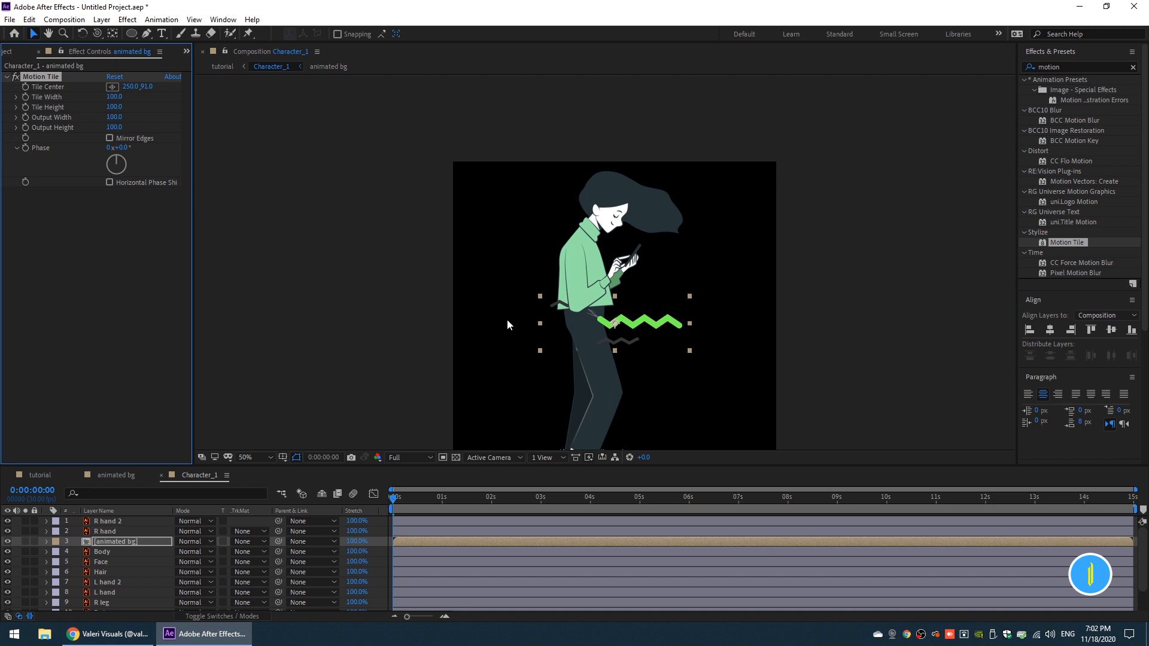
- Set Motion Tile's output width and output height to 300, and move the pattern up over the character's upper body
{"action": "left_click", "coordinate": [112, 118]}
{"action": "type", "text": "300"}
{"action": "key", "text": "Tab"}
{"action": "type", "text": "300"}
{"action": "key", "text": "Return"}
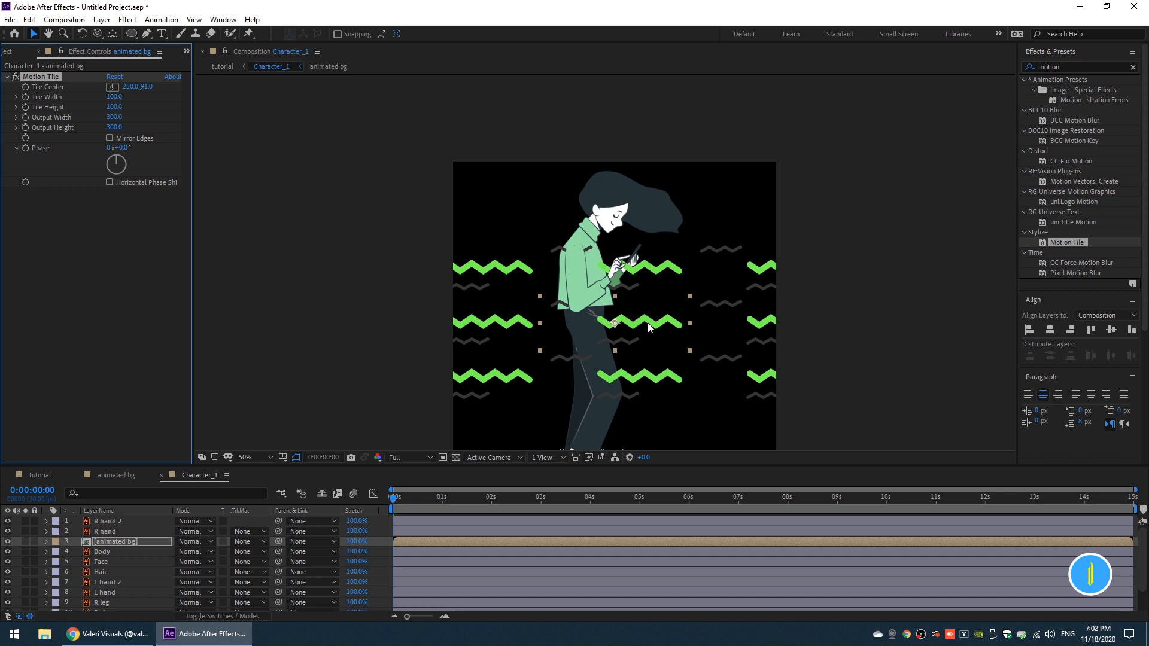
{"action": "left_click_drag", "start_coordinate": [649, 327], "coordinate": [618, 279]}
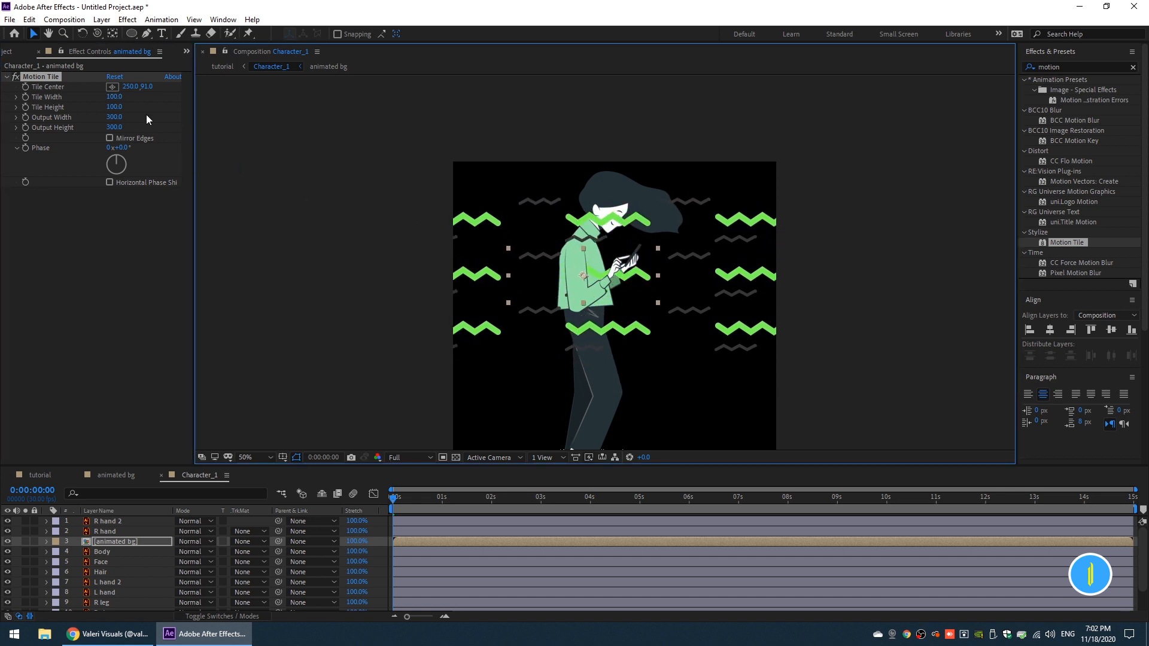
- Set Motion Tile's tile width and tile height to 30 and reposition the pattern over the character
{"action": "left_click", "coordinate": [113, 97]}
{"action": "type", "text": "30"}
{"action": "key", "text": "Return"}
{"action": "left_click", "coordinate": [114, 108]}
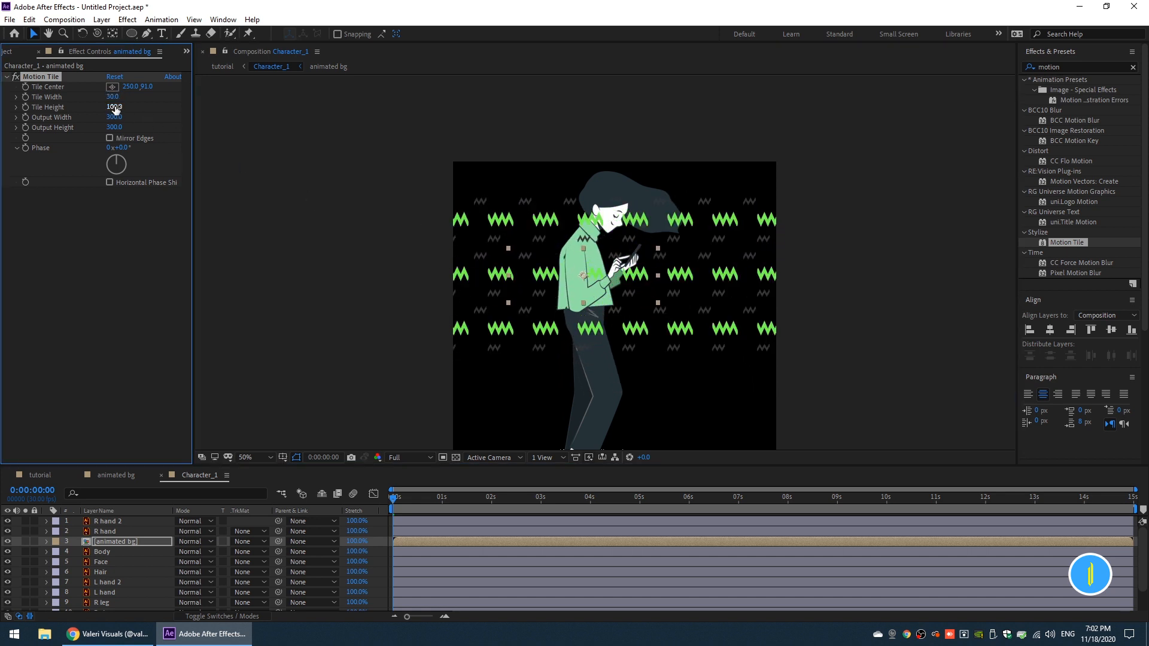
{"action": "type", "text": "30"}
{"action": "key", "text": "Return"}
{"action": "left_click_drag", "start_coordinate": [636, 280], "coordinate": [623, 267]}
{"action": "scroll", "coordinate": [619, 267], "scroll_direction": "up", "scroll_amount": 2}
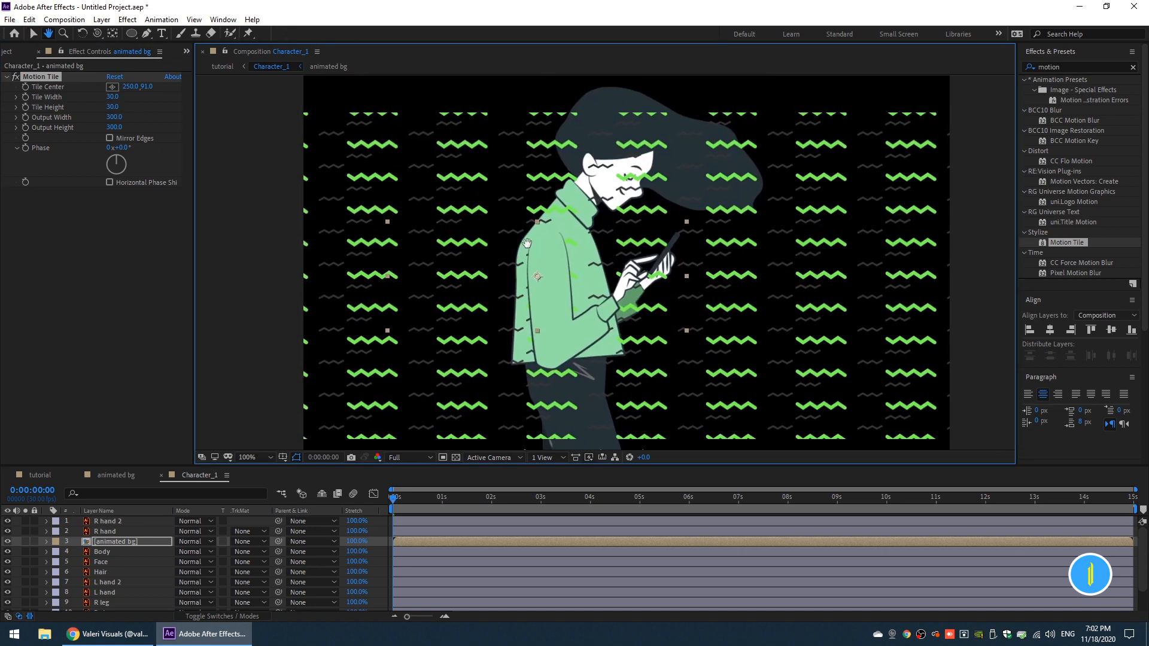
- Reduce Motion Tile's output height to 200 and output width to 100, and place the pattern over the sweater
{"action": "left_click", "coordinate": [113, 128]}
{"action": "type", "text": "200"}
{"action": "key", "text": "Return"}
{"action": "left_click", "coordinate": [114, 118]}
{"action": "type", "text": "200"}
{"action": "key", "text": "Return"}
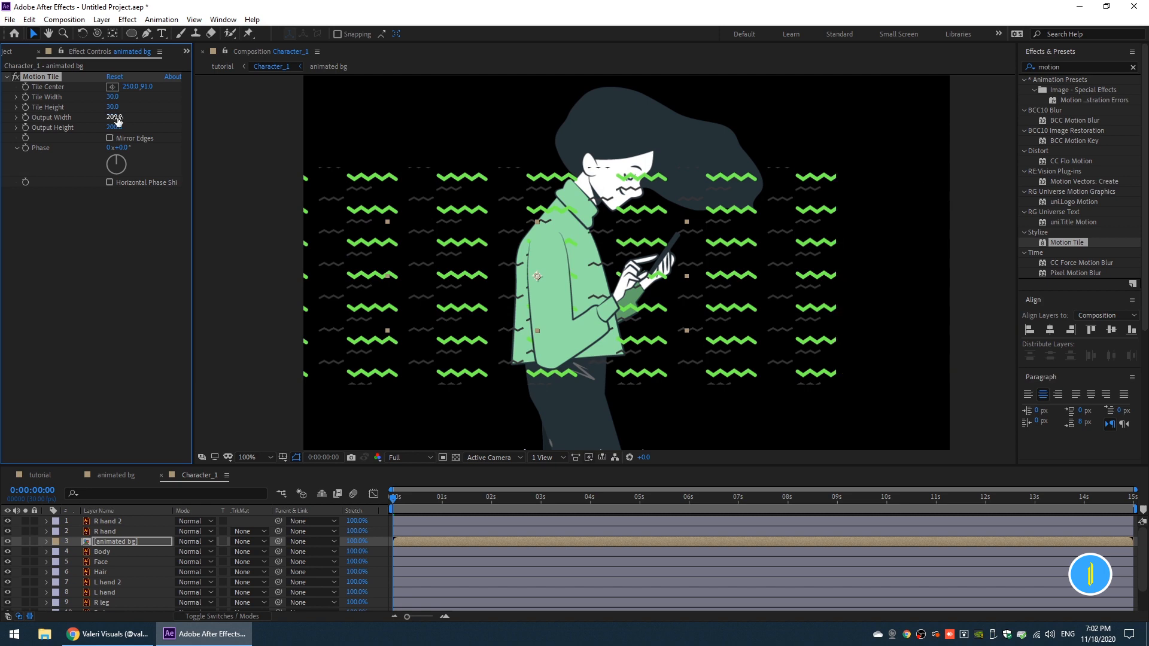
{"action": "left_click_drag", "start_coordinate": [641, 290], "coordinate": [720, 269]}
{"action": "left_click", "coordinate": [108, 118]}
{"action": "type", "text": "100"}
{"action": "key", "text": "Return"}
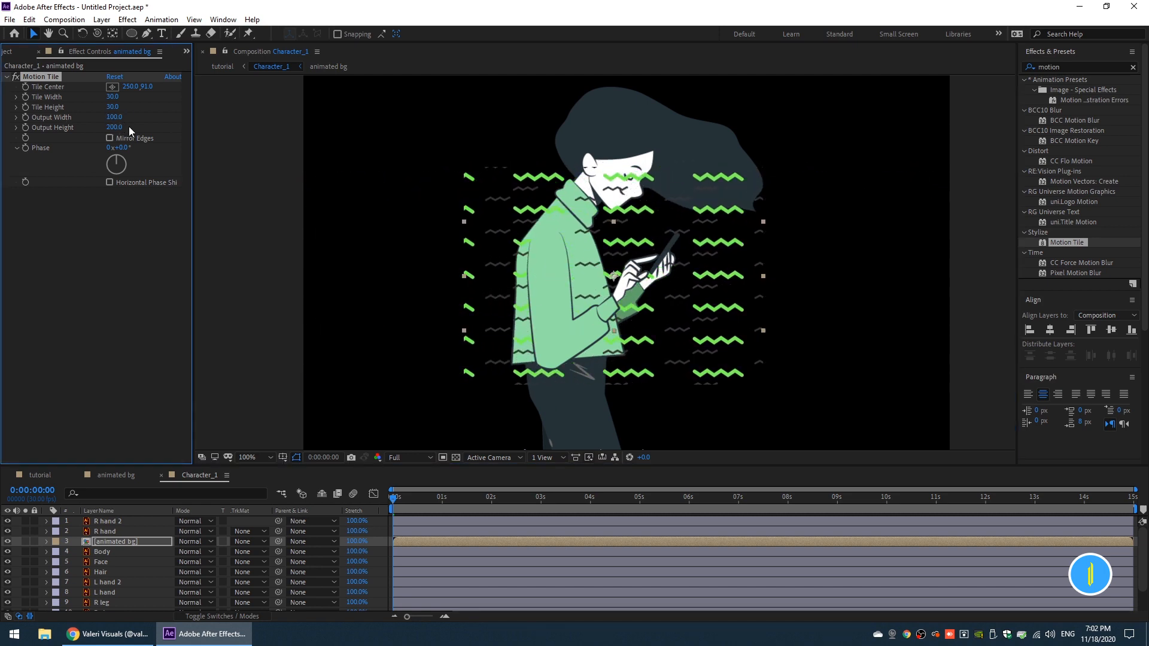
{"action": "left_click_drag", "start_coordinate": [627, 293], "coordinate": [589, 296]}
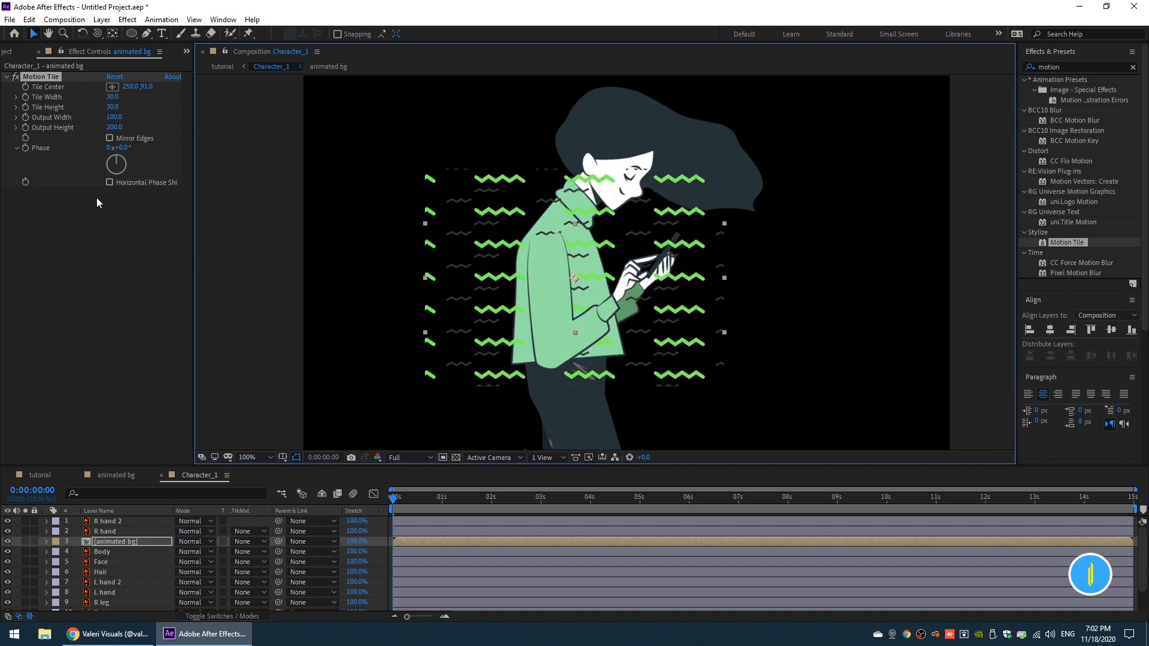
- Enable Motion Tile's horizontal phase shift, add a Phase keyframe at 0:00 and reveal the layer's animated properties
{"action": "left_click", "coordinate": [109, 183]}
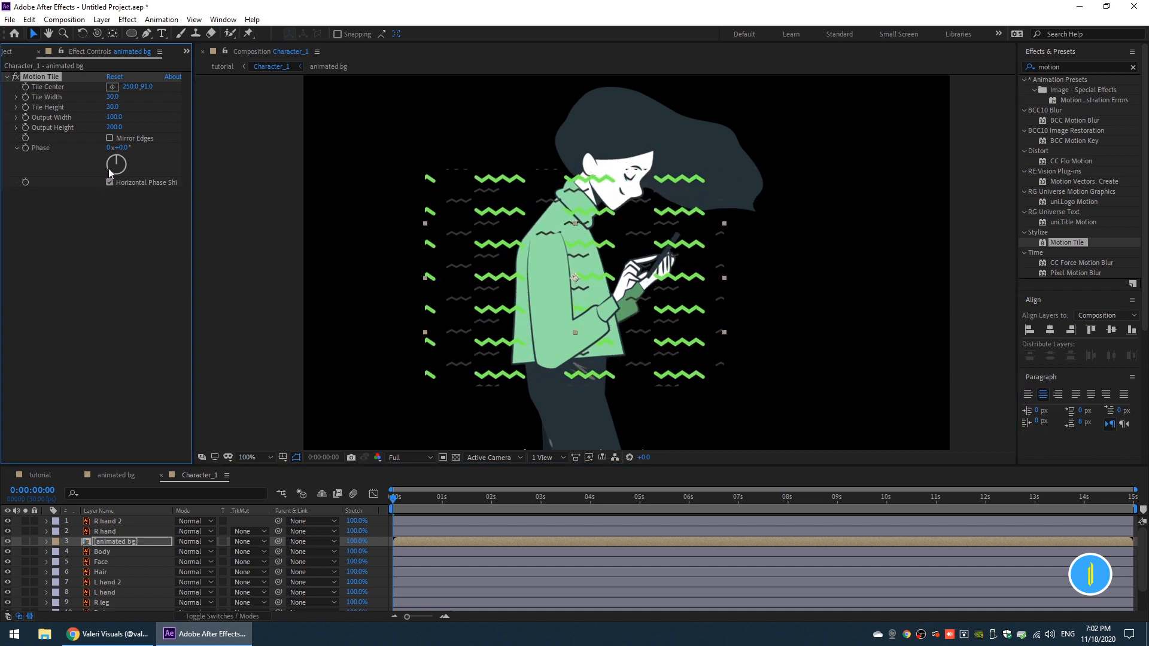
{"action": "mouse_move", "coordinate": [120, 169]}
{"action": "left_mouse_down"}
{"action": "mouse_move", "coordinate": [140, 187]}
{"action": "mouse_move", "coordinate": [125, 167]}
{"action": "left_mouse_up"}
{"action": "left_click", "coordinate": [25, 148]}
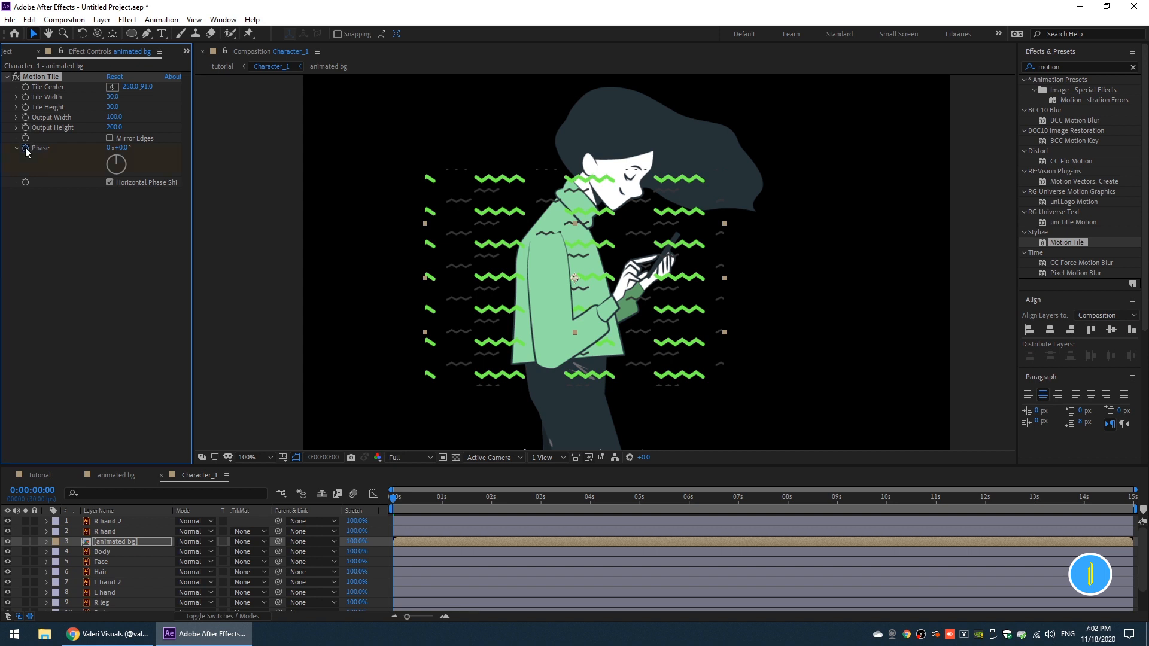
{"action": "left_click", "coordinate": [415, 544]}
{"action": "key", "text": "u"}
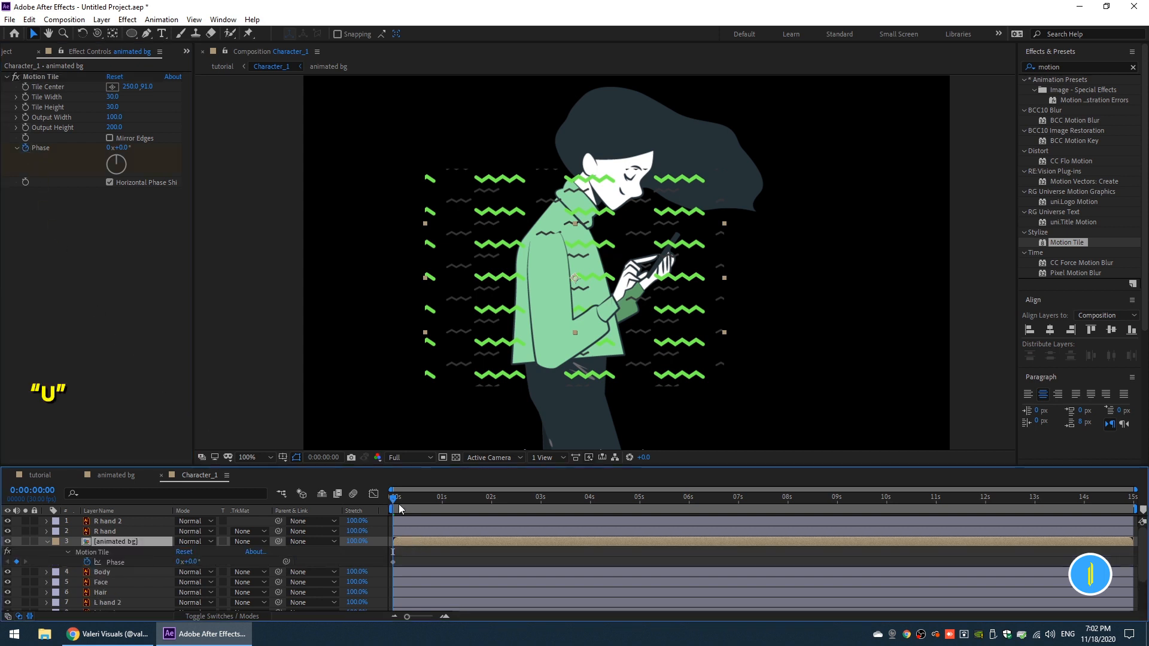
- Keyframe Motion Tile's Phase at -5 revolutions on the composition's last frame and preview the shifting pattern
{"action": "left_click_drag", "start_coordinate": [399, 505], "coordinate": [1134, 508]}
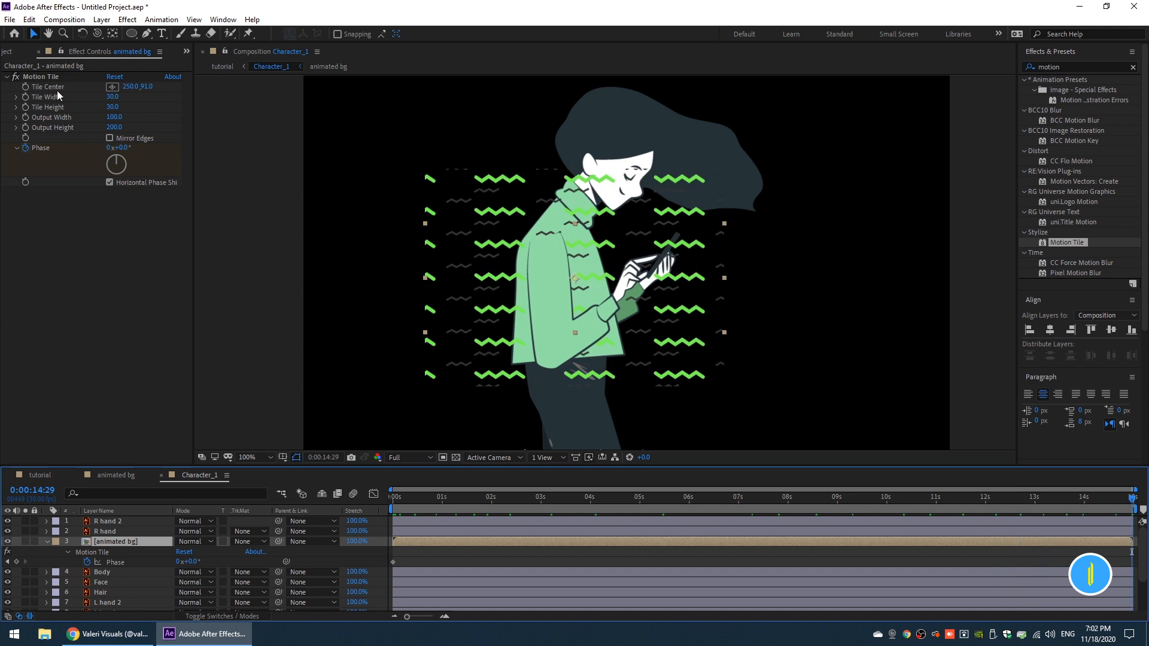
{"action": "left_click", "coordinate": [110, 147]}
{"action": "type", "text": "5"}
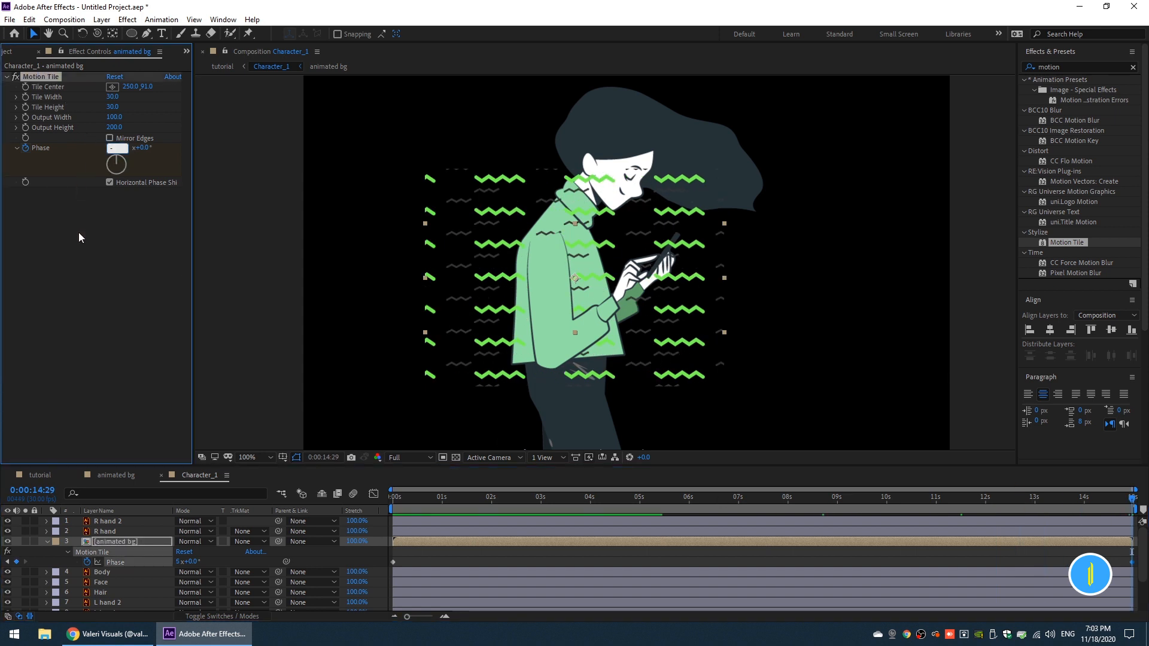
{"action": "key", "text": "Return"}
{"action": "key", "text": "space"}
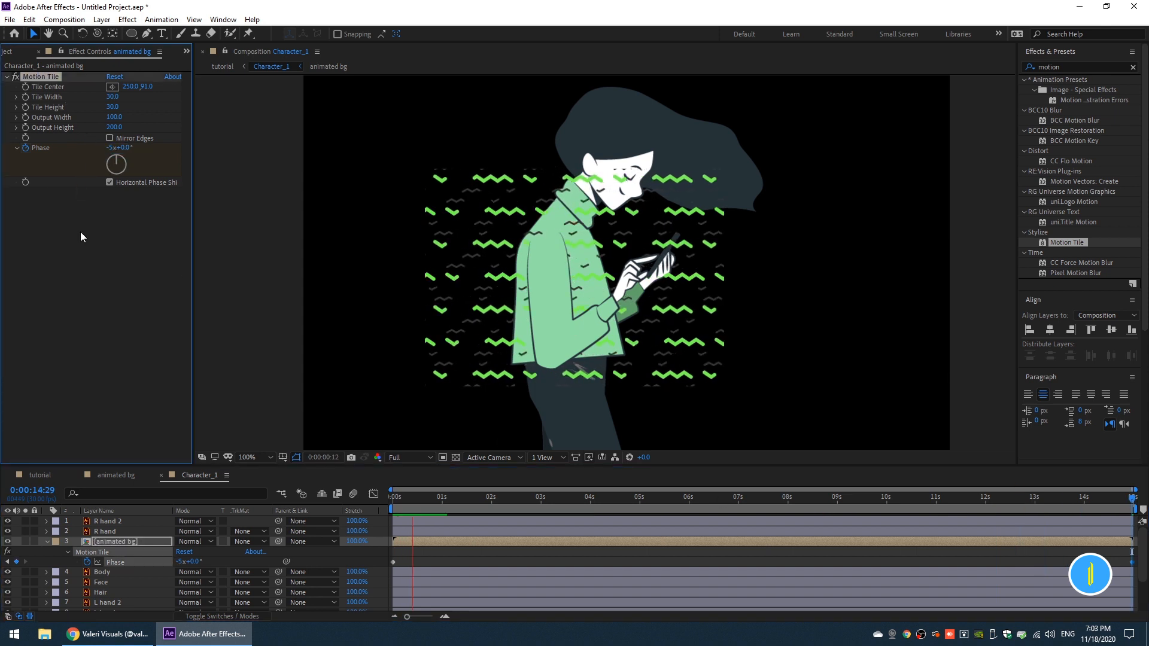
{"action": "key", "text": "space"}
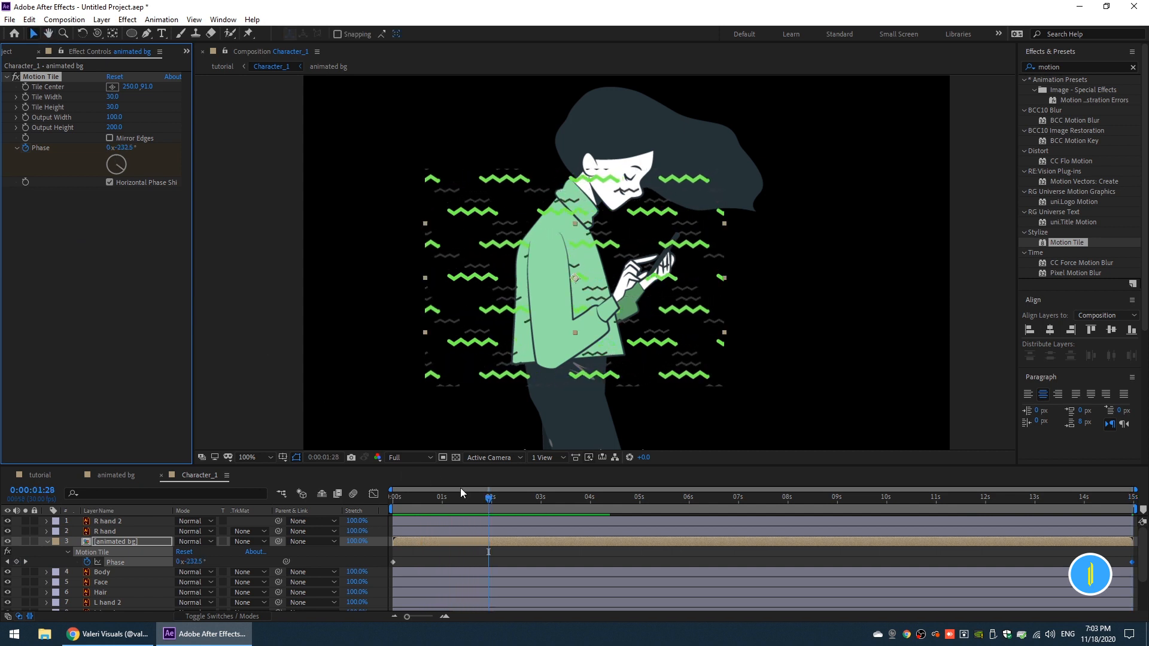
- Open the animated bg composition and change the stroke color of Shape Layer 1 to white (FFFFFF)
{"action": "left_click", "coordinate": [89, 543]}
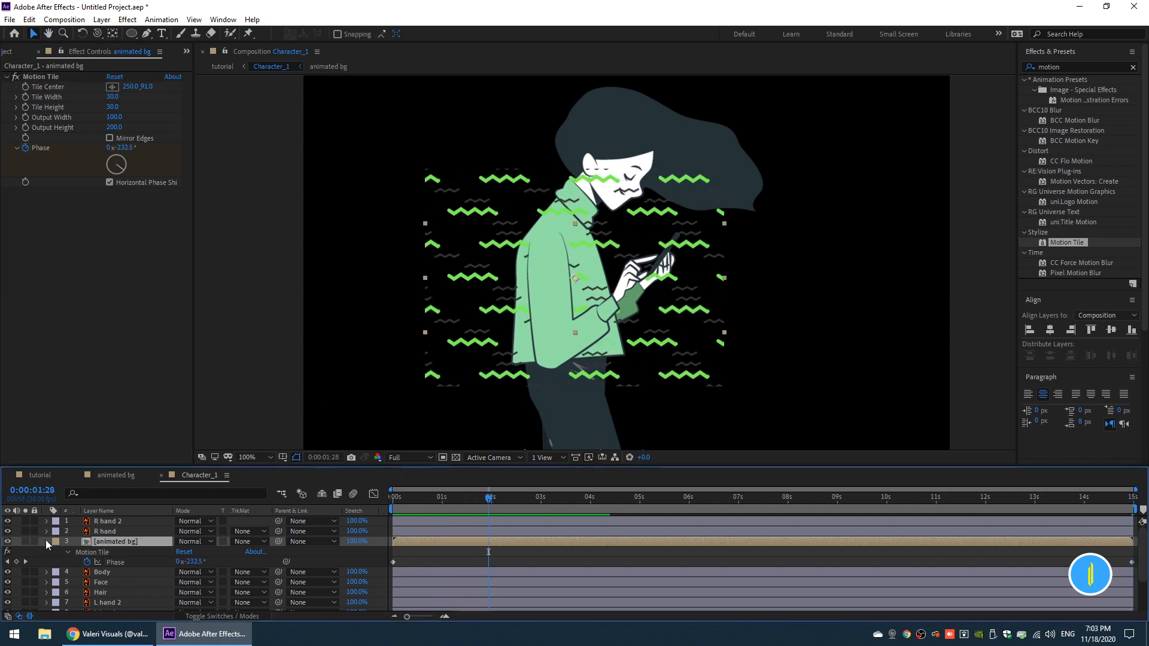
{"action": "left_click", "coordinate": [46, 541]}
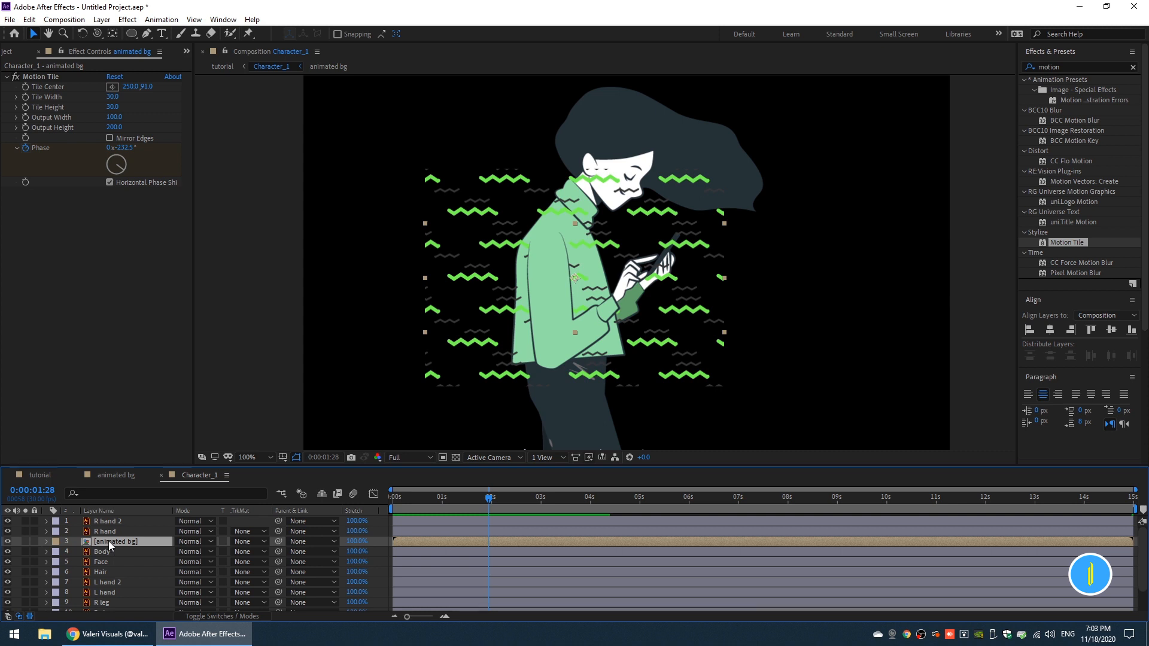
{"action": "double_click", "coordinate": [109, 541]}
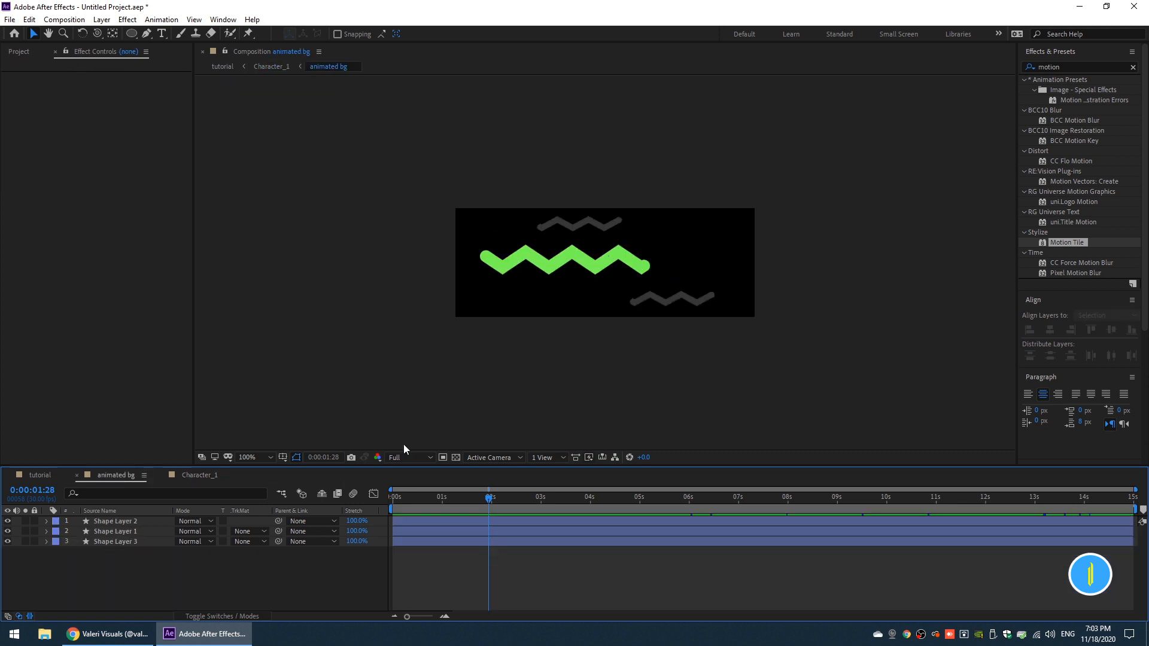
{"action": "left_click", "coordinate": [113, 533]}
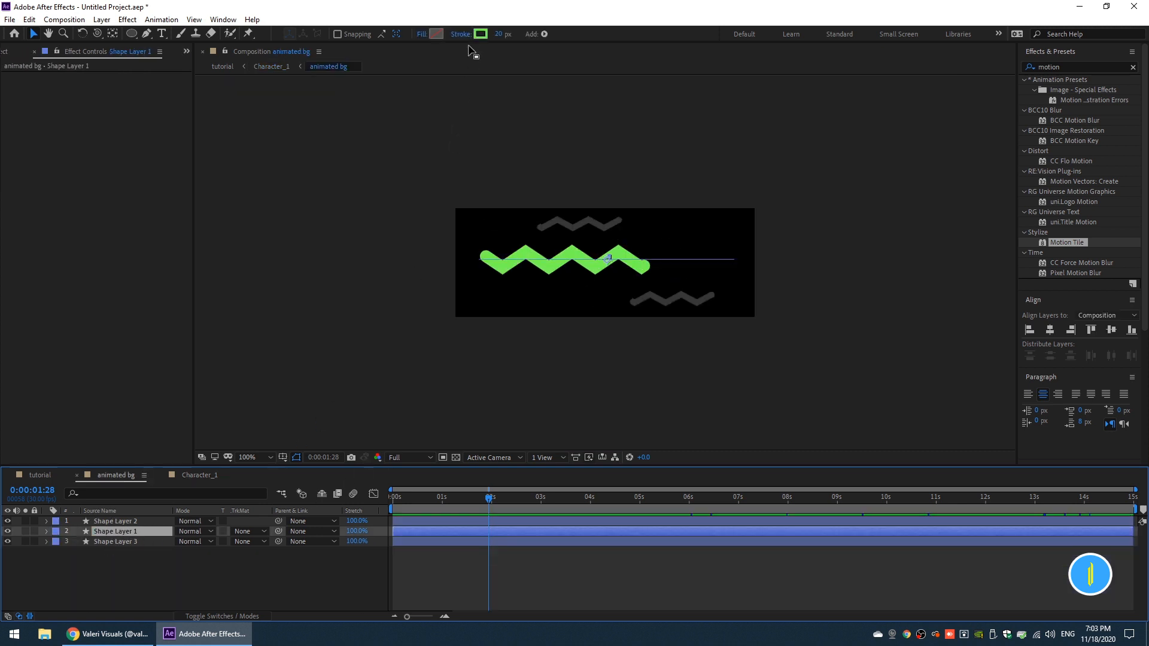
{"action": "left_click", "coordinate": [479, 34]}
{"action": "left_click_drag", "start_coordinate": [275, 441], "coordinate": [118, 392]}
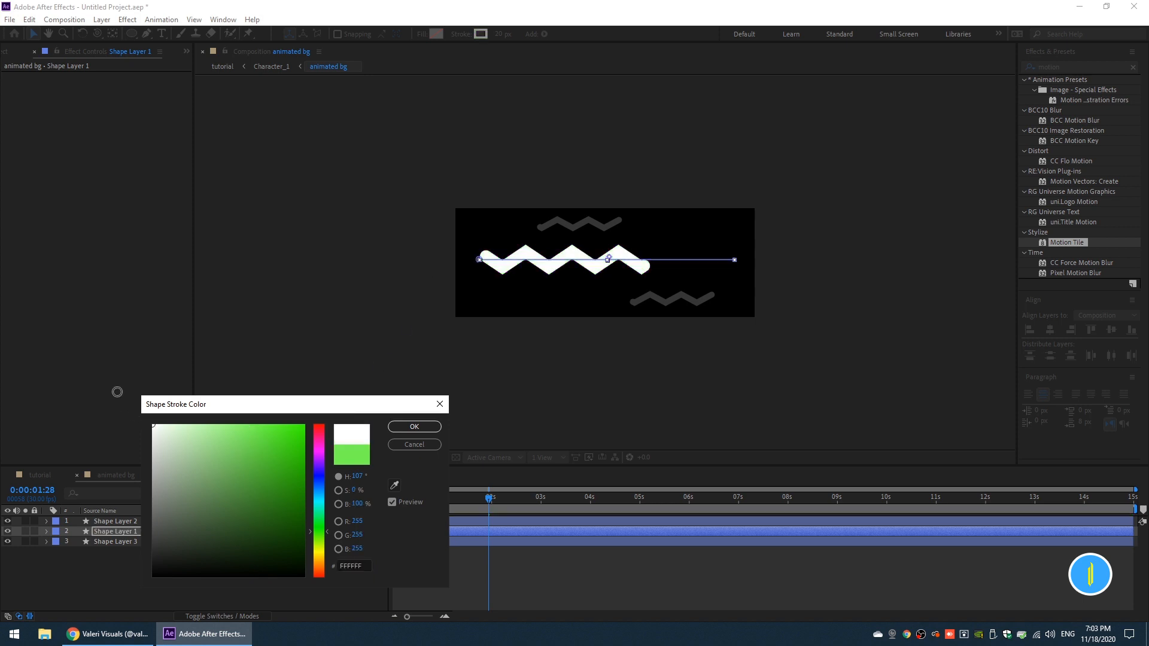
{"action": "left_click", "coordinate": [413, 428]}
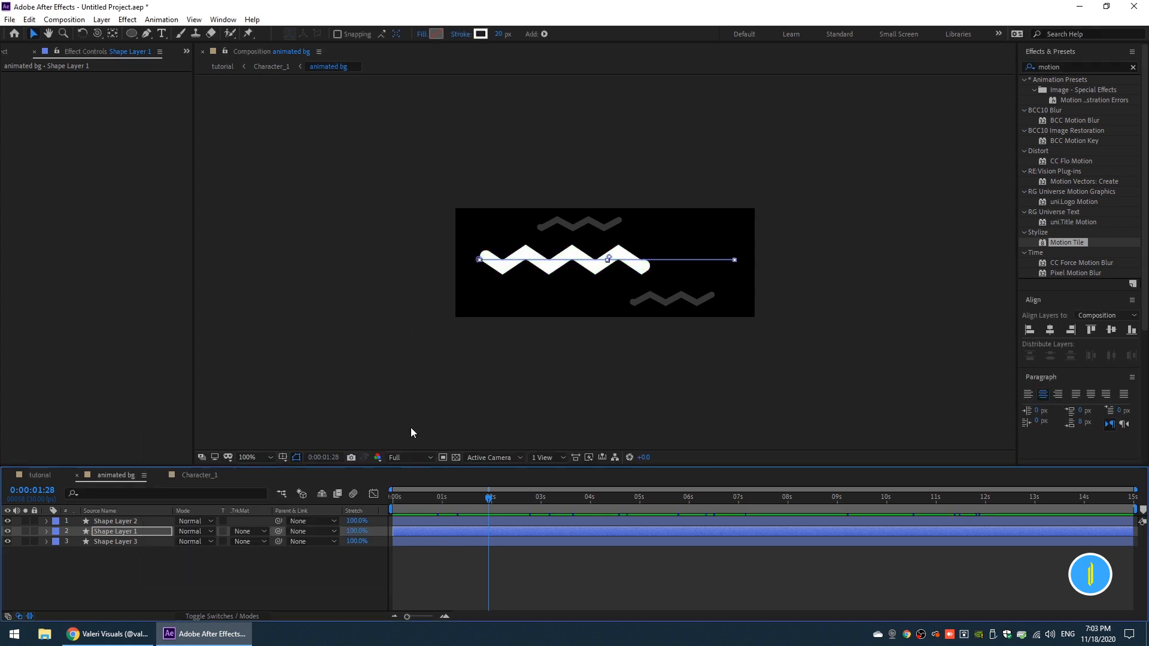
- Return to the Character_1 composition, duplicate the Body layer and place the copy above the animated bg layer
{"action": "left_click", "coordinate": [196, 479]}
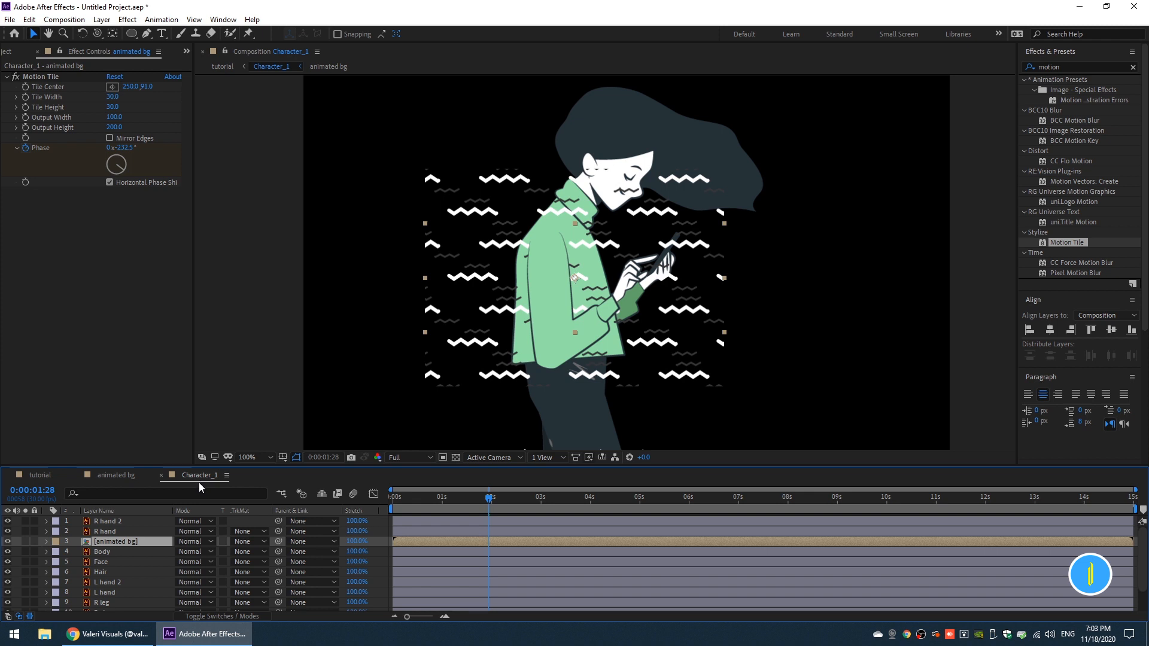
{"action": "left_click", "coordinate": [102, 554]}
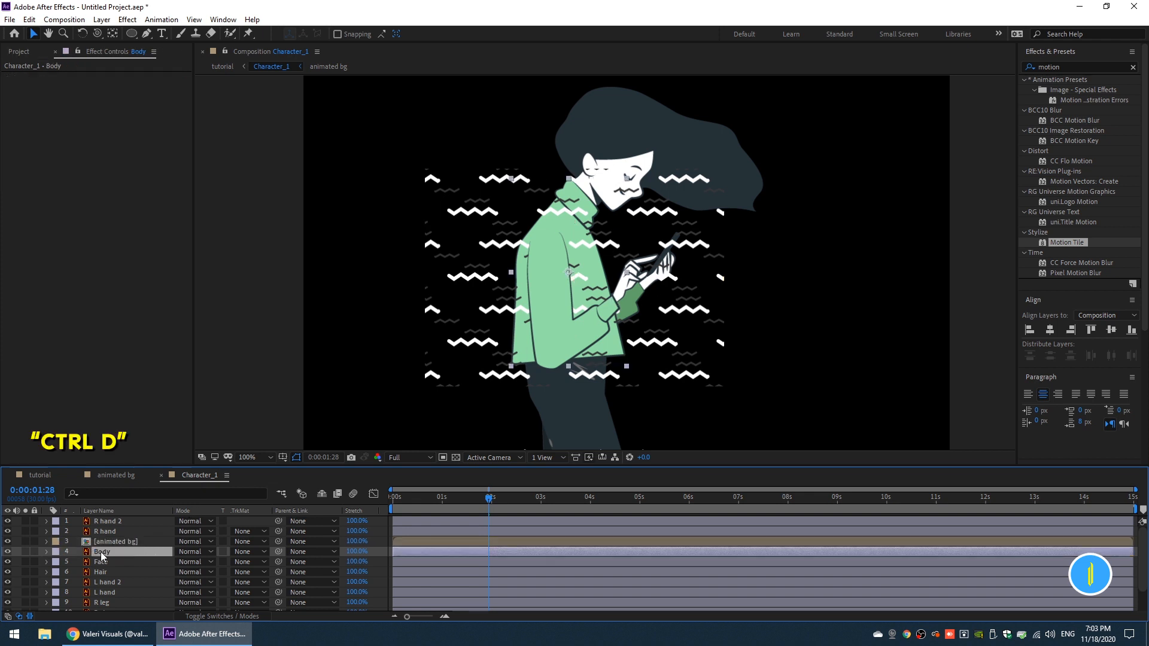
{"action": "key", "text": "ctrl+d"}
{"action": "left_click_drag", "start_coordinate": [108, 553], "coordinate": [107, 538]}
- Set the animated bg layer's track matte to Alpha Matte "Body 2" and preview the sweater pattern from the start
{"action": "left_click", "coordinate": [125, 551]}
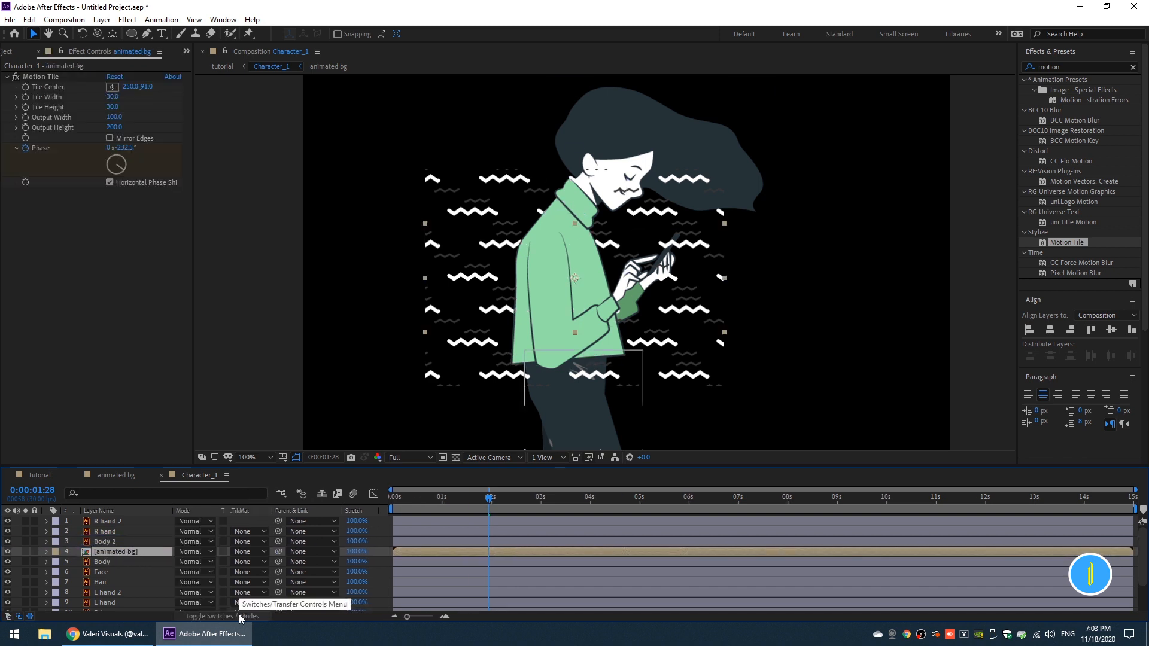
{"action": "left_click", "coordinate": [242, 551]}
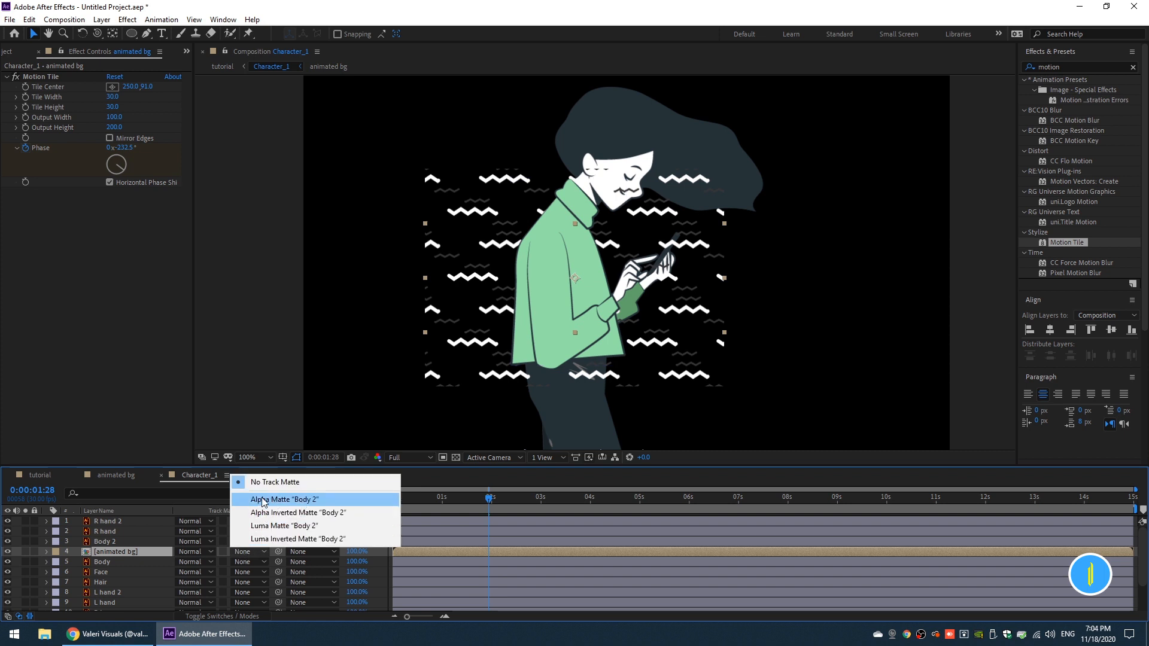
{"action": "left_click", "coordinate": [274, 502]}
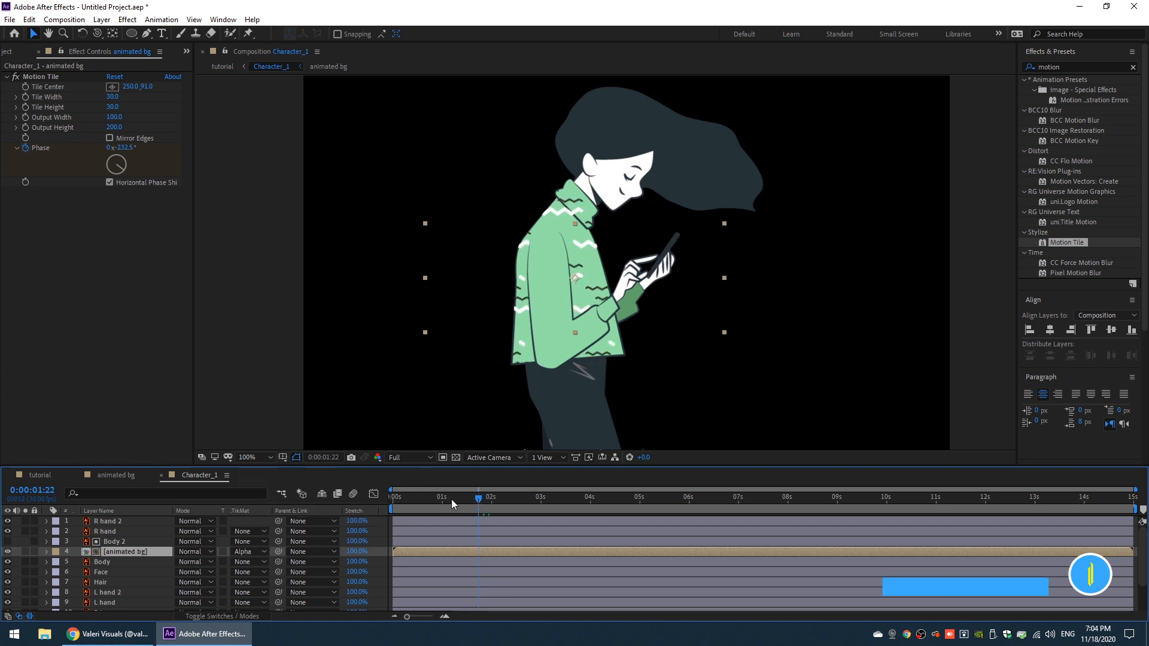
{"action": "key", "text": "Home"}
{"action": "key", "text": "space"}
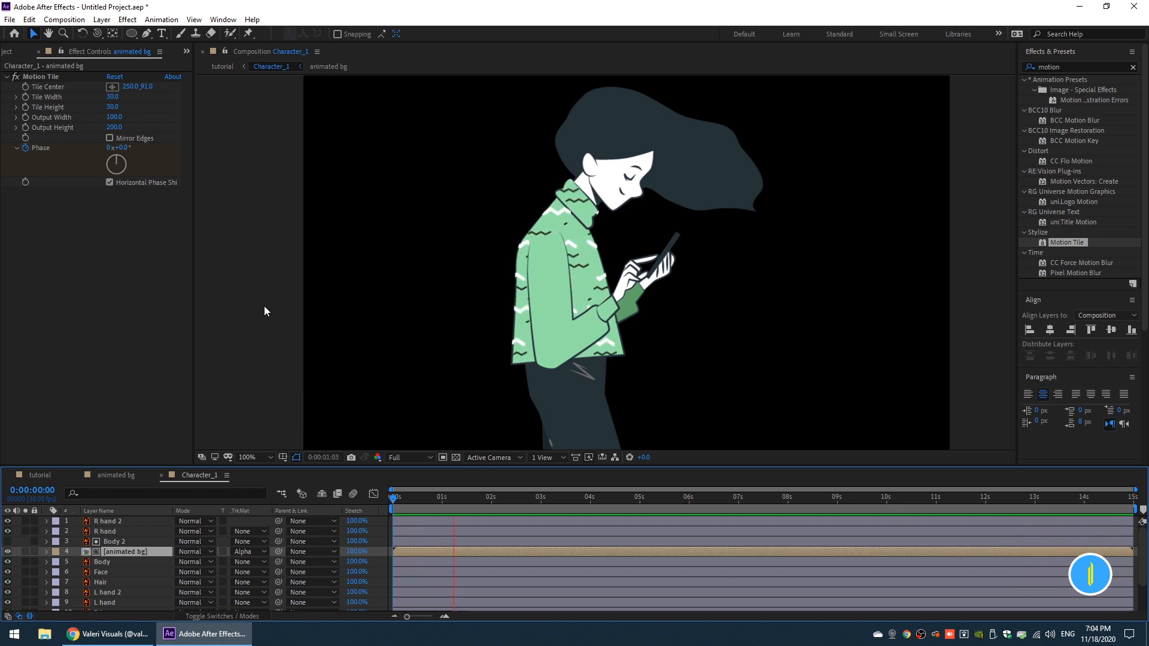
{"action": "key", "text": "space"}
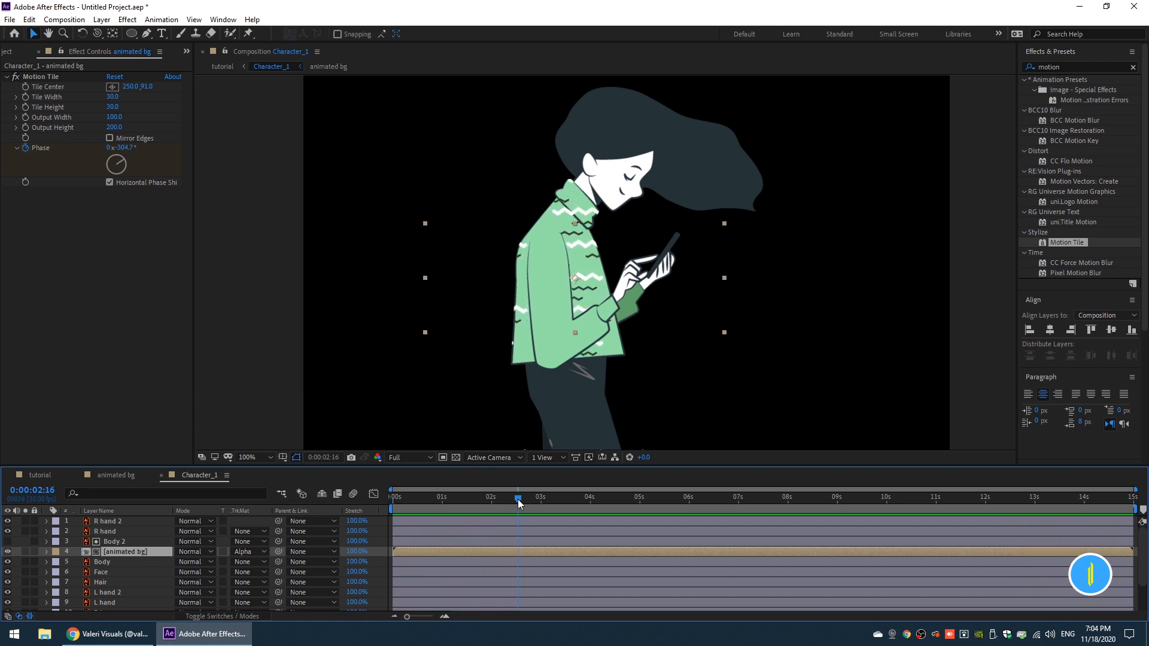
{"action": "left_click_drag", "start_coordinate": [519, 503], "coordinate": [353, 500]}
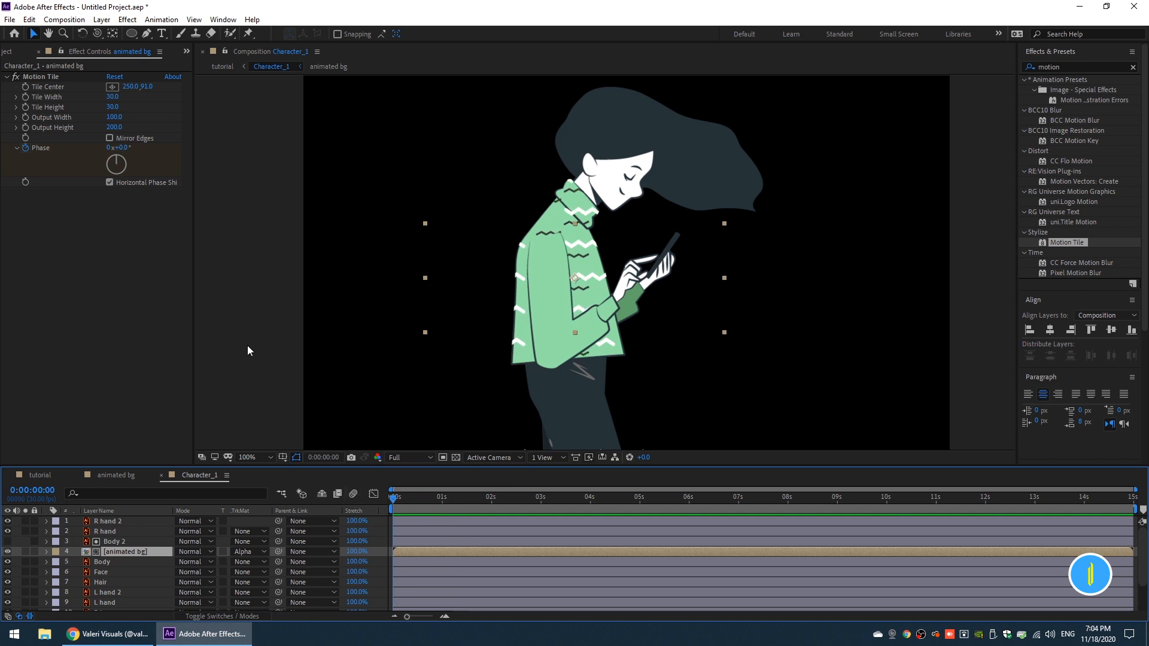
- Duplicate the animated bg layer, set the copy to No Track Matte and place it above R hand 2
{"action": "left_click", "coordinate": [108, 525]}
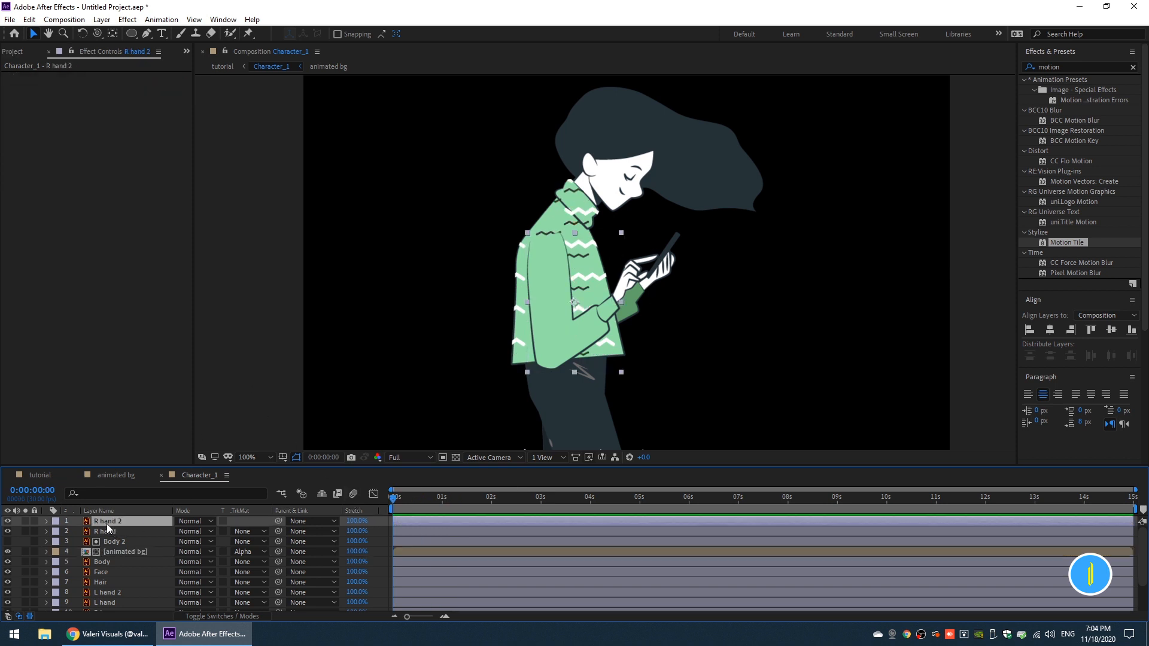
{"action": "left_click", "coordinate": [8, 522]}
{"action": "left_click", "coordinate": [7, 522]}
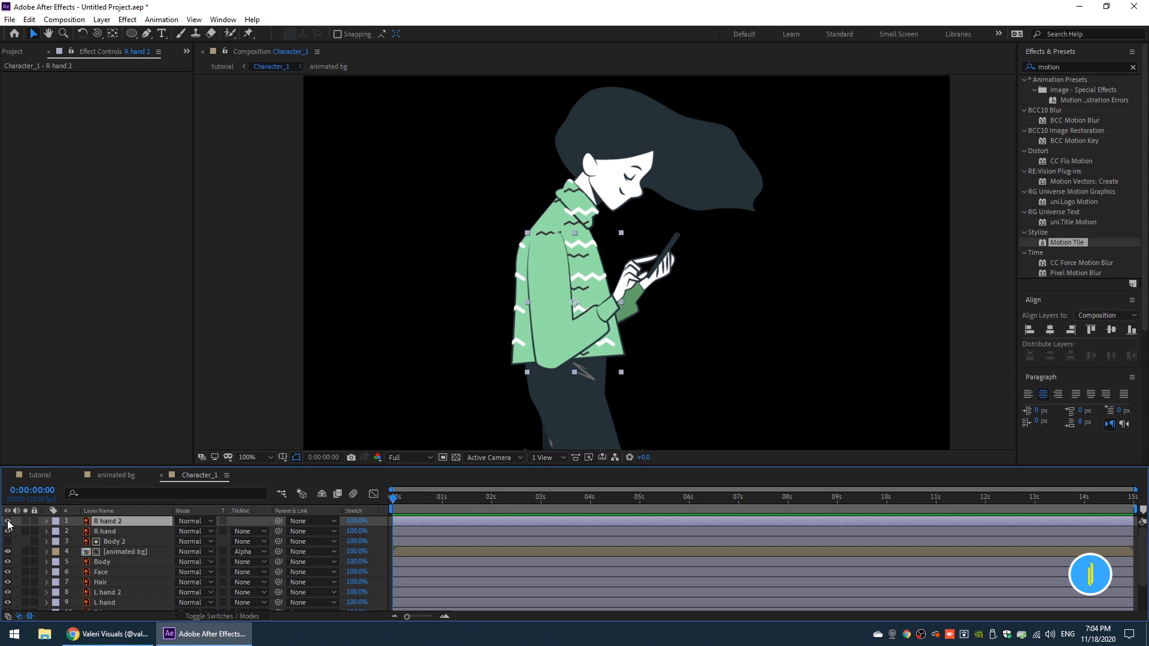
{"action": "left_click", "coordinate": [123, 553]}
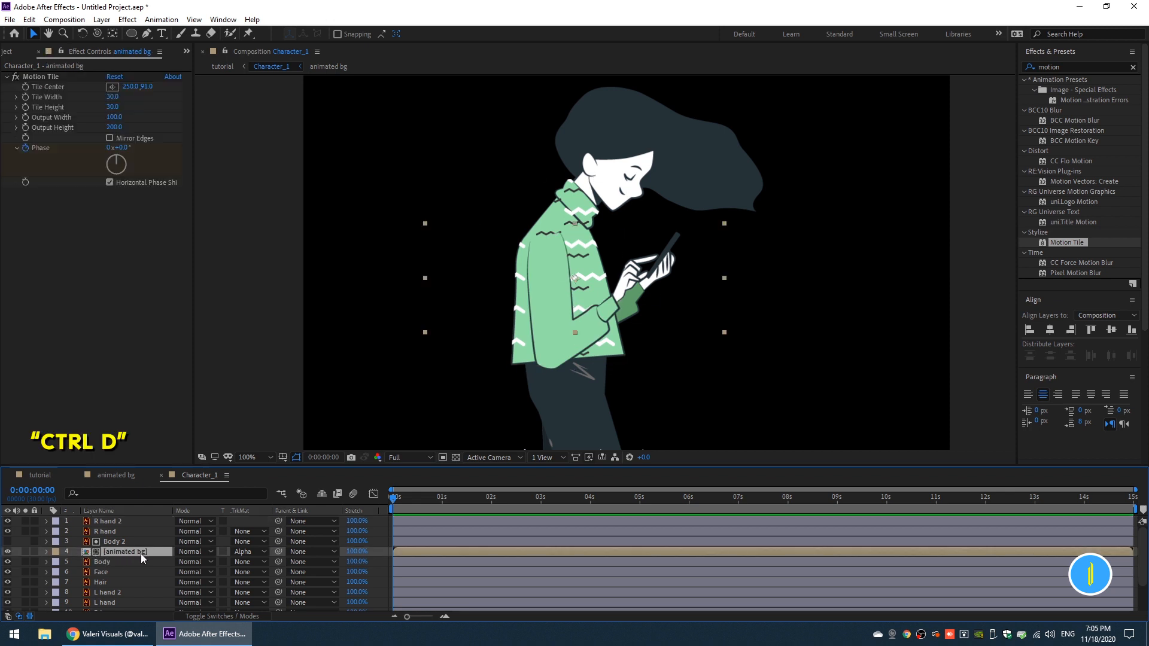
{"action": "key", "text": "ctrl+d"}
{"action": "left_click_drag", "start_coordinate": [121, 553], "coordinate": [119, 544]}
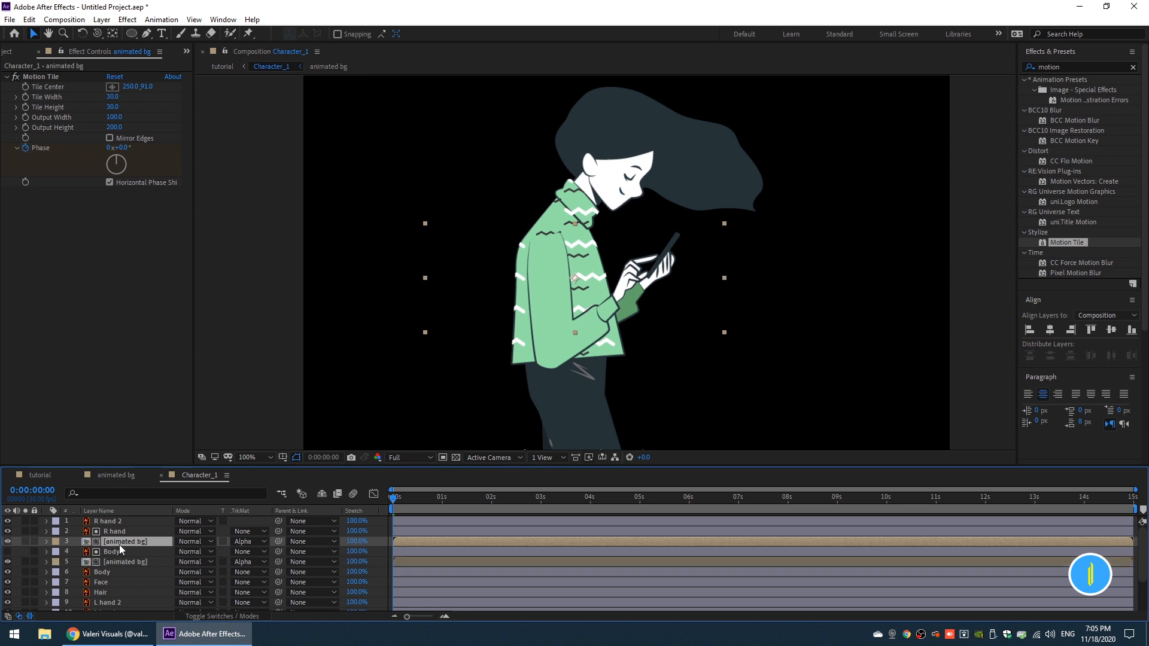
{"action": "left_click", "coordinate": [239, 543]}
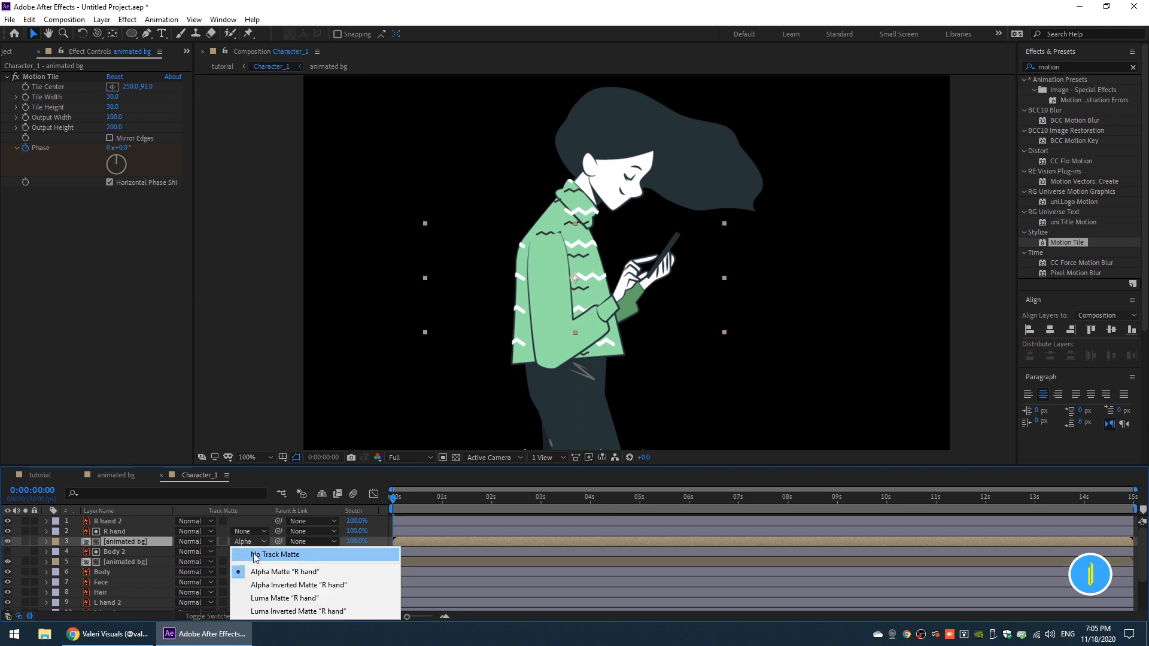
{"action": "left_click", "coordinate": [264, 554]}
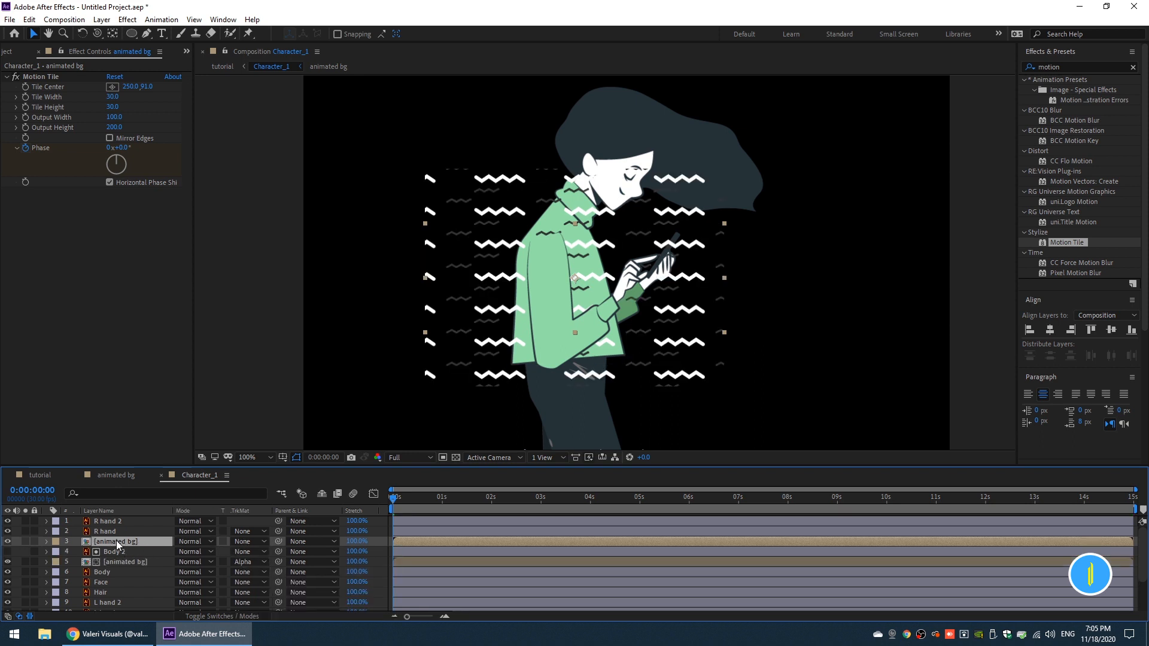
{"action": "left_click_drag", "start_coordinate": [116, 540], "coordinate": [115, 524]}
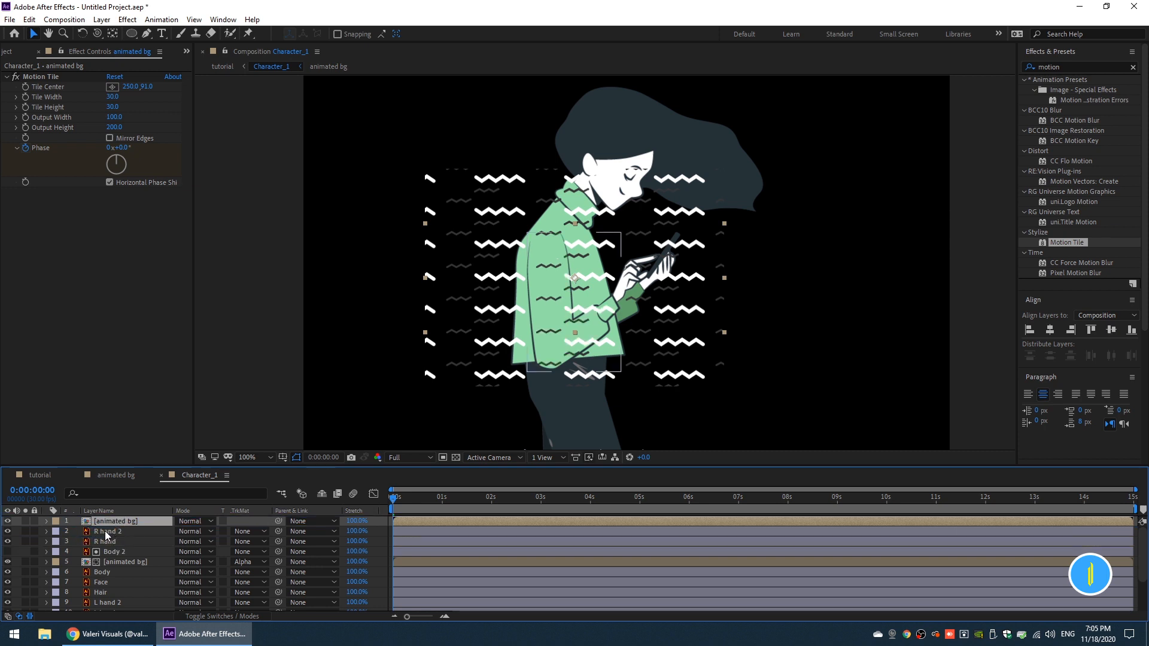
- Duplicate the R hand 2 layer and place the copy above the topmost animated bg layer
{"action": "left_click", "coordinate": [106, 534]}
{"action": "left_click", "coordinate": [7, 531]}
{"action": "left_click", "coordinate": [8, 532]}
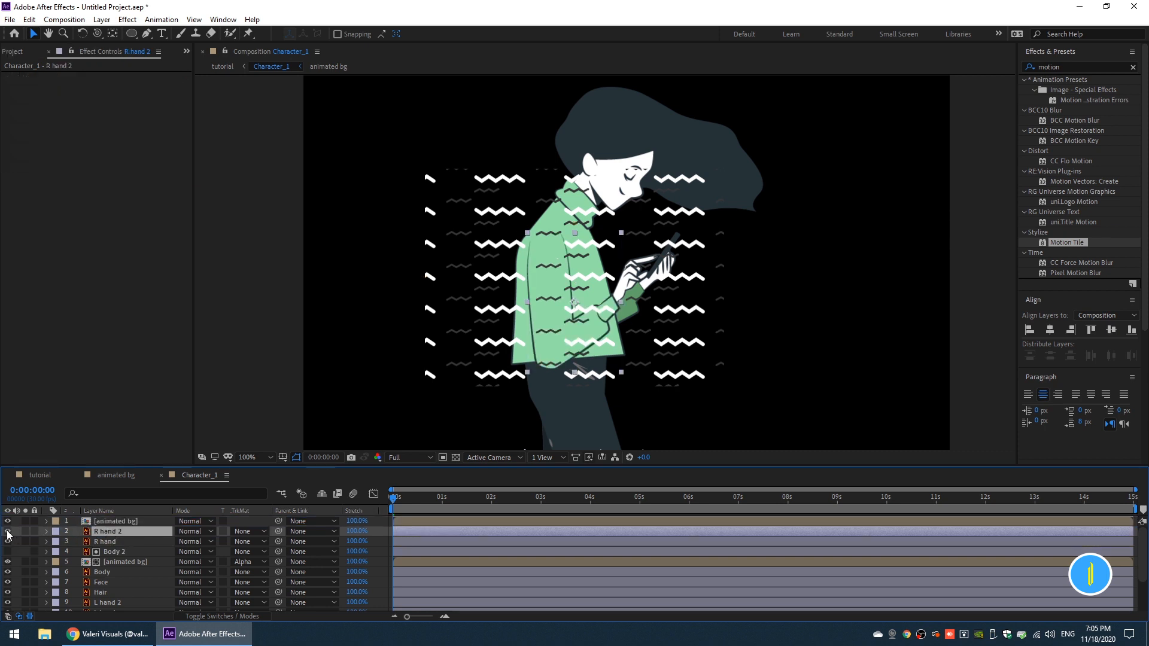
{"action": "key", "text": "ctrl+d"}
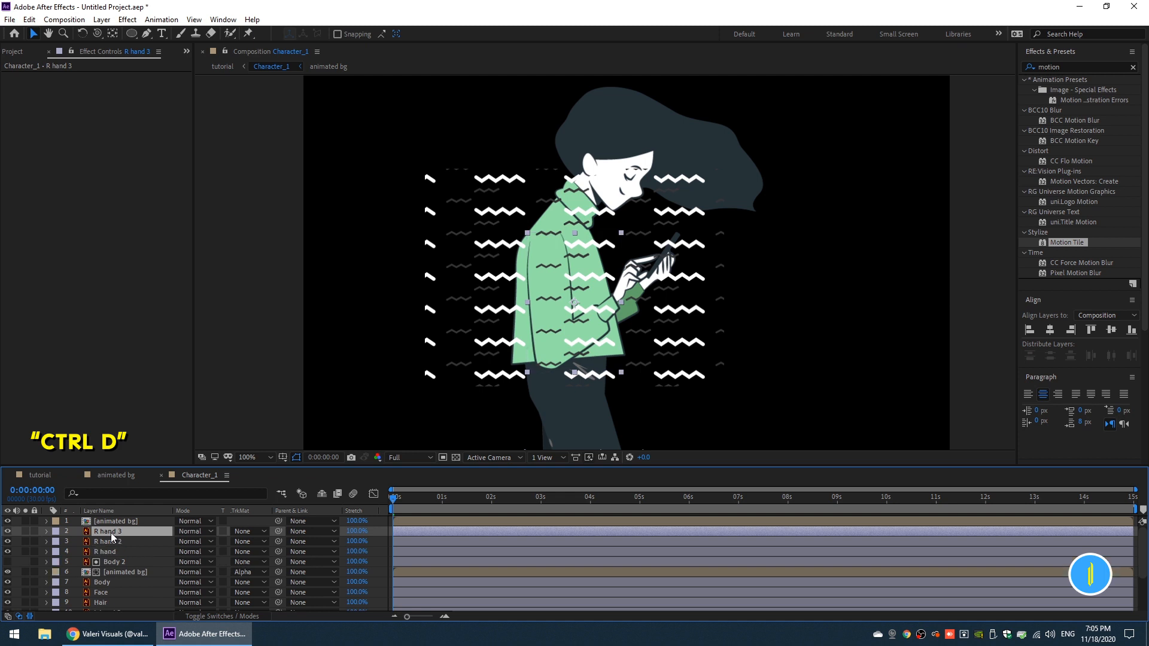
{"action": "left_click_drag", "start_coordinate": [106, 537], "coordinate": [109, 525]}
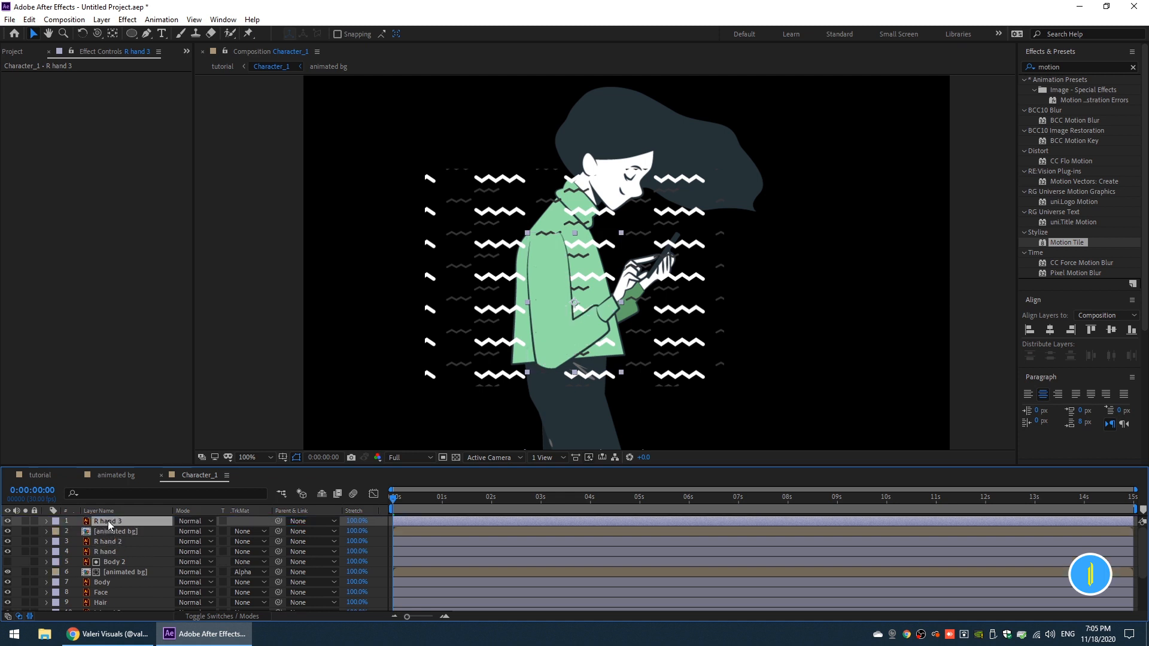
- Set the upper animated bg layer's track matte to Alpha Matte "R hand 3"
{"action": "left_click", "coordinate": [138, 532]}
{"action": "left_click", "coordinate": [236, 532]}
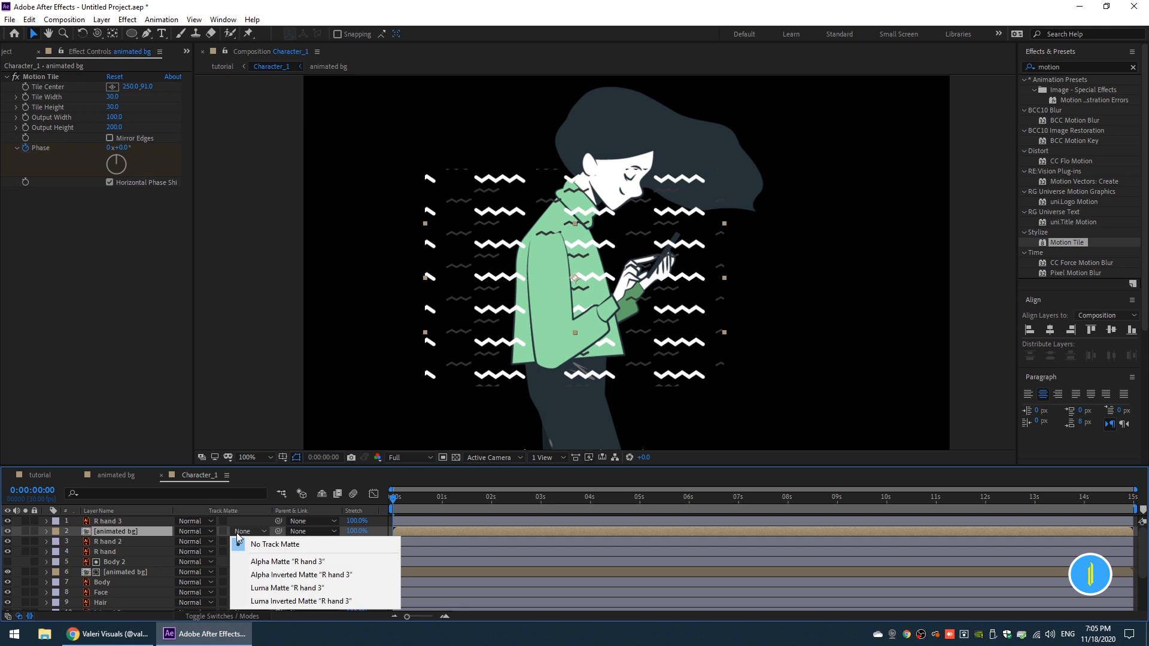
{"action": "left_click", "coordinate": [259, 562]}
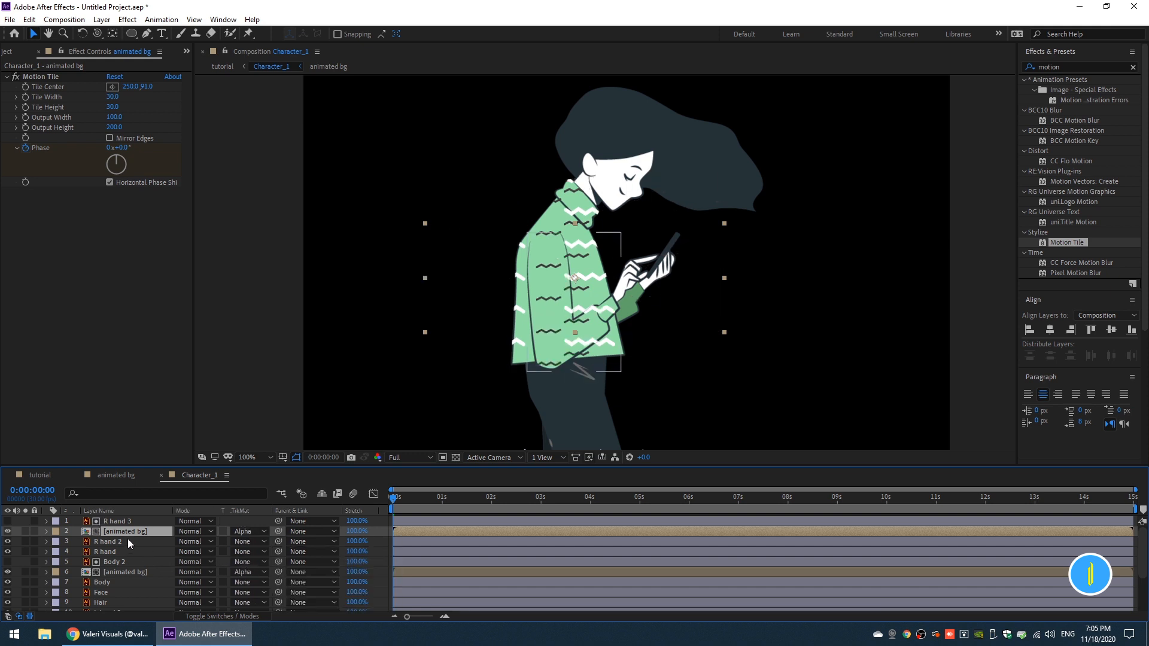
- Set the upper animated bg layer's rotation to 90° and preview the sleeve pattern, returning to the first frame
{"action": "key", "text": "r"}
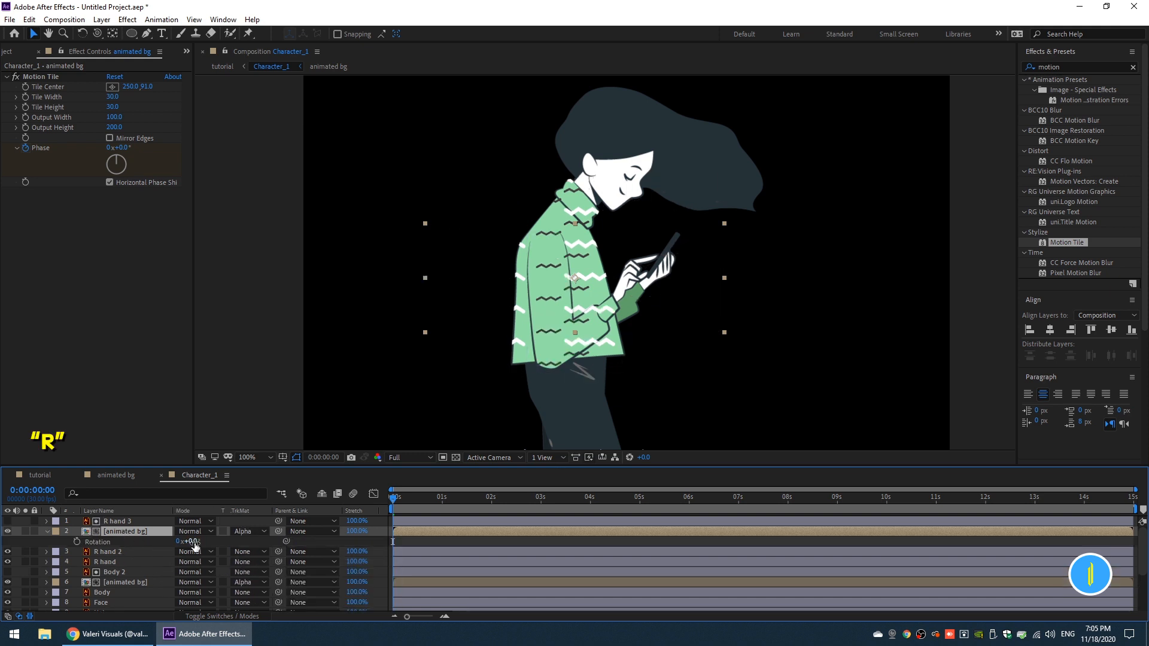
{"action": "left_click", "coordinate": [192, 542]}
{"action": "type", "text": "90"}
{"action": "key", "text": "Return"}
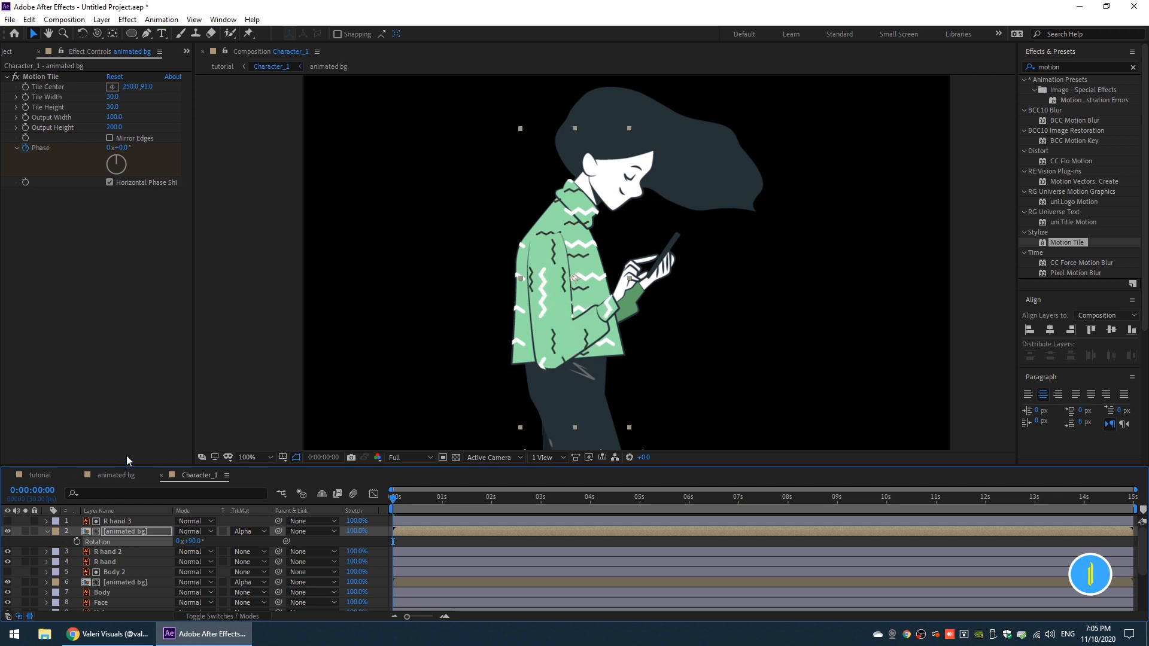
{"action": "key", "text": "space"}
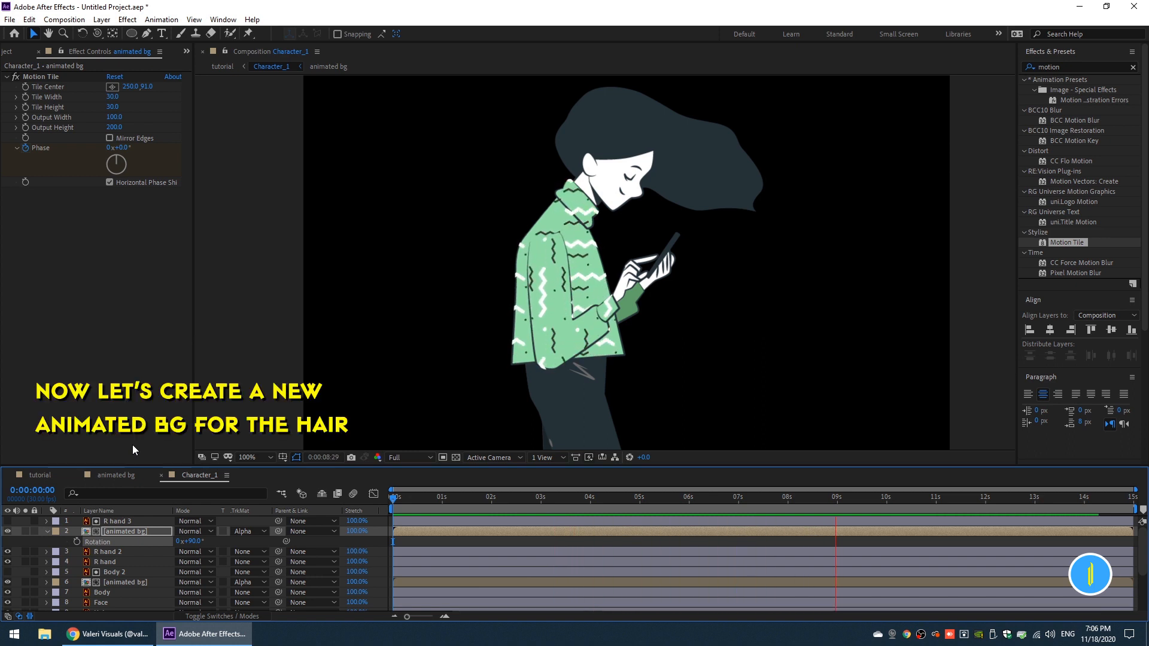
{"action": "key", "text": "space"}
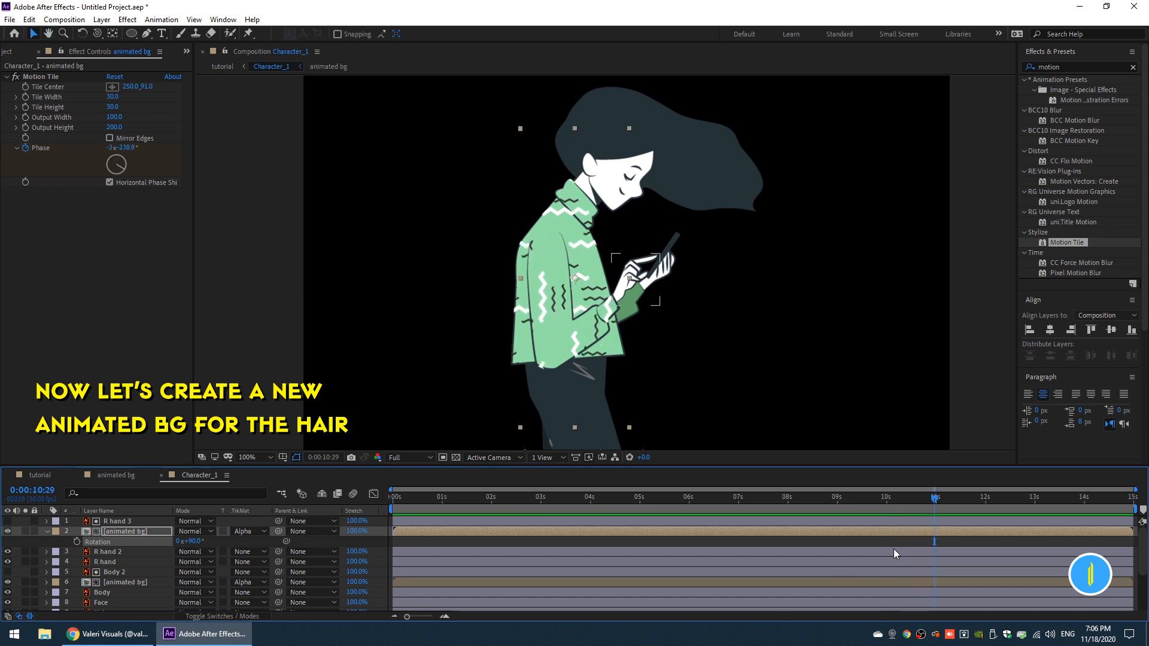
{"action": "left_click", "coordinate": [922, 500]}
{"action": "left_click_drag", "start_coordinate": [922, 501], "coordinate": [388, 501]}
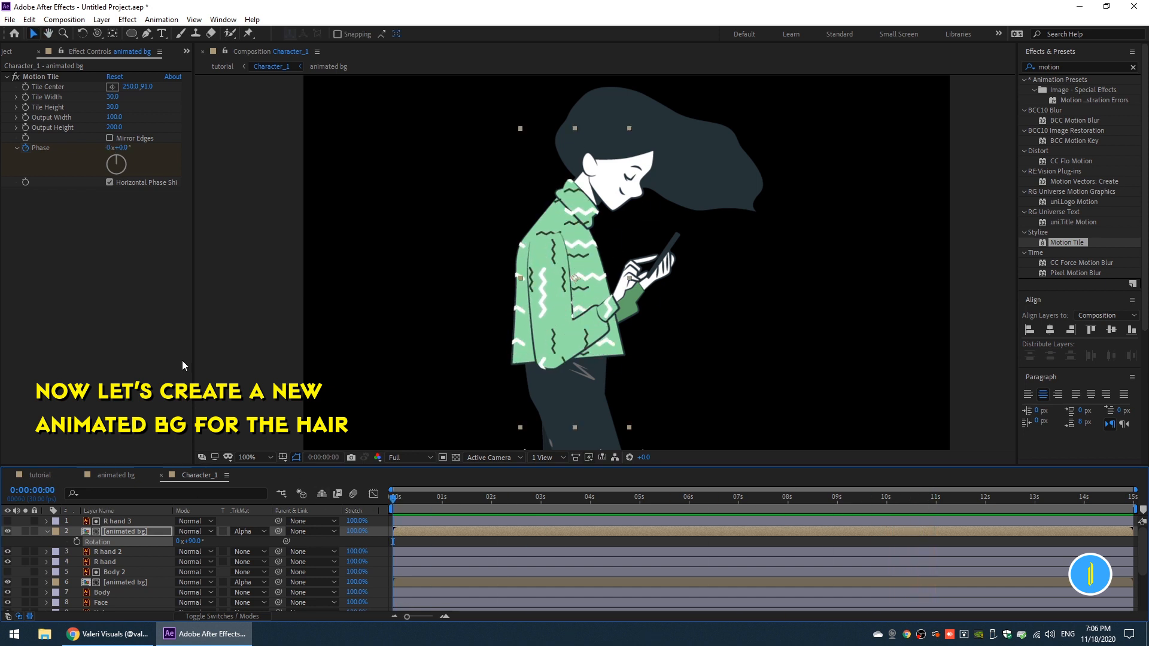
{"action": "left_click", "coordinate": [46, 532]}
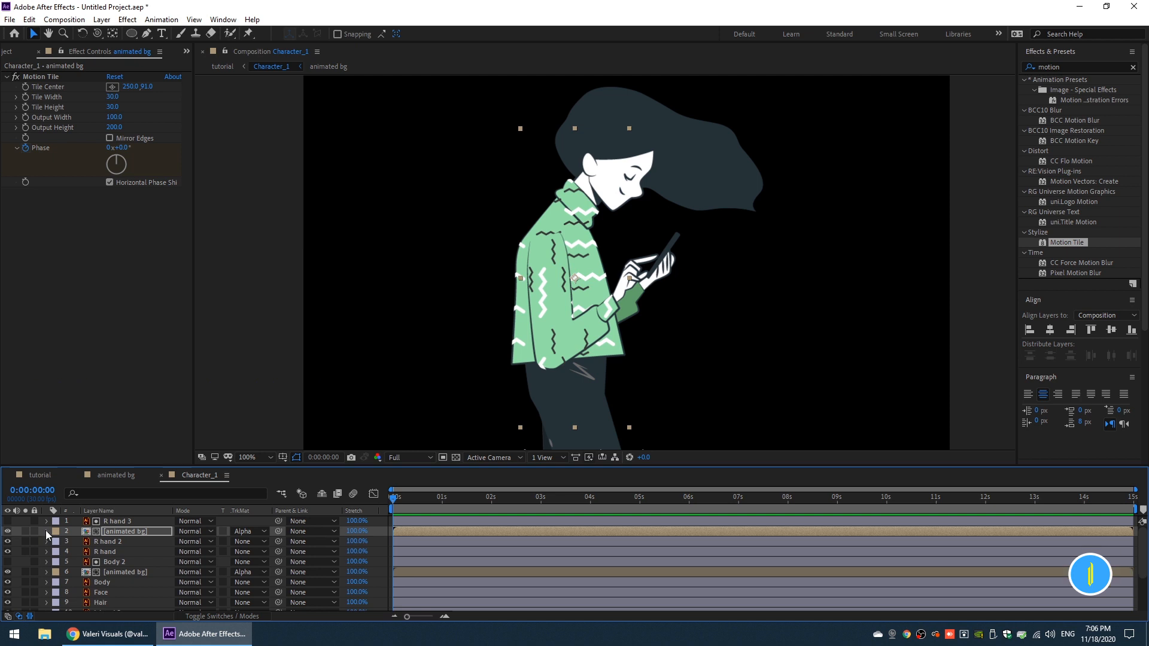
- Toggle the Hair layer's visibility to check which part of the character it covers
{"action": "scroll", "coordinate": [128, 573], "scroll_direction": "down", "scroll_amount": 1}
{"action": "left_click", "coordinate": [96, 572]}
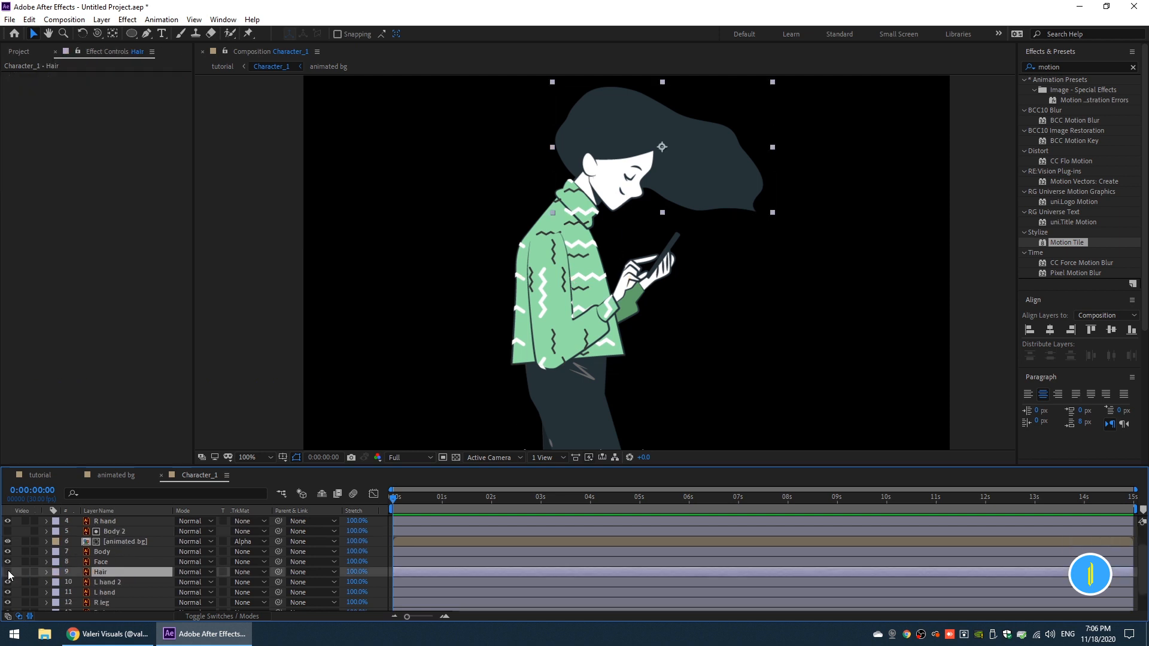
{"action": "left_click", "coordinate": [8, 573]}
{"action": "left_click", "coordinate": [8, 573]}
- Create a 500 × 500 px, 15-second composition at 30 fps named "animated bg hair"
{"action": "left_click", "coordinate": [64, 19]}
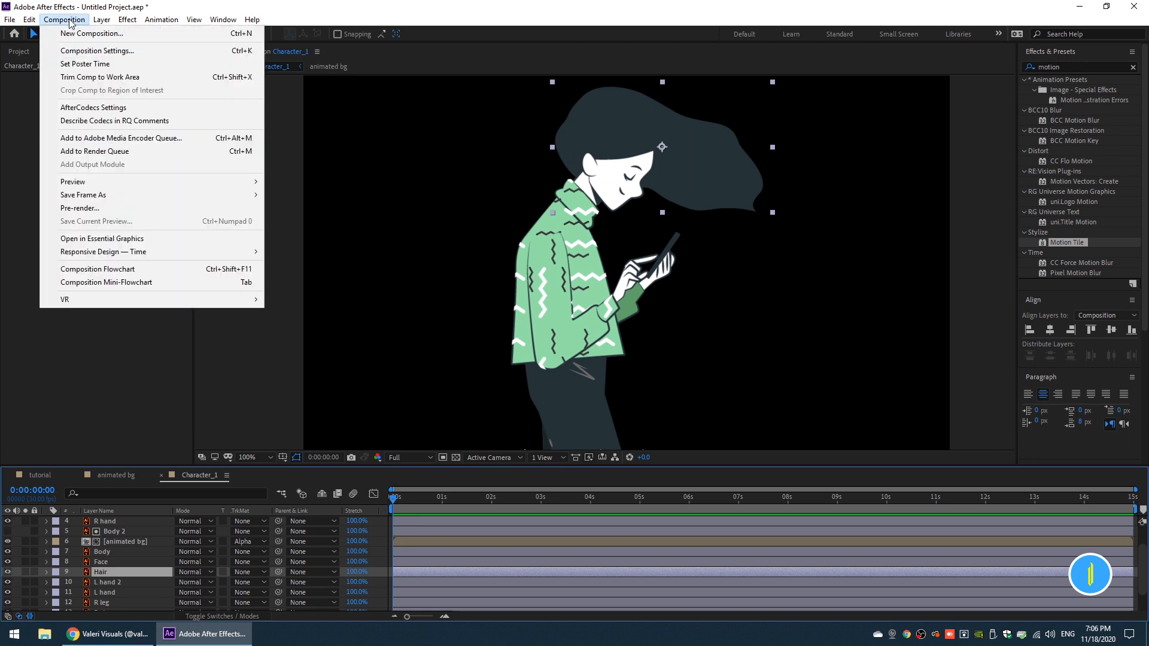
{"action": "left_click", "coordinate": [96, 51]}
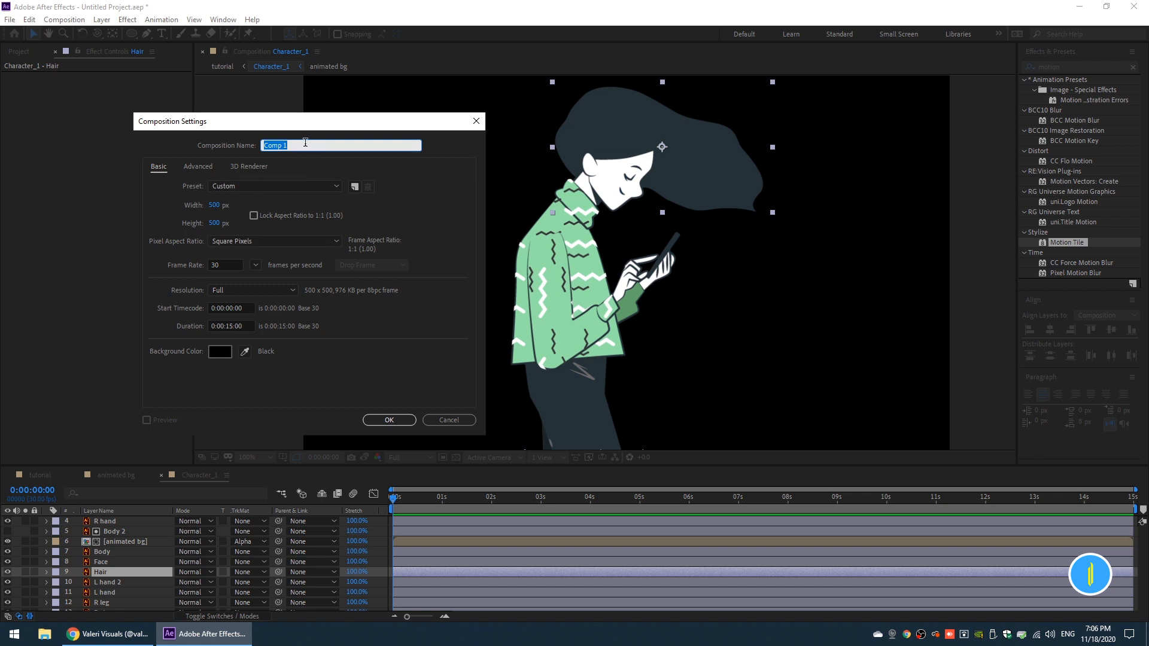
{"action": "type", "text": "animated bg hair"}
{"action": "left_click", "coordinate": [381, 421]}
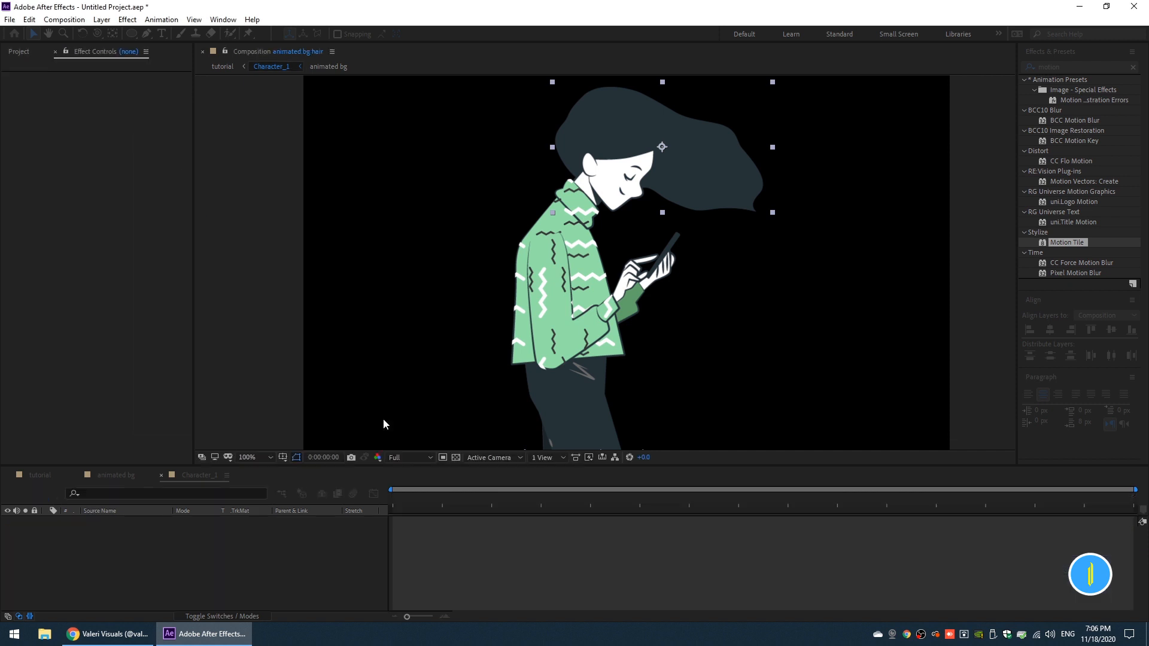
- Draw a straight horizontal line about 470 px long across the composition with the Pen tool, using no fill and a white 10 px stroke
{"action": "left_click", "coordinate": [146, 33]}
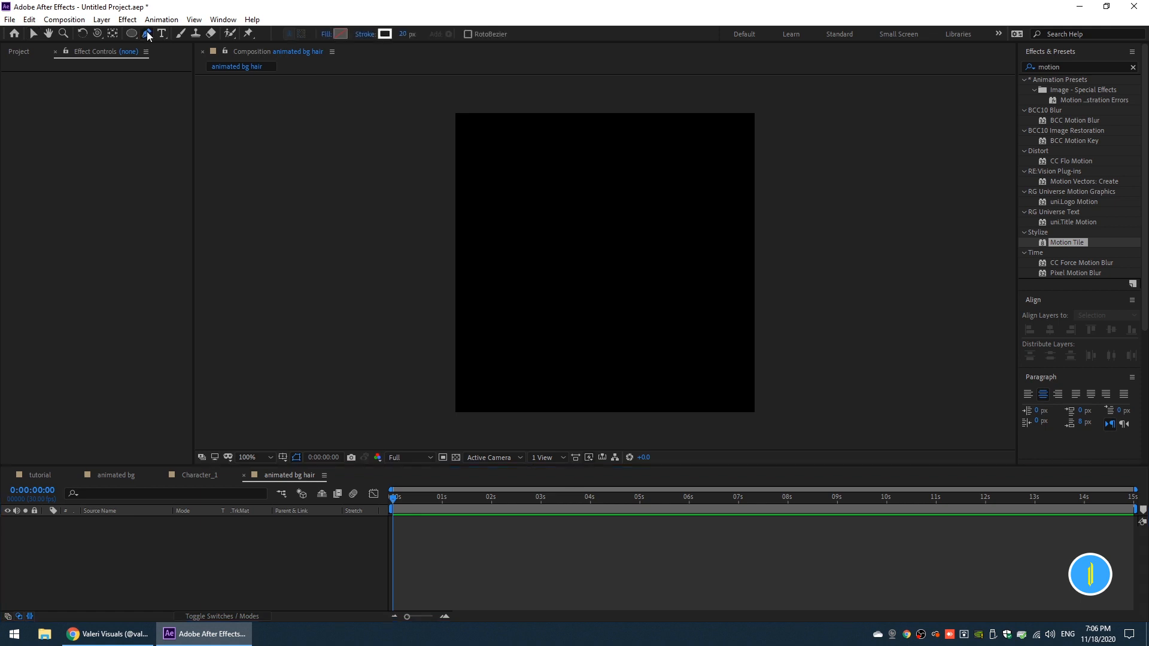
{"action": "left_click", "coordinate": [324, 34]}
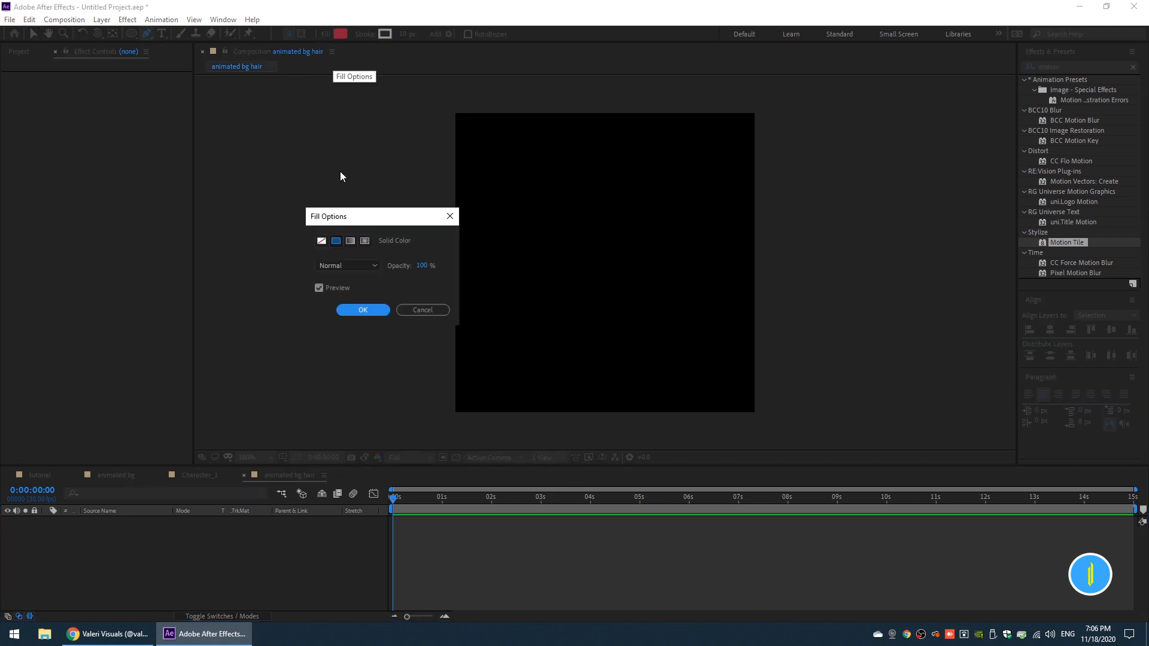
{"action": "left_click", "coordinate": [318, 240]}
{"action": "left_click", "coordinate": [360, 308]}
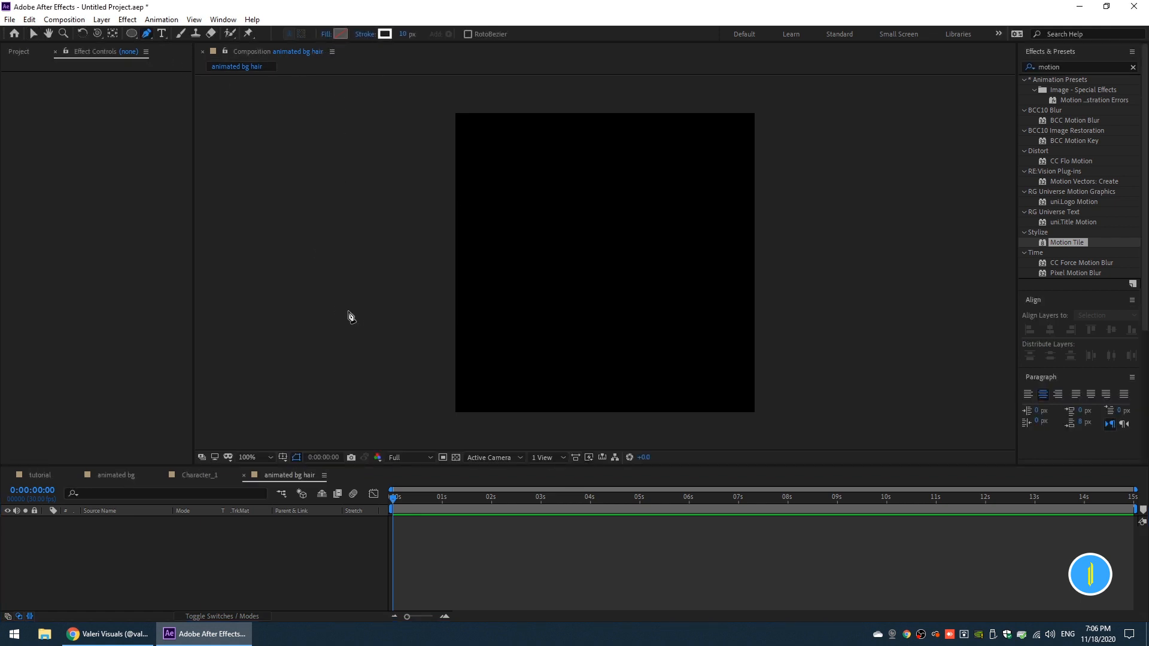
{"action": "left_click", "coordinate": [465, 265]}
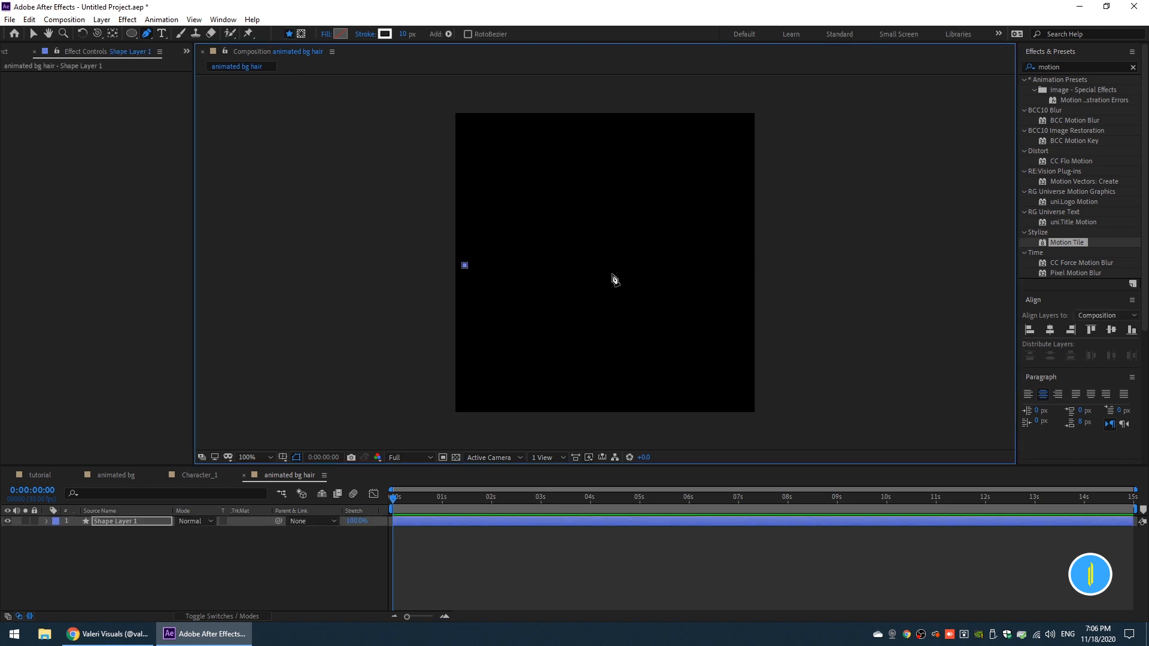
{"action": "left_click", "coordinate": [746, 265]}
{"action": "left_click", "coordinate": [746, 265]}
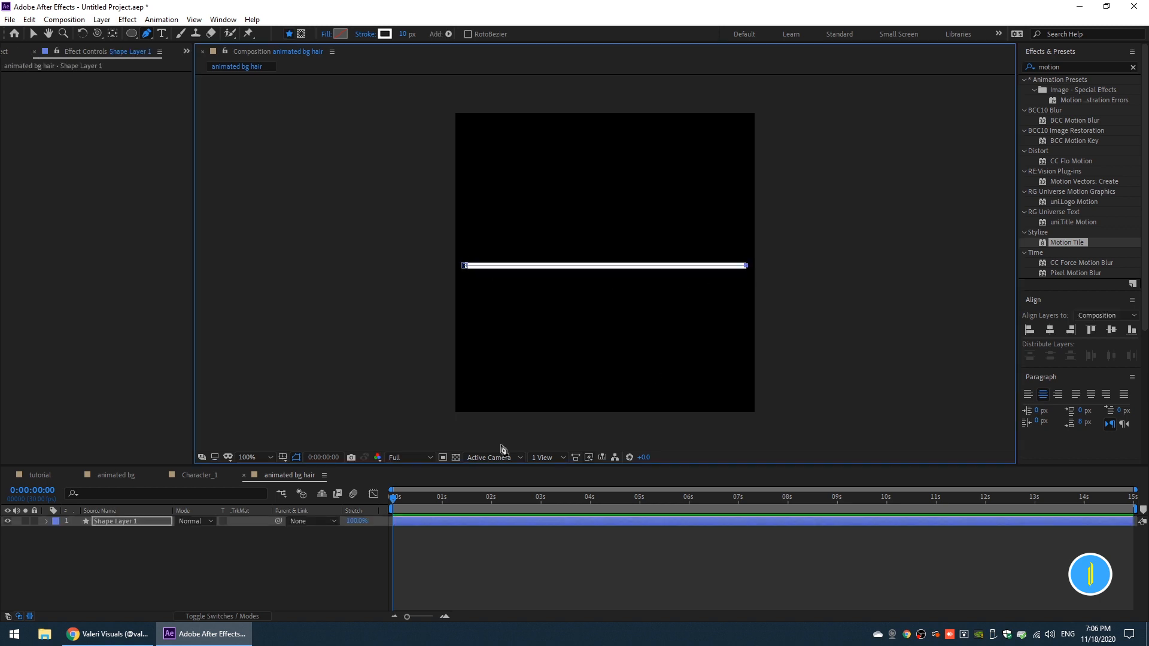
- Set the line cap of Shape Layer 1's Stroke 1 to Round Cap
{"action": "left_click", "coordinate": [47, 521]}
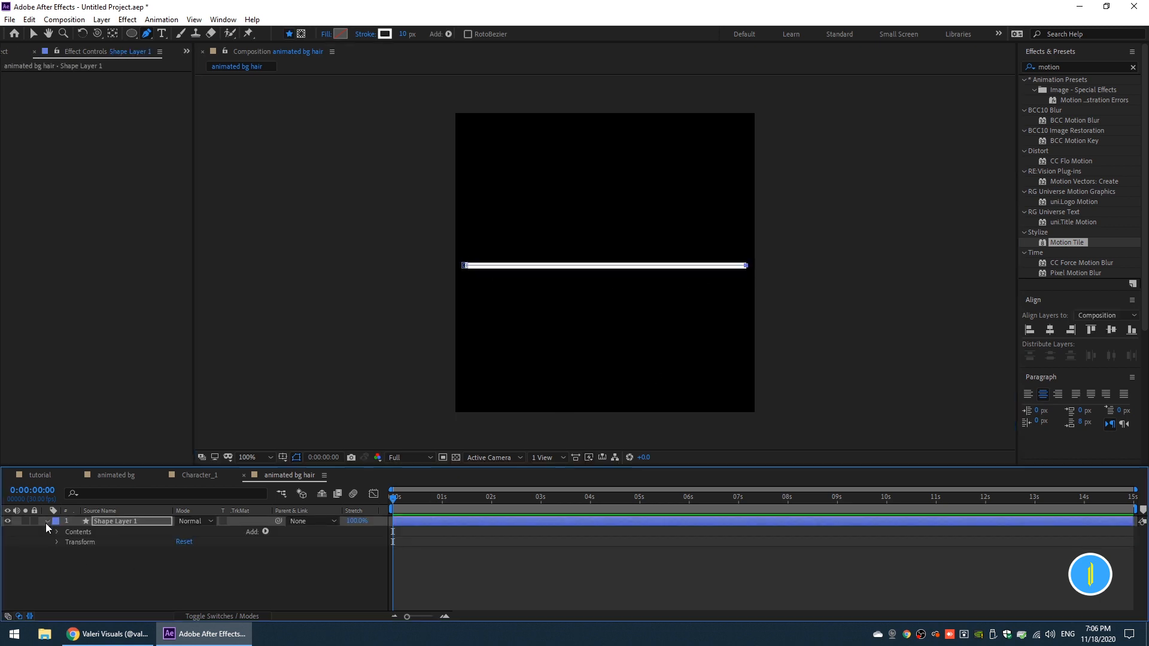
{"action": "left_click", "coordinate": [56, 531]}
{"action": "left_click", "coordinate": [66, 542]}
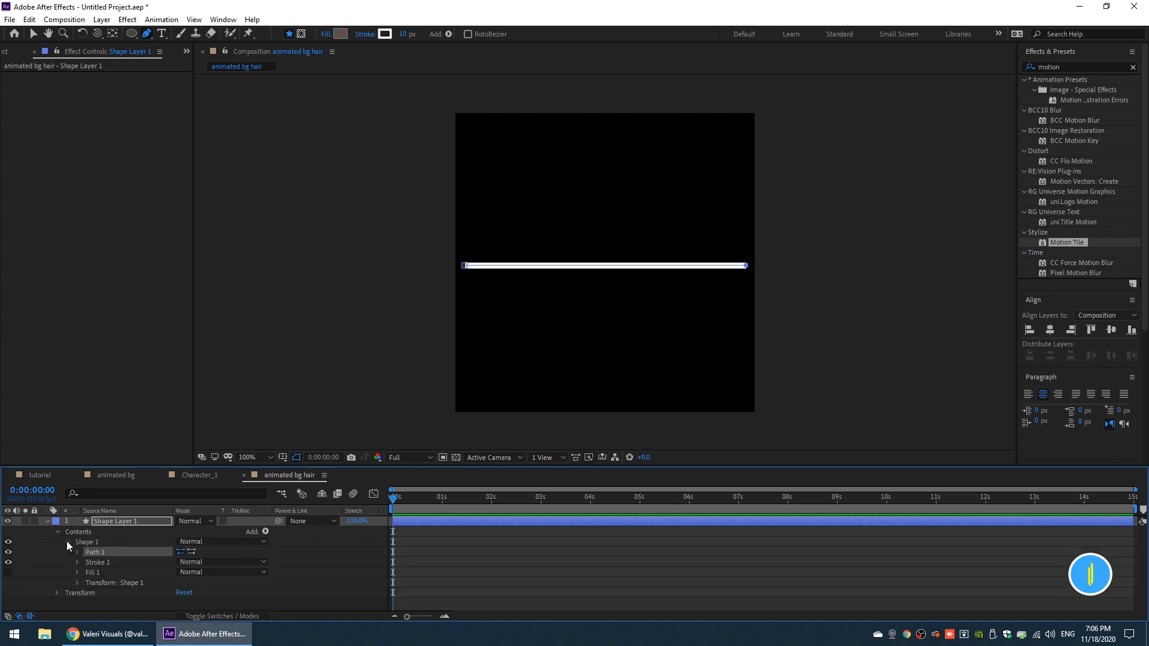
{"action": "left_click", "coordinate": [78, 561]}
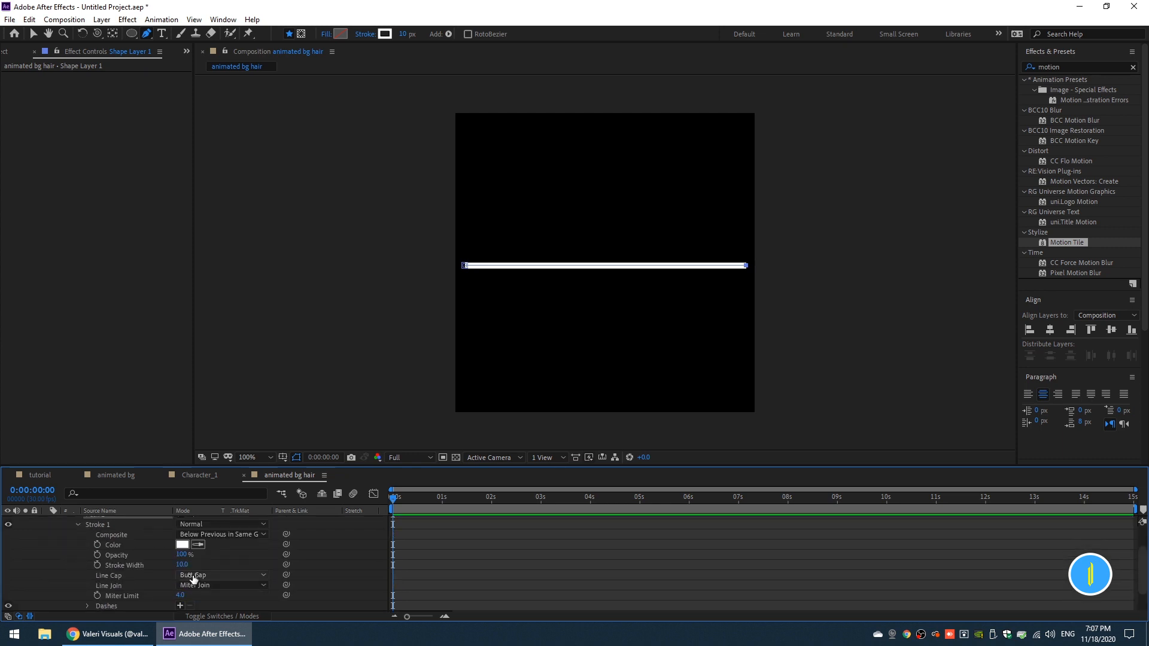
{"action": "scroll", "coordinate": [457, 284], "scroll_direction": "up", "scroll_amount": 1}
{"action": "left_click_drag", "start_coordinate": [579, 283], "coordinate": [349, 282]}
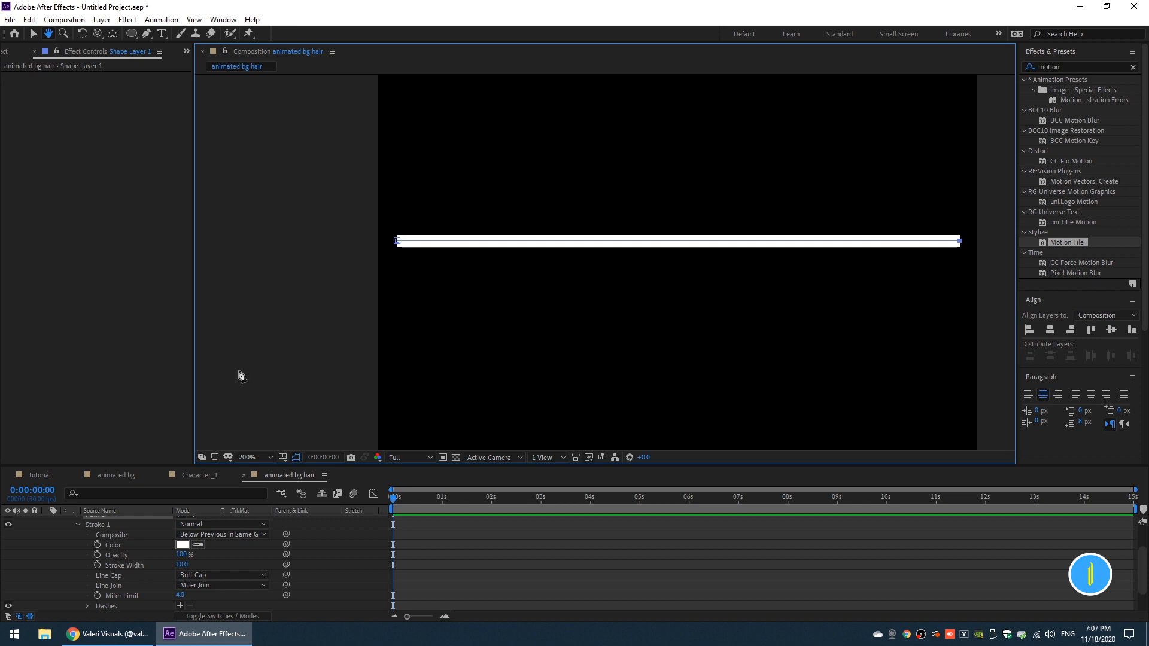
{"action": "left_click_drag", "start_coordinate": [533, 340], "coordinate": [497, 334]}
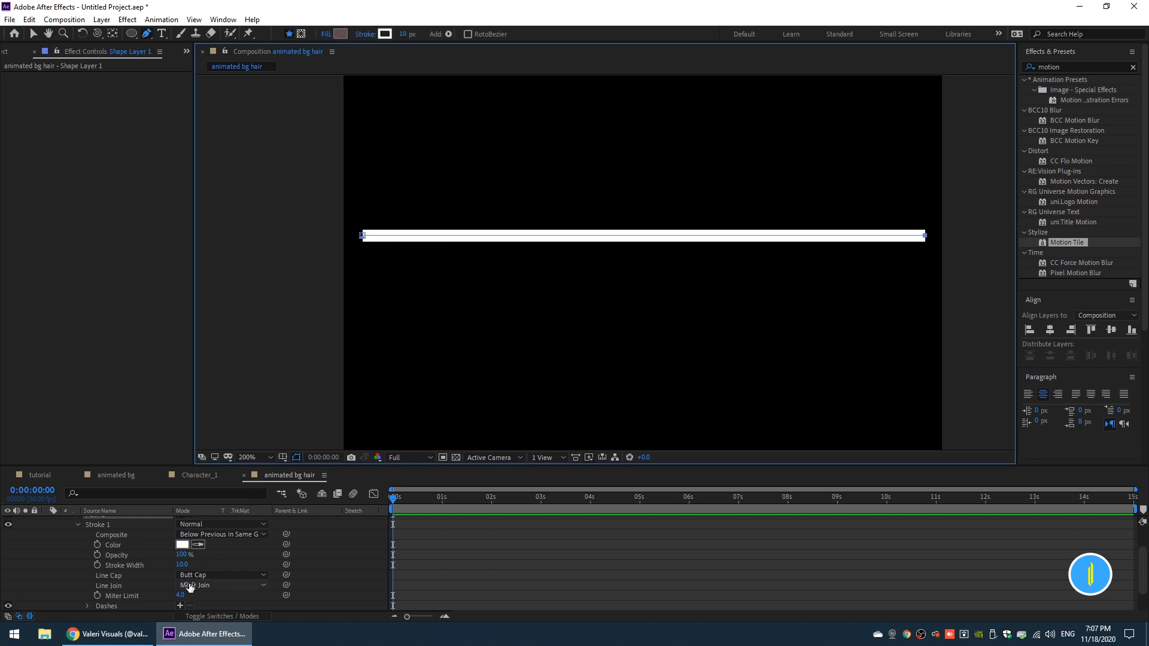
{"action": "left_click", "coordinate": [189, 575]}
{"action": "left_click", "coordinate": [203, 550]}
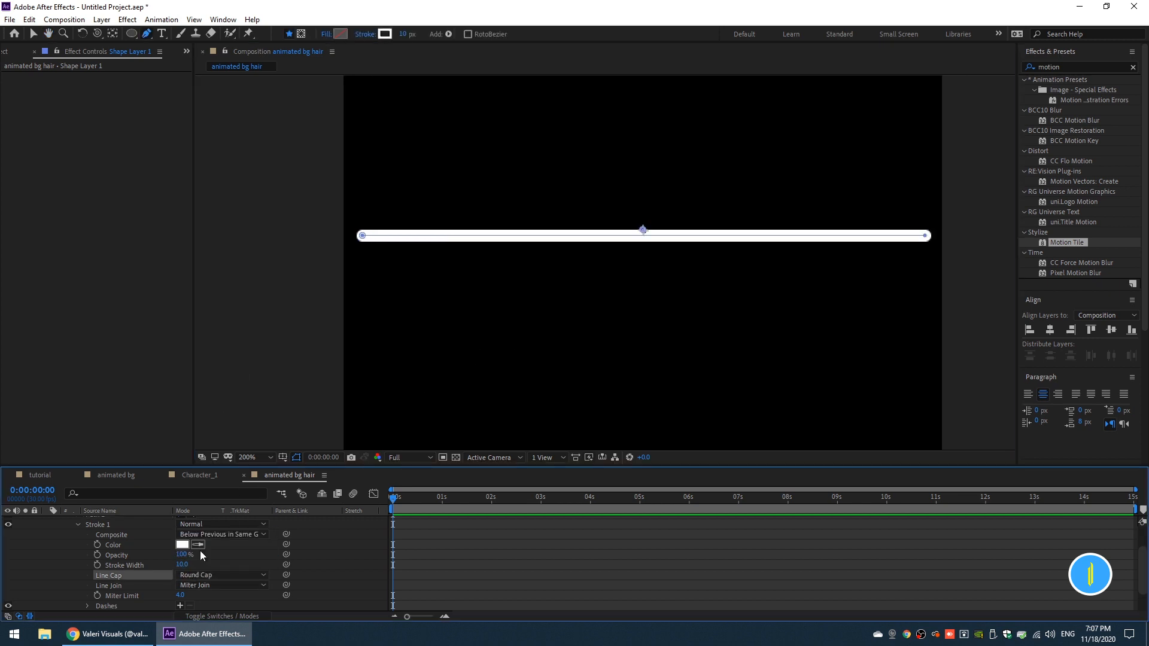
- Add a Zig Zag operator to the line on Shape Layer 1
{"action": "scroll", "coordinate": [90, 557], "scroll_direction": "up", "scroll_amount": 1}
{"action": "scroll", "coordinate": [58, 544], "scroll_direction": "up", "scroll_amount": 1}
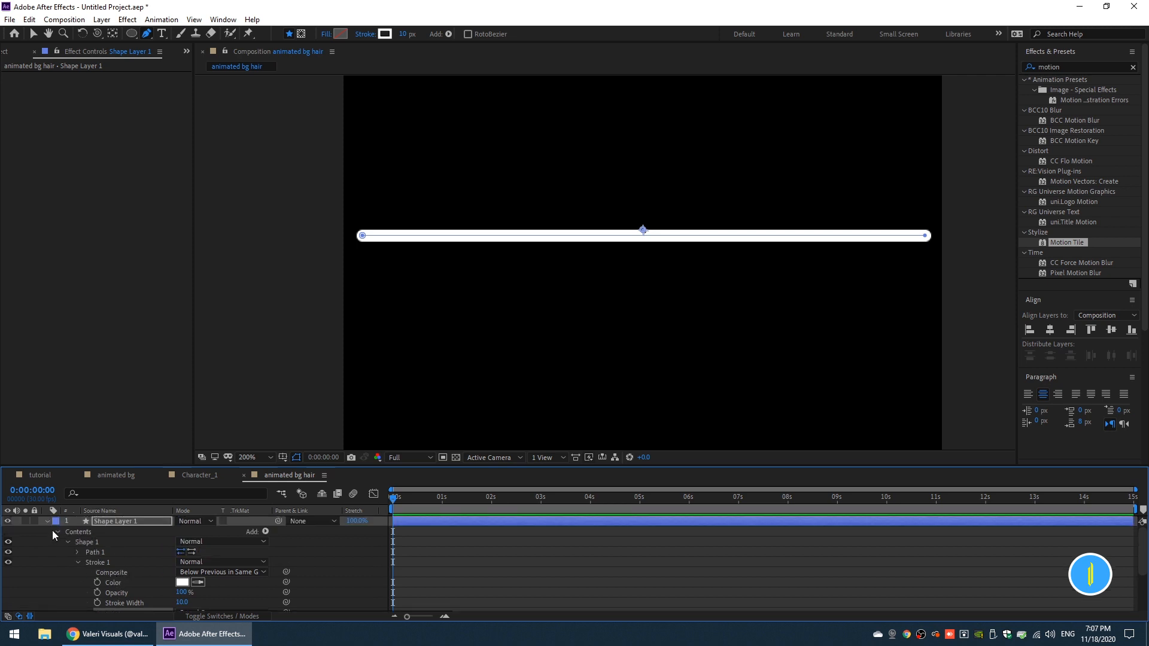
{"action": "left_click", "coordinate": [56, 532]}
{"action": "left_click", "coordinate": [266, 531]}
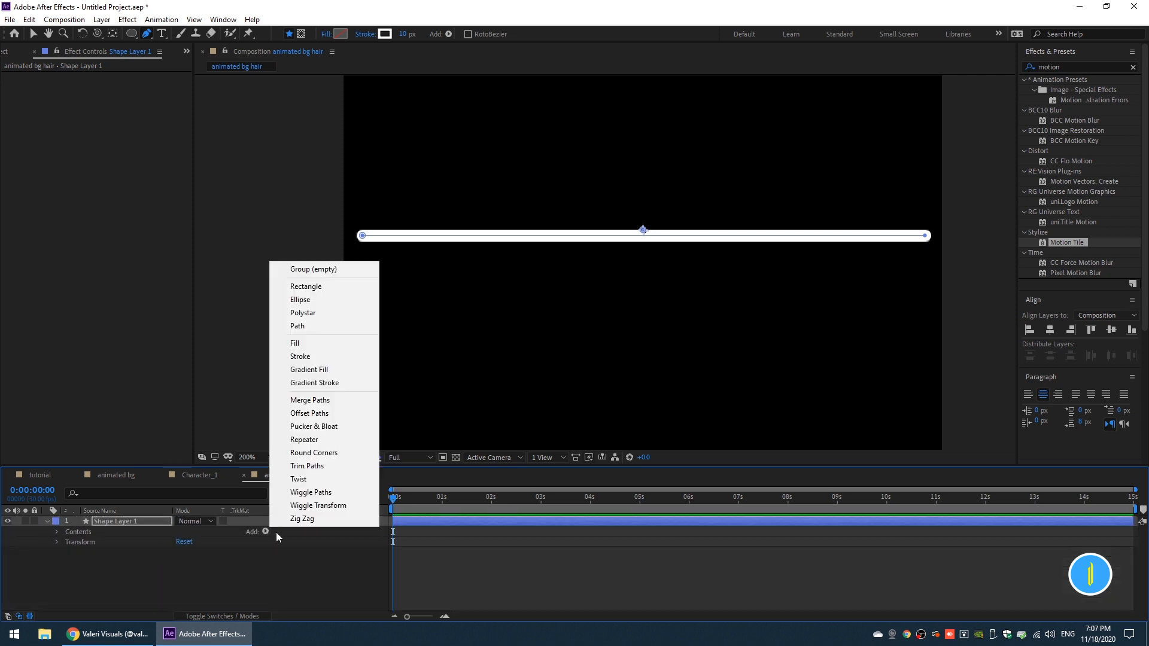
{"action": "left_click", "coordinate": [289, 521]}
{"action": "scroll", "coordinate": [110, 572], "scroll_direction": "down", "scroll_amount": 1}
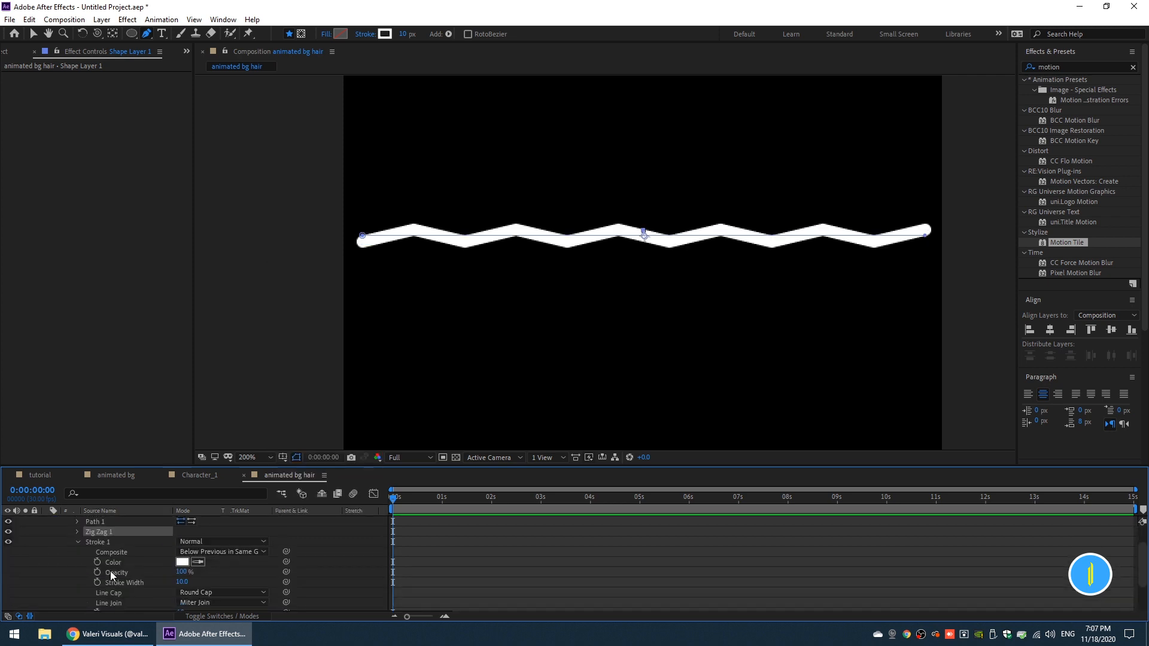
- Set Zig Zag 1's Points to Smooth and its Ridges per segment to 4 on Shape Layer 1
{"action": "left_click", "coordinate": [78, 542]}
{"action": "left_click", "coordinate": [76, 563]}
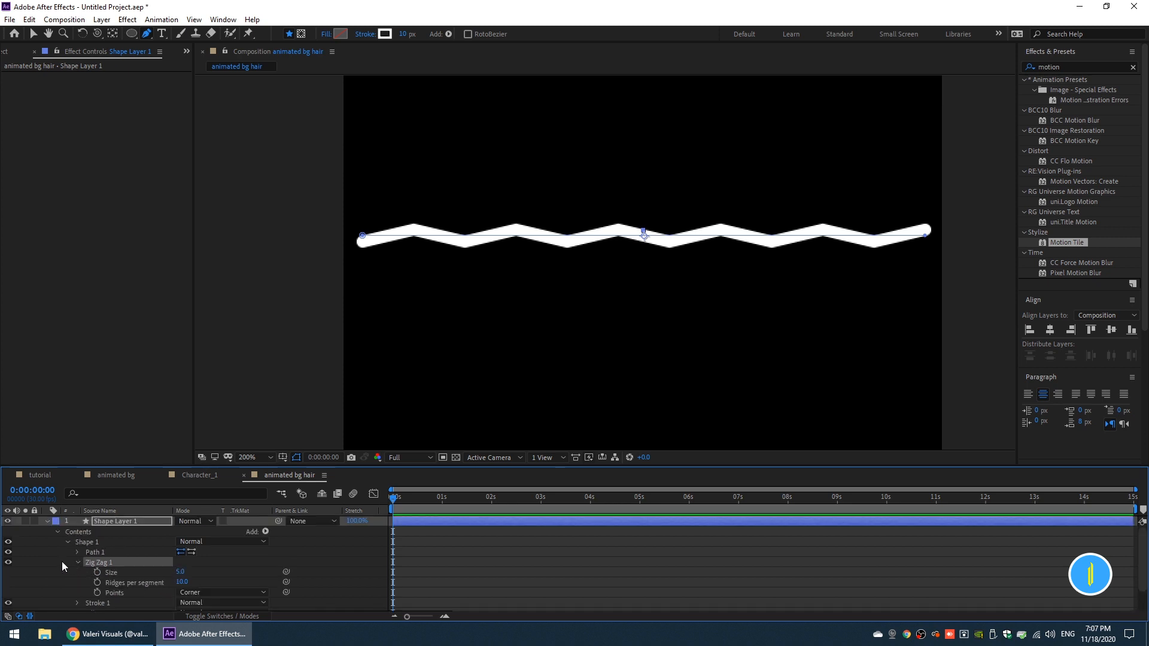
{"action": "scroll", "coordinate": [62, 561], "scroll_direction": "down", "scroll_amount": 1}
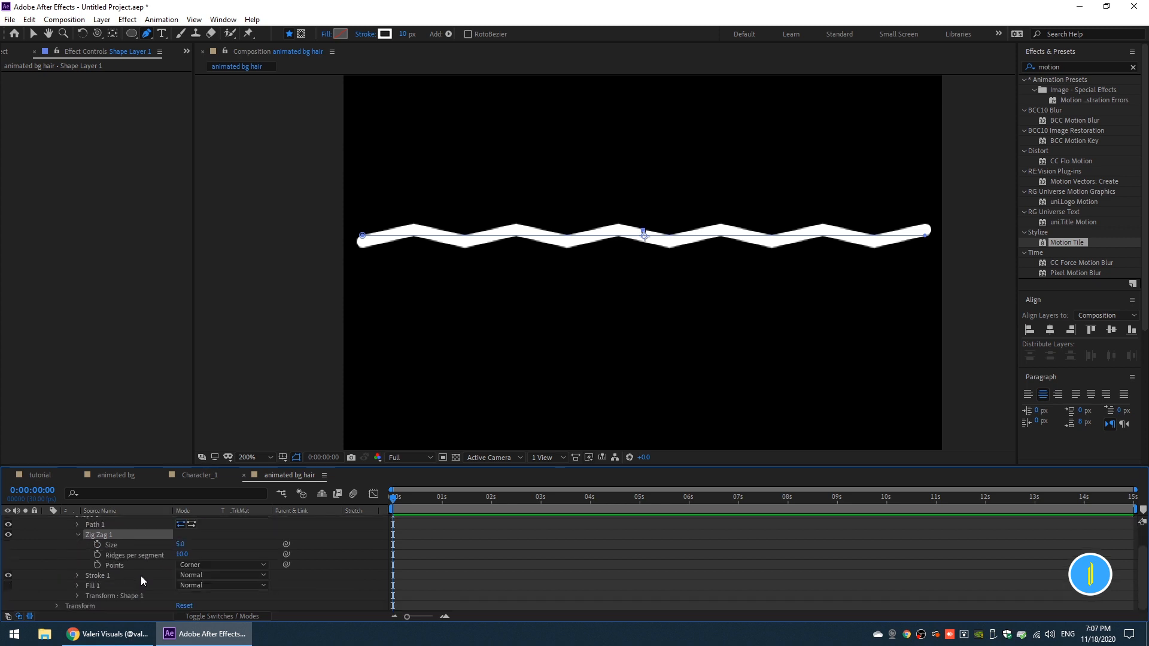
{"action": "left_click", "coordinate": [182, 566]}
{"action": "left_click", "coordinate": [206, 591]}
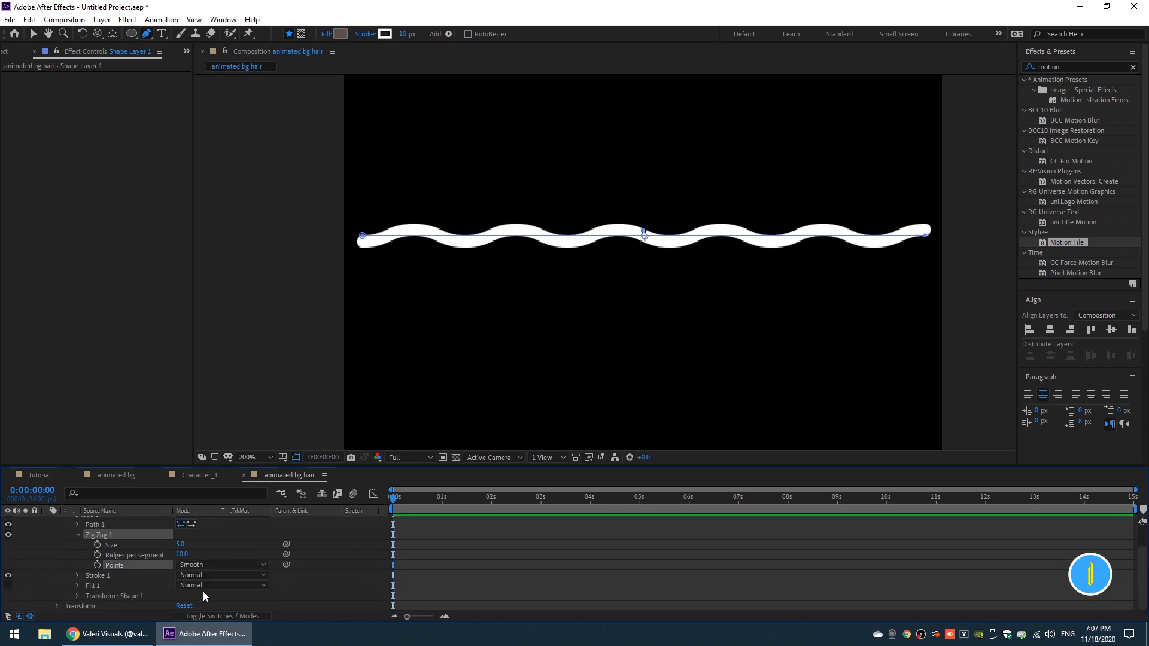
{"action": "mouse_move", "coordinate": [180, 545]}
{"action": "left_mouse_down"}
{"action": "mouse_move", "coordinate": [210, 546]}
{"action": "mouse_move", "coordinate": [172, 555]}
{"action": "left_mouse_up"}
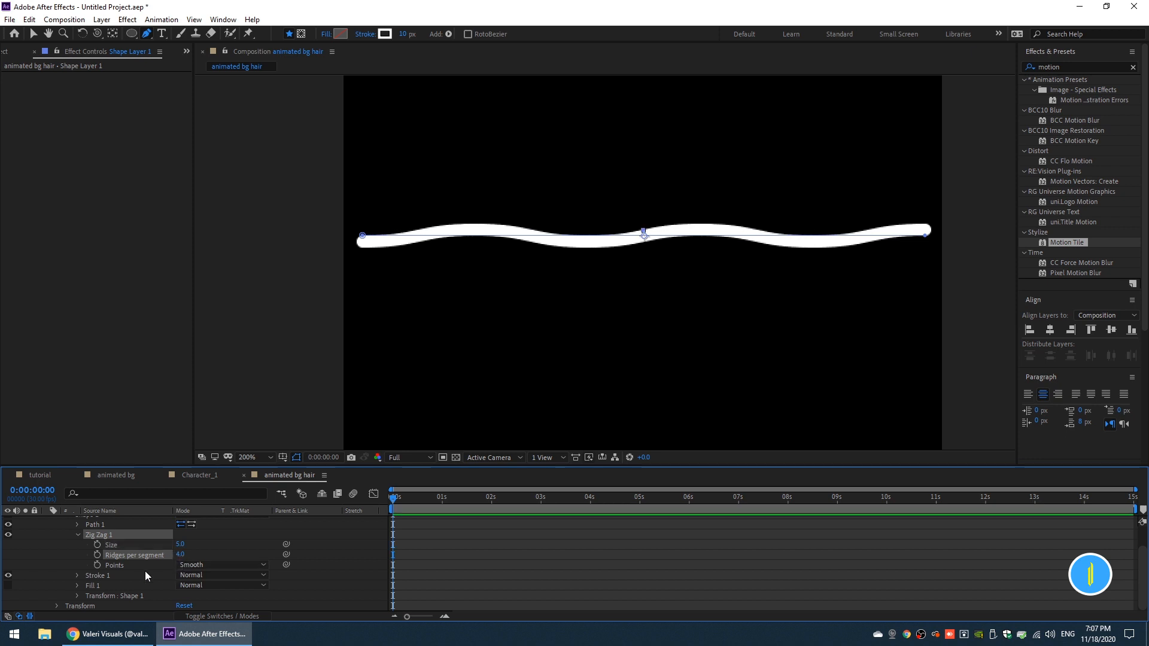
- Add Trim Paths to Shape Layer 1's wavy line and set its Start to 20%
{"action": "scroll", "coordinate": [106, 574], "scroll_direction": "up", "scroll_amount": 2}
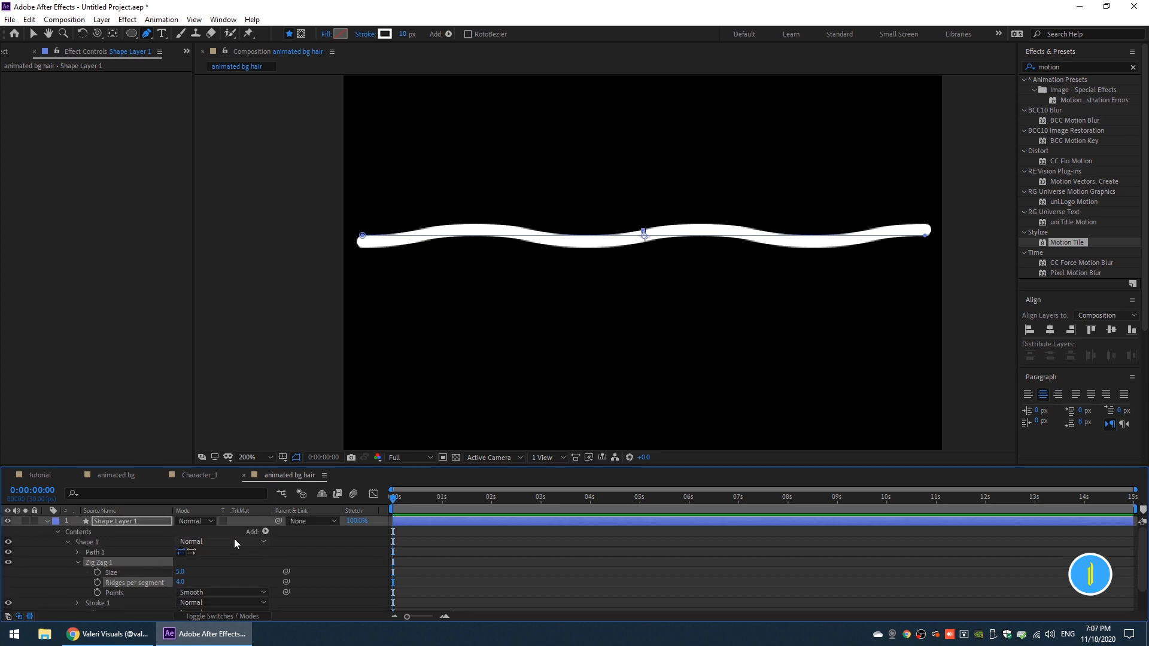
{"action": "left_click", "coordinate": [265, 532]}
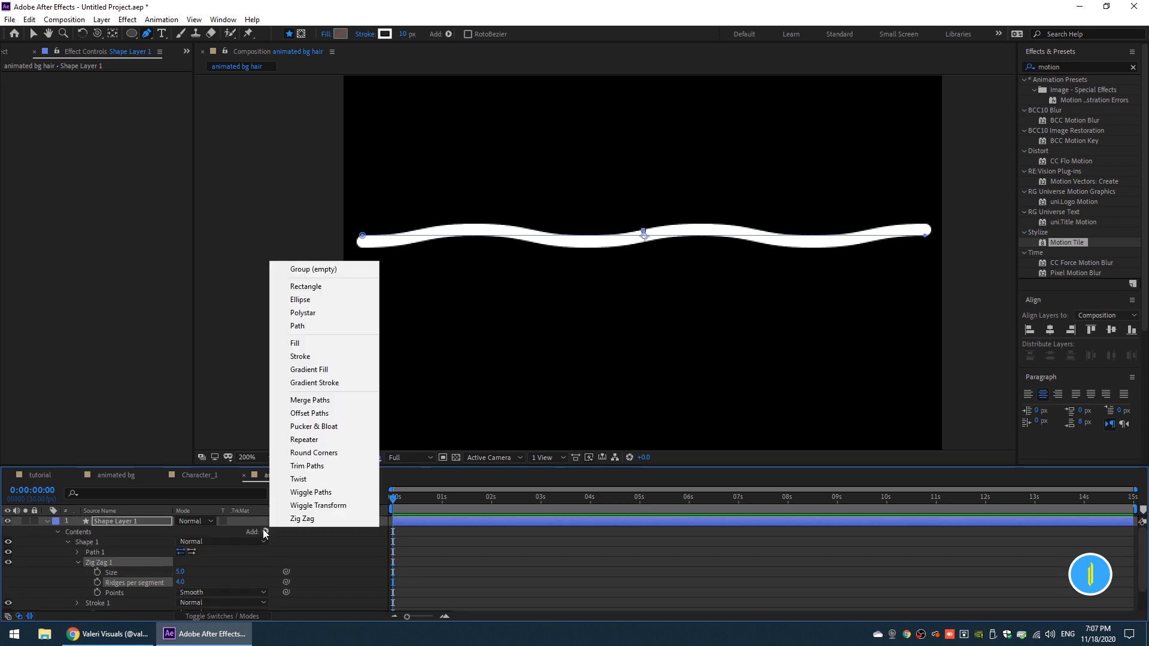
{"action": "left_click", "coordinate": [294, 467]}
{"action": "scroll", "coordinate": [115, 575], "scroll_direction": "down", "scroll_amount": 2}
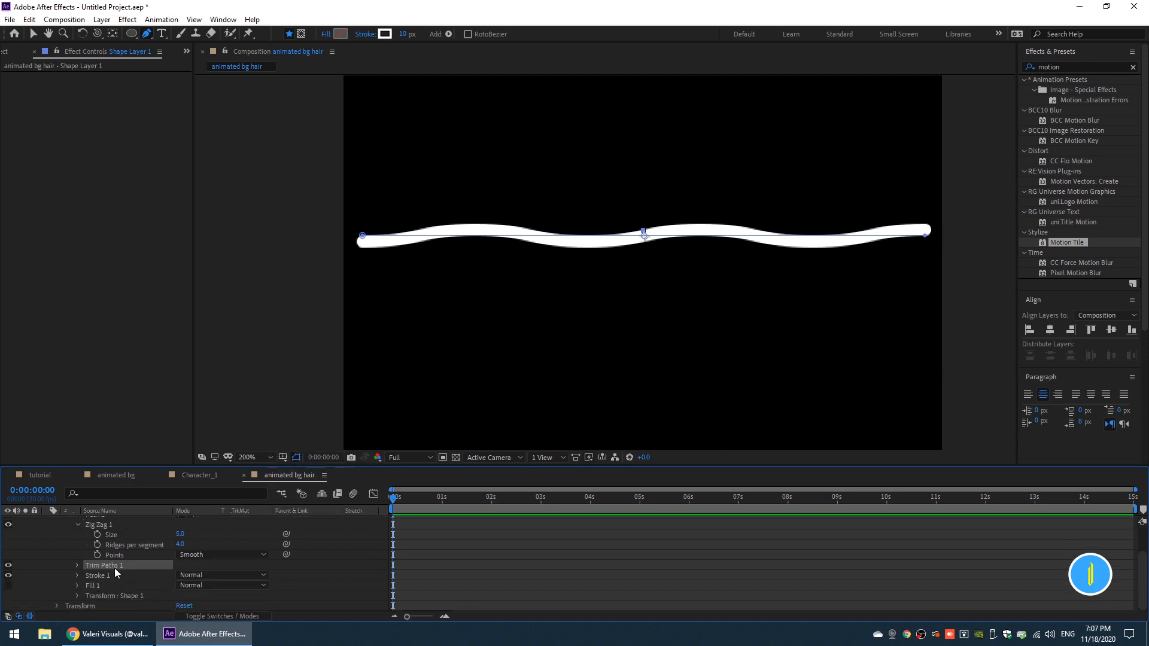
{"action": "left_click", "coordinate": [76, 565]}
{"action": "left_click_drag", "start_coordinate": [147, 465], "coordinate": [146, 390]}
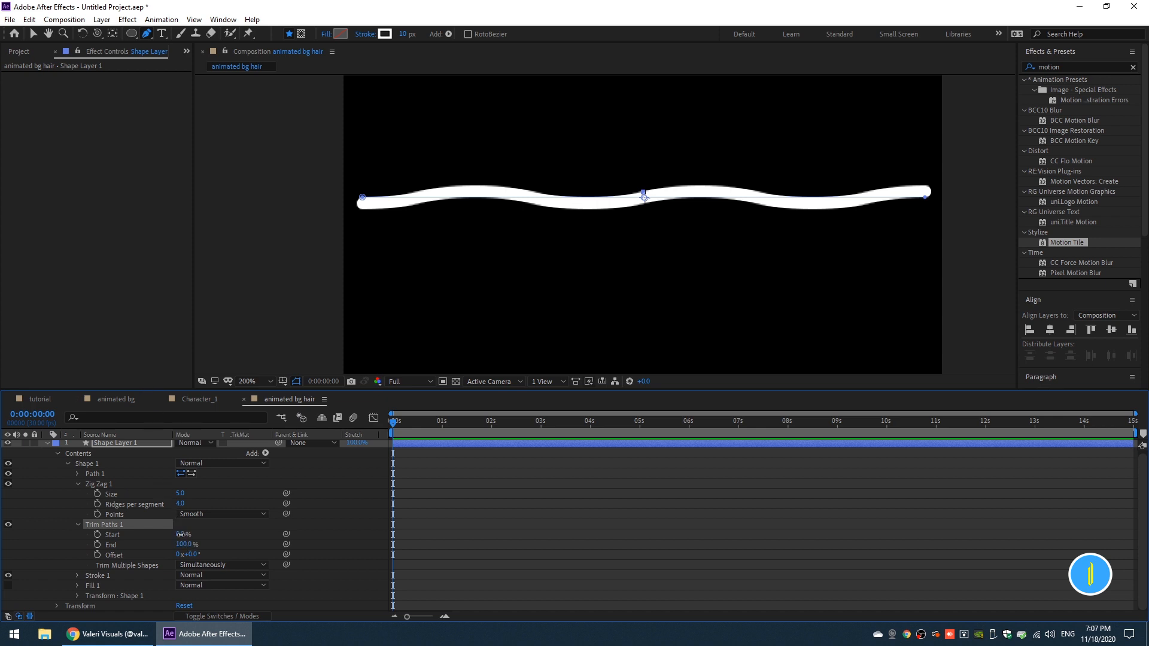
{"action": "mouse_move", "coordinate": [181, 534]}
{"action": "left_mouse_down"}
{"action": "mouse_move", "coordinate": [203, 534]}
{"action": "mouse_move", "coordinate": [184, 535]}
{"action": "left_mouse_up"}
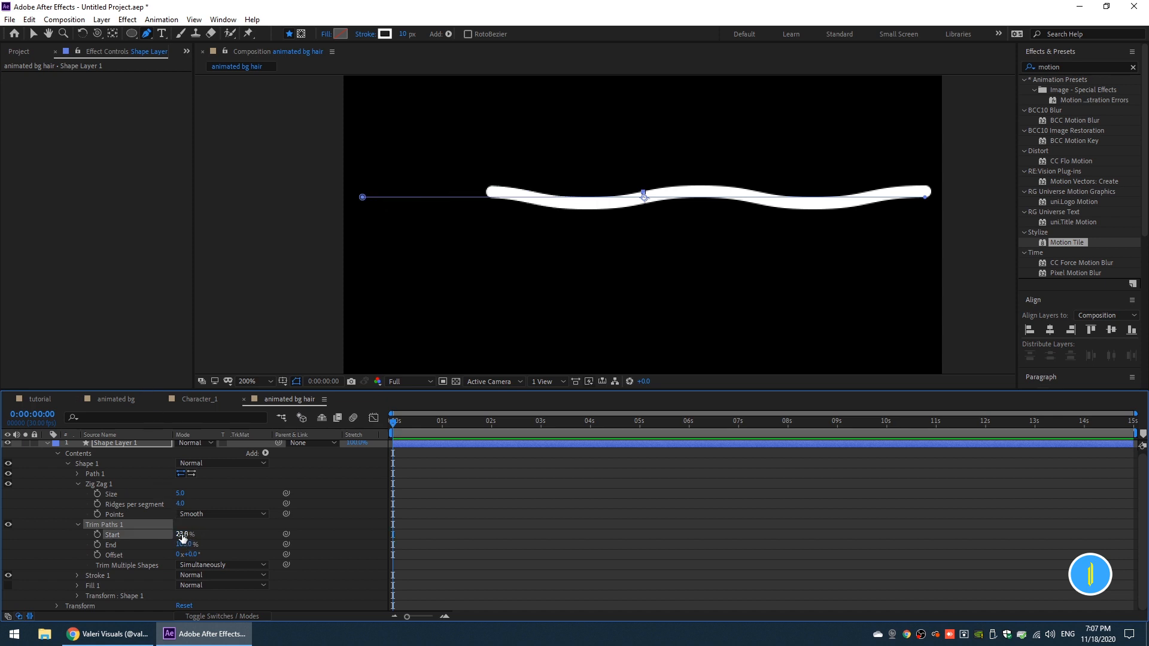
{"action": "left_click", "coordinate": [182, 534]}
{"action": "type", "text": "20"}
{"action": "left_click", "coordinate": [219, 537]}
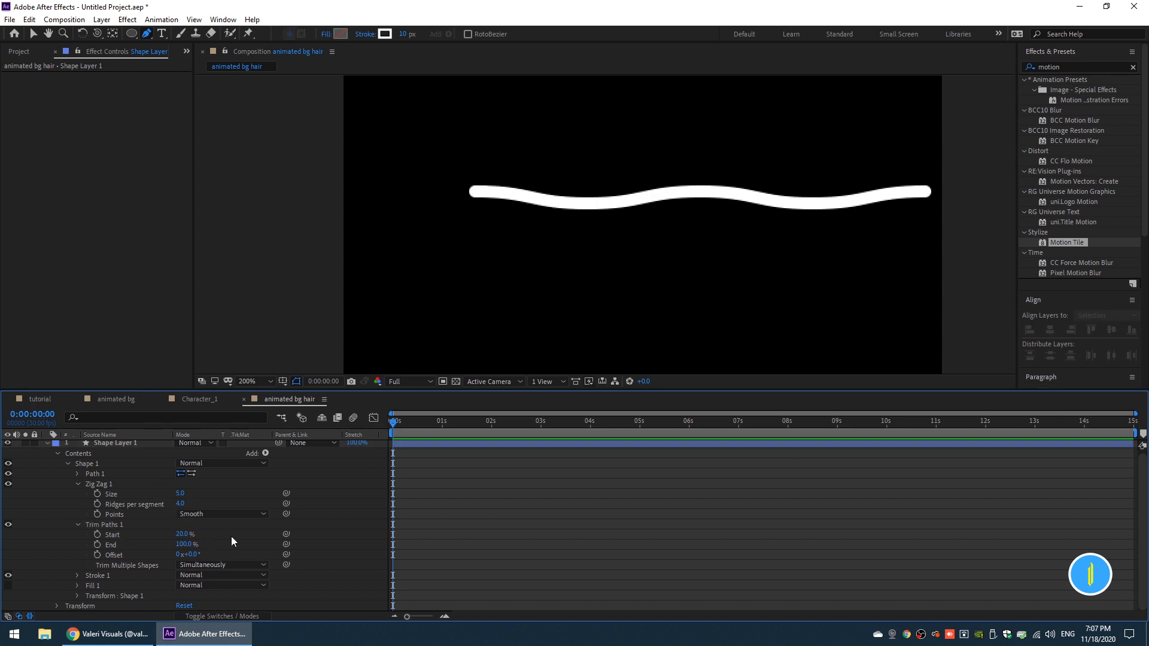
- Keyframe the Trim Paths Offset from 0 at the first frame to 5 revolutions at 0:00:14:29 and preview the motion
{"action": "left_click", "coordinate": [97, 555]}
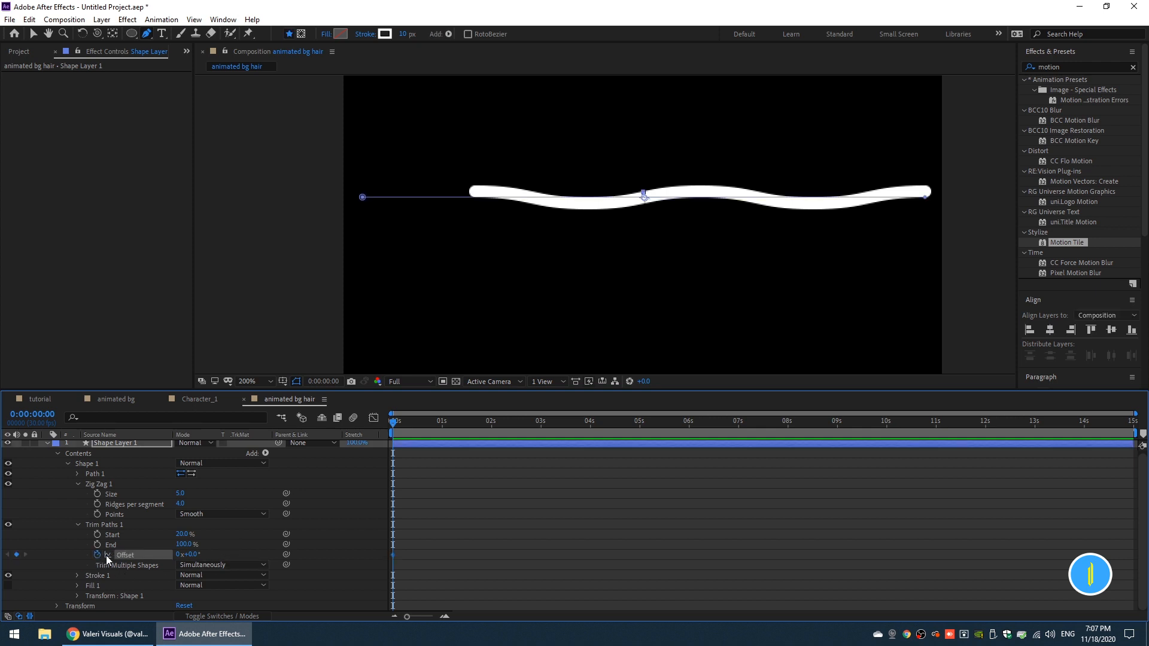
{"action": "left_click_drag", "start_coordinate": [411, 421], "coordinate": [1133, 422]}
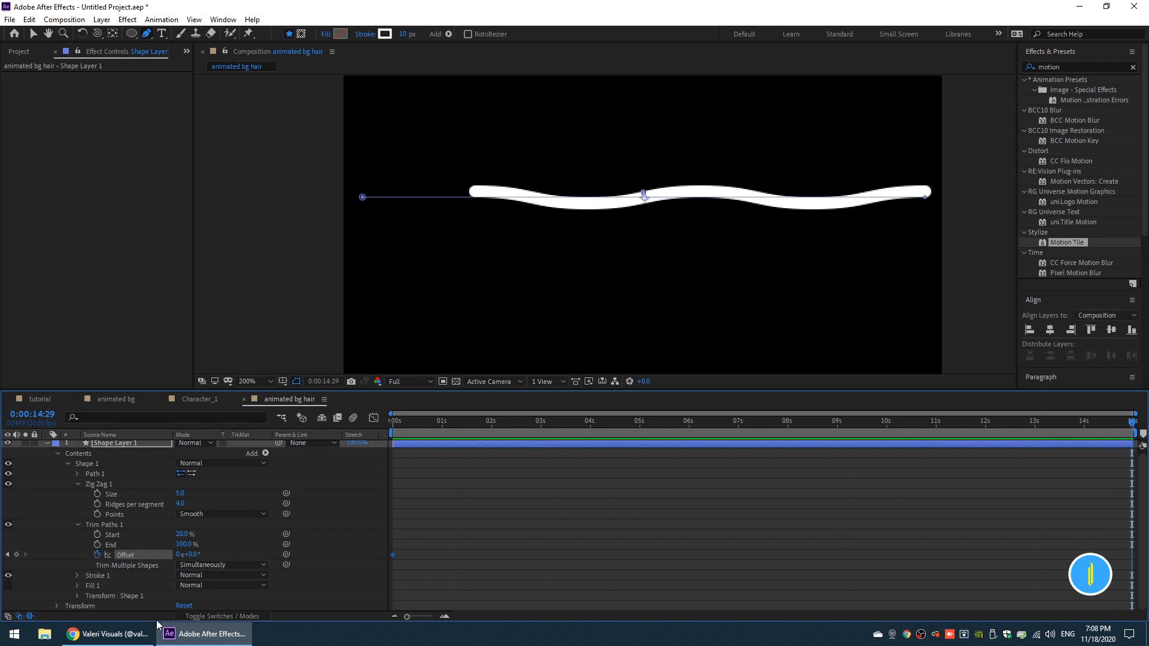
{"action": "left_click", "coordinate": [178, 555]}
{"action": "key", "text": "Return"}
{"action": "key", "text": "space"}
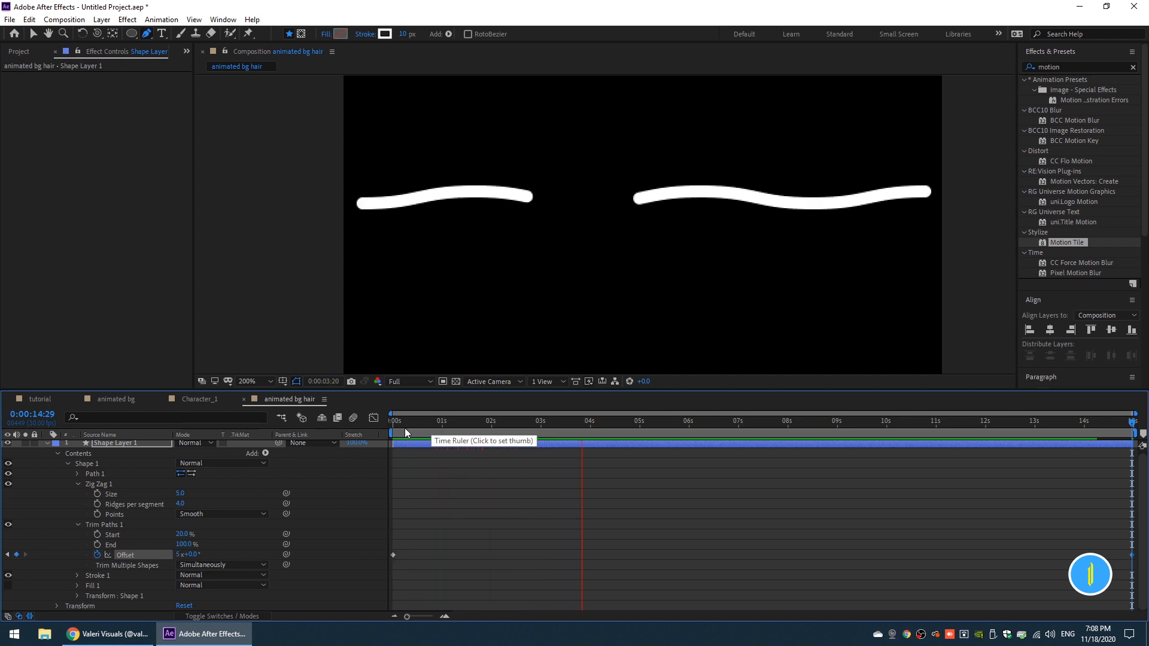
{"action": "key", "text": "space"}
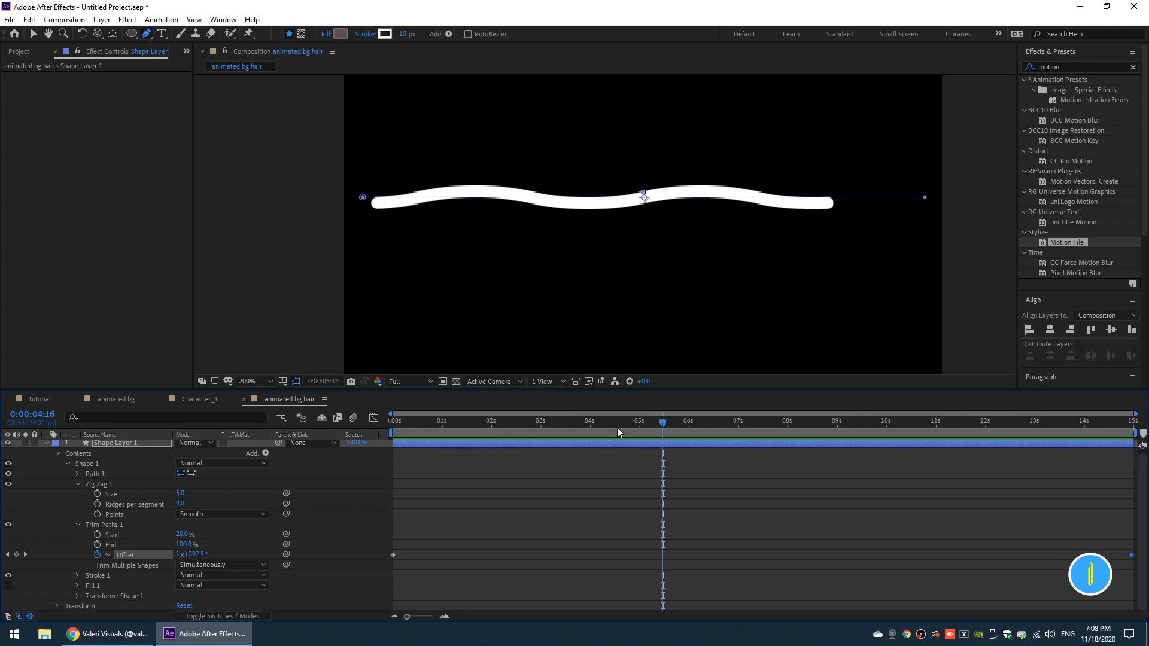
- Duplicate Shape Layer 1 at the first frame and move the copy straight up above the original wavy line
{"action": "key", "text": "Home"}
{"action": "left_click", "coordinate": [112, 445]}
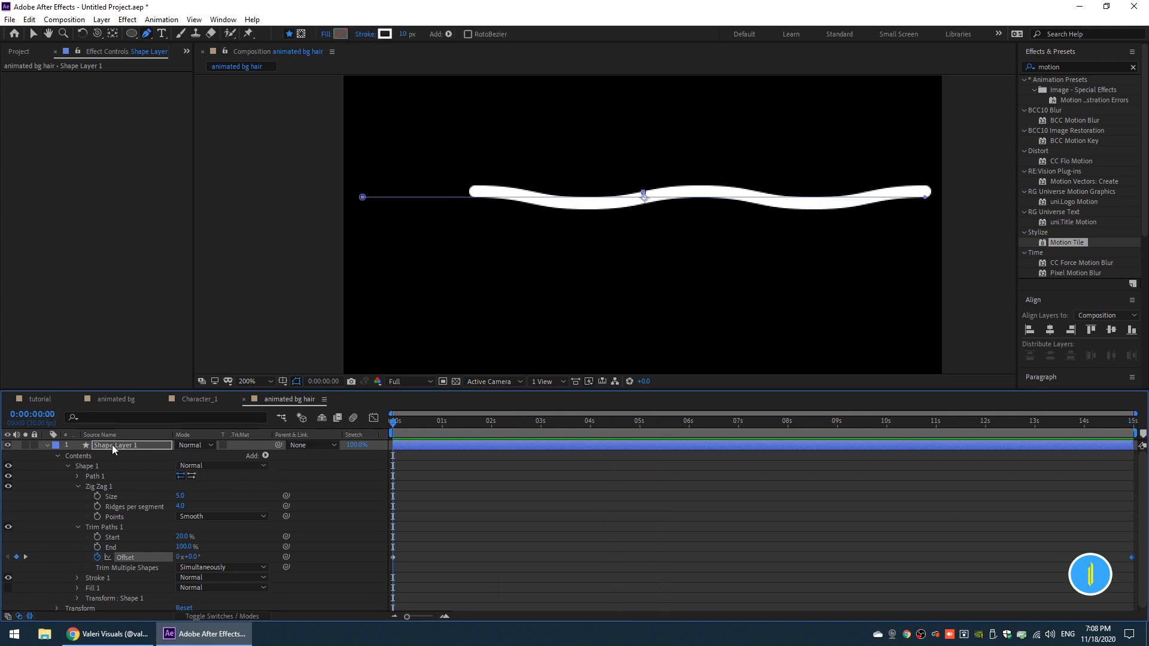
{"action": "left_click", "coordinate": [47, 446]}
{"action": "key", "text": "ctrl+d"}
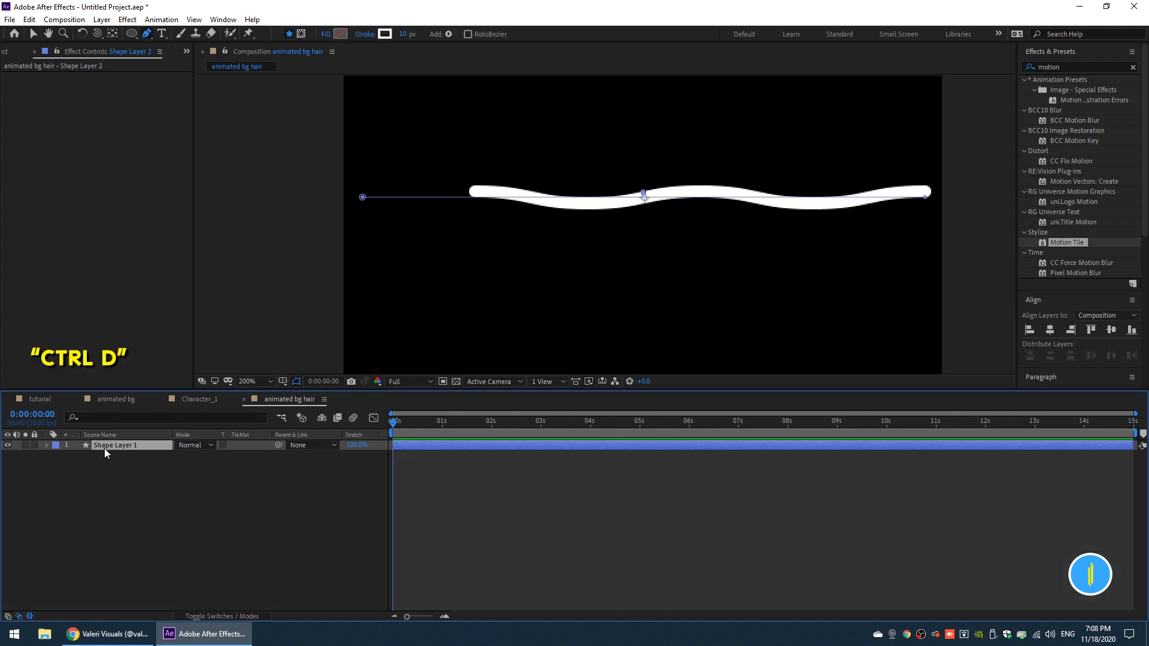
{"action": "key", "text": "shift+Up"}
{"action": "key", "text": "shift+Up"}
{"action": "key", "text": "shift+Up"}
{"action": "key", "text": "shift+Up"}
{"action": "key", "text": "shift+Up"}
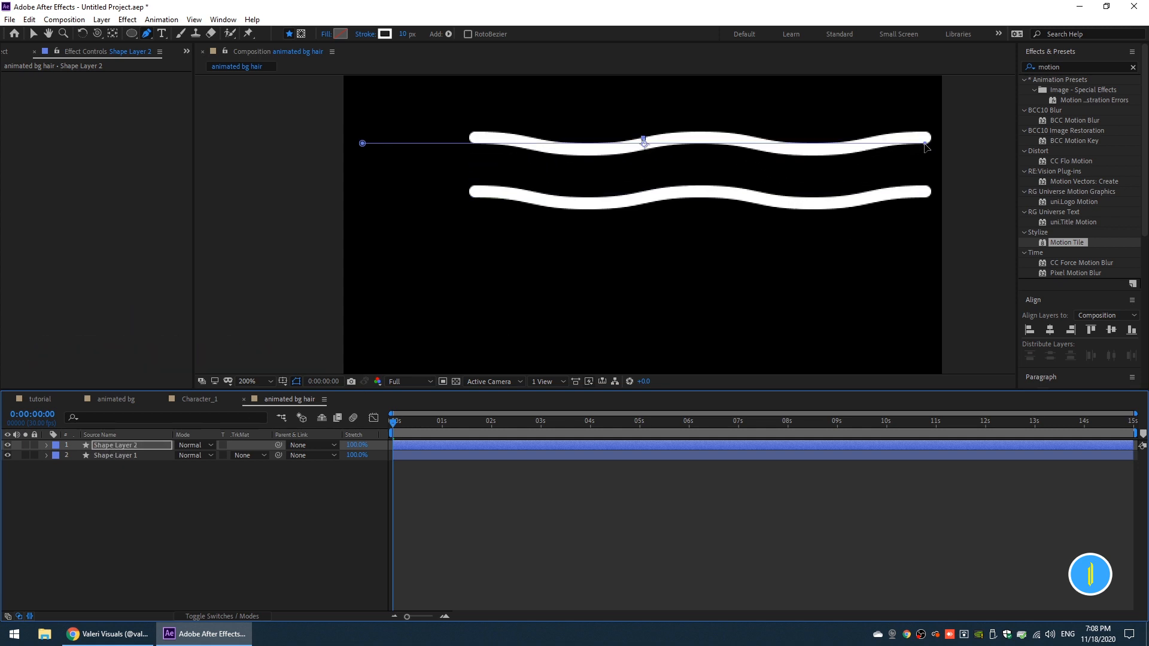
- Shorten the copied line's path to about half its length from its right end and set its stroke width to 5 px
{"action": "mouse_move", "coordinate": [927, 147]}
{"action": "left_mouse_down"}
{"action": "mouse_move", "coordinate": [634, 153]}
{"action": "mouse_move", "coordinate": [650, 157]}
{"action": "left_mouse_up"}
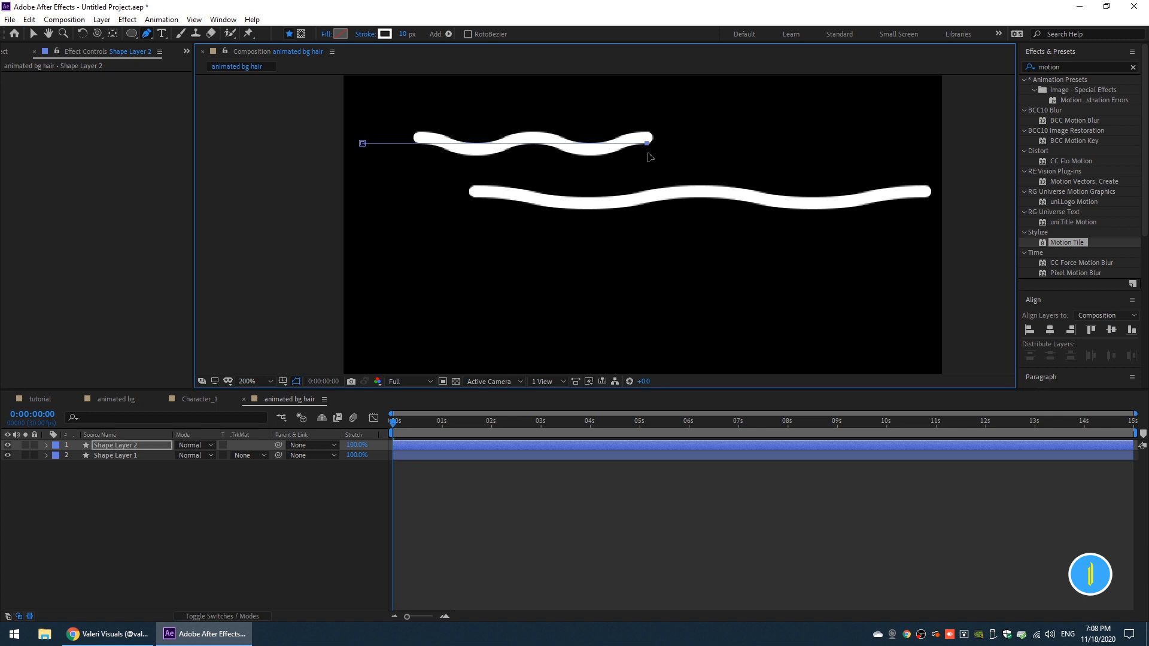
{"action": "left_click", "coordinate": [407, 34]}
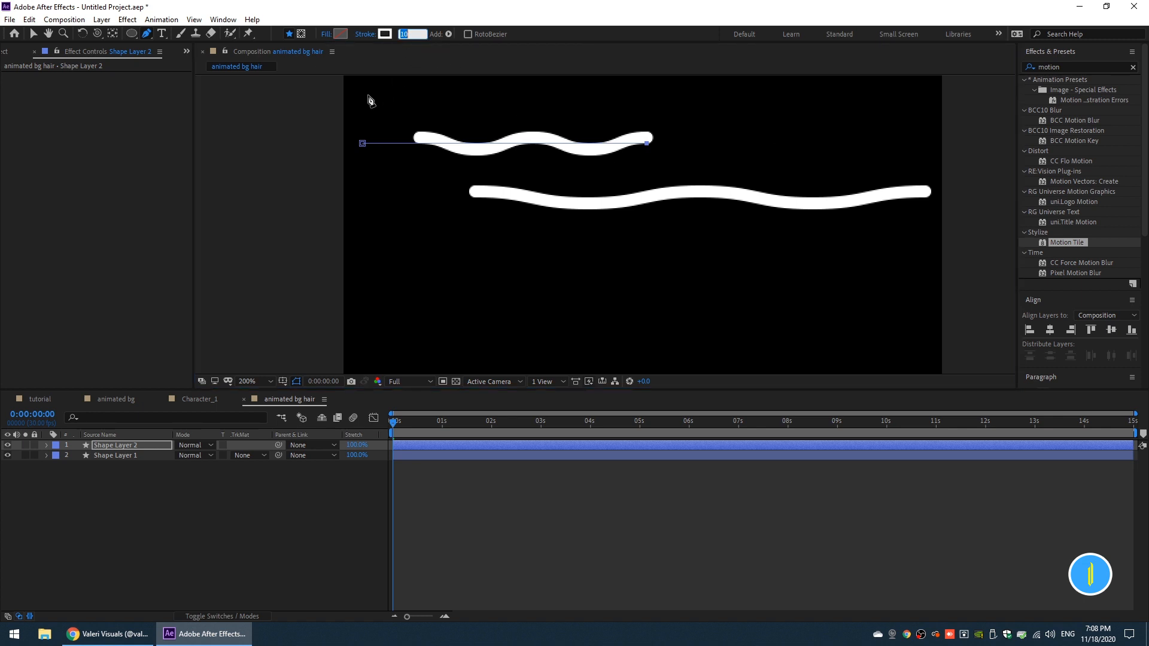
{"action": "type", "text": "5"}
{"action": "key", "text": "Return"}
- Duplicate Shape Layer 2, place the copy beneath Shape Layer 1 in the layer stack, and move its line below the thick wavy line
{"action": "left_click", "coordinate": [127, 446]}
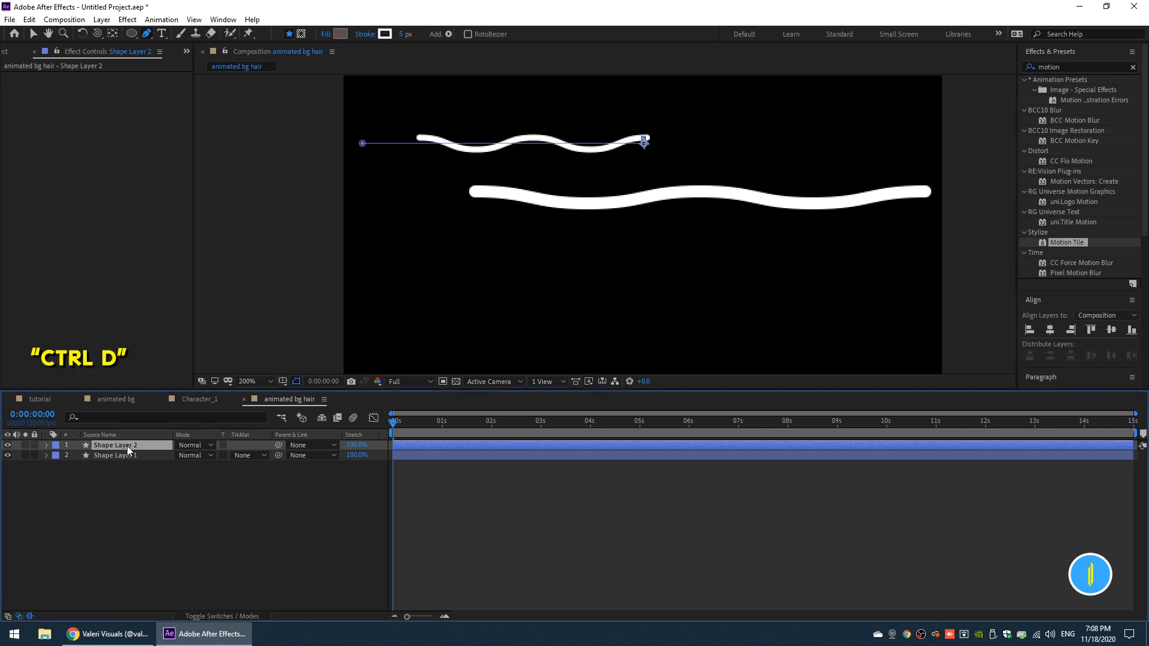
{"action": "key", "text": "ctrl+d"}
{"action": "mouse_move", "coordinate": [116, 445]}
{"action": "left_mouse_down"}
{"action": "mouse_move", "coordinate": [124, 495]}
{"action": "mouse_move", "coordinate": [113, 471]}
{"action": "left_mouse_up"}
{"action": "key", "text": "shift+Down"}
{"action": "key", "text": "shift+Down"}
{"action": "key", "text": "shift+Down"}
{"action": "key", "text": "shift+Down"}
{"action": "key", "text": "shift+Down"}
{"action": "key", "text": "shift+Down"}
{"action": "key", "text": "shift+Down"}
{"action": "key", "text": "shift+Down"}
{"action": "key", "text": "shift+Down"}
{"action": "key", "text": "shift+Down"}
{"action": "key", "text": "shift+Down"}
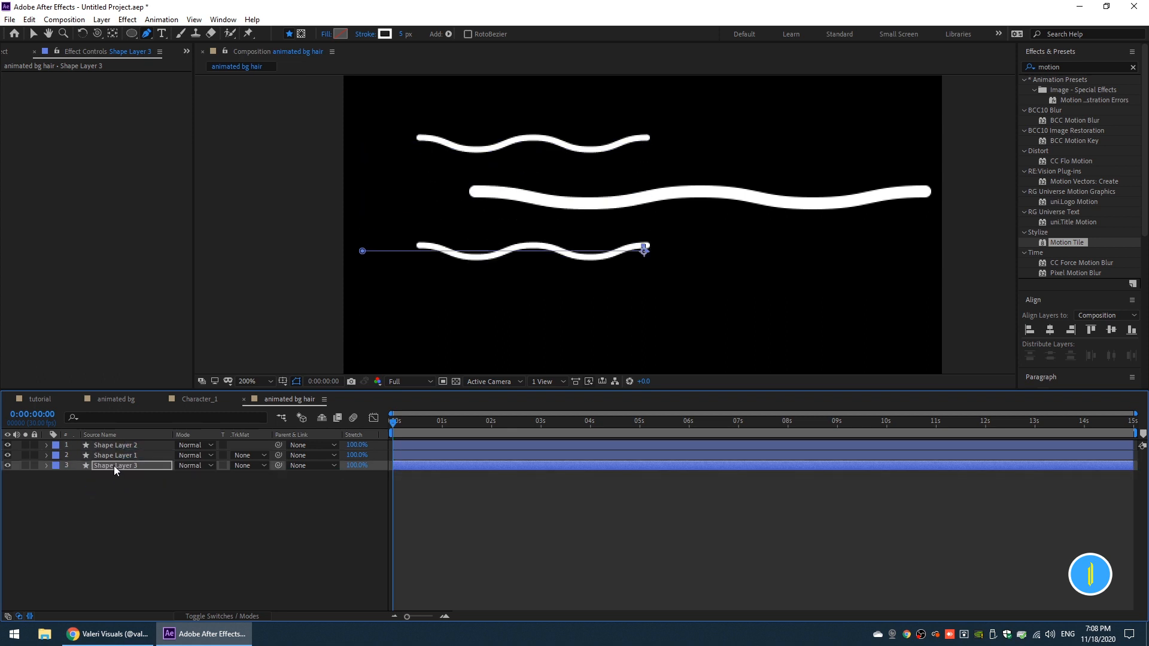
- Move Shape Layer 3's thin wavy line right until its end lines up with the thick line's right end
{"action": "key", "text": "shift+Right"}
{"action": "key", "text": "shift+Right"}
{"action": "key", "text": "shift+Right"}
{"action": "key", "text": "shift+Right"}
{"action": "key", "text": "shift+Right"}
{"action": "key", "text": "shift+Right"}
{"action": "key", "text": "shift+Right"}
{"action": "key", "text": "shift+Right"}
{"action": "key", "text": "shift+Right"}
{"action": "key", "text": "shift+Right"}
{"action": "key", "text": "shift+Right"}
{"action": "key", "text": "shift+Right"}
{"action": "key", "text": "shift+Right"}
{"action": "key", "text": "shift+Right"}
{"action": "key", "text": "shift+Right"}
{"action": "key", "text": "shift+Right"}
{"action": "key", "text": "shift+Right"}
{"action": "key", "text": "shift+Right"}
{"action": "key", "text": "shift+Right"}
{"action": "key", "text": "shift+Right"}
{"action": "key", "text": "shift+Right"}
{"action": "key", "text": "shift+Right"}
{"action": "key", "text": "shift+Right"}
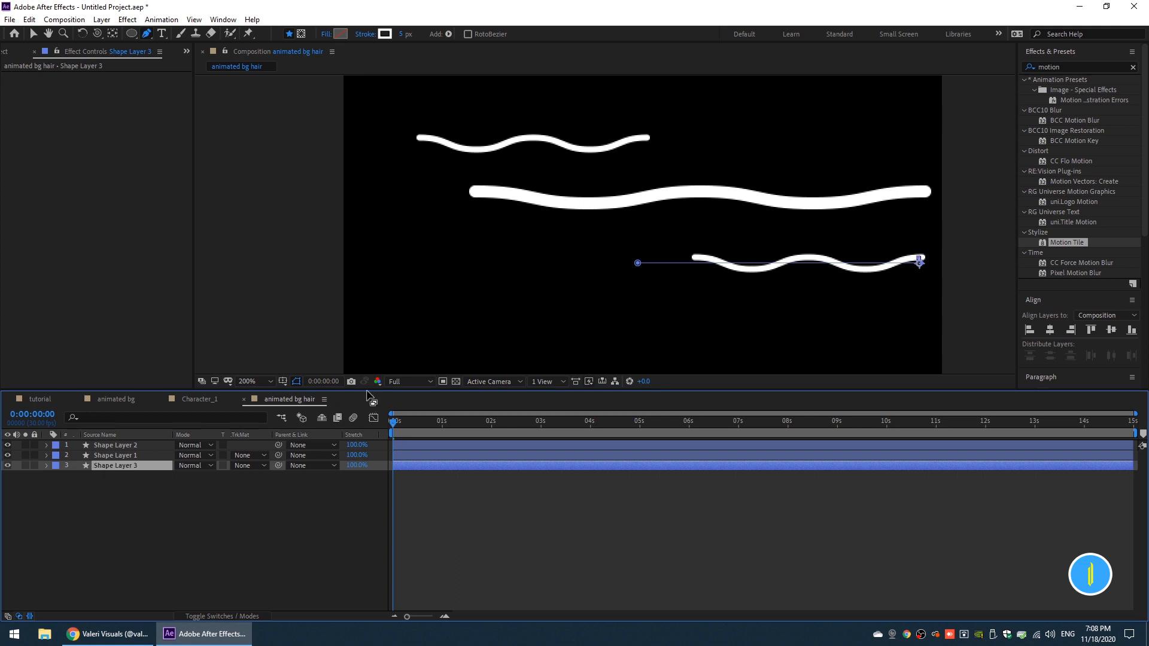
- Deselect the layers and play back the composition to examine the animation of all three wavy lines
{"action": "left_click_drag", "start_coordinate": [370, 391], "coordinate": [366, 486]}
{"action": "left_click", "coordinate": [307, 601]}
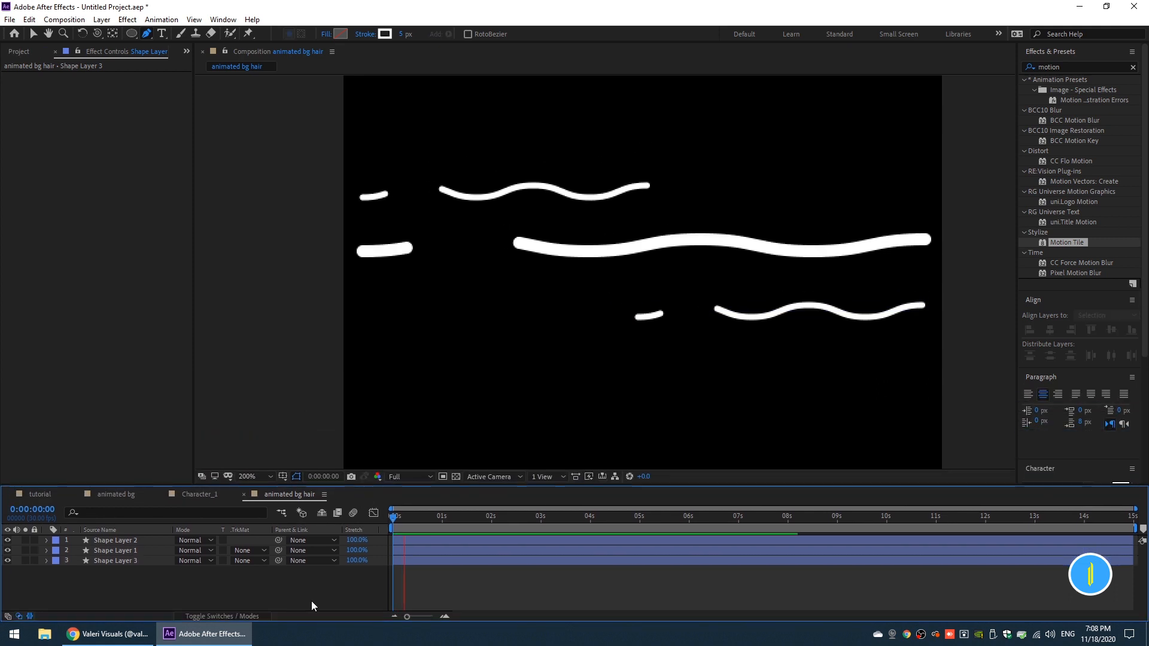
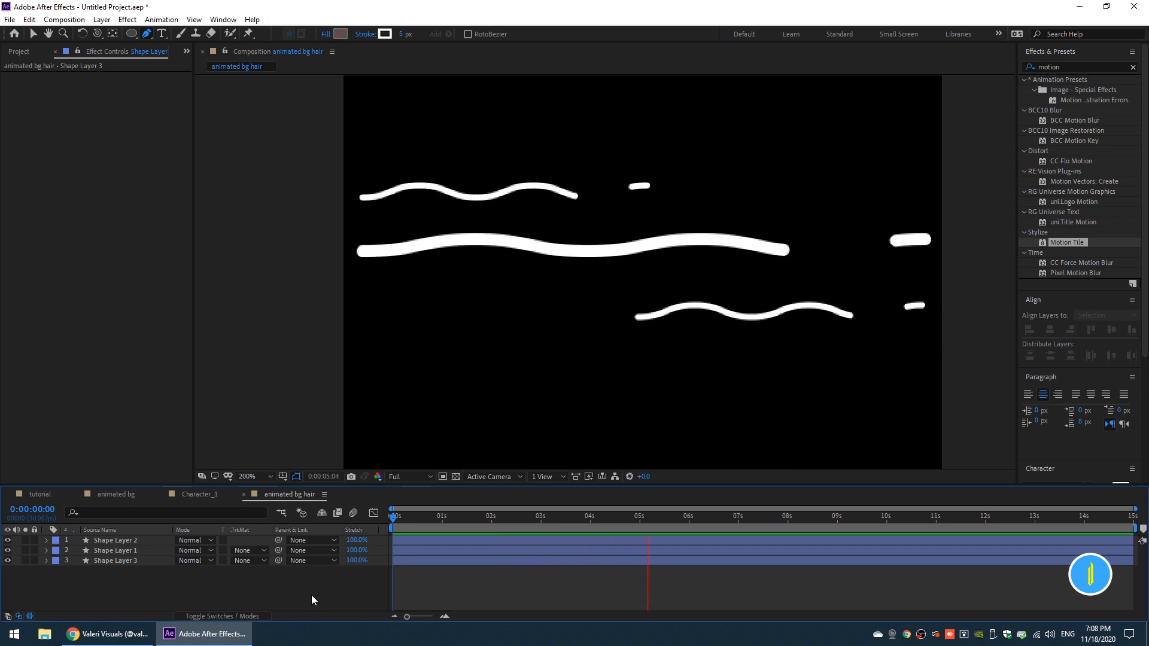
{"action": "key", "text": "space"}
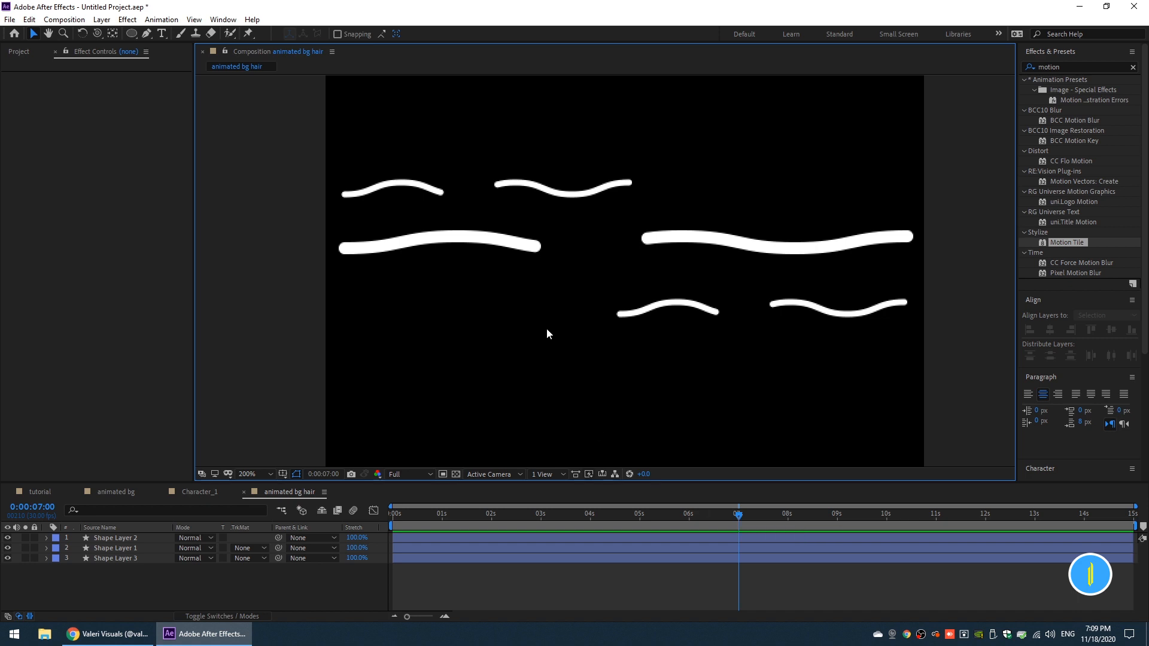
- Define a region of interest tightly around the three wavy lines at full width and crop the composition to it
{"action": "key", "text": "comma"}
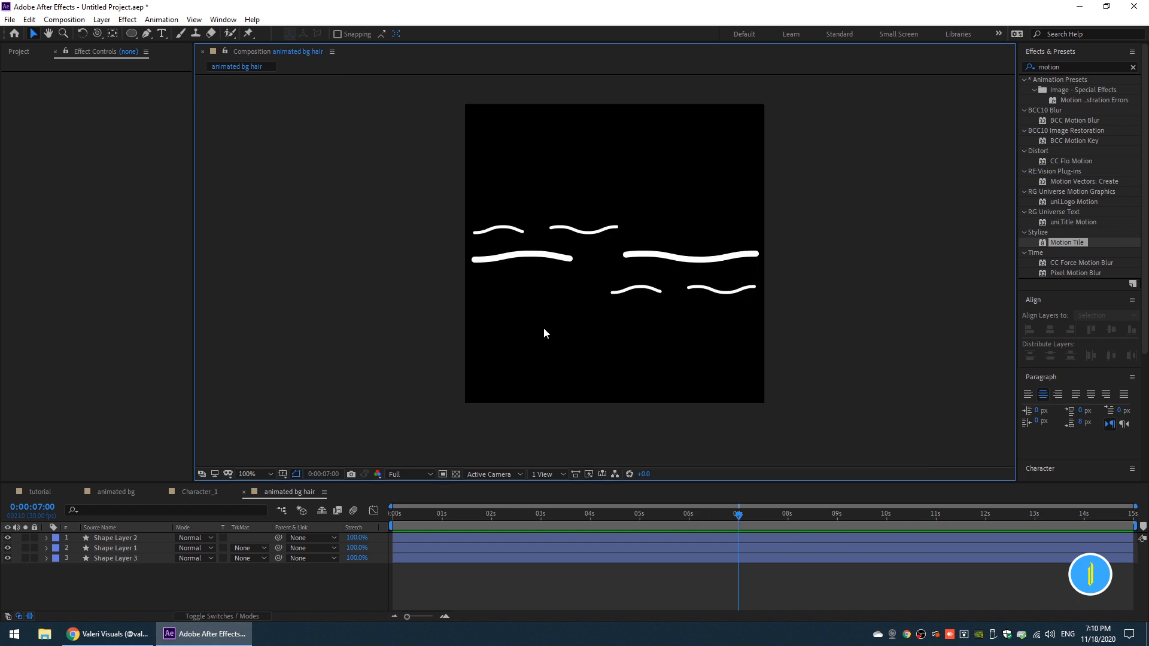
{"action": "left_click", "coordinate": [443, 474]}
{"action": "mouse_move", "coordinate": [463, 199]}
{"action": "left_mouse_down"}
{"action": "mouse_move", "coordinate": [780, 323]}
{"action": "mouse_move", "coordinate": [802, 310]}
{"action": "left_mouse_up"}
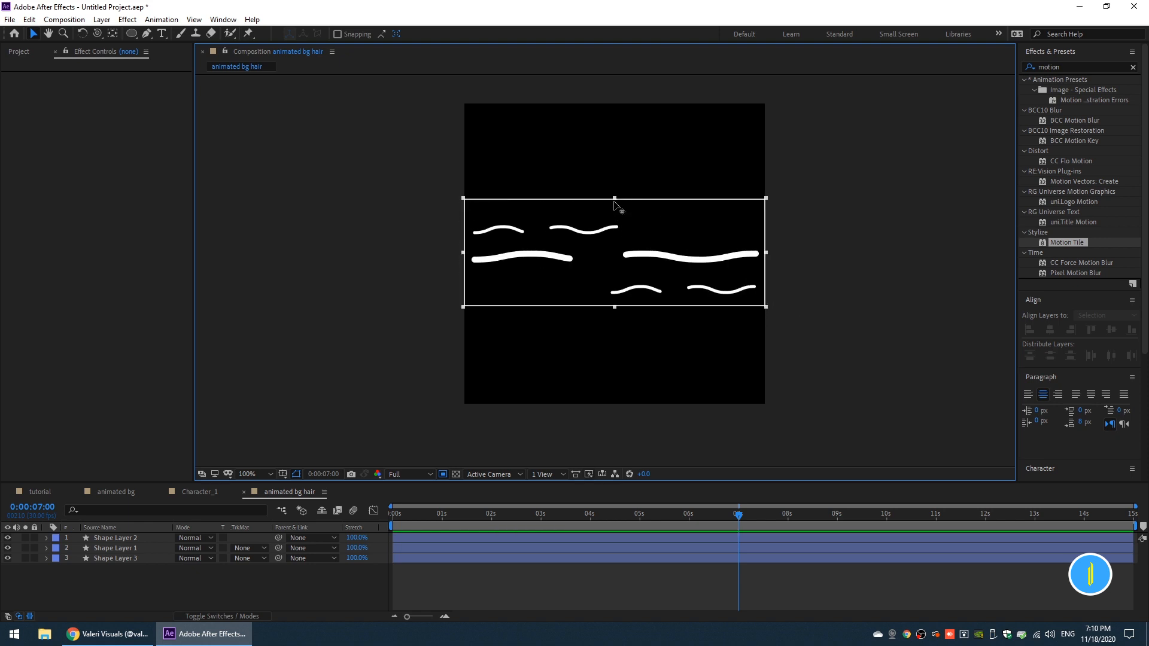
{"action": "left_click_drag", "start_coordinate": [614, 199], "coordinate": [613, 208]}
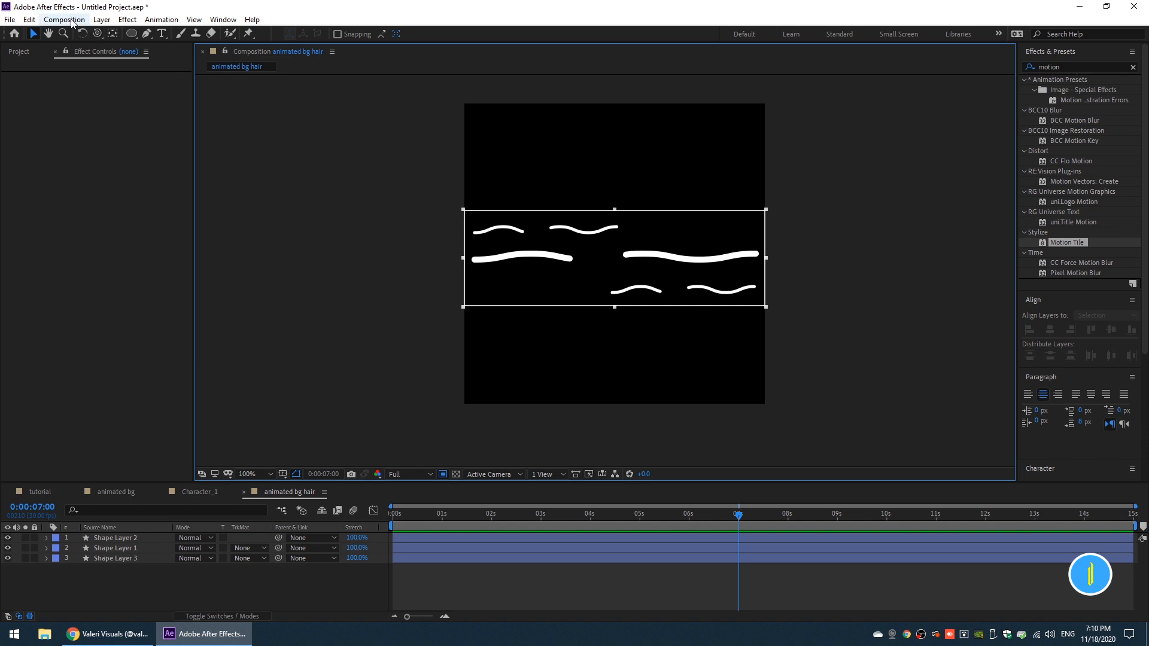
{"action": "left_click", "coordinate": [64, 19]}
{"action": "left_click", "coordinate": [117, 90]}
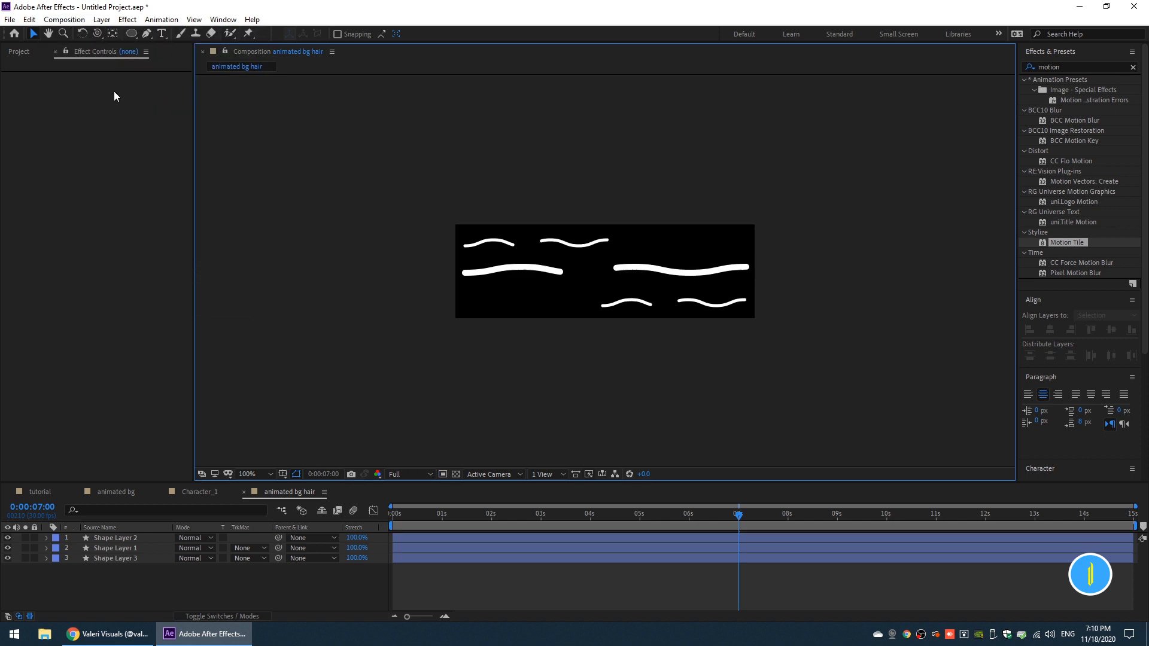
- Insert the animated bg hair composition into Character_1 directly above the Hair layer
{"action": "left_click", "coordinate": [195, 491]}
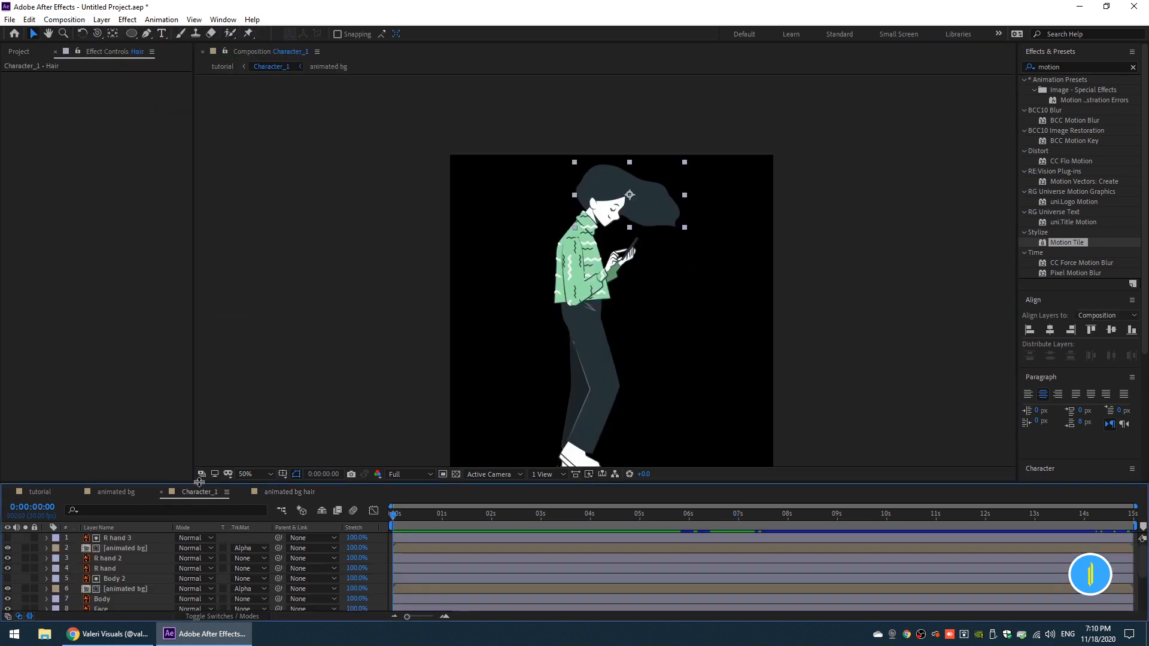
{"action": "left_click_drag", "start_coordinate": [196, 483], "coordinate": [195, 401]}
{"action": "left_click", "coordinate": [18, 52]}
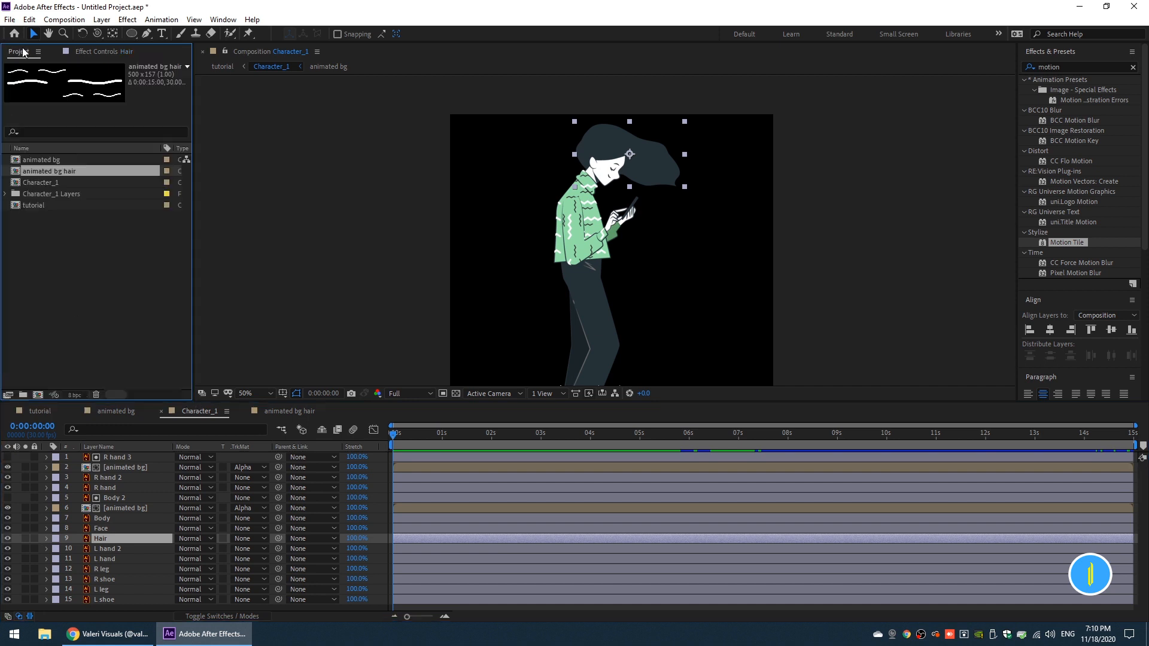
{"action": "left_click_drag", "start_coordinate": [42, 173], "coordinate": [99, 537]}
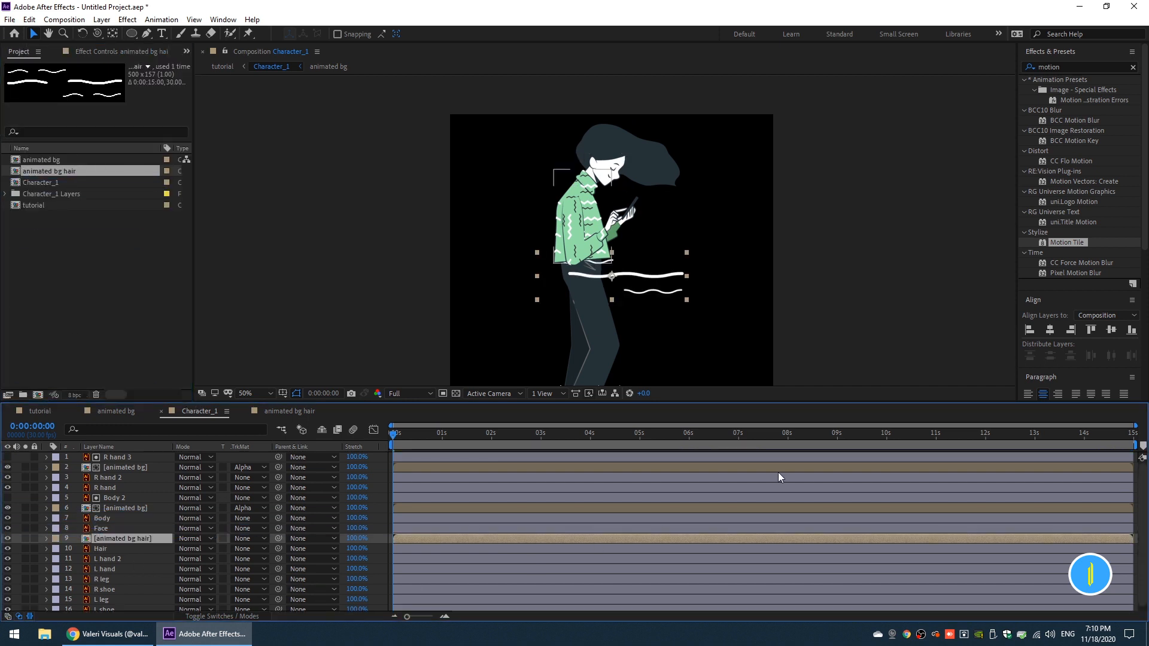
- Apply Motion Tile to the animated bg hair layer and set its output width and output height to 200
{"action": "left_click", "coordinate": [1073, 243]}
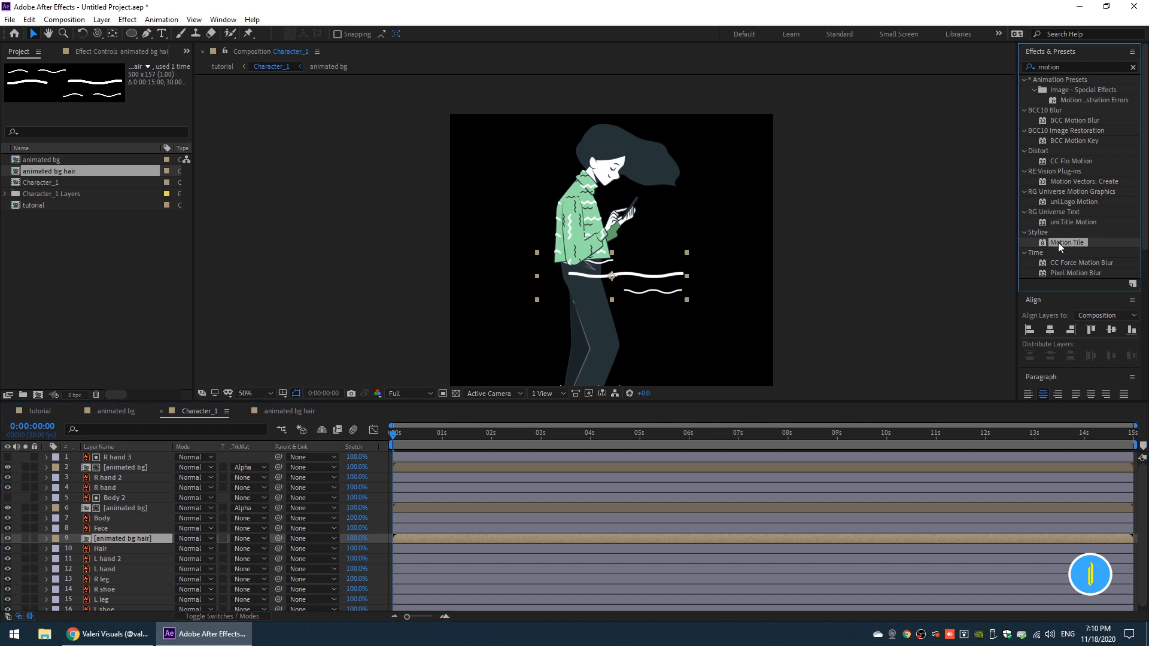
{"action": "left_click_drag", "start_coordinate": [1060, 247], "coordinate": [669, 281]}
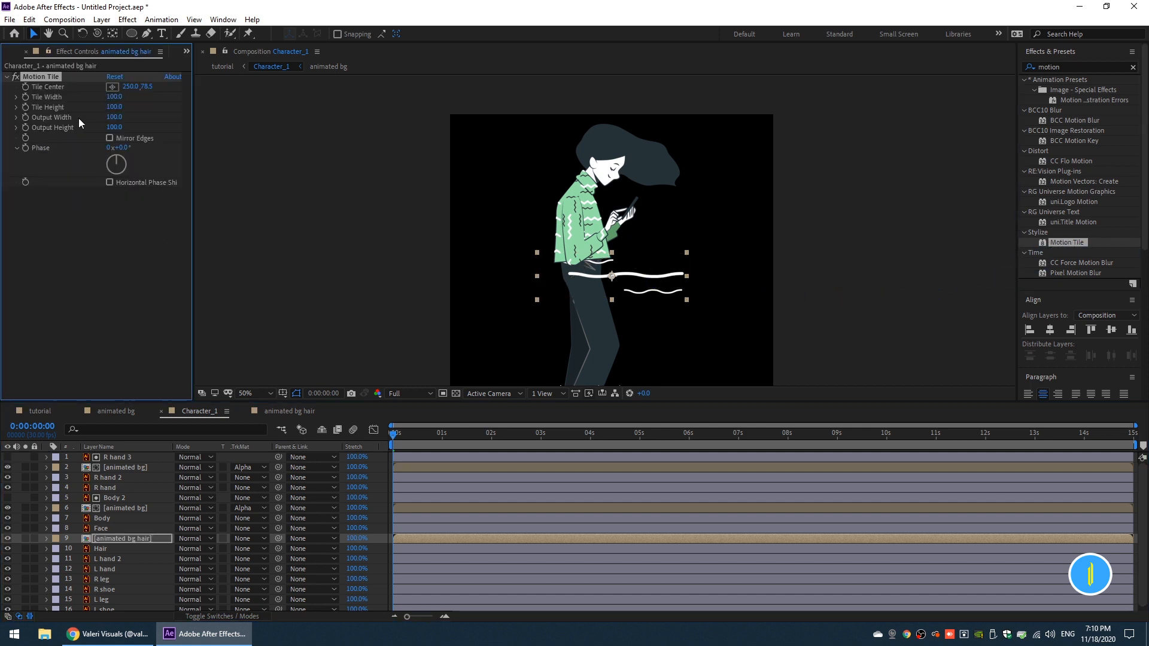
{"action": "type", "text": "200"}
{"action": "key", "text": "Tab"}
{"action": "type", "text": "200"}
{"action": "key", "text": "Return"}
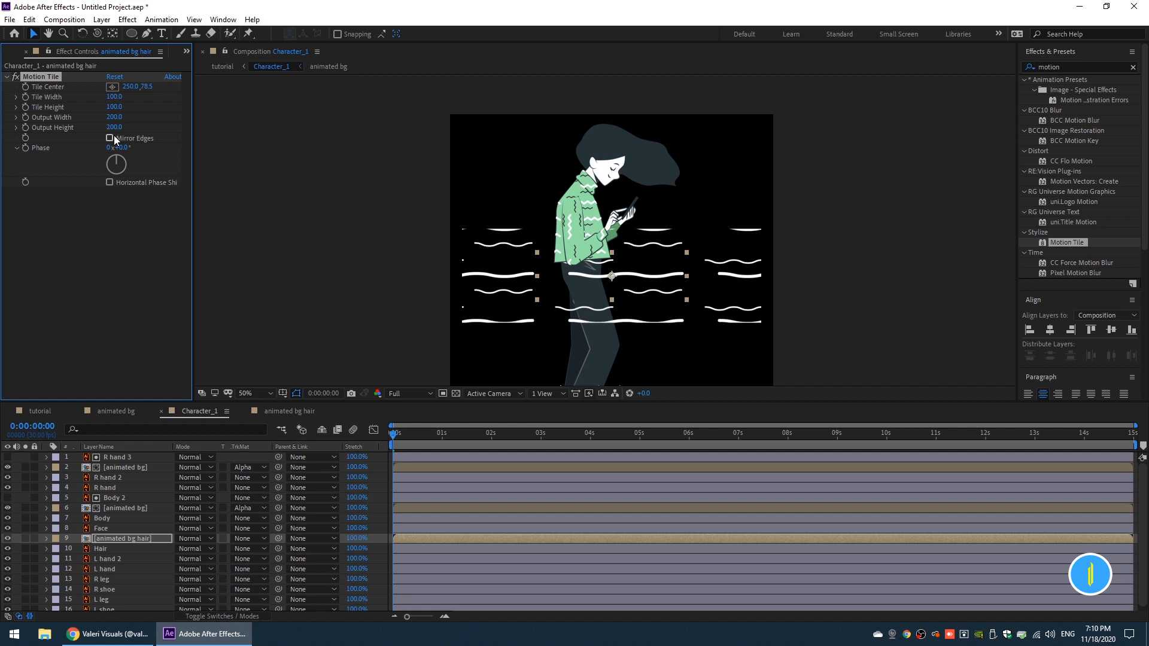
- Set the Motion Tile's tile width and tile height to 50 and enable Horizontal Phase Shift
{"action": "left_click", "coordinate": [112, 97]}
{"action": "type", "text": "50"}
{"action": "key", "text": "Return"}
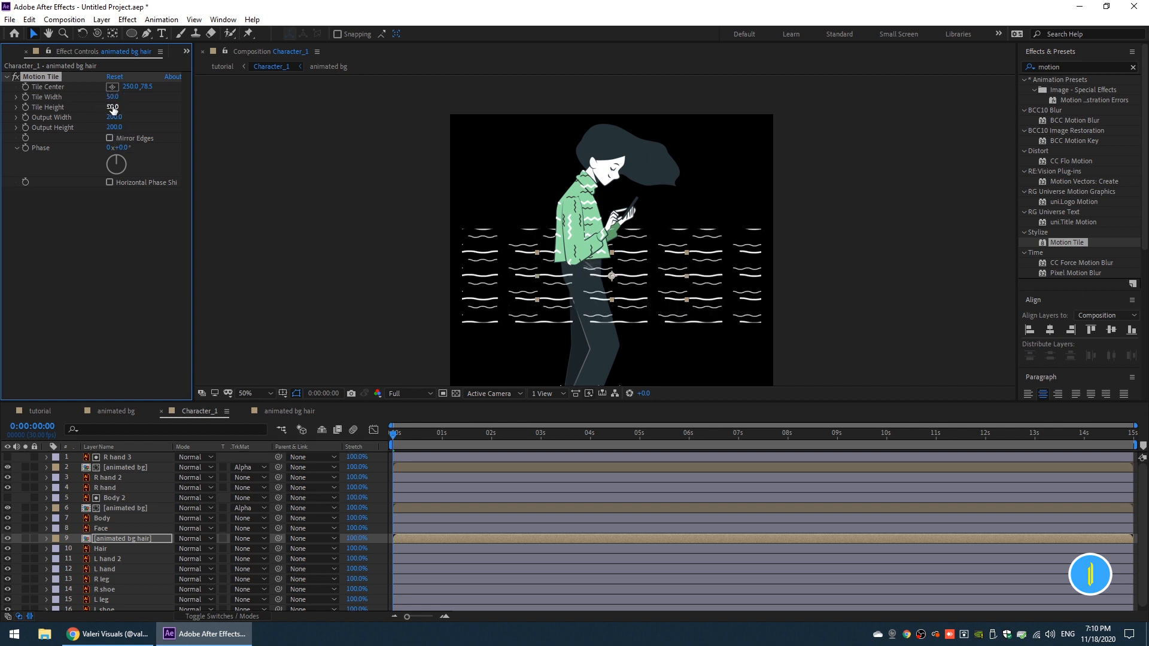
{"action": "key", "text": "space"}
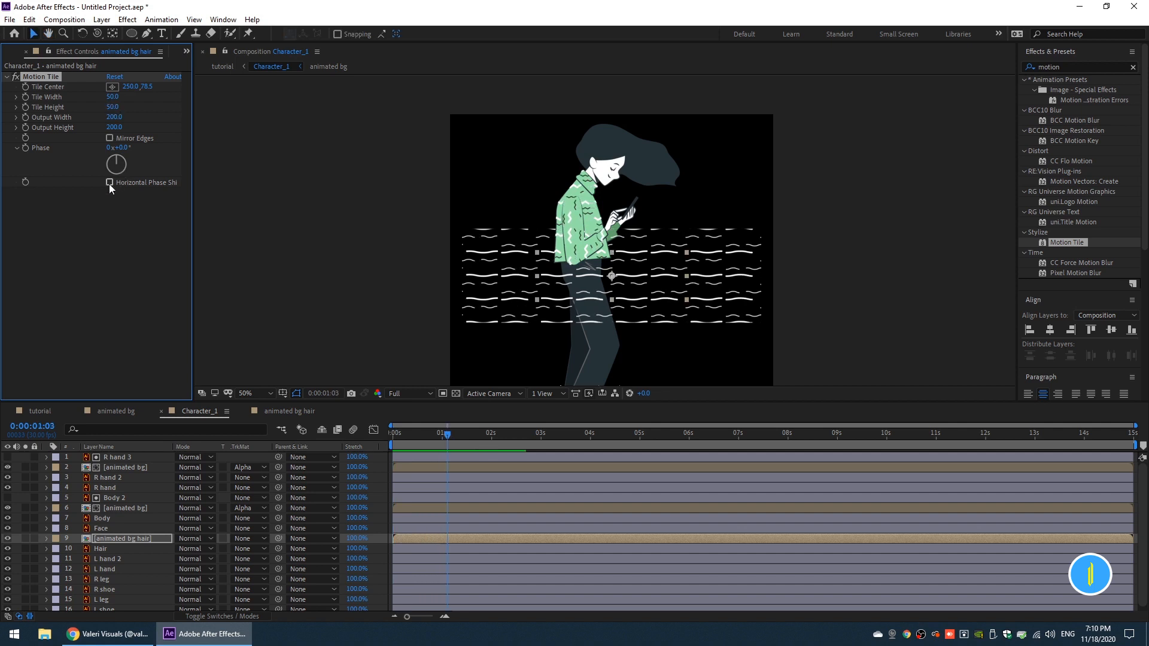
{"action": "left_click", "coordinate": [110, 182]}
- Keyframe the Motion Tile phase from 0 at the first frame to 5 full revolutions at the last frame, and preview it
{"action": "left_click_drag", "start_coordinate": [446, 436], "coordinate": [373, 437]}
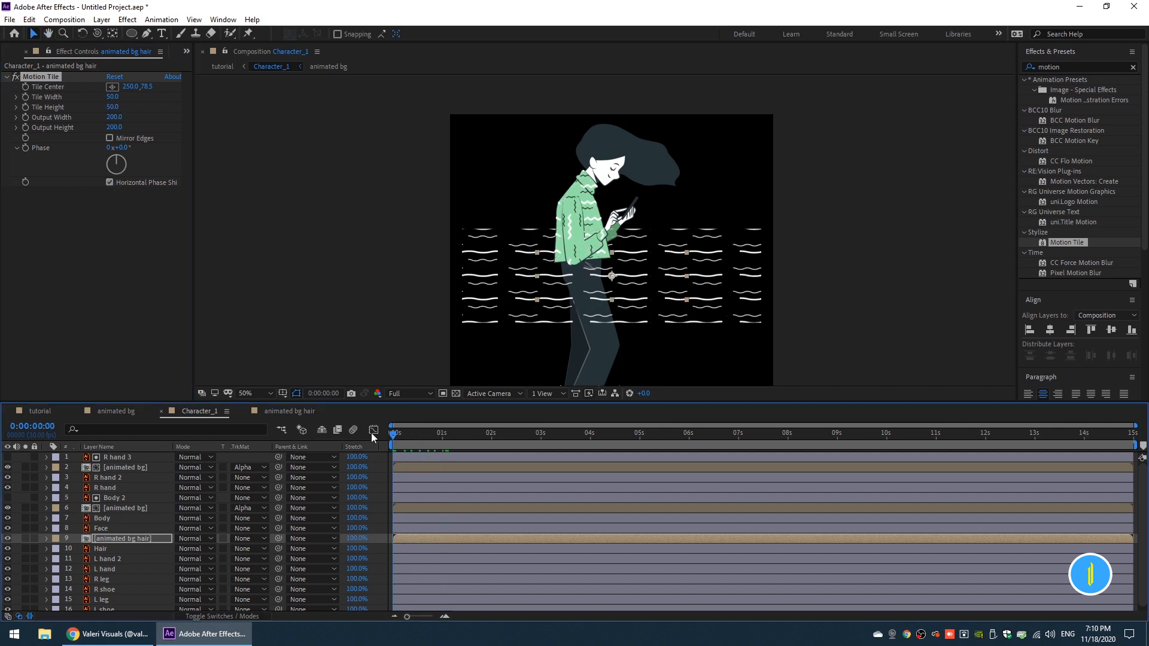
{"action": "left_click", "coordinate": [120, 175]}
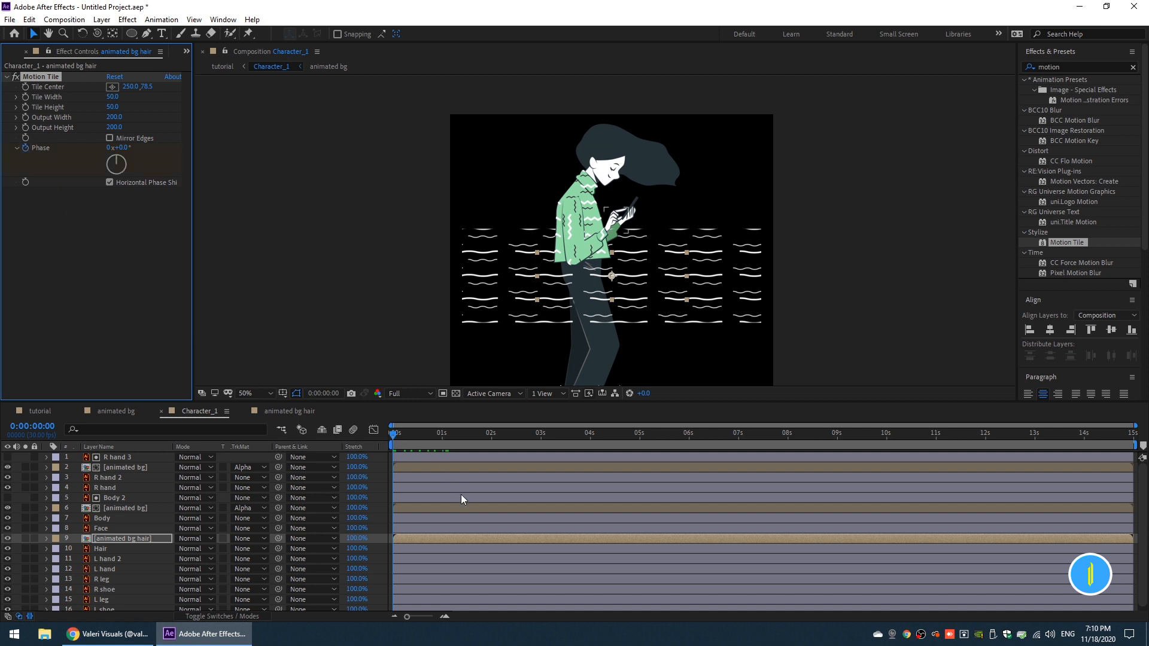
{"action": "key", "text": "u"}
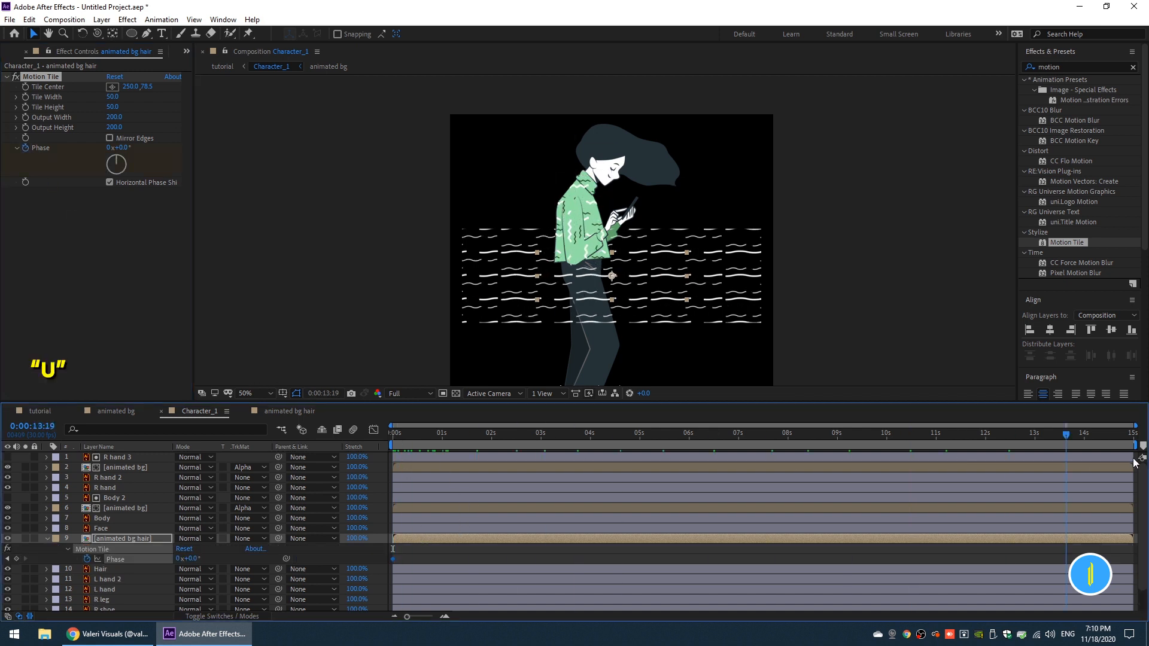
{"action": "key", "text": "End"}
{"action": "left_click", "coordinate": [109, 148]}
{"action": "type", "text": "5"}
{"action": "key", "text": "Return"}
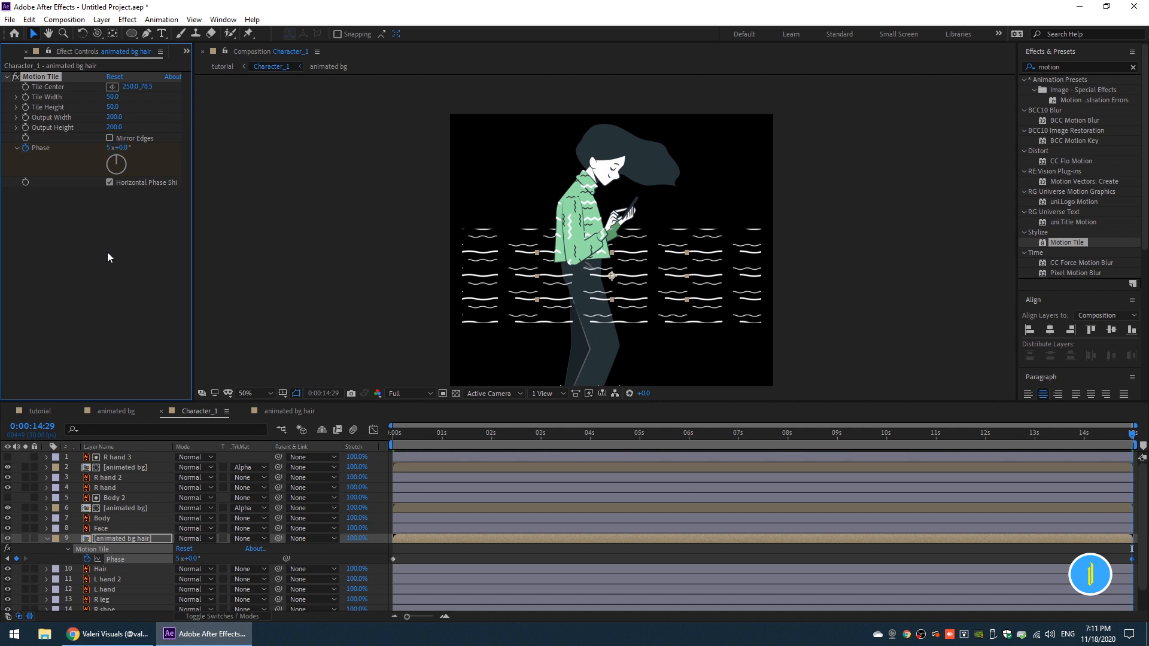
{"action": "key", "text": "space"}
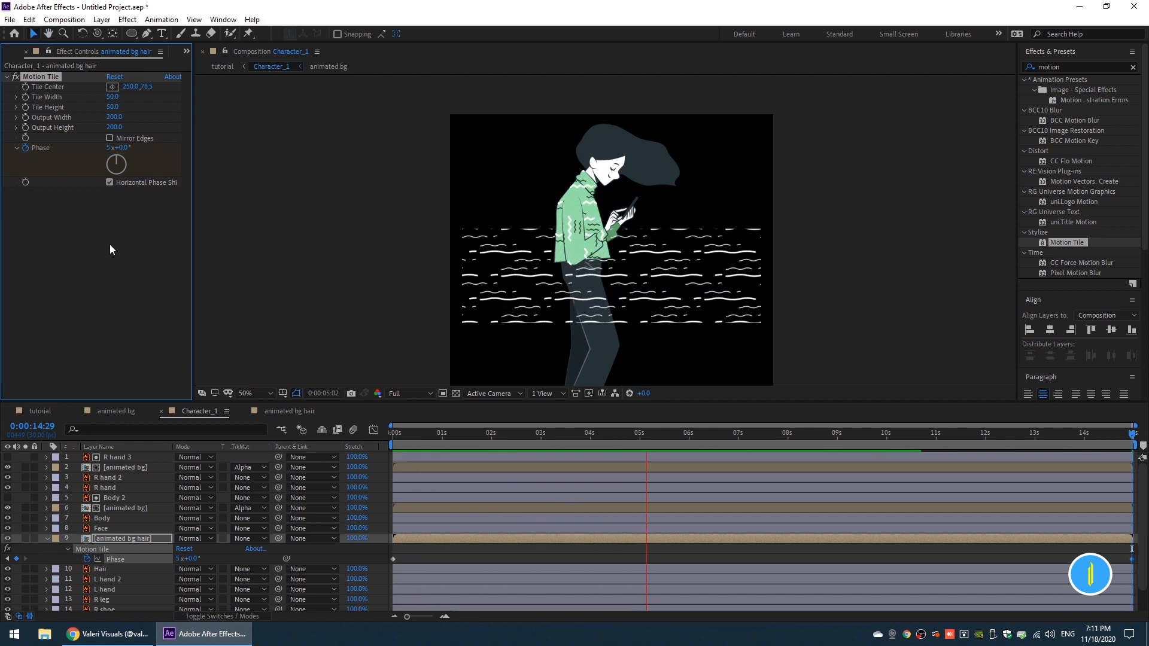
{"action": "key", "text": "space"}
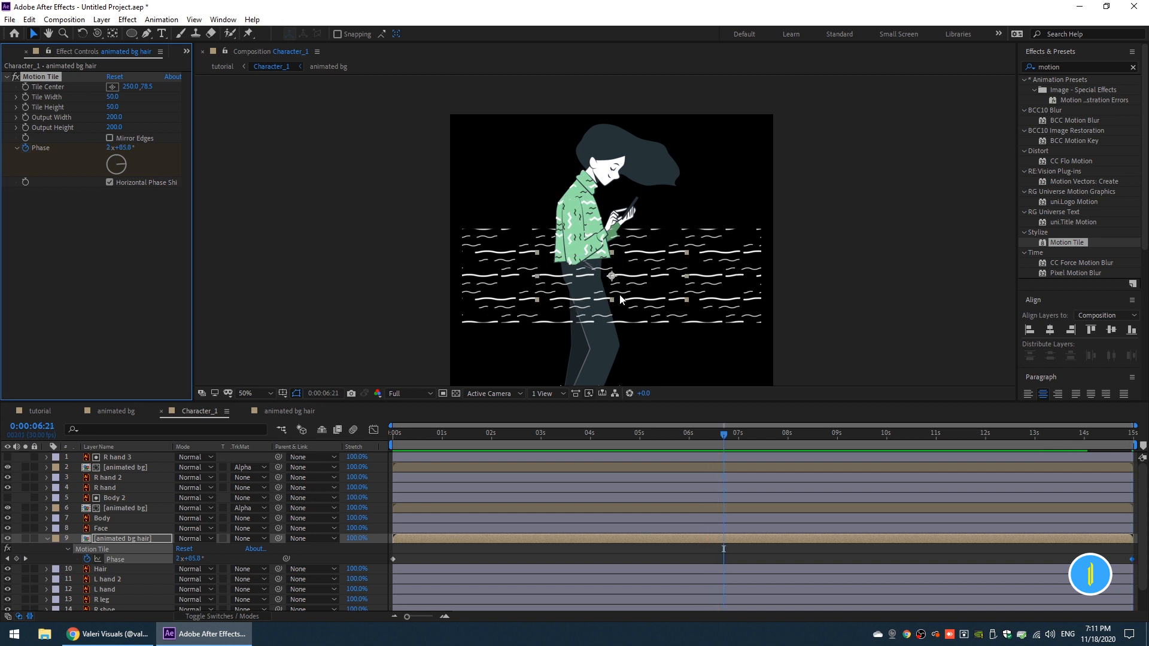
- Move the animated bg hair pattern up over the character's hair and rotate it 15°
{"action": "left_click_drag", "start_coordinate": [626, 281], "coordinate": [638, 165]}
{"action": "key", "text": "r"}
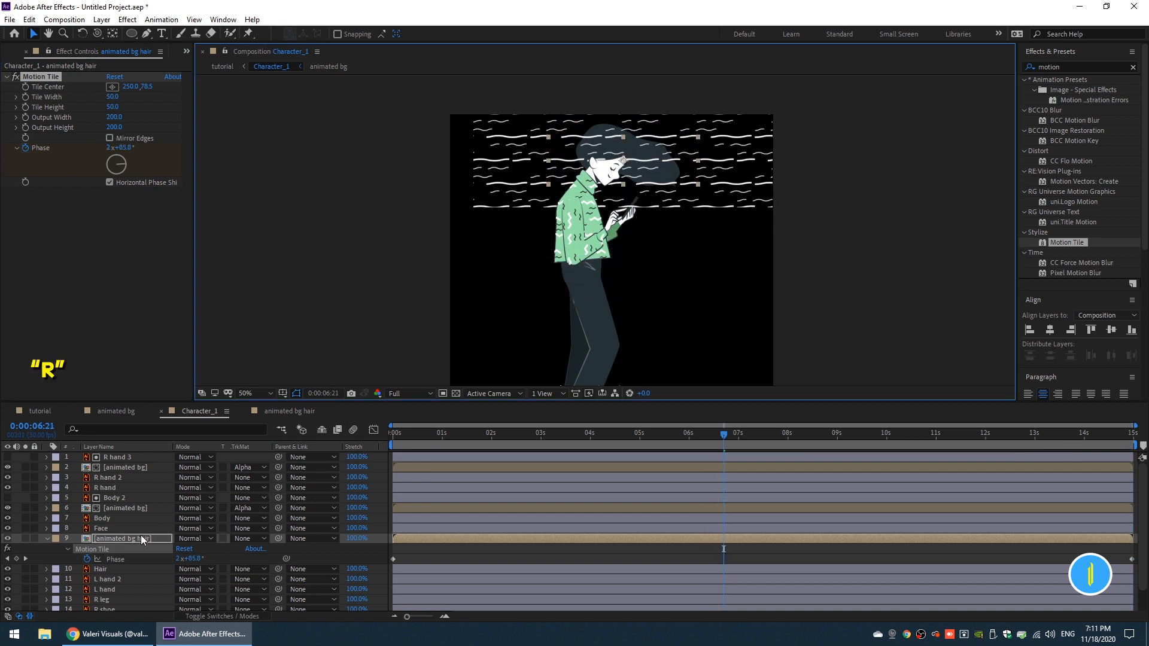
{"action": "left_click_drag", "start_coordinate": [190, 548], "coordinate": [200, 549]}
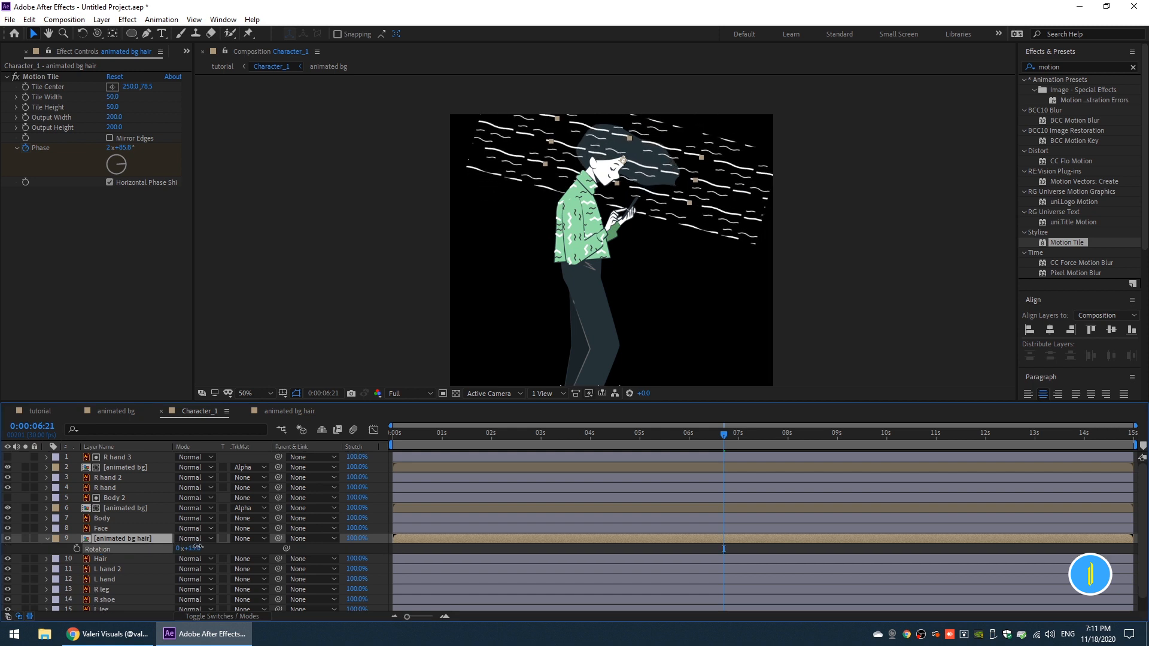
- Duplicate the Hair layer above animated bg hair and use the copy as the pattern's alpha track matte
{"action": "scroll", "coordinate": [570, 197], "scroll_direction": "up", "scroll_amount": 2}
{"action": "left_click_drag", "start_coordinate": [569, 196], "coordinate": [515, 304]}
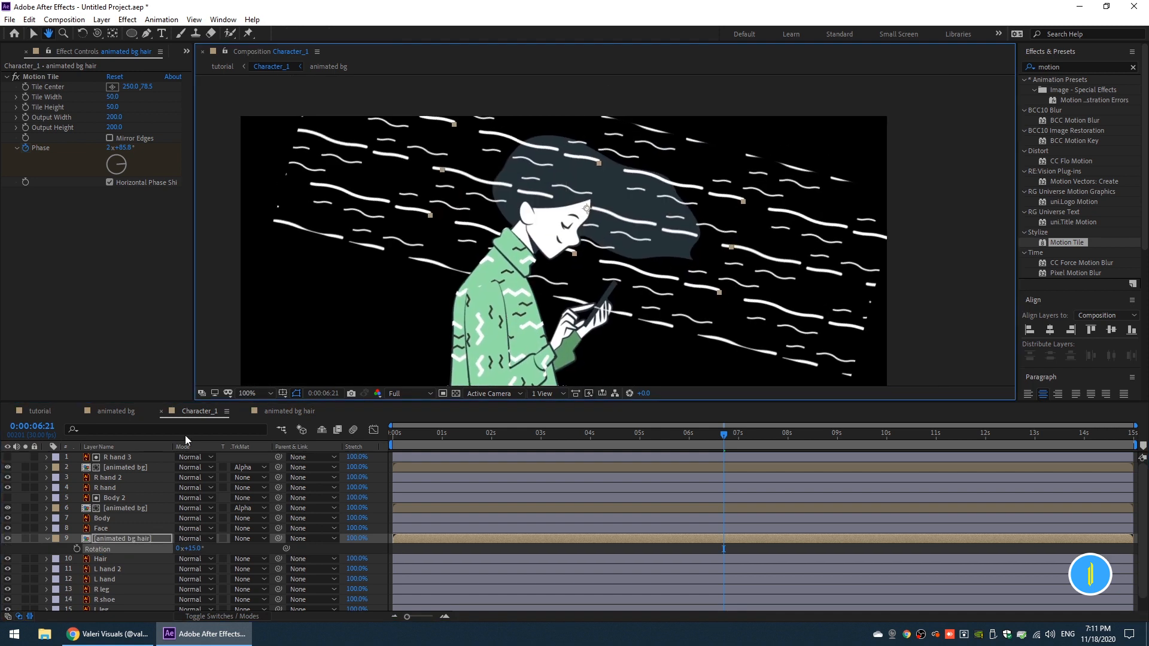
{"action": "left_click", "coordinate": [102, 559]}
{"action": "key", "text": "ctrl+d"}
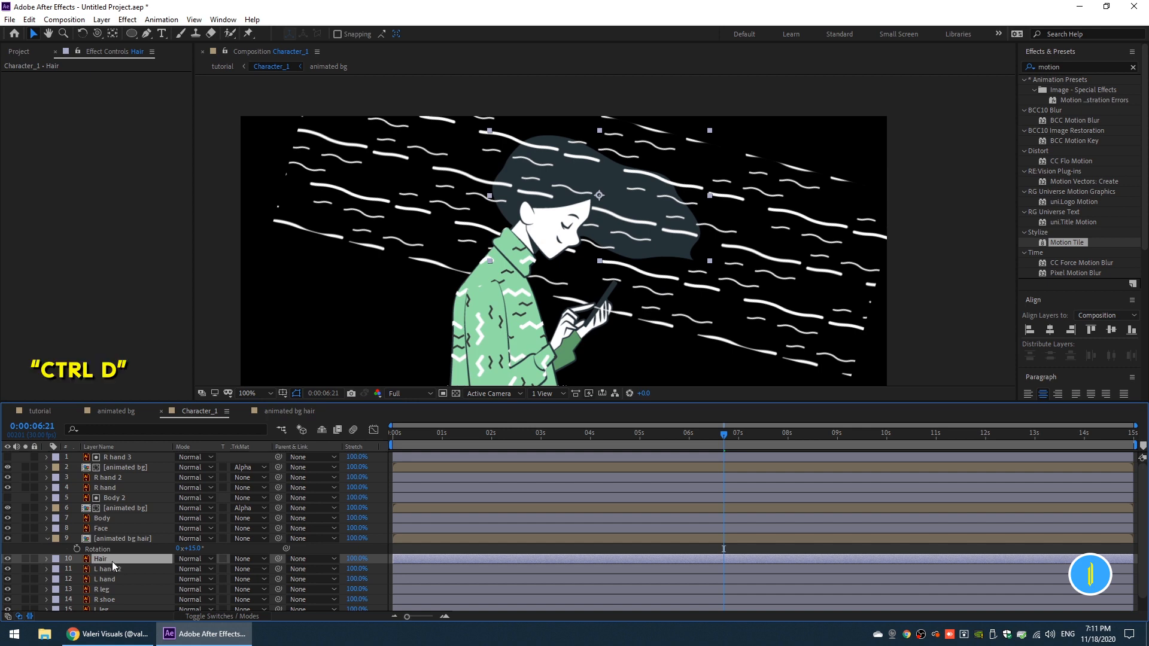
{"action": "left_click_drag", "start_coordinate": [109, 562], "coordinate": [110, 537]}
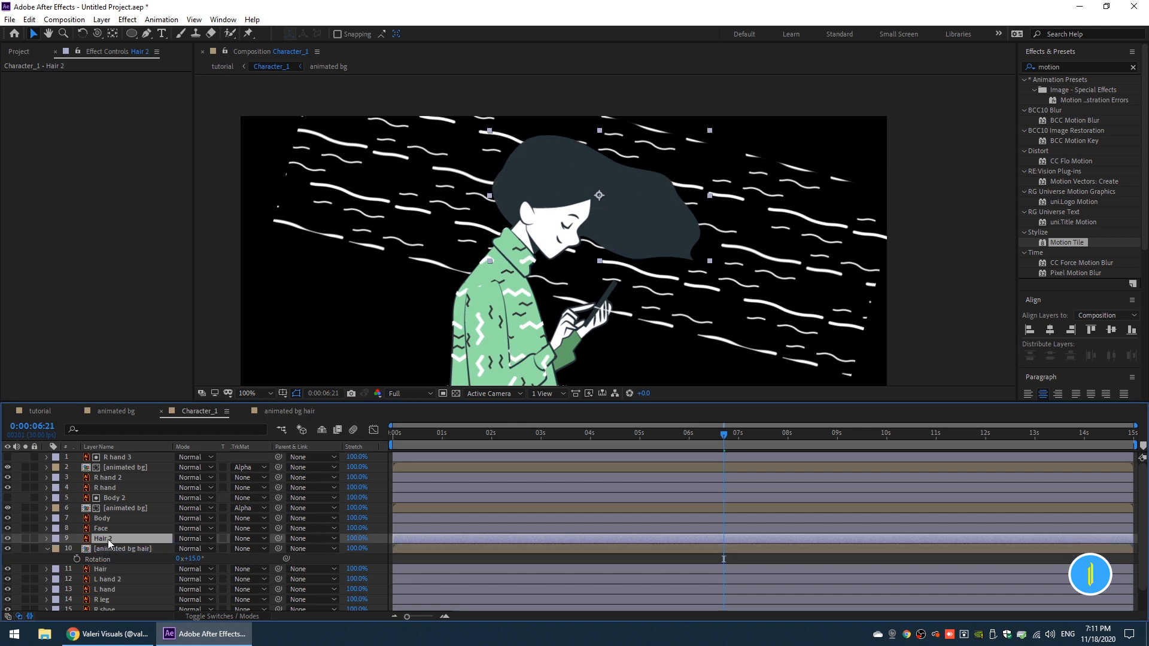
{"action": "left_click", "coordinate": [113, 548]}
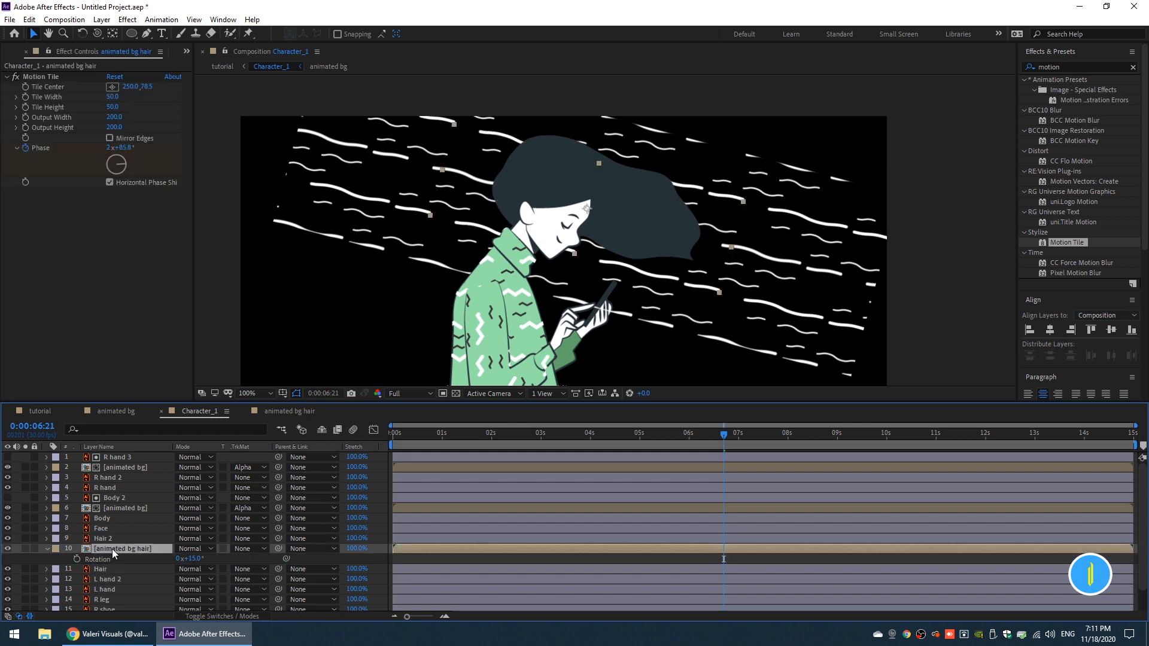
{"action": "left_click", "coordinate": [247, 548]}
{"action": "left_click", "coordinate": [258, 497]}
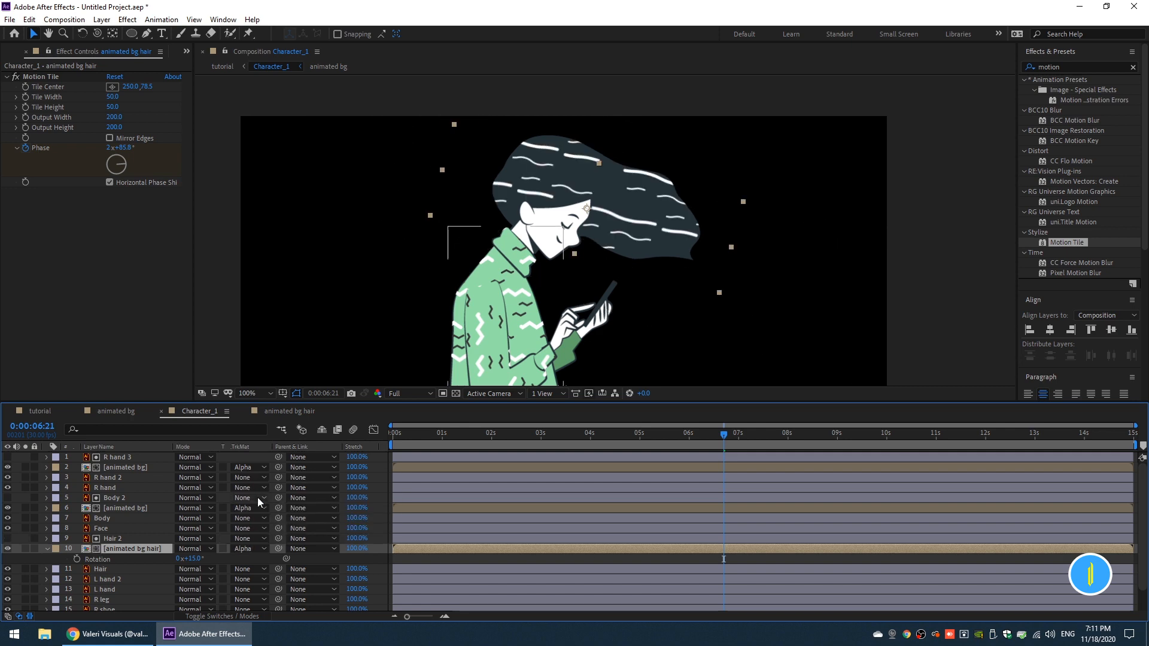
- Nudge the animated bg hair pattern slightly upward within the hair and play back the animation
{"action": "key", "text": "space"}
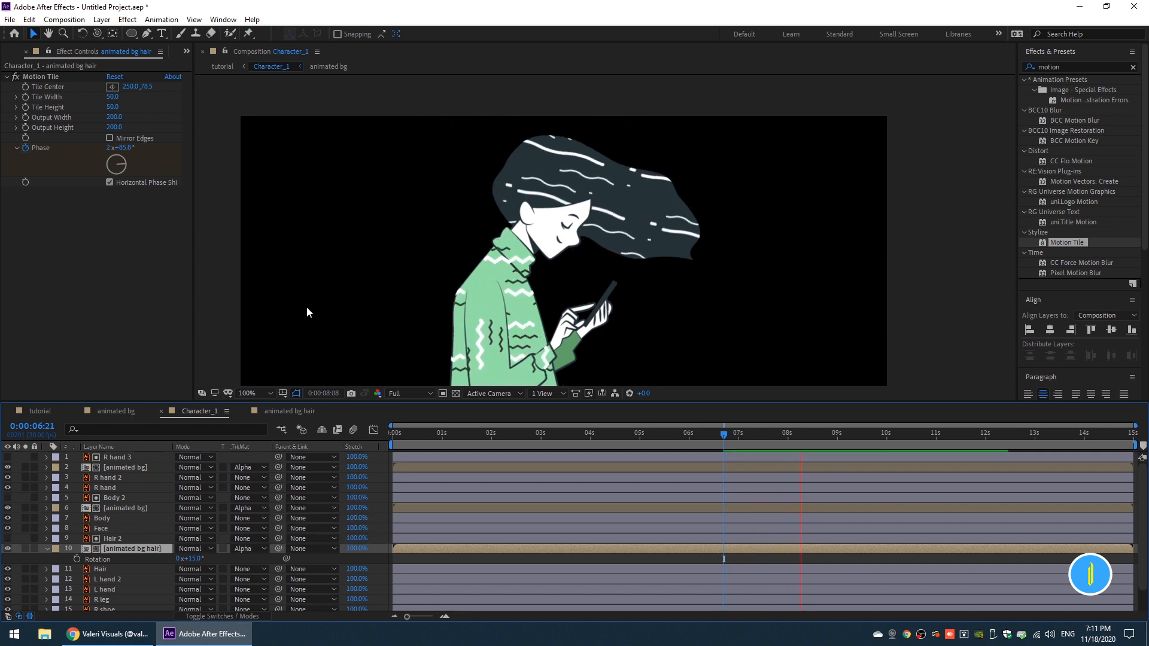
{"action": "key", "text": "space"}
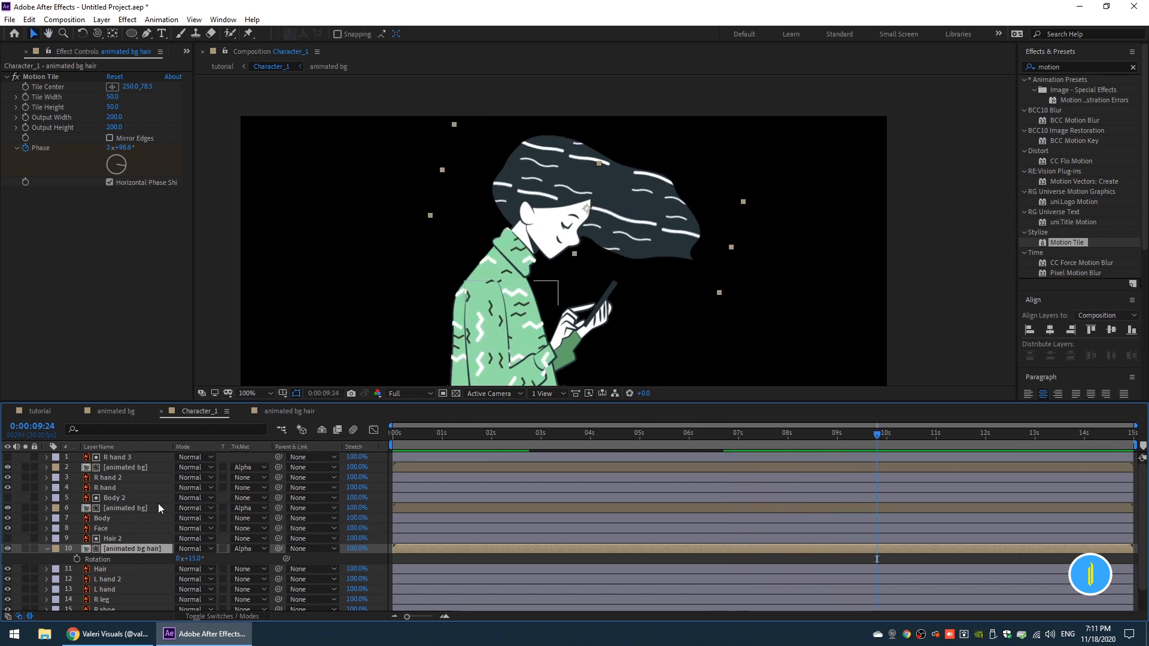
{"action": "left_click", "coordinate": [144, 549]}
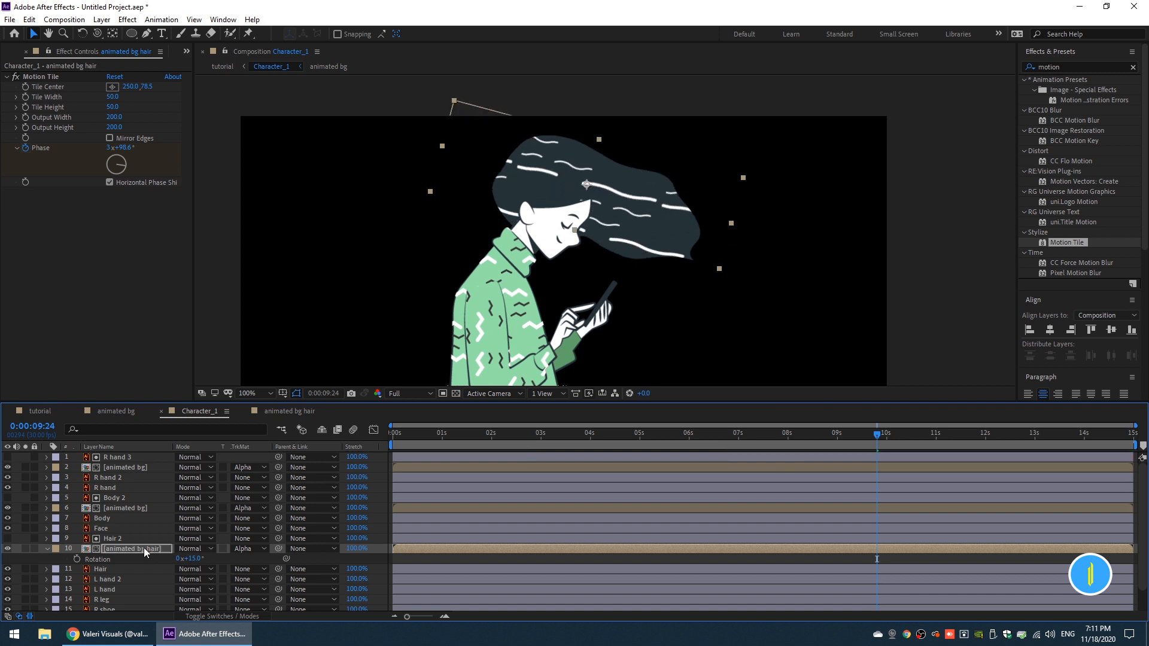
{"action": "key", "text": "space"}
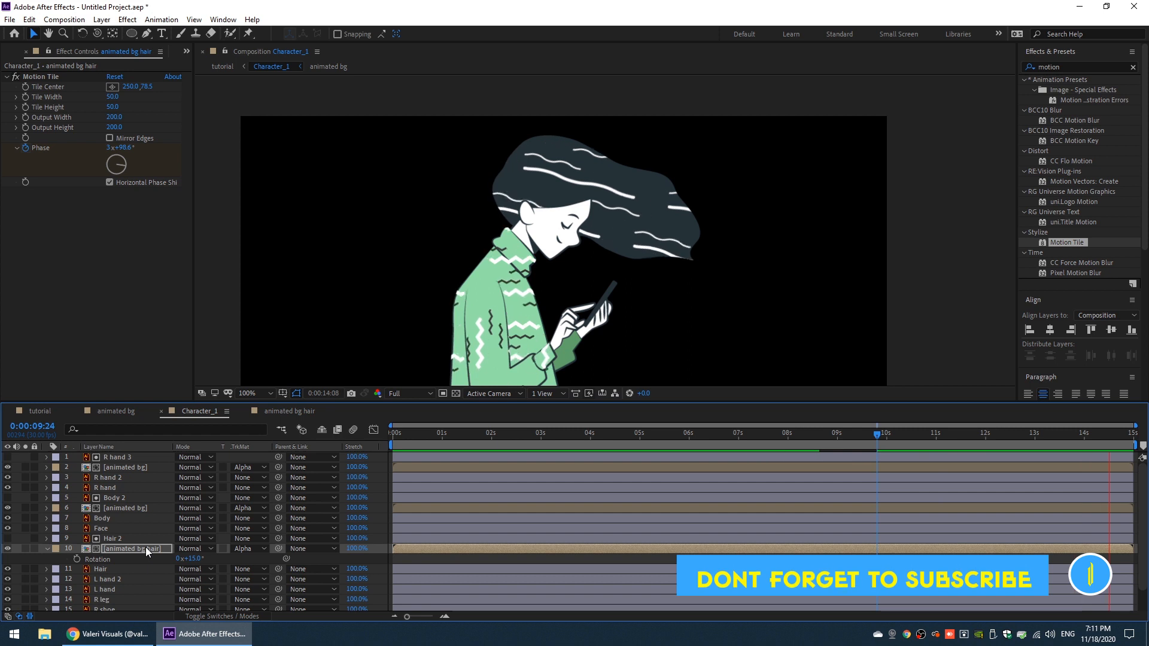
{"action": "key", "text": "comma"}
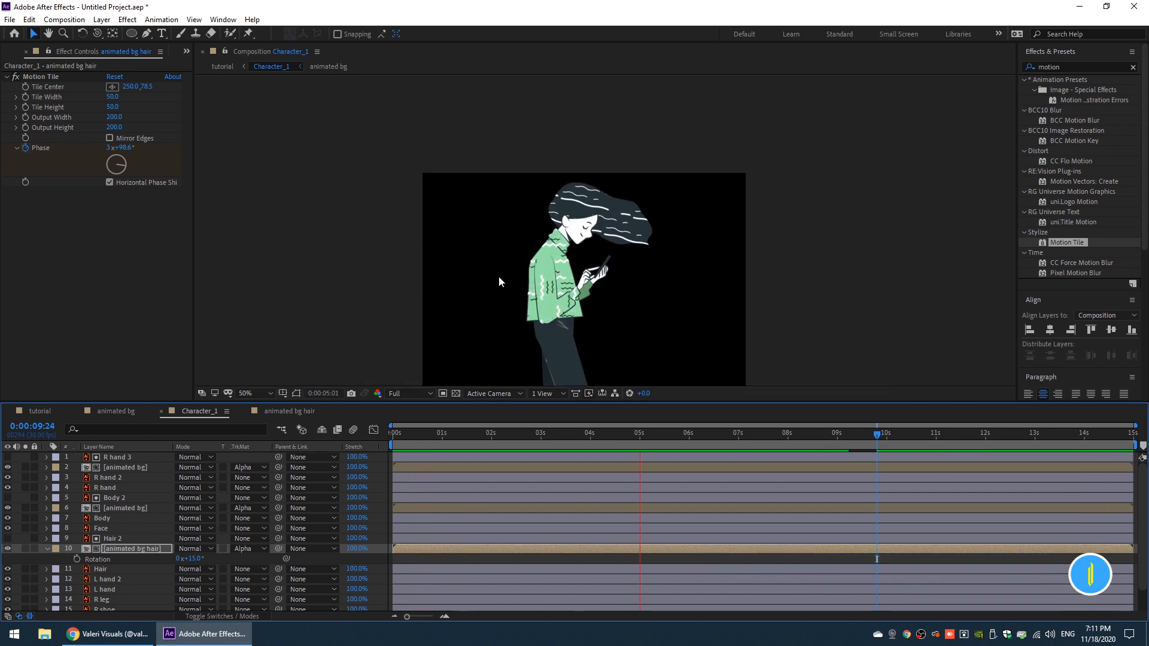
{"action": "key", "text": "period"}
{"action": "key", "text": "space"}
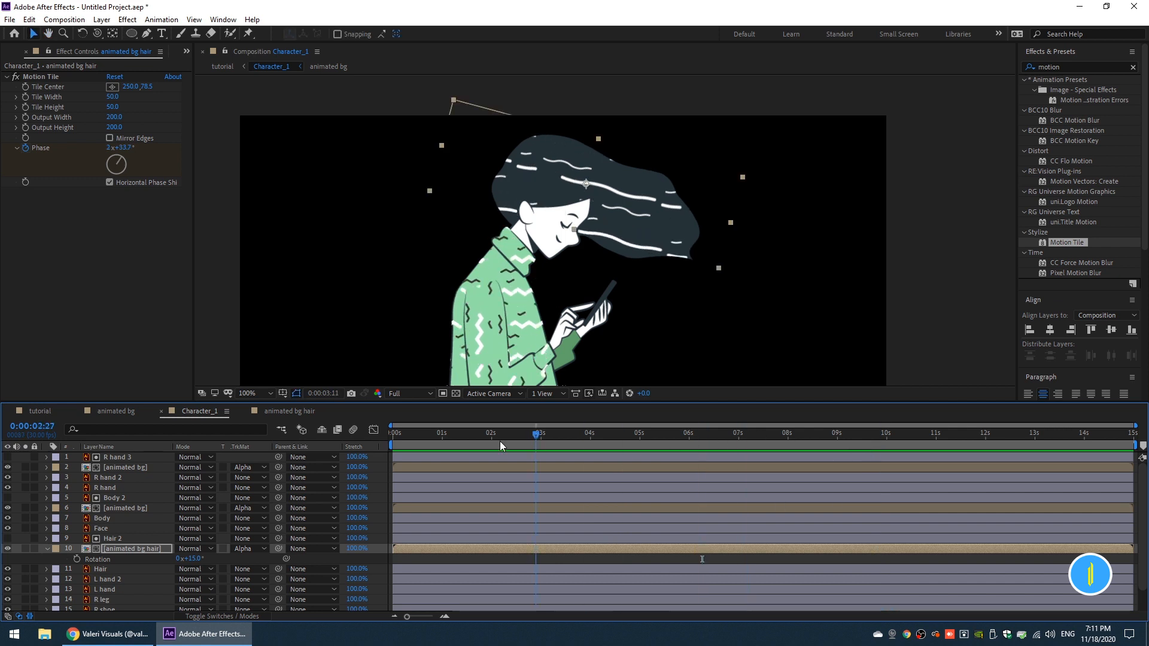
- Apply the Wave Warp effect to the original Hair layer and set its wave width to 80
{"action": "key", "text": "Home"}
{"action": "left_click", "coordinate": [47, 549]}
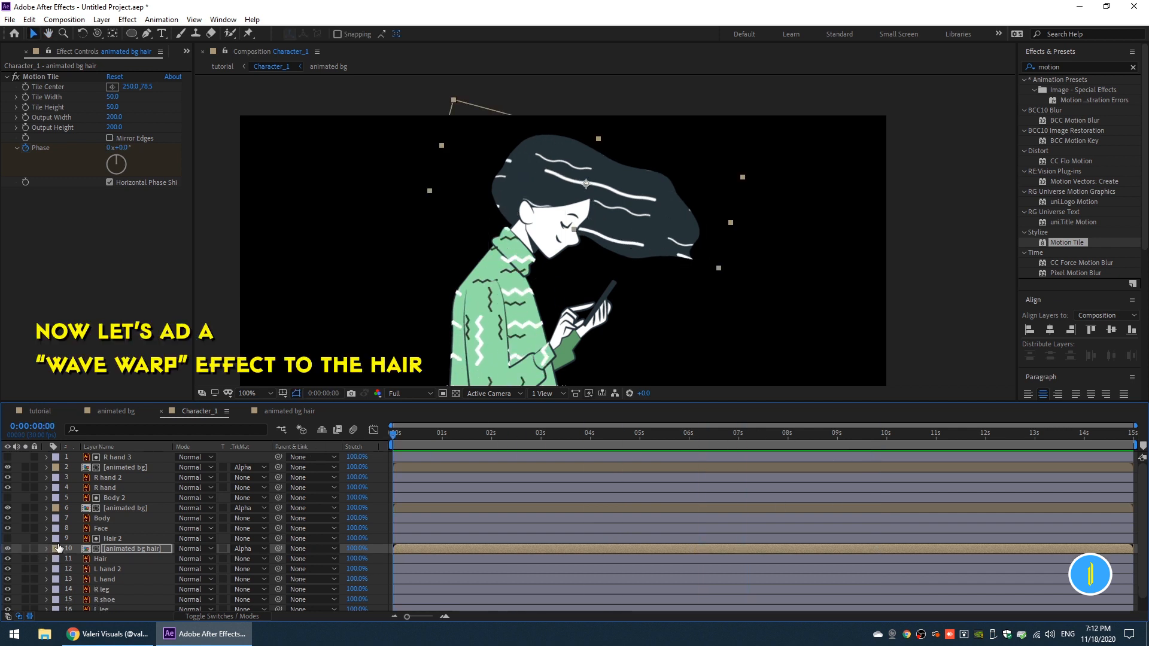
{"action": "left_click", "coordinate": [106, 559]}
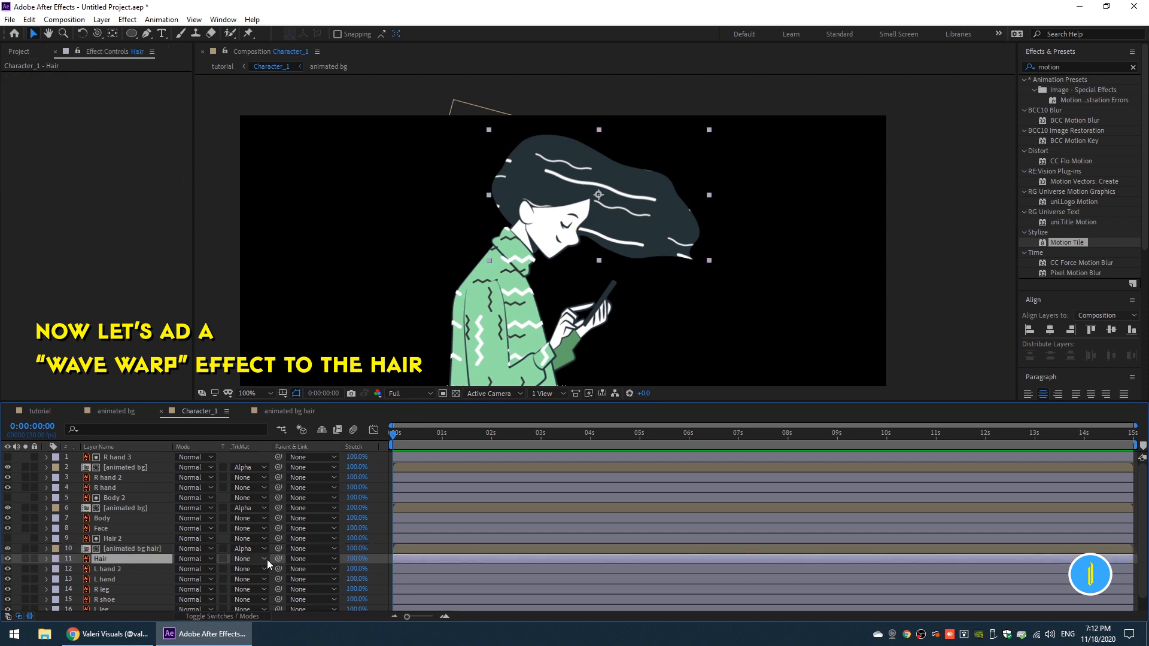
{"action": "left_click", "coordinate": [1054, 68]}
{"action": "type", "text": "wave"}
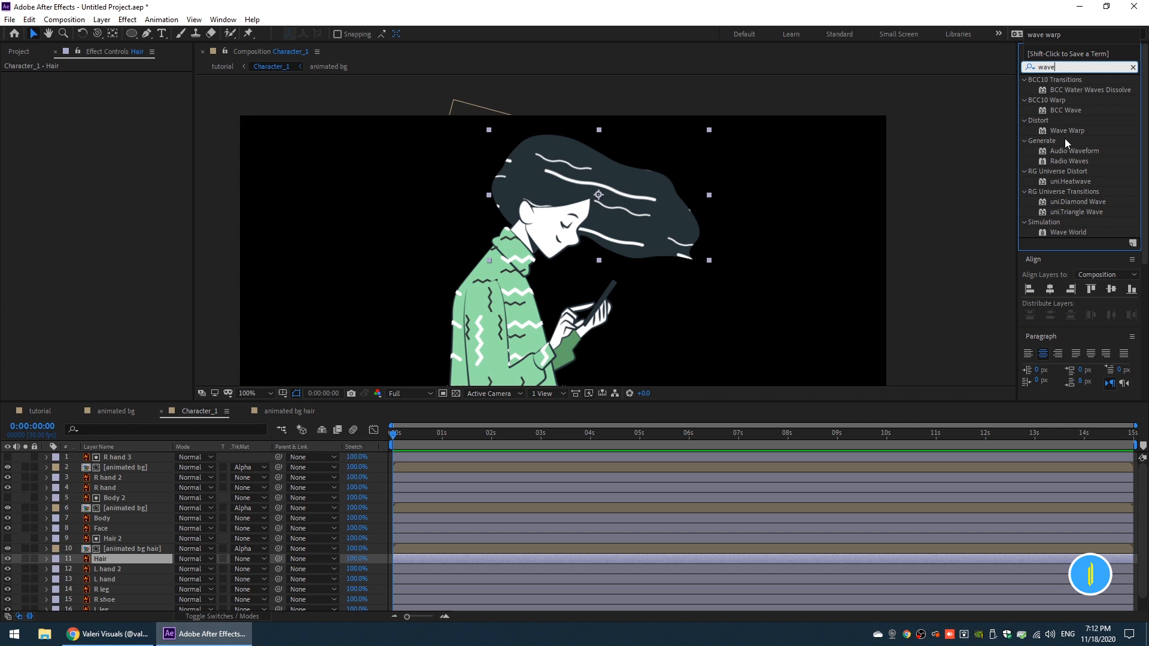
{"action": "left_click", "coordinate": [1077, 130]}
{"action": "left_click_drag", "start_coordinate": [1054, 131], "coordinate": [119, 559]}
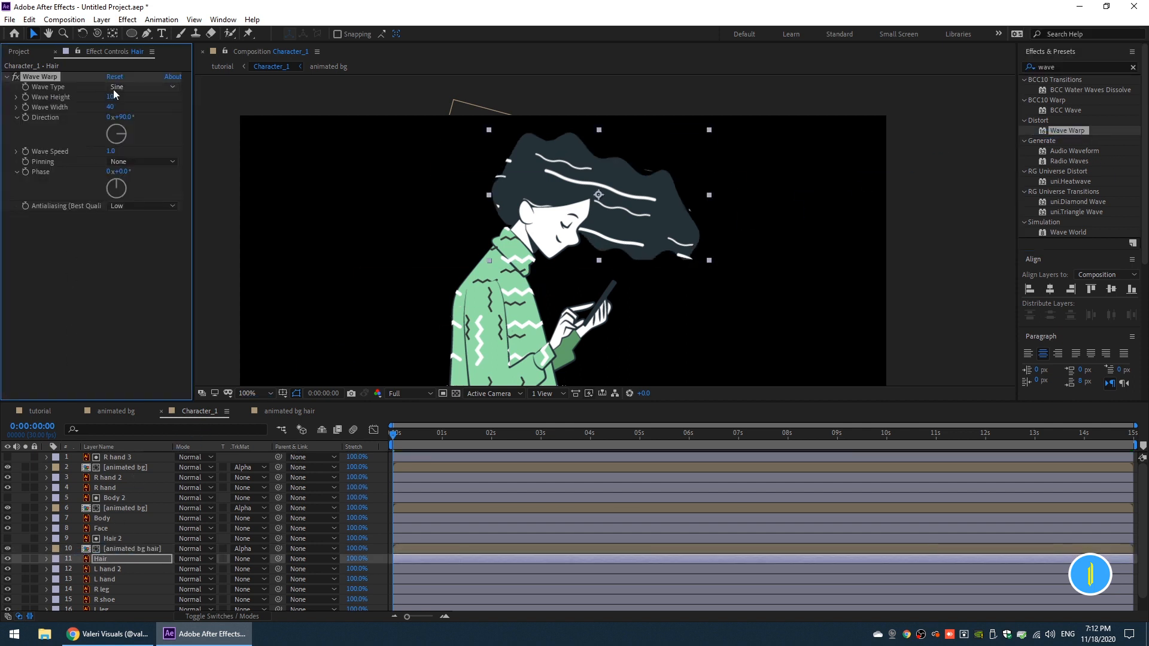
{"action": "left_click_drag", "start_coordinate": [110, 107], "coordinate": [323, 125]}
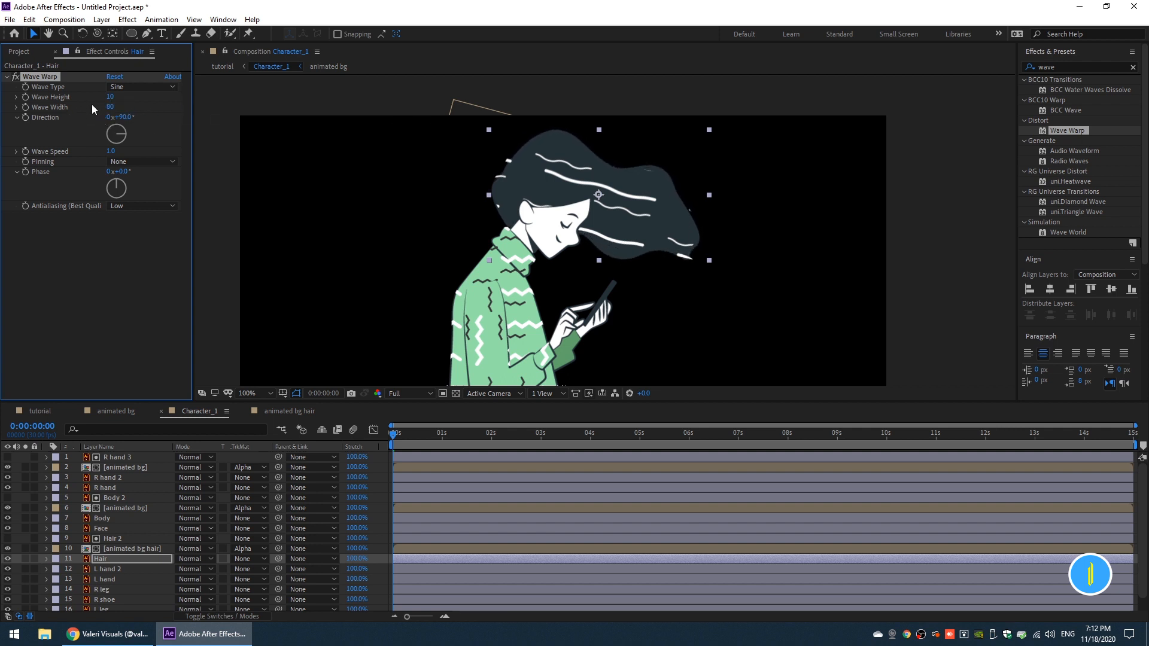
- Try a Wave Warp direction of -65° on the Hair layer and preview the motion
{"action": "left_click", "coordinate": [122, 116]}
{"action": "type", "text": "-65"}
{"action": "key", "text": "Return"}
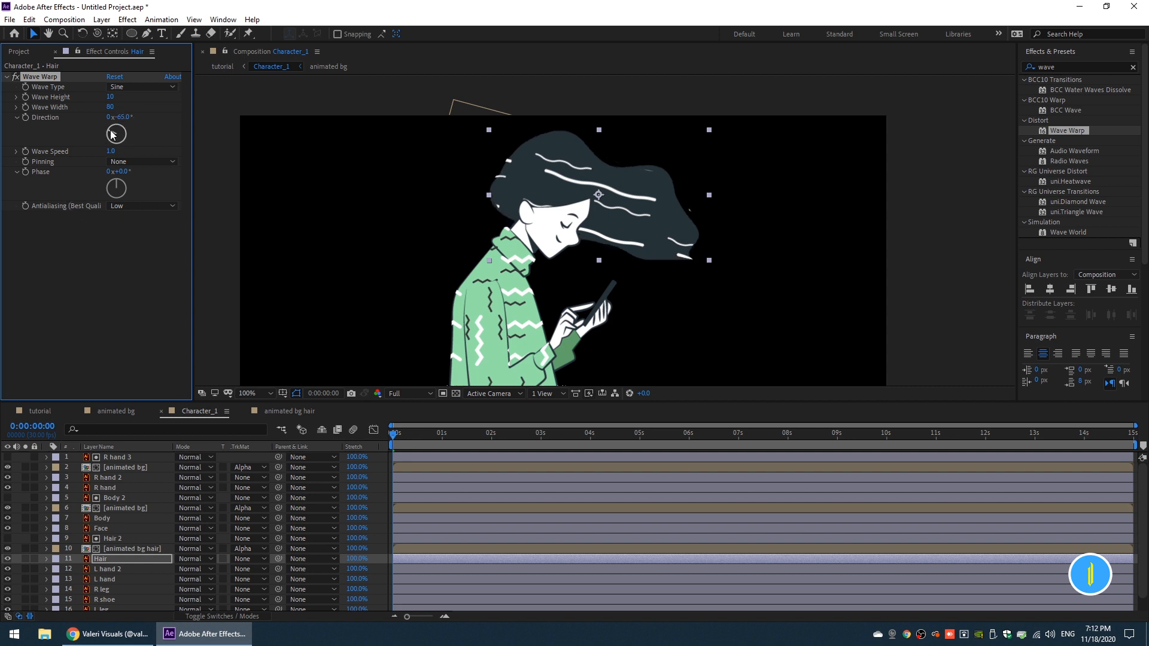
{"action": "key", "text": "space"}
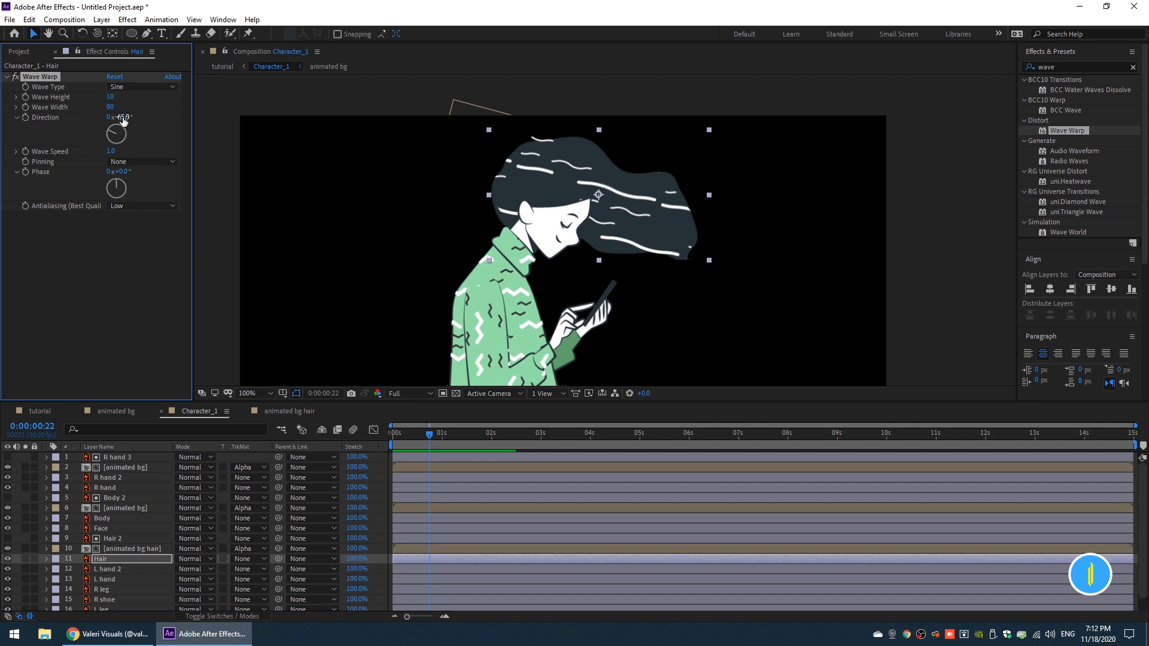
- Set the Hair layer's Wave Warp direction to 65° and wave speed to 0.5, previewing the motion
{"action": "type", "text": "65"}
{"action": "key", "text": "Return"}
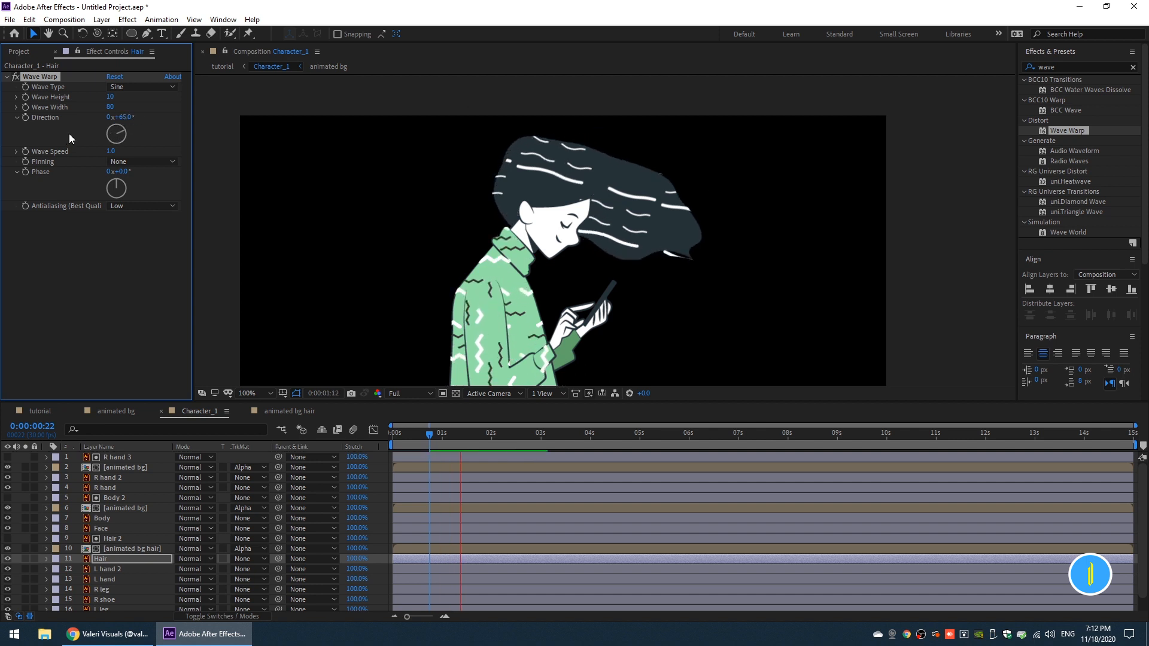
{"action": "left_click", "coordinate": [110, 152]}
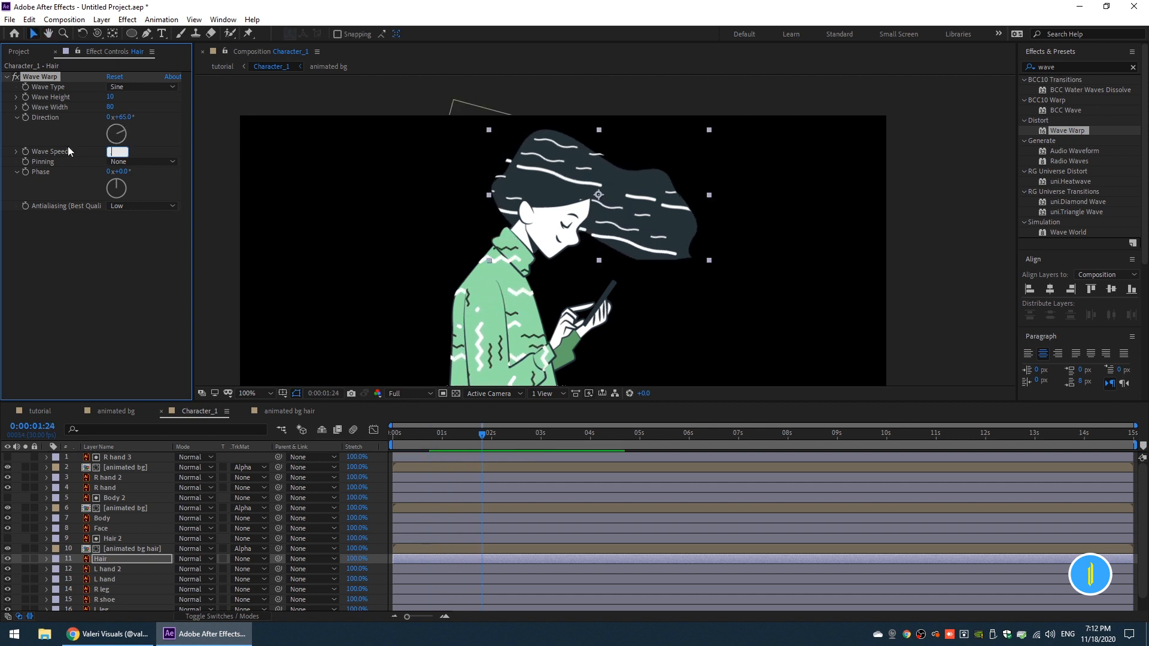
{"action": "type", "text": ".5"}
{"action": "key", "text": "Return"}
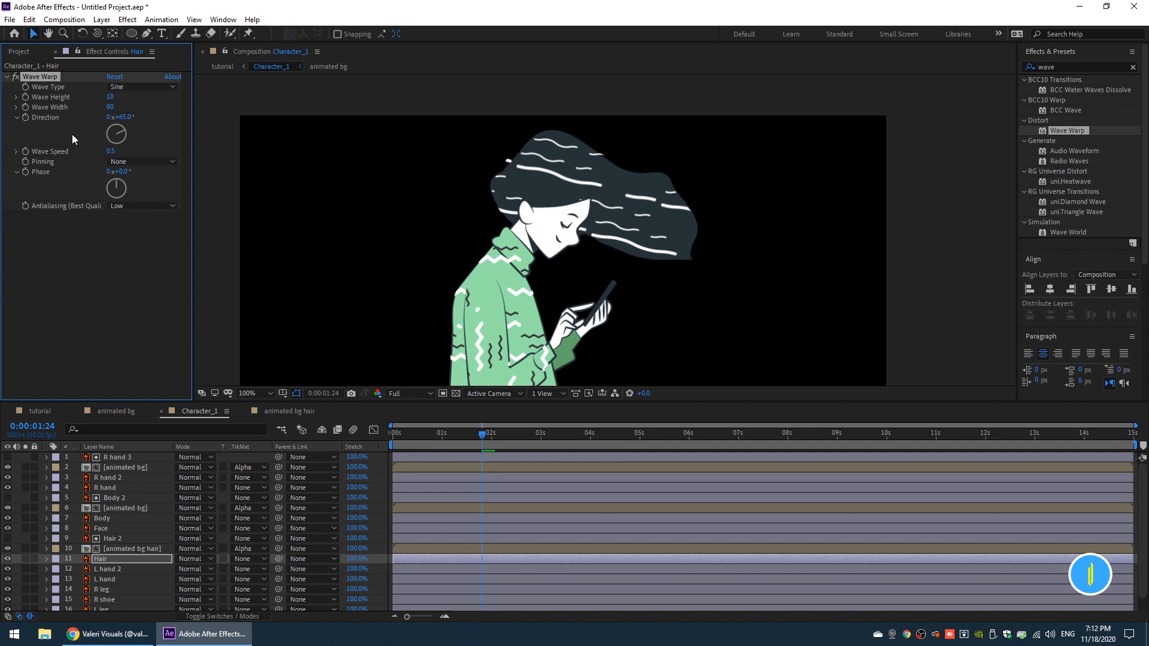
{"action": "key", "text": "space"}
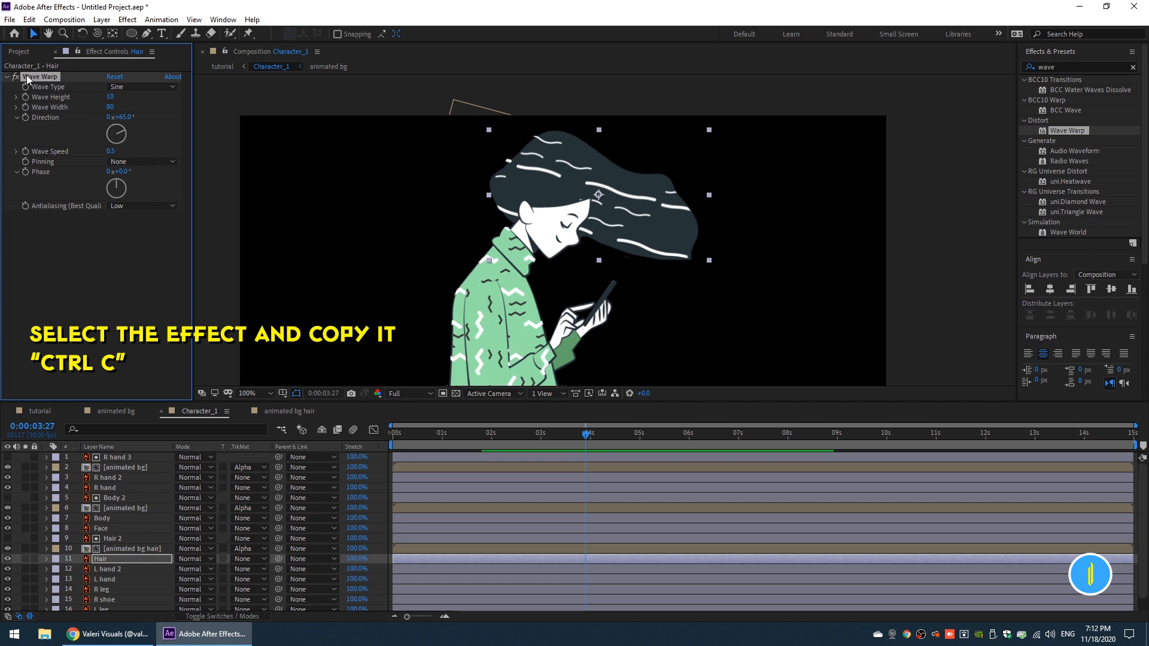
- Paste the Hair layer's Wave Warp effect onto the Hair 2 matte layer and preview the motion
{"action": "left_click", "coordinate": [136, 539]}
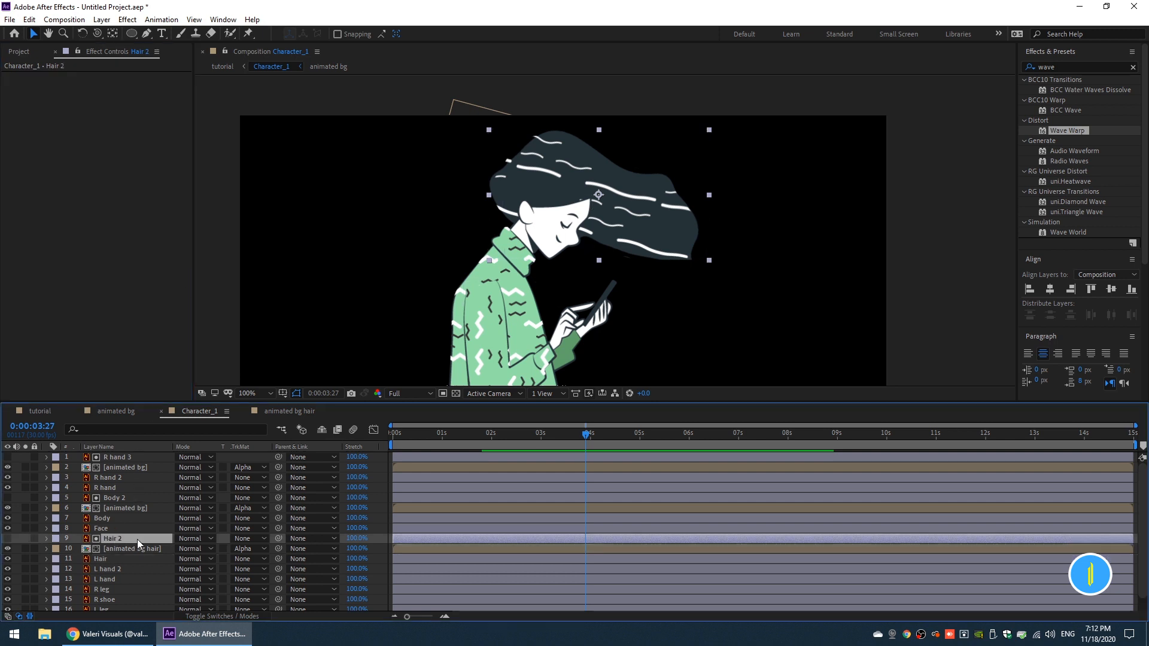
{"action": "key", "text": "ctrl+v"}
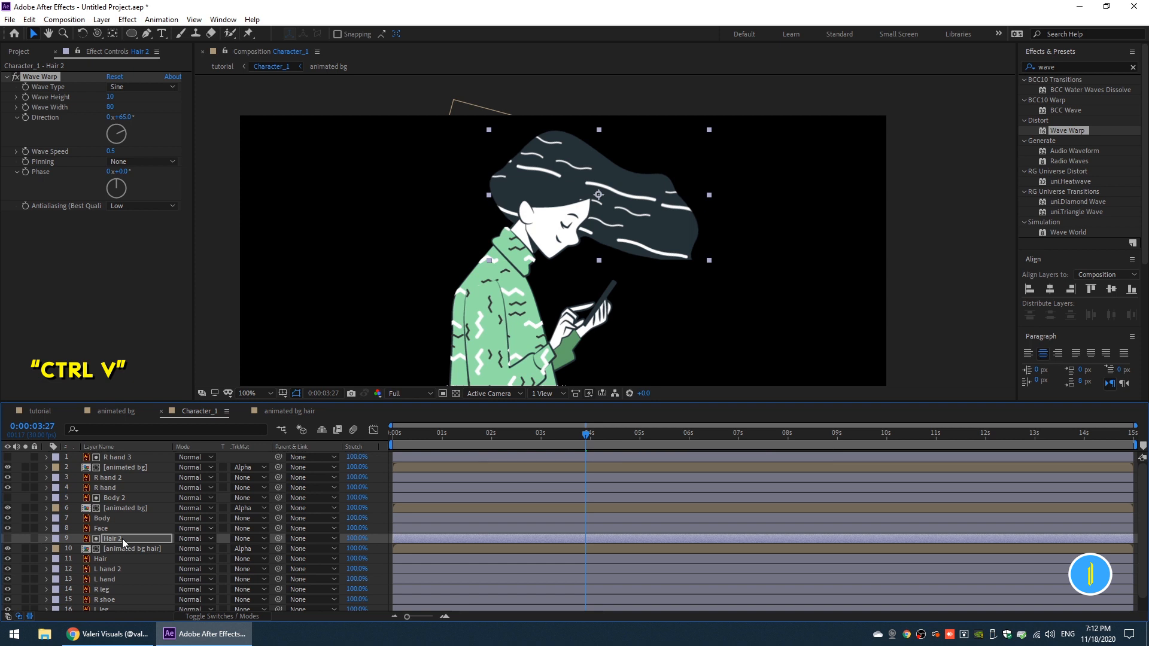
{"action": "key", "text": "space"}
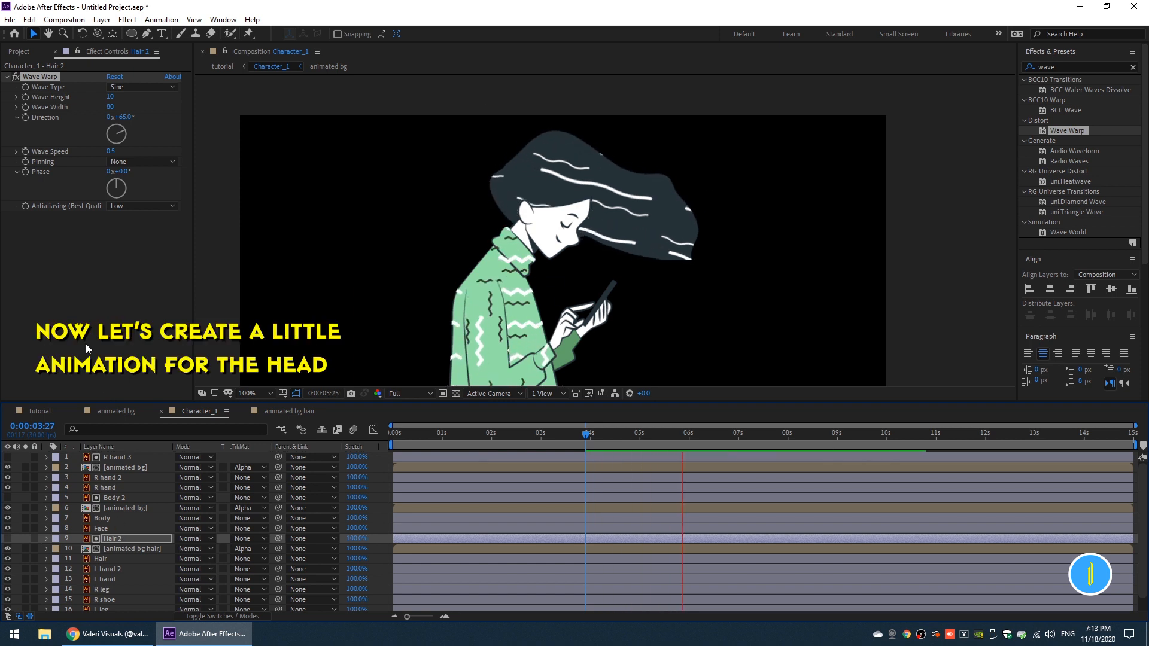
{"action": "key", "text": "space"}
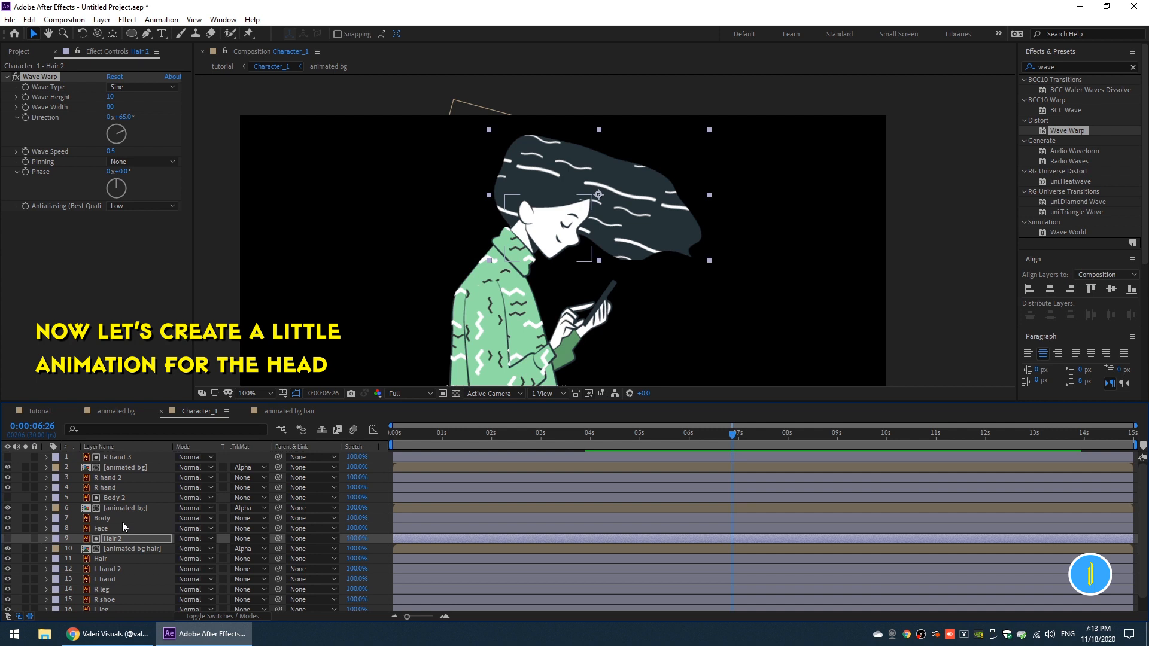
- Parent the Hair 2, animated bg hair and Hair layers to the Face layer
{"action": "left_click", "coordinate": [119, 537]}
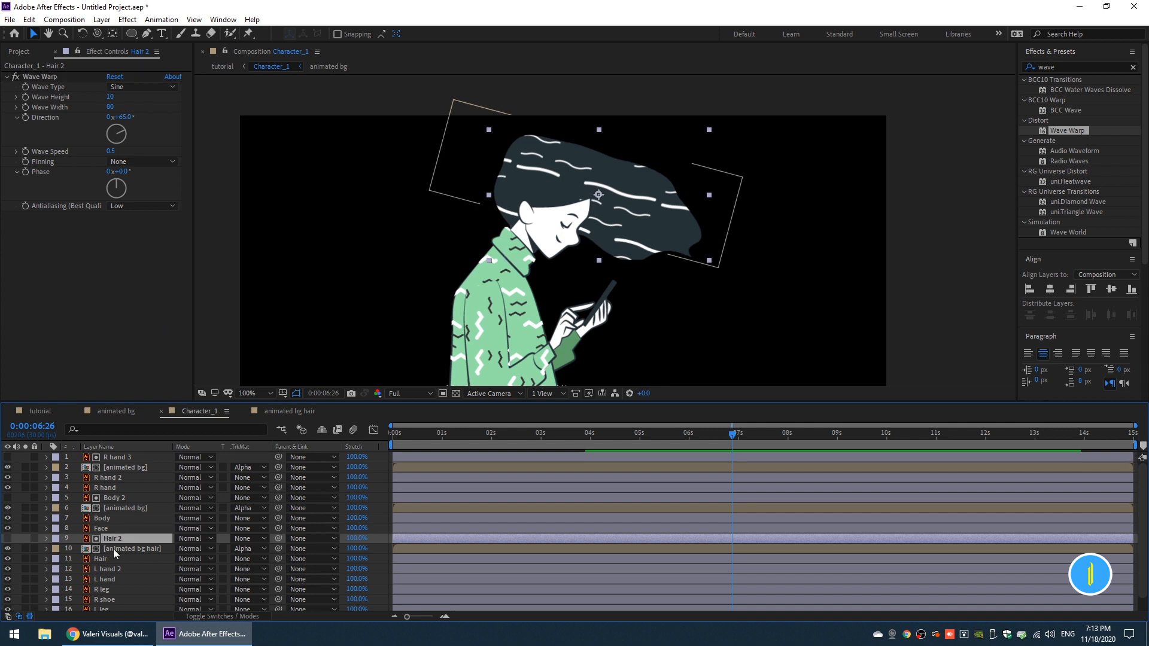
{"action": "left_click", "coordinate": [114, 548], "text": "ctrl"}
{"action": "left_click", "coordinate": [106, 558], "text": "ctrl"}
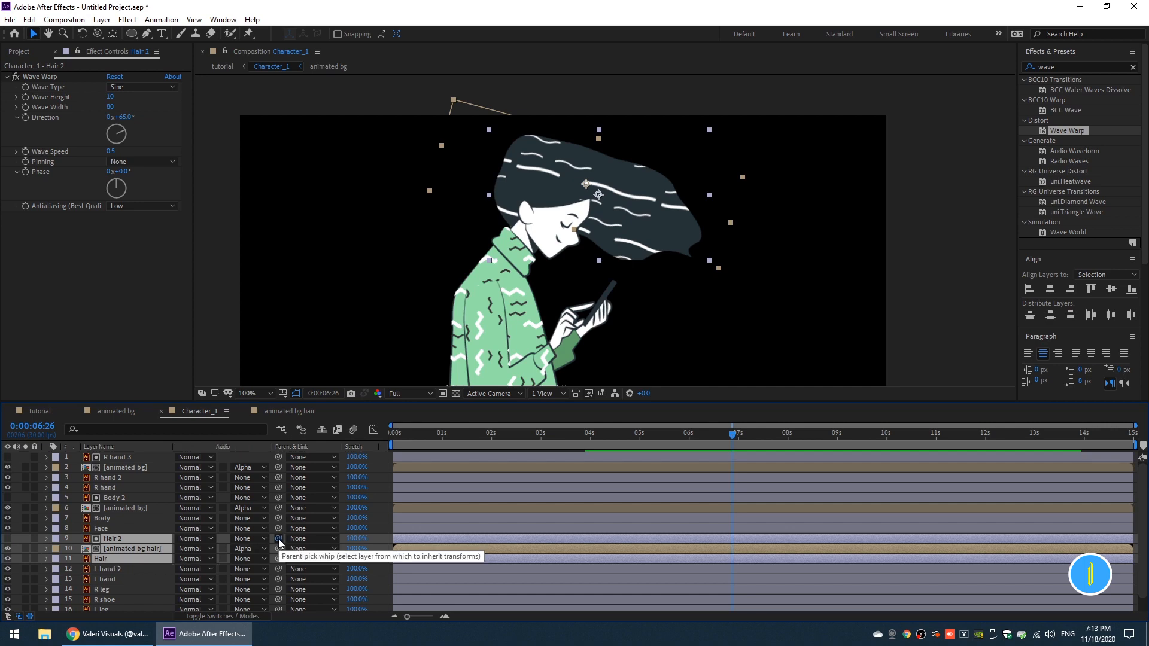
{"action": "left_click_drag", "start_coordinate": [279, 538], "coordinate": [103, 528]}
- Move the Face layer's anchor point to the base of the neck with the Pan Behind tool
{"action": "left_click", "coordinate": [103, 530]}
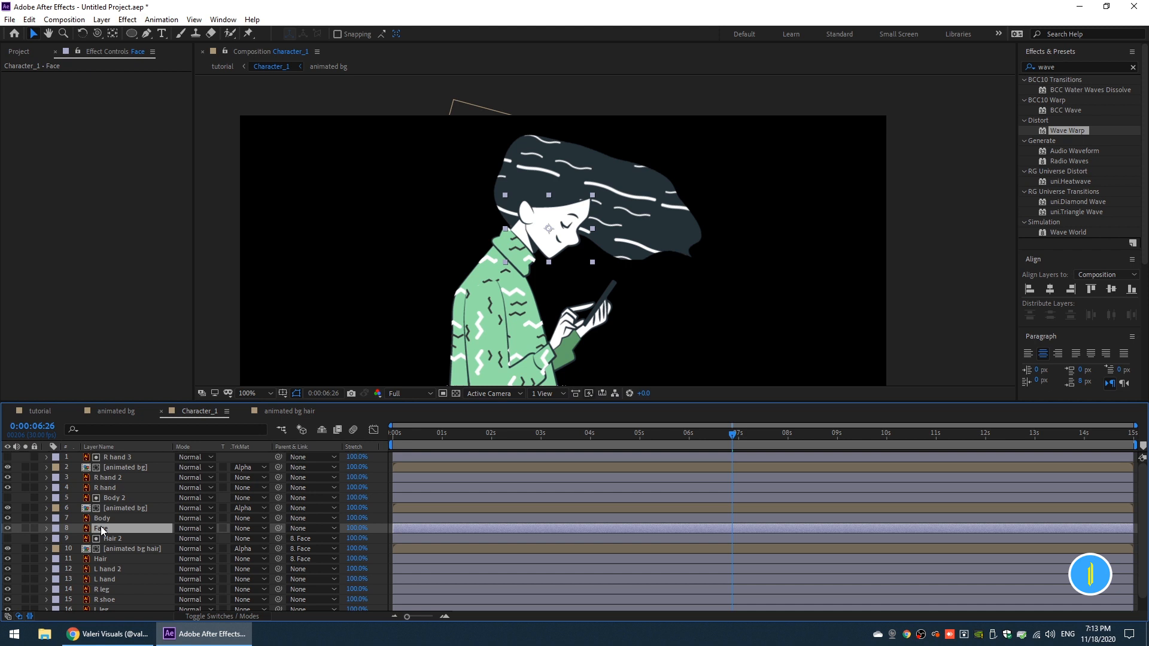
{"action": "left_click", "coordinate": [112, 33]}
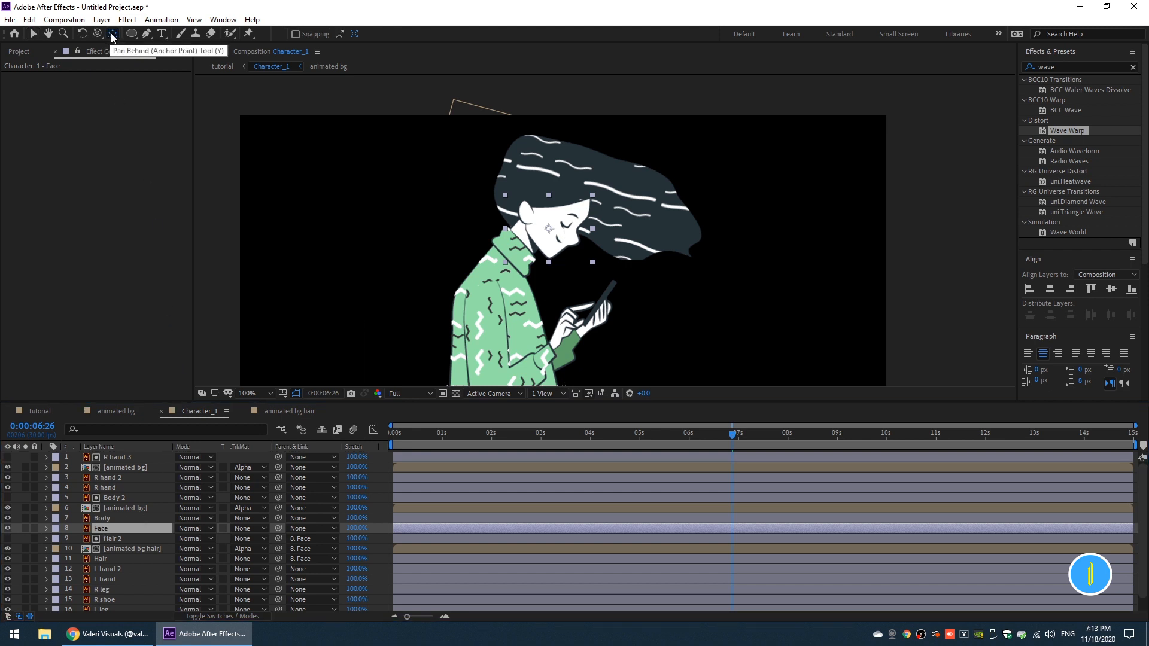
{"action": "left_click_drag", "start_coordinate": [548, 232], "coordinate": [518, 246]}
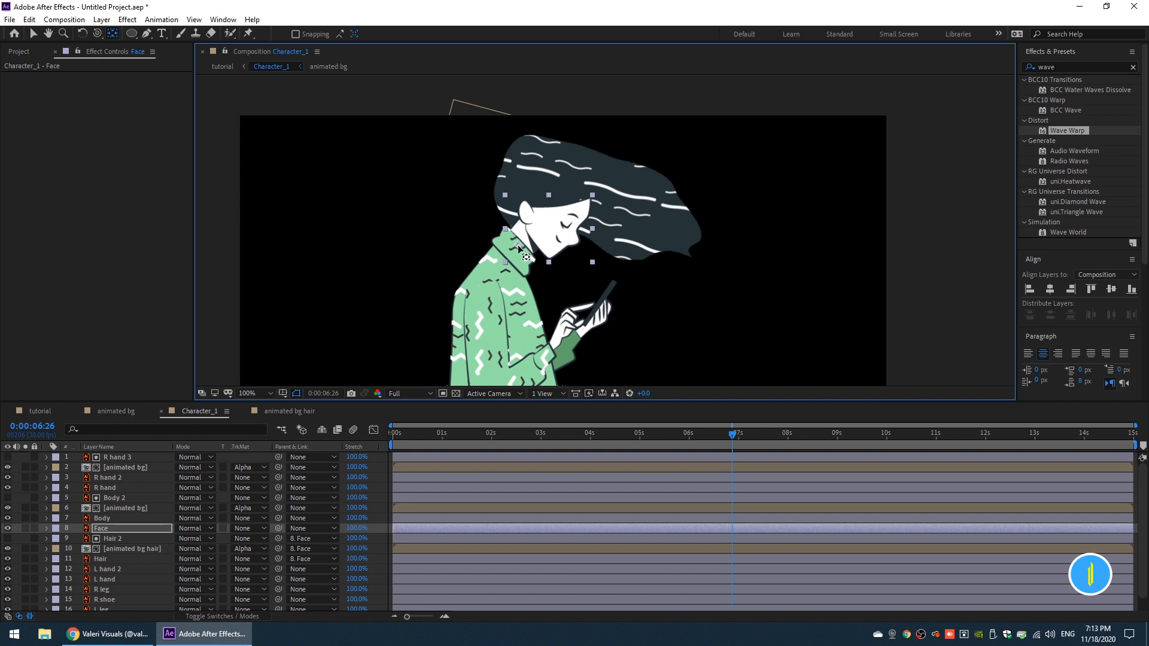
{"action": "left_click", "coordinate": [33, 33]}
- Keyframe the Face layer's rotation at 0° at the start and 4° at 2 seconds
{"action": "left_click_drag", "start_coordinate": [642, 433], "coordinate": [329, 443]}
{"action": "key", "text": "r"}
{"action": "key", "text": "r"}
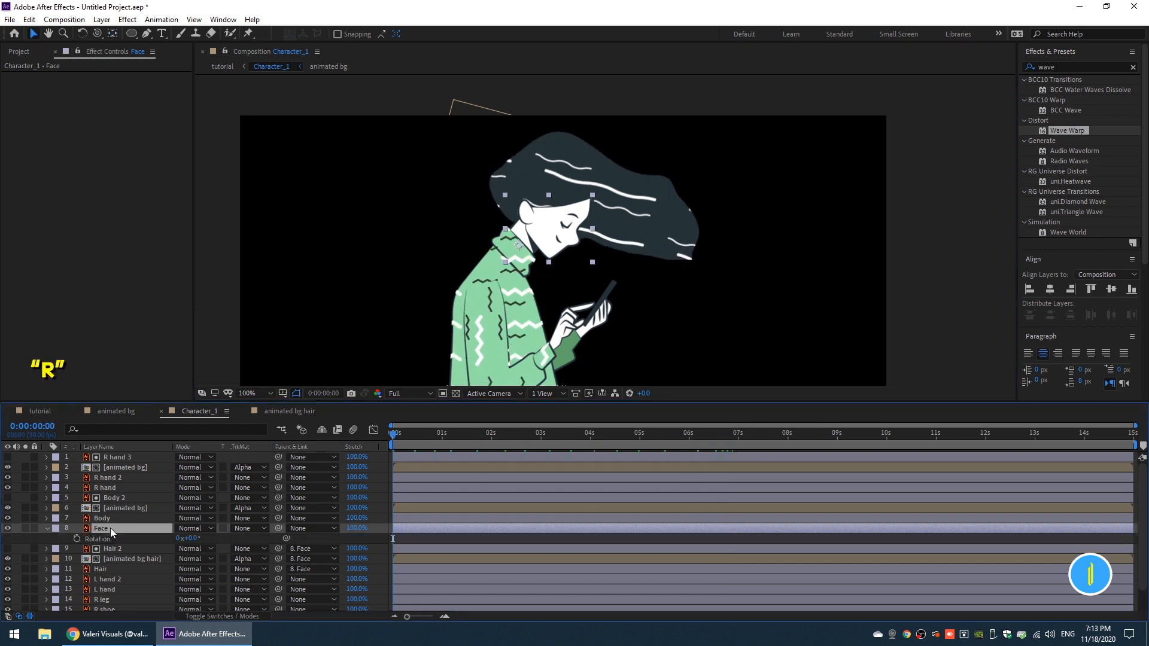
{"action": "left_click_drag", "start_coordinate": [404, 432], "coordinate": [491, 450]}
{"action": "left_click", "coordinate": [195, 536]}
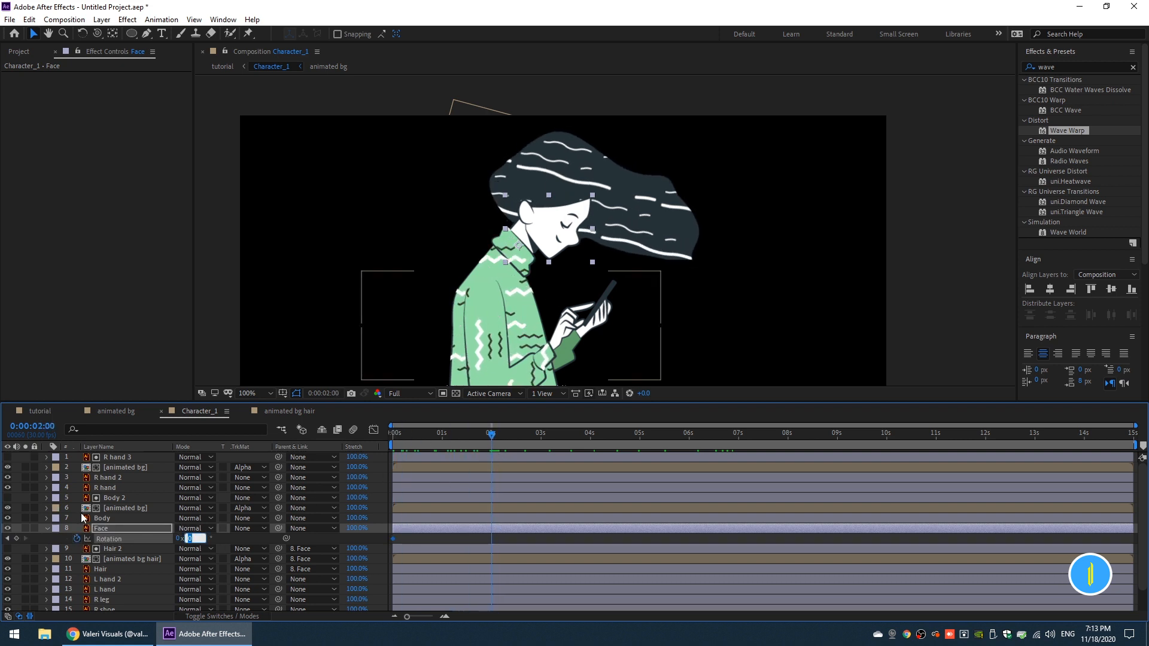
{"action": "type", "text": "4"}
{"action": "key", "text": "Return"}
- Copy the Face's first rotation keyframe to 4 seconds and apply Easy Ease to all three keyframes
{"action": "left_click_drag", "start_coordinate": [579, 447], "coordinate": [590, 454]}
{"action": "left_click", "coordinate": [394, 540]}
{"action": "key", "text": "ctrl+c"}
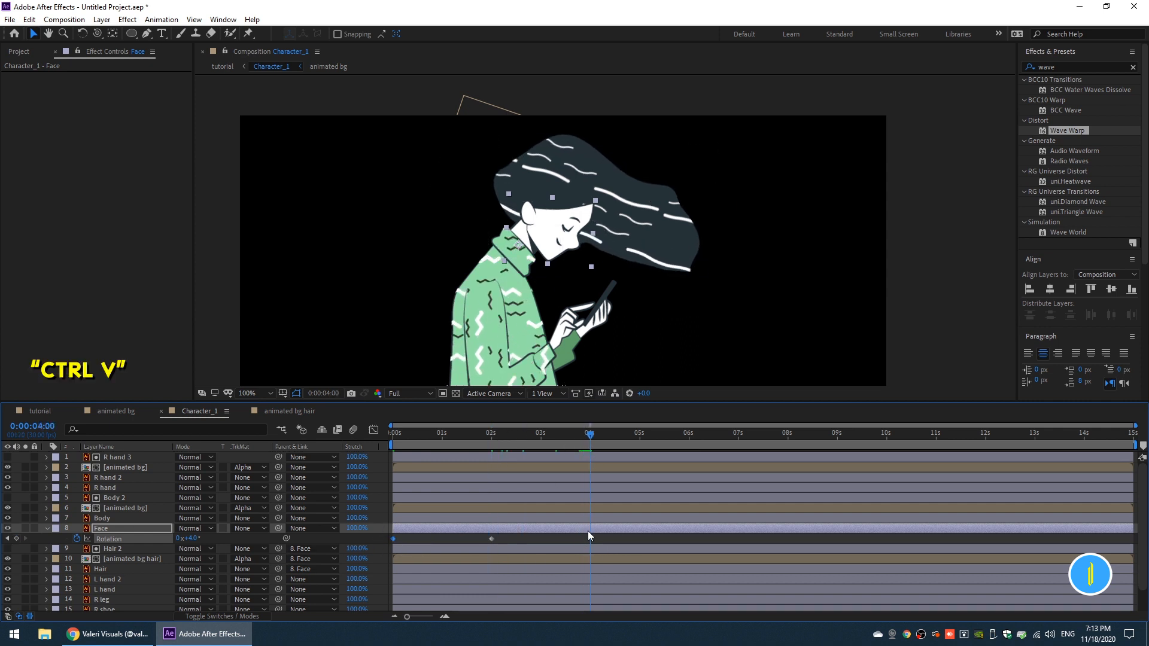
{"action": "key", "text": "ctrl+v"}
{"action": "left_click_drag", "start_coordinate": [601, 536], "coordinate": [370, 549]}
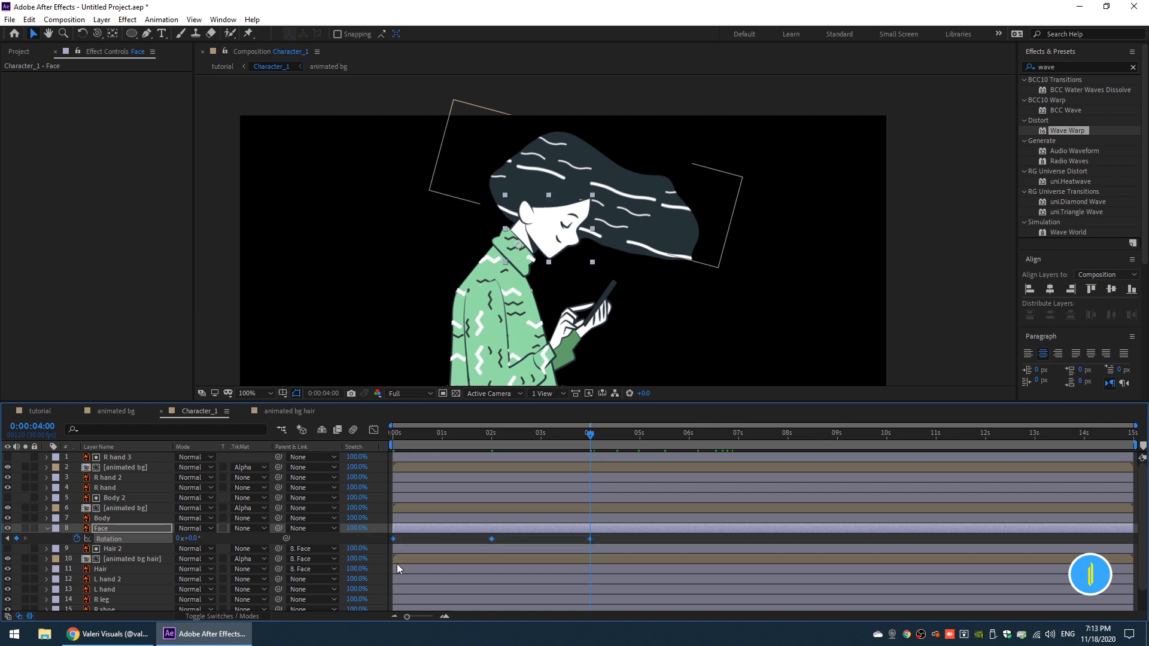
{"action": "key", "text": "F9"}
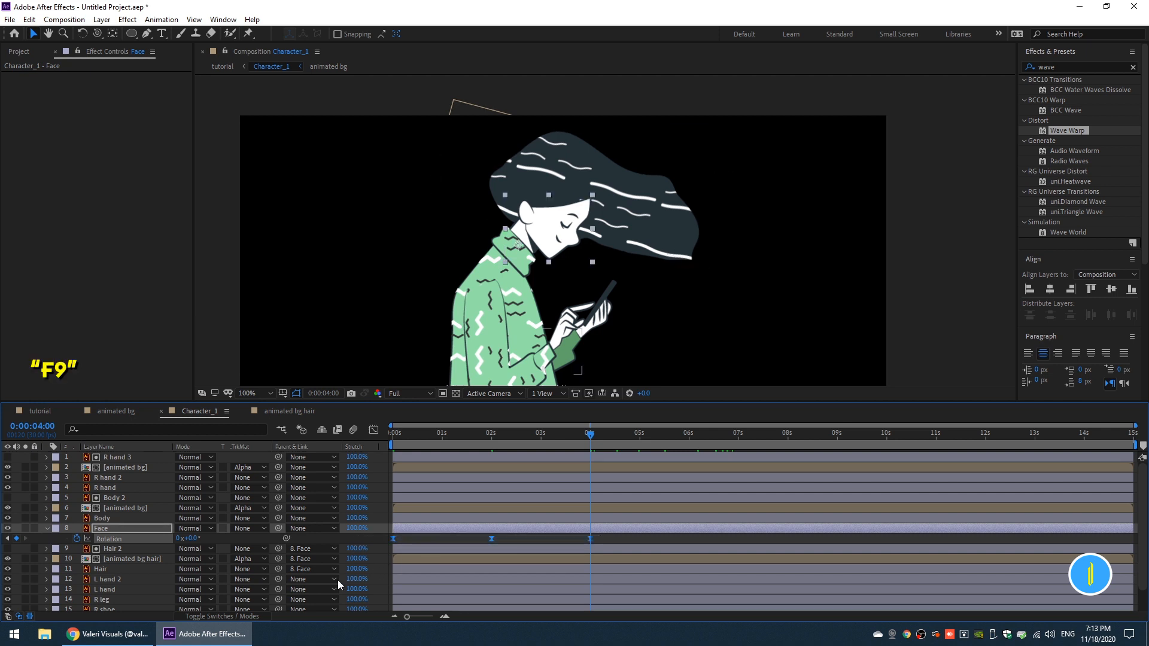
- Add a loopOut(type = "cycle", numKeyframes = 0) expression to the Face's rotation and preview it from the start
{"action": "left_click", "coordinate": [77, 540], "text": "alt"}
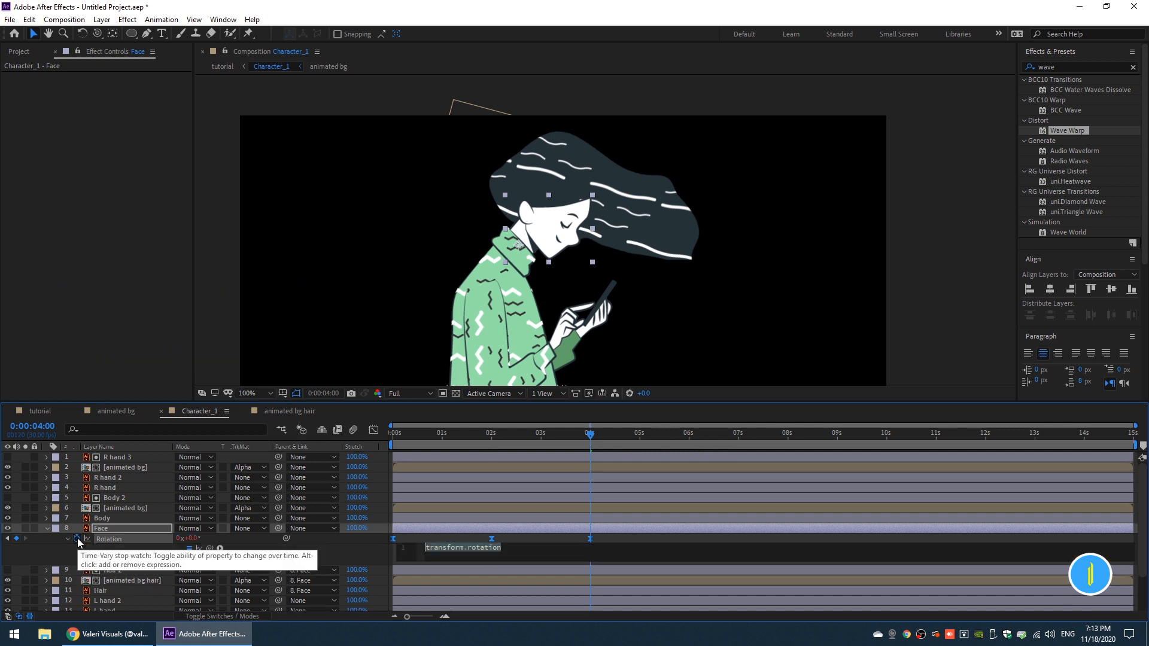
{"action": "left_click", "coordinate": [220, 548]}
{"action": "mouse_move", "coordinate": [309, 492]}
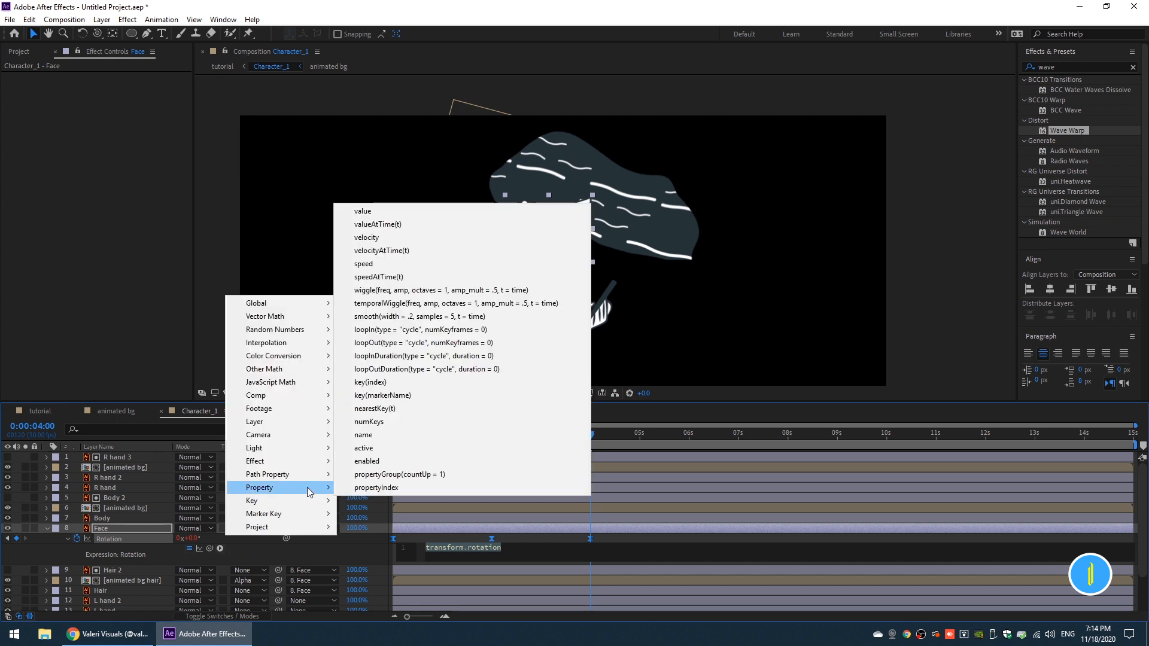
{"action": "left_click", "coordinate": [364, 346]}
{"action": "left_click_drag", "start_coordinate": [575, 437], "coordinate": [375, 440]}
{"action": "key", "text": "space"}
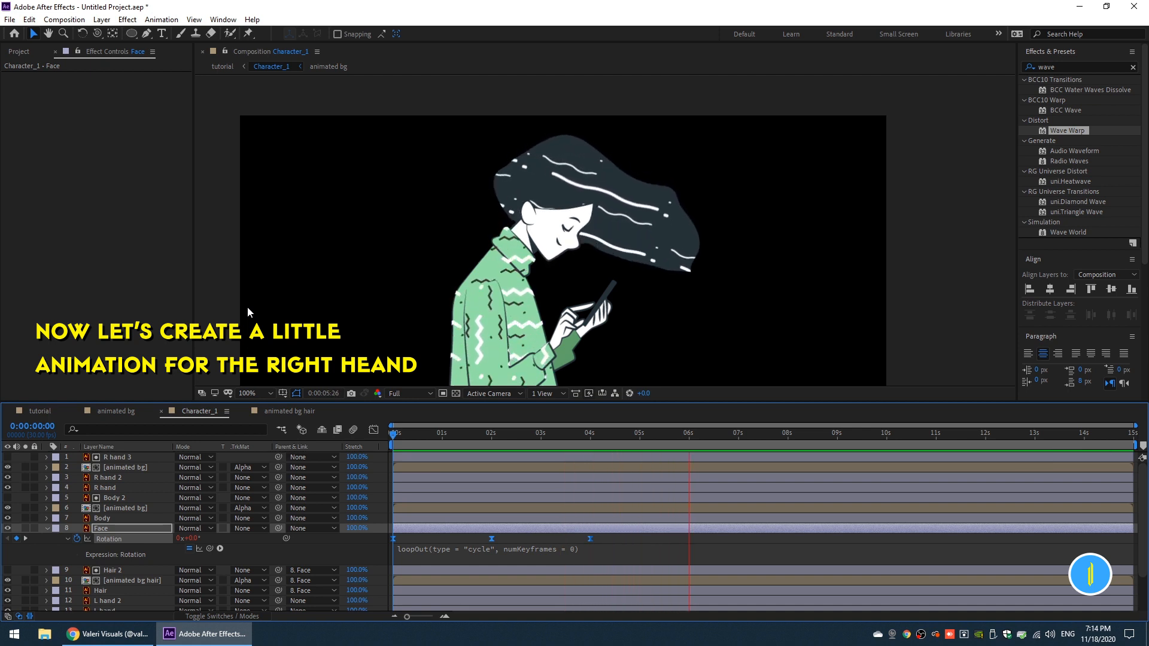
{"action": "key", "text": "space"}
{"action": "left_click", "coordinate": [46, 529]}
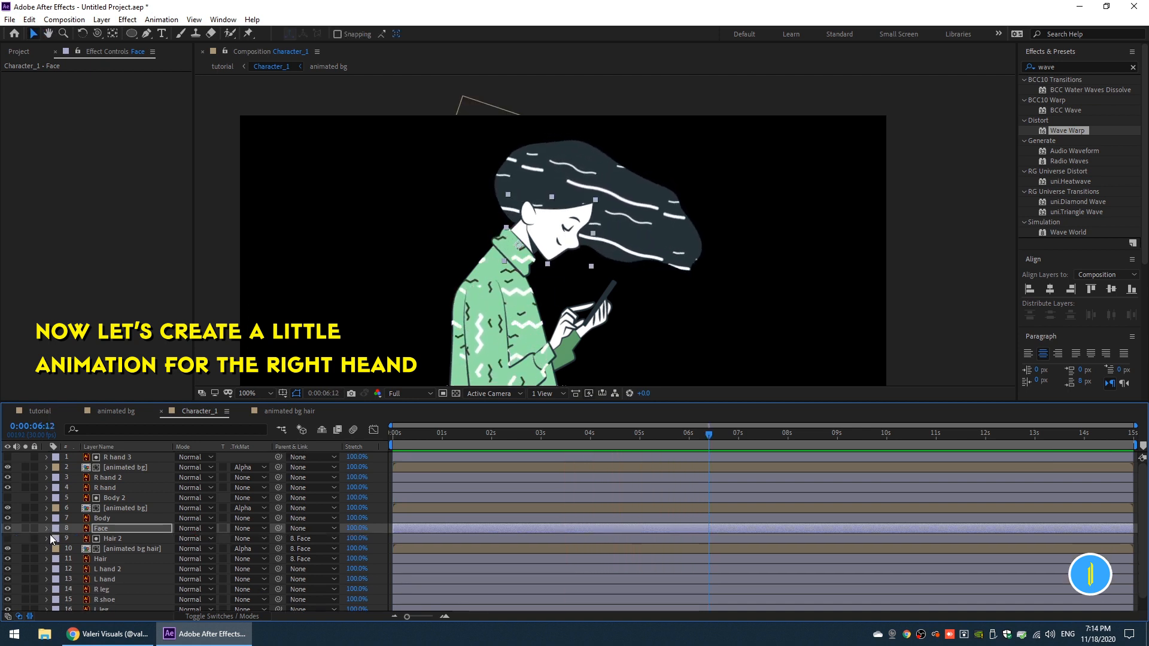
- Parent the R hand 3, topmost animated bg and R hand layers to R hand 2
{"action": "left_click_drag", "start_coordinate": [445, 332], "coordinate": [465, 266]}
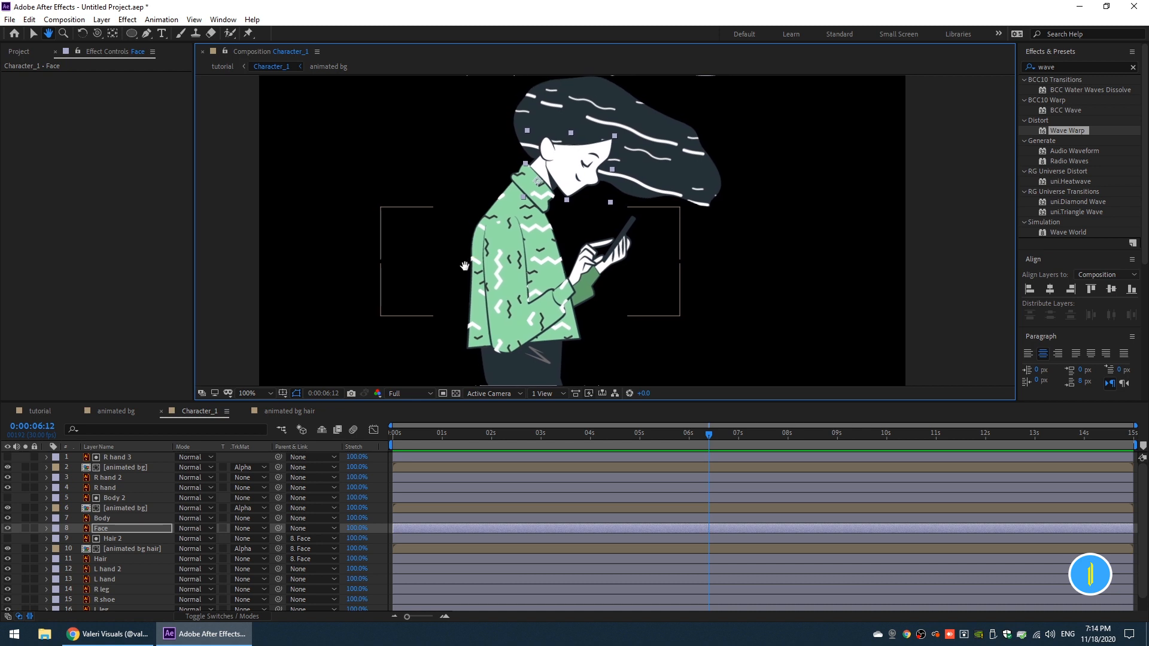
{"action": "left_click", "coordinate": [111, 458]}
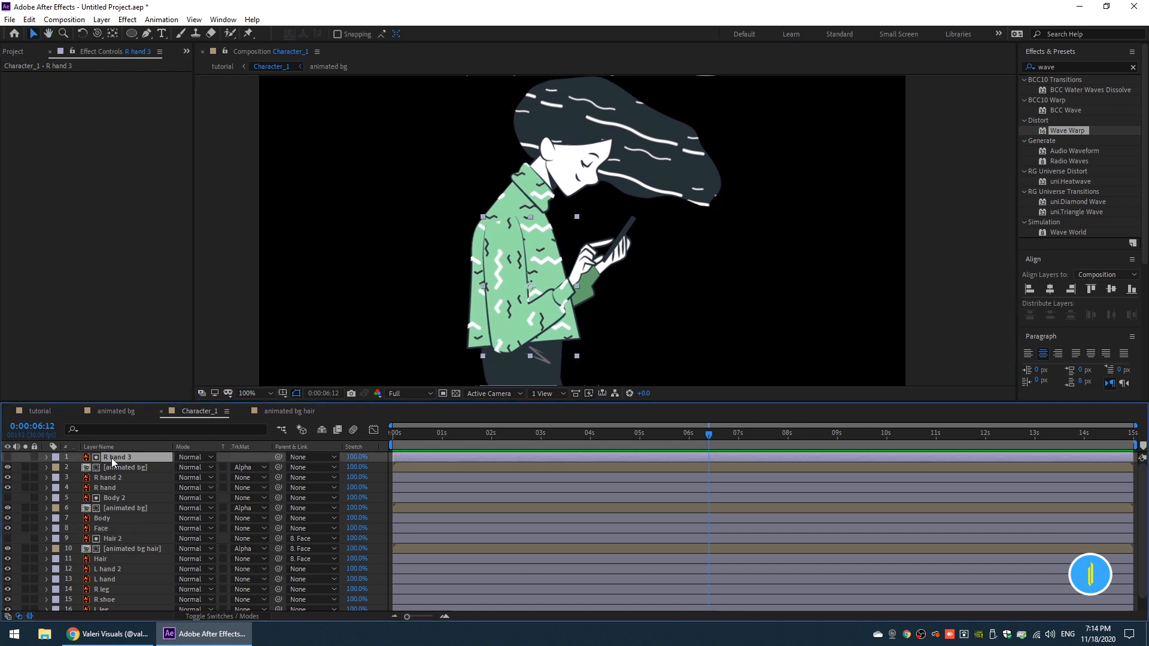
{"action": "left_click", "coordinate": [113, 467], "text": "ctrl"}
{"action": "left_click", "coordinate": [110, 487], "text": "ctrl"}
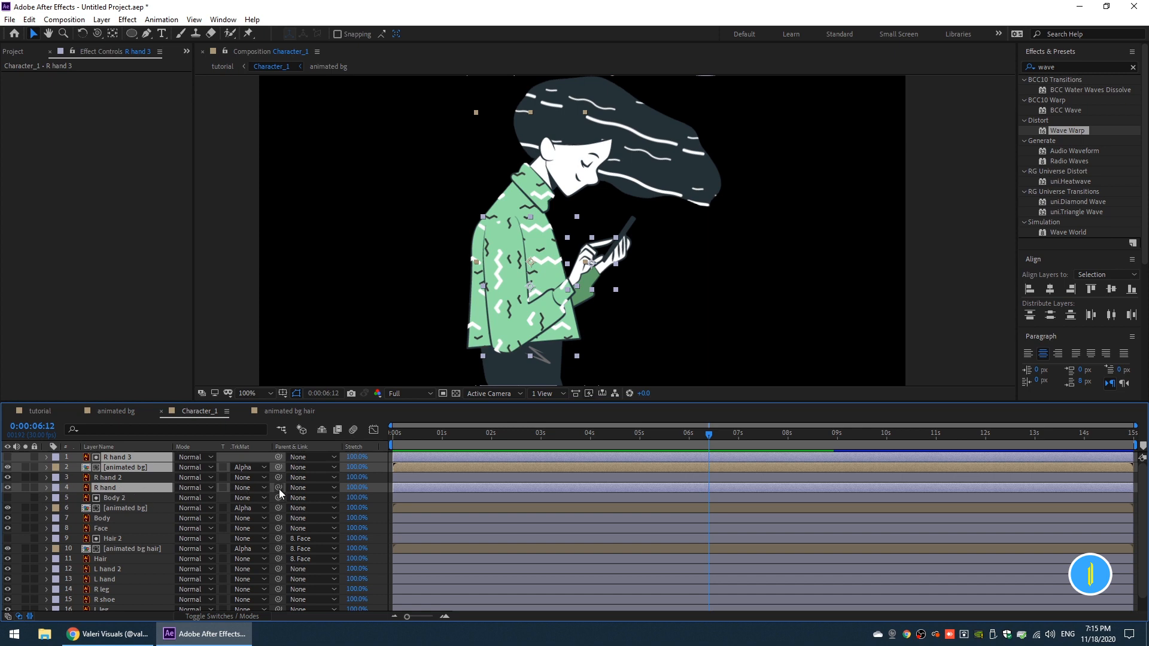
{"action": "left_click_drag", "start_coordinate": [279, 489], "coordinate": [106, 479]}
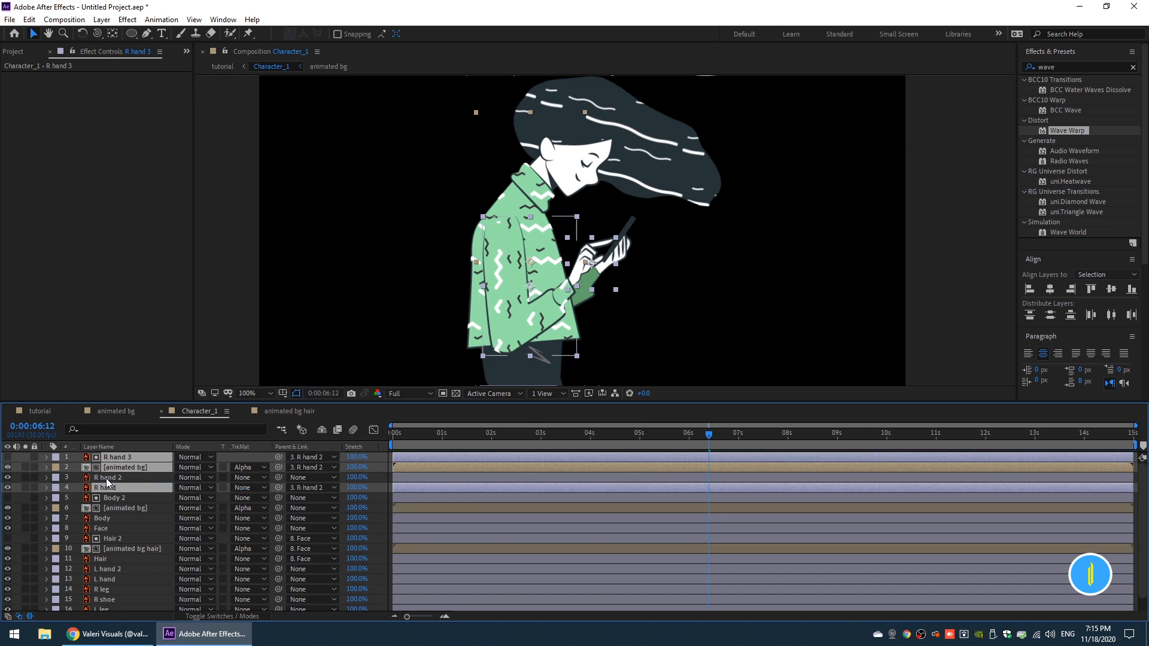
- Move the R hand 2 layer's anchor point to the shoulder with the Pan Behind tool
{"action": "left_click", "coordinate": [106, 479]}
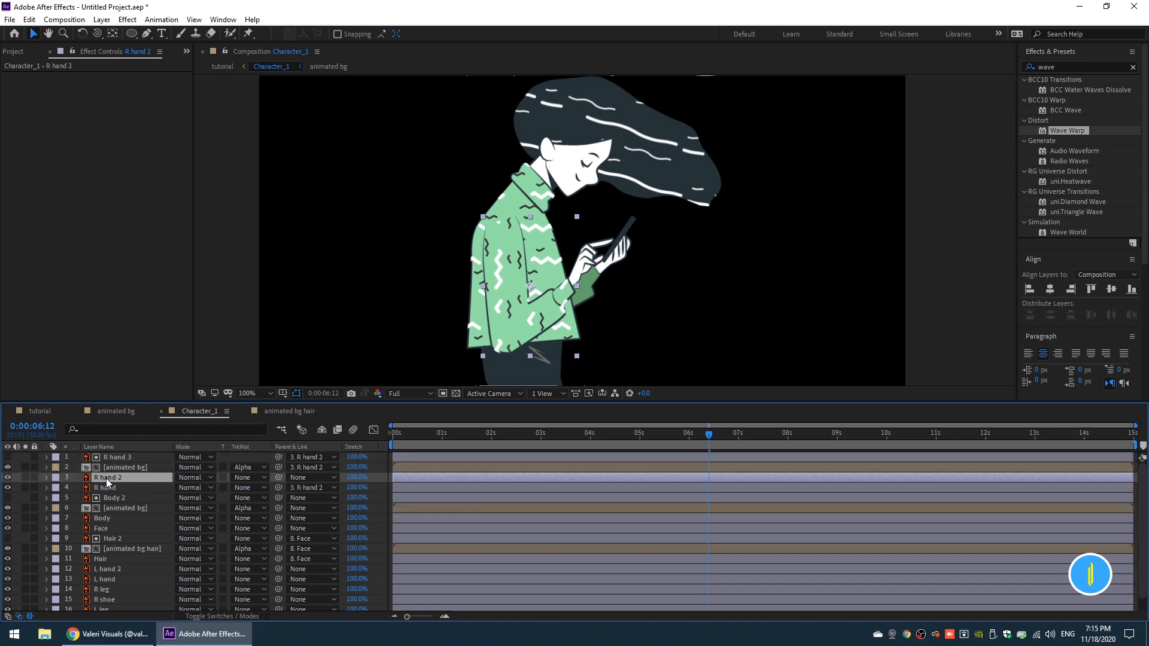
{"action": "left_click", "coordinate": [112, 34]}
{"action": "left_click_drag", "start_coordinate": [529, 286], "coordinate": [502, 237]}
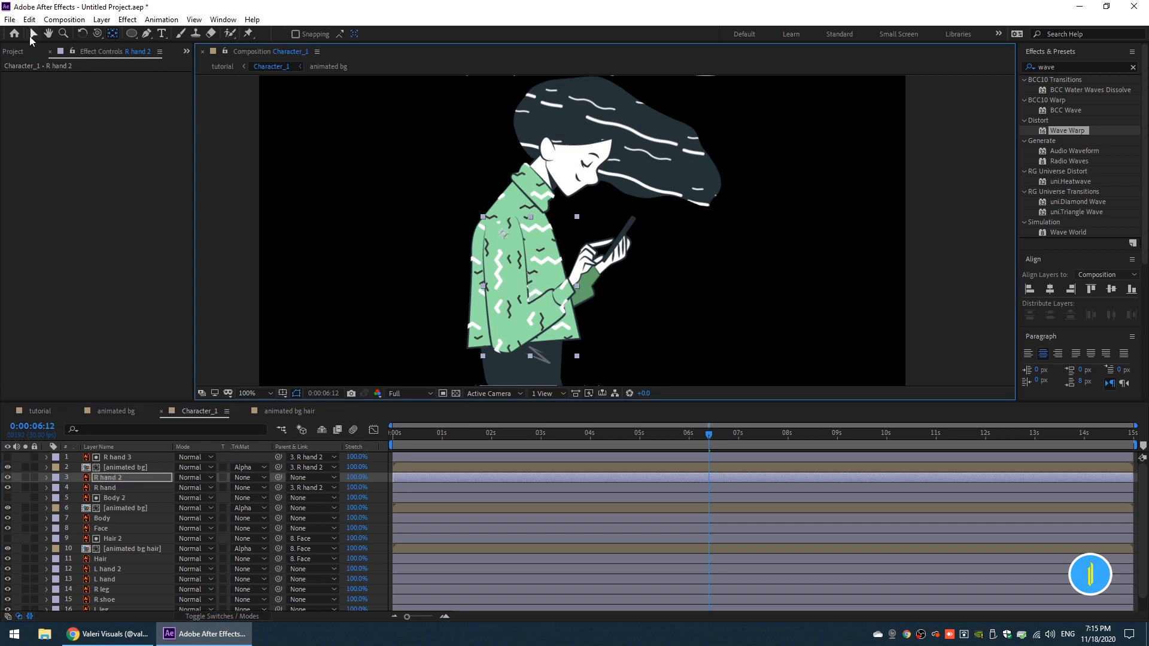
{"action": "left_click", "coordinate": [33, 34]}
- Keyframe R hand 2's rotation at 0° at the start and -17° at 2 seconds
{"action": "left_click", "coordinate": [112, 480]}
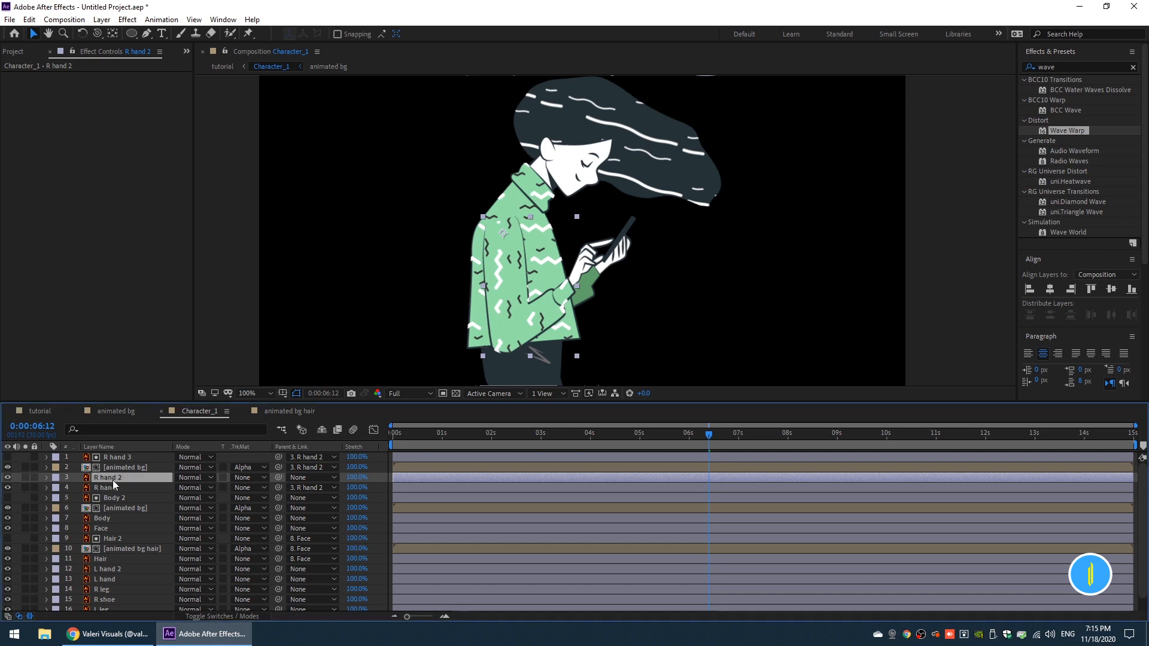
{"action": "left_click_drag", "start_coordinate": [692, 443], "coordinate": [261, 462]}
{"action": "key", "text": "r"}
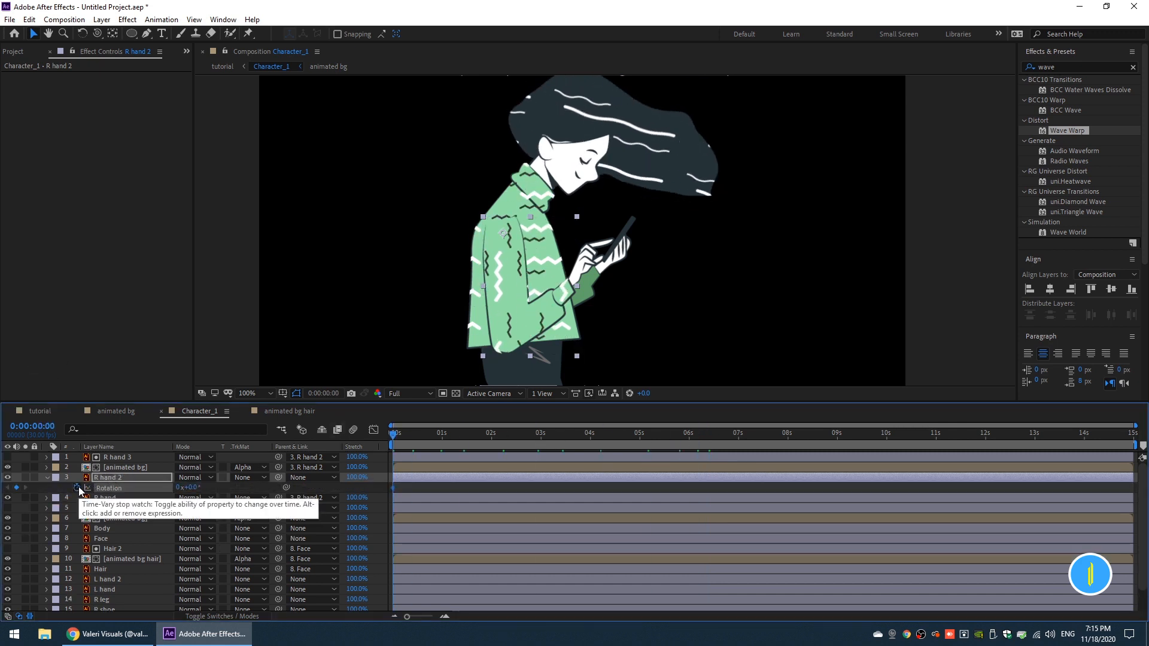
{"action": "left_click_drag", "start_coordinate": [412, 437], "coordinate": [492, 455]}
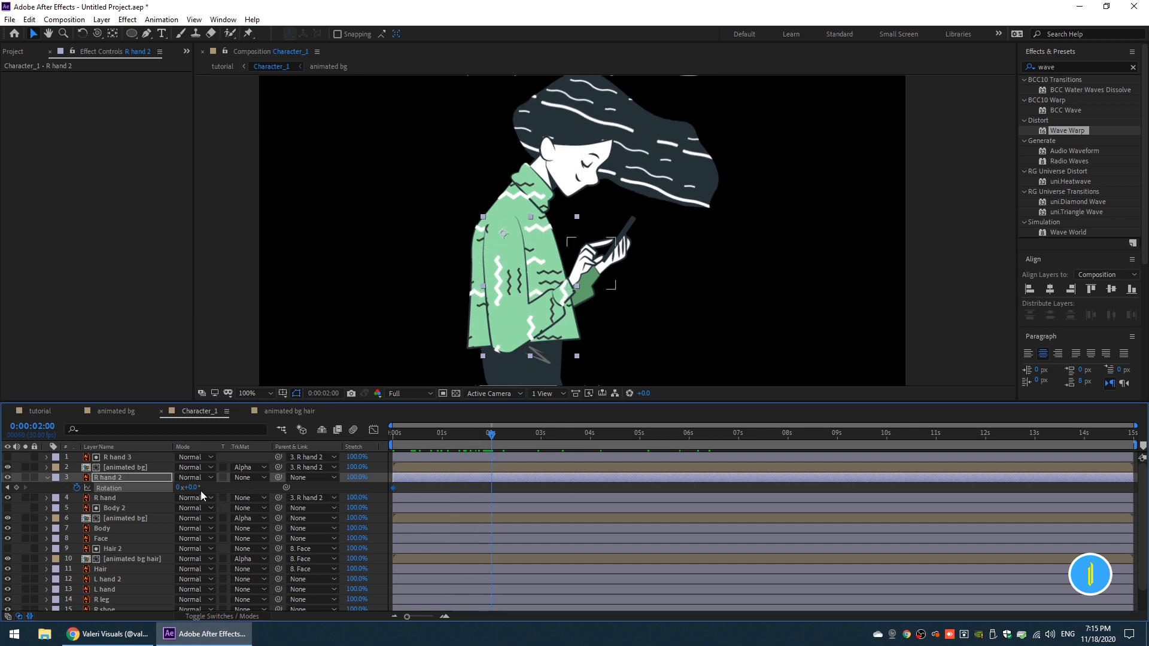
{"action": "left_click_drag", "start_coordinate": [195, 488], "coordinate": [189, 488]}
- Copy R hand 2's first rotation keyframe to 4 seconds and apply Easy Ease to all three keyframes
{"action": "left_click_drag", "start_coordinate": [471, 433], "coordinate": [589, 460]}
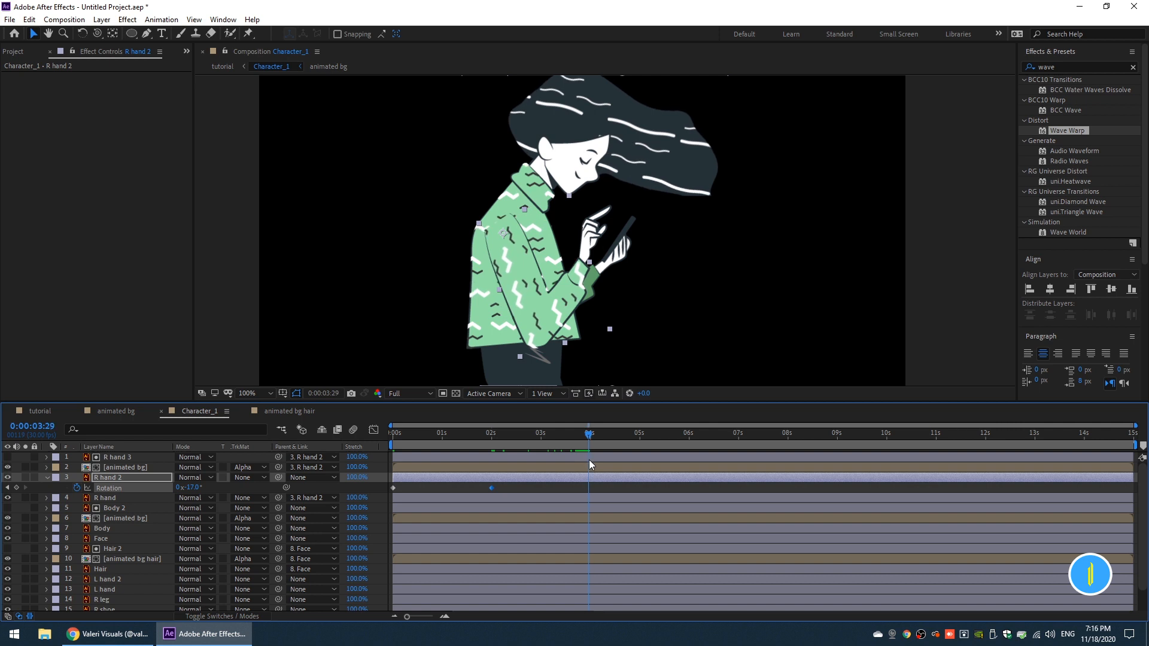
{"action": "left_click", "coordinate": [393, 488]}
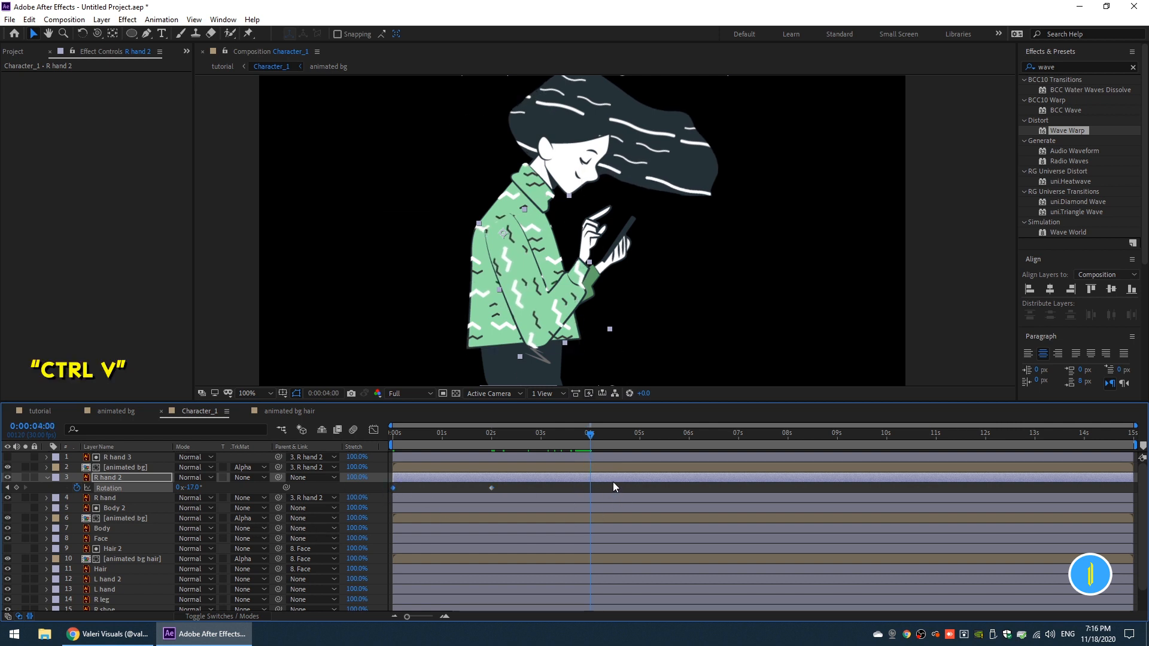
{"action": "key", "text": "ctrl+v"}
{"action": "left_click_drag", "start_coordinate": [616, 485], "coordinate": [349, 496]}
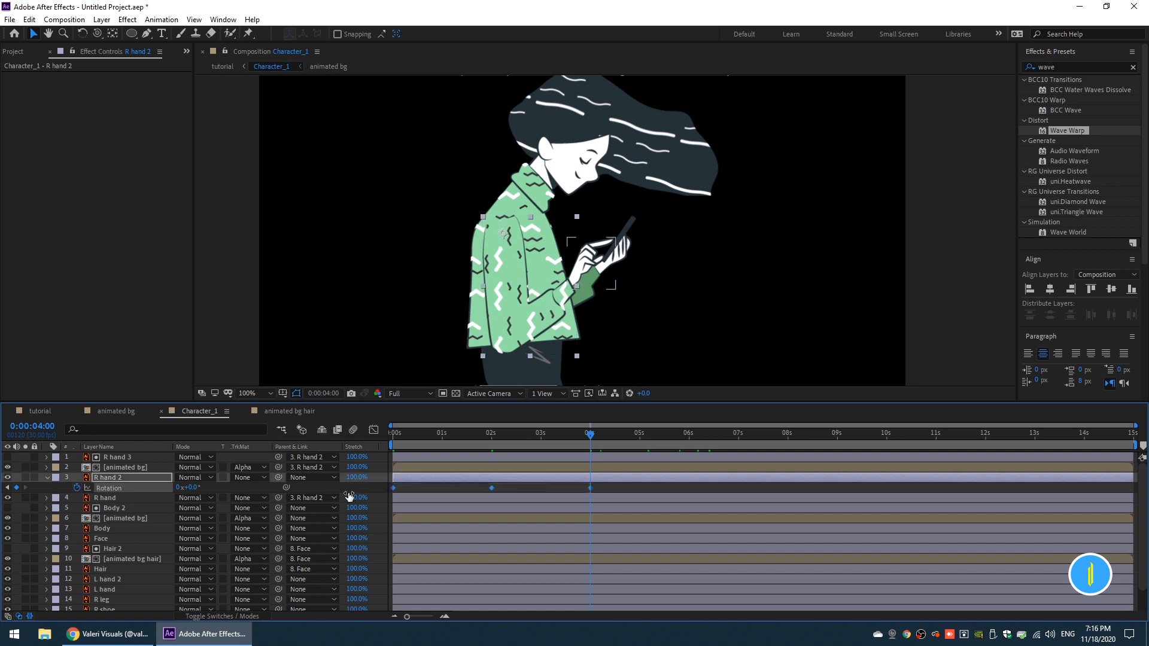
{"action": "key", "text": "F9"}
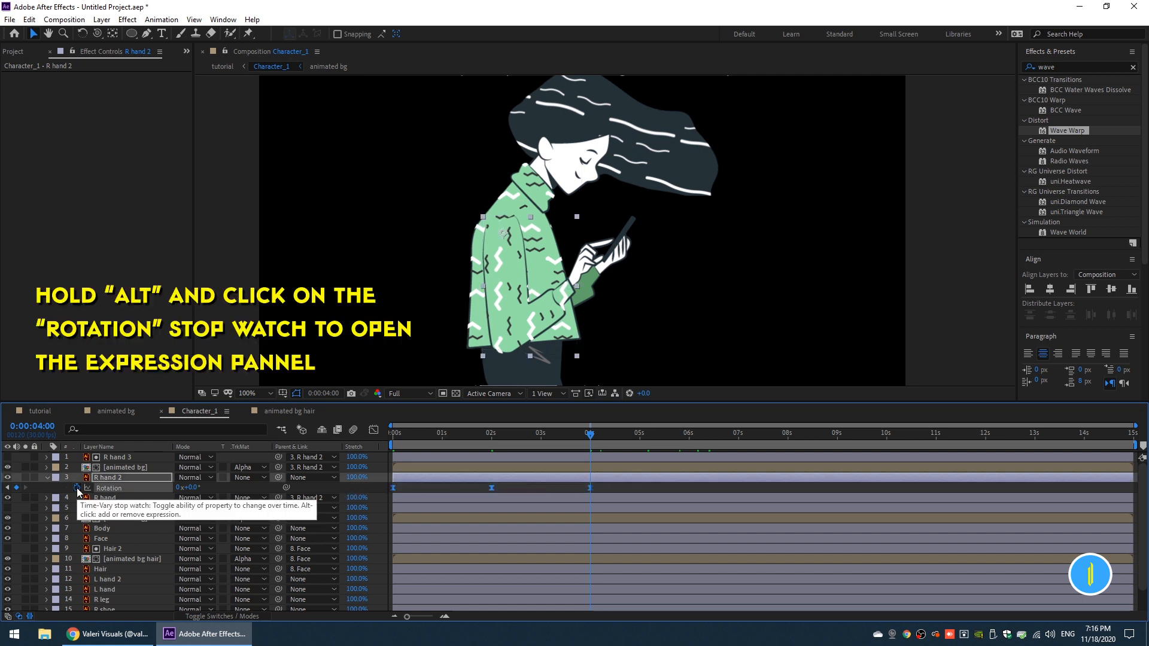
- Add a loopOut(type = "cycle", numKeyframes = 0) expression to R hand 2's rotation and preview it from the start
{"action": "left_click", "coordinate": [77, 489], "text": "alt"}
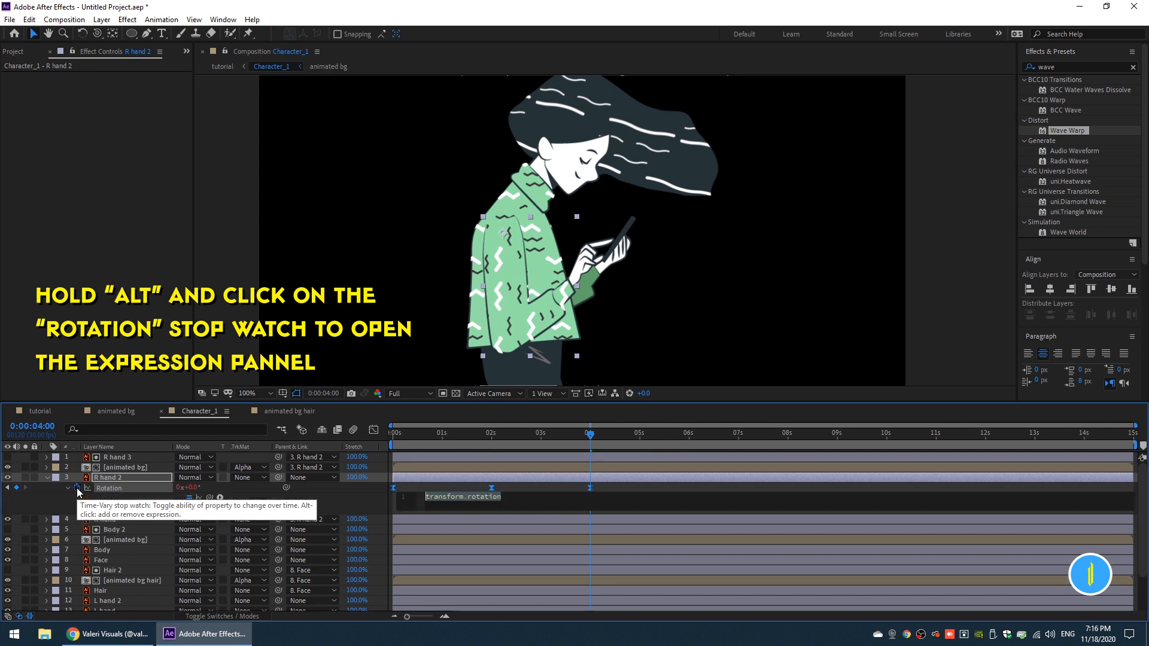
{"action": "left_click", "coordinate": [220, 497]}
{"action": "mouse_move", "coordinate": [256, 436]}
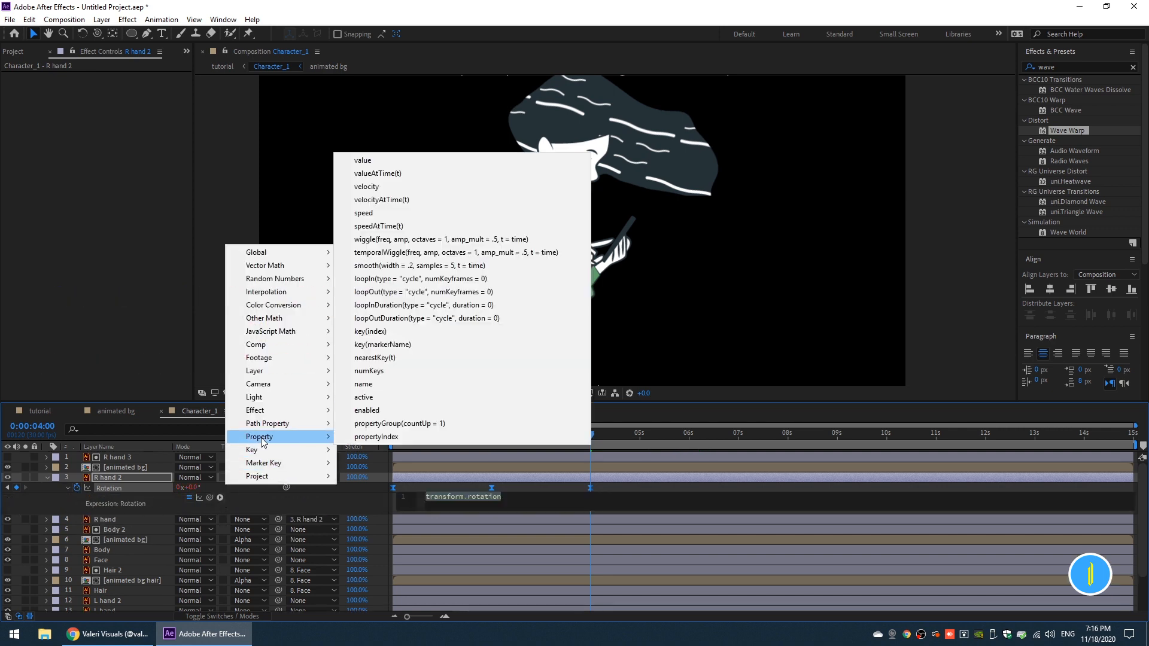
{"action": "left_click", "coordinate": [386, 293]}
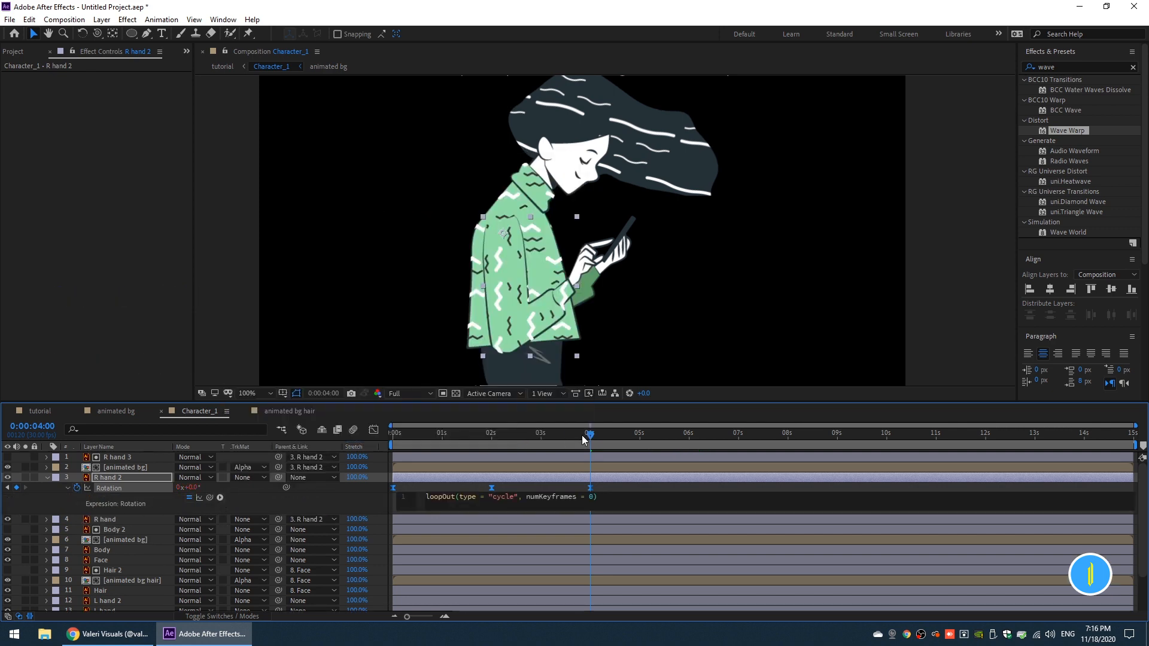
{"action": "key", "text": "space"}
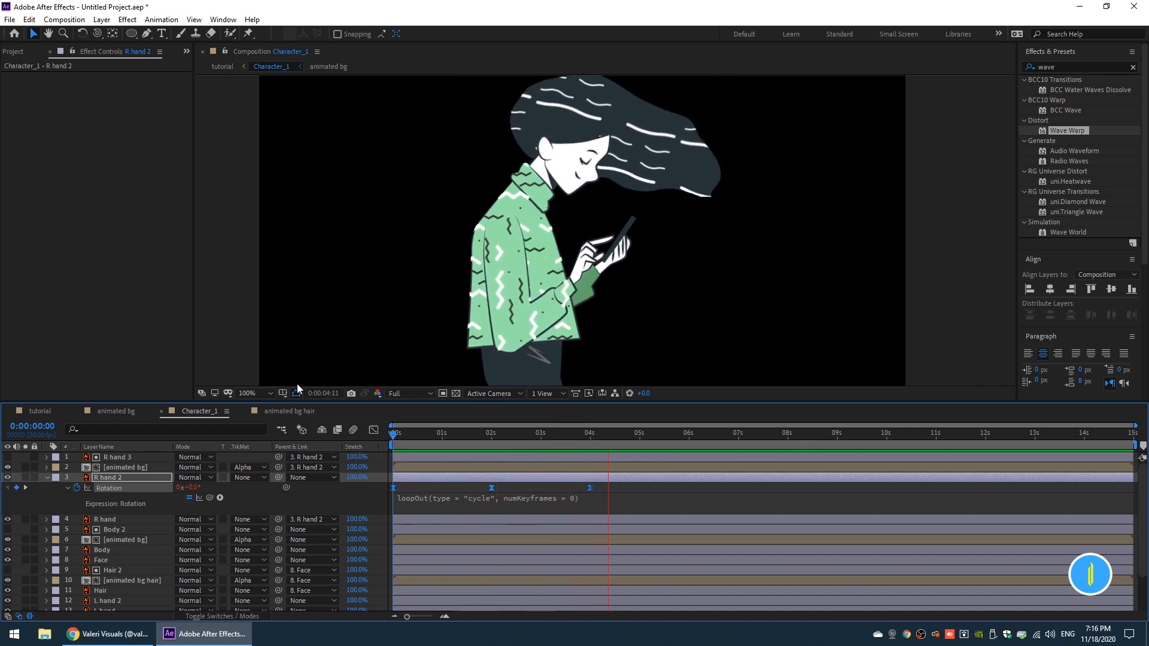
- Move the R hand layer's anchor point to the wrist at the sleeve cuff with the Pan Behind tool
{"action": "left_click", "coordinate": [502, 435]}
{"action": "key", "text": "Home"}
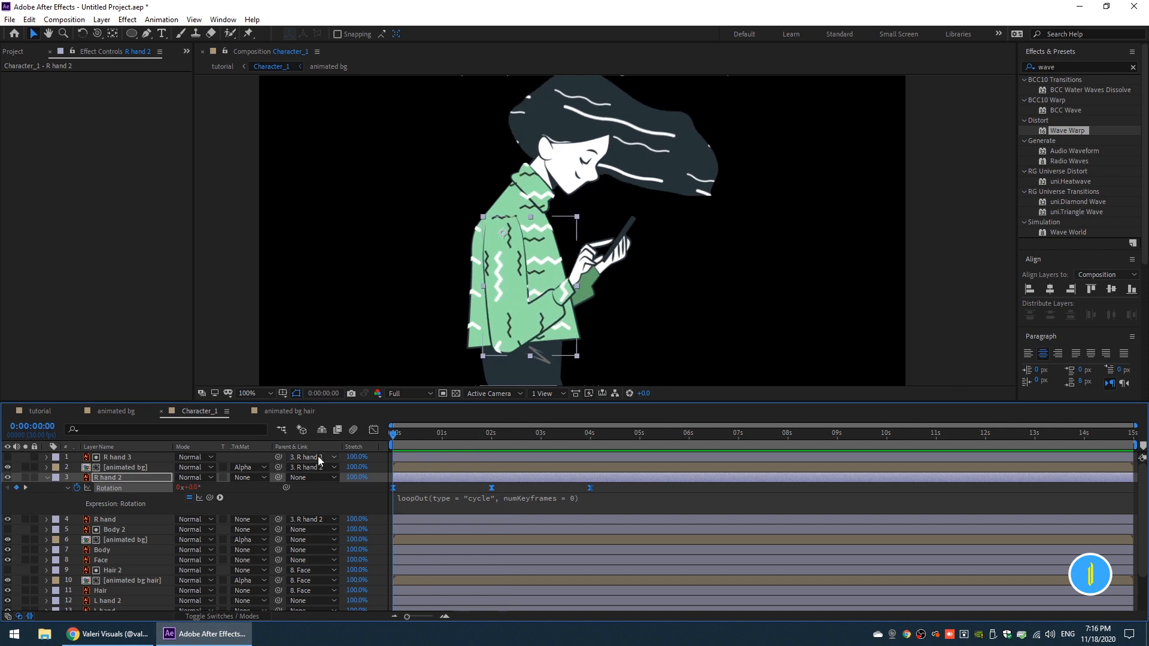
{"action": "left_click", "coordinate": [48, 477]}
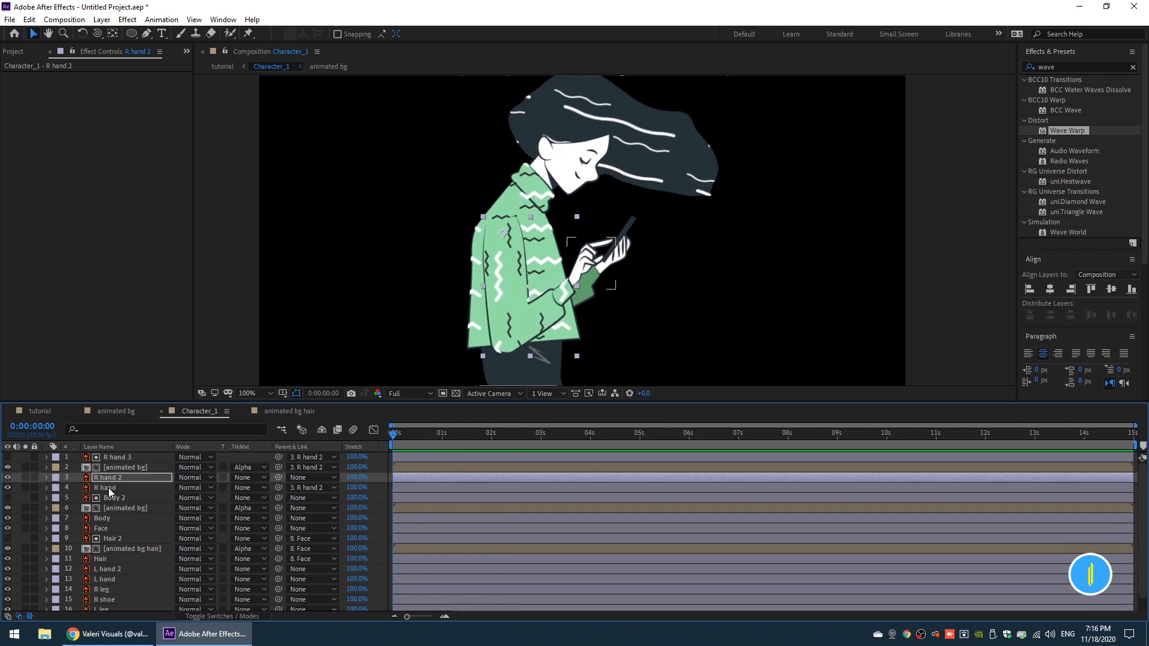
{"action": "left_click", "coordinate": [109, 488]}
{"action": "scroll", "coordinate": [514, 283], "scroll_direction": "up", "scroll_amount": 1}
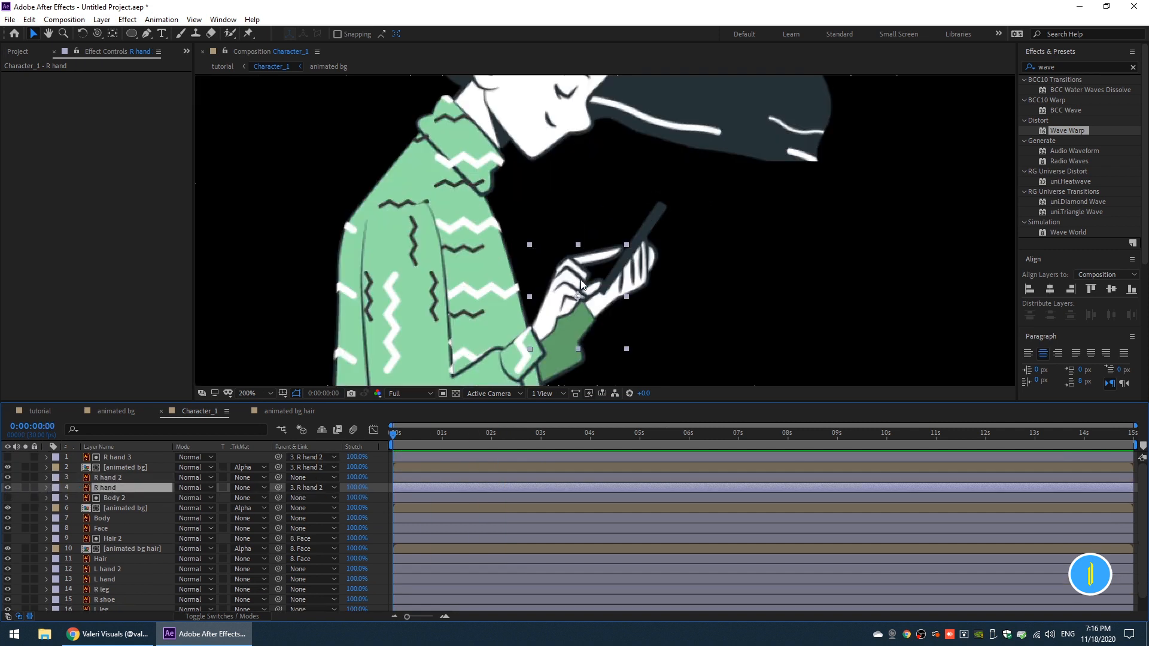
{"action": "left_click_drag", "start_coordinate": [511, 290], "coordinate": [523, 249]}
{"action": "left_click", "coordinate": [113, 34]}
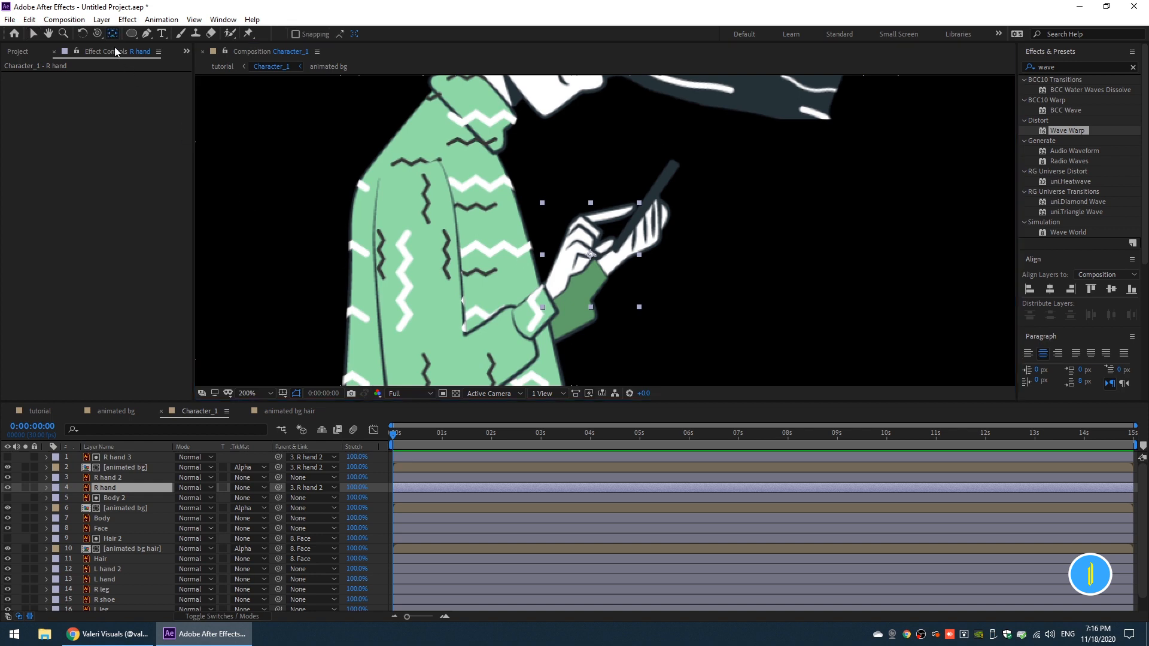
{"action": "left_click_drag", "start_coordinate": [590, 254], "coordinate": [554, 282]}
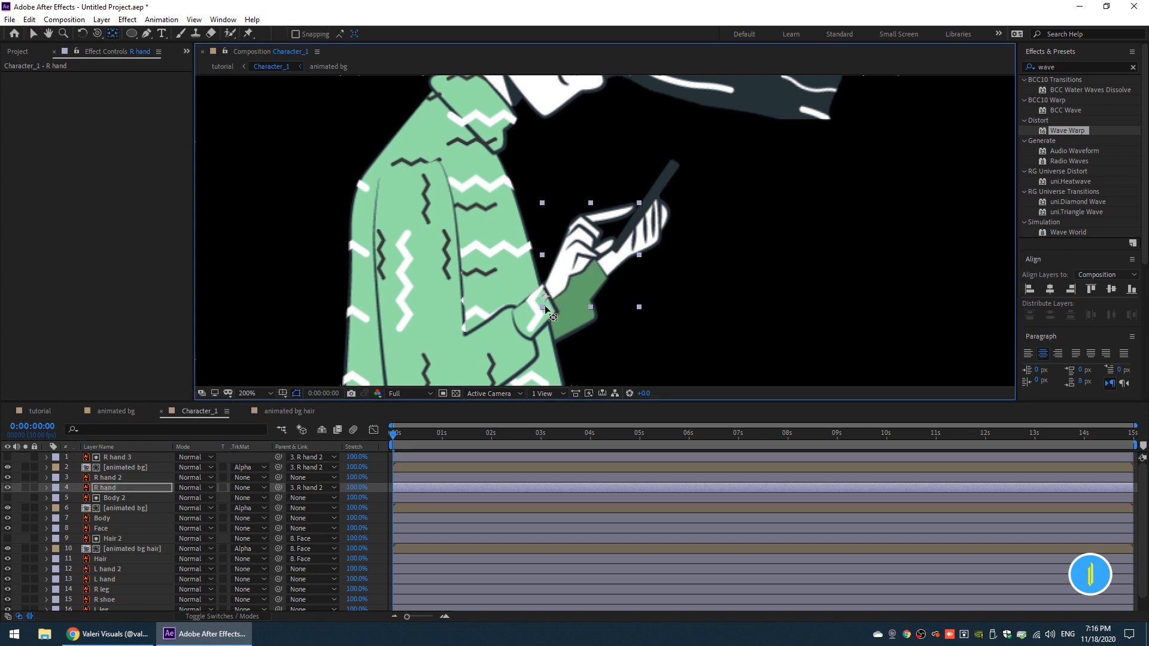
{"action": "left_click", "coordinate": [33, 34]}
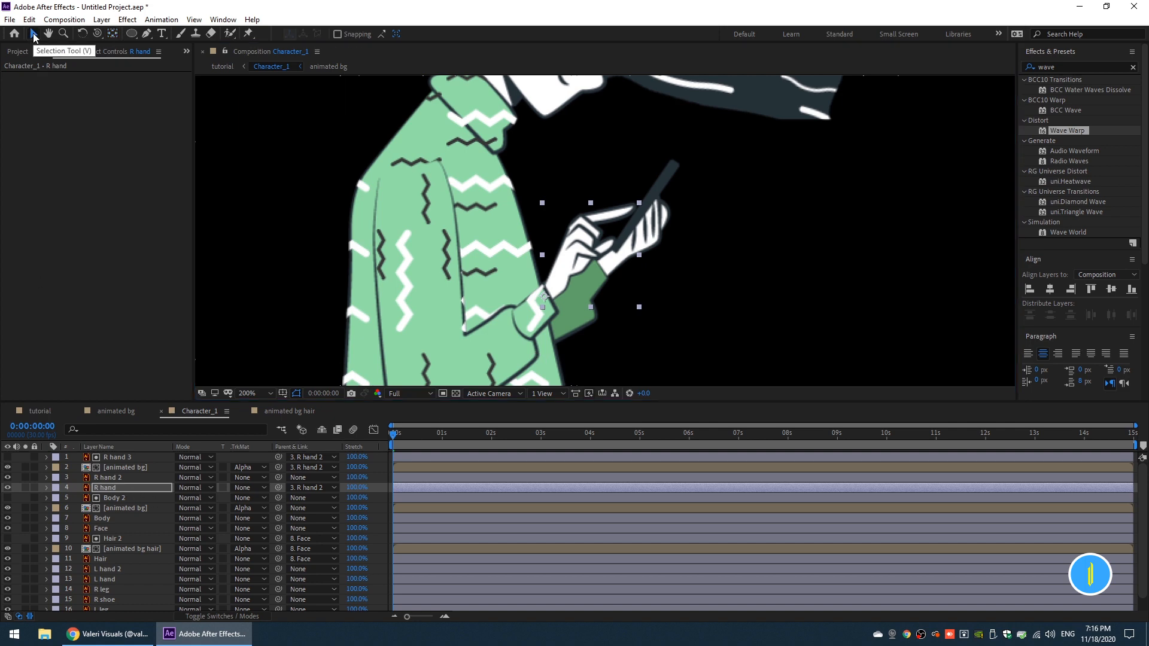
- Keyframe R hand's rotation at 0° at the start and -21° at 2 seconds
{"action": "left_click", "coordinate": [101, 488]}
{"action": "key", "text": "r"}
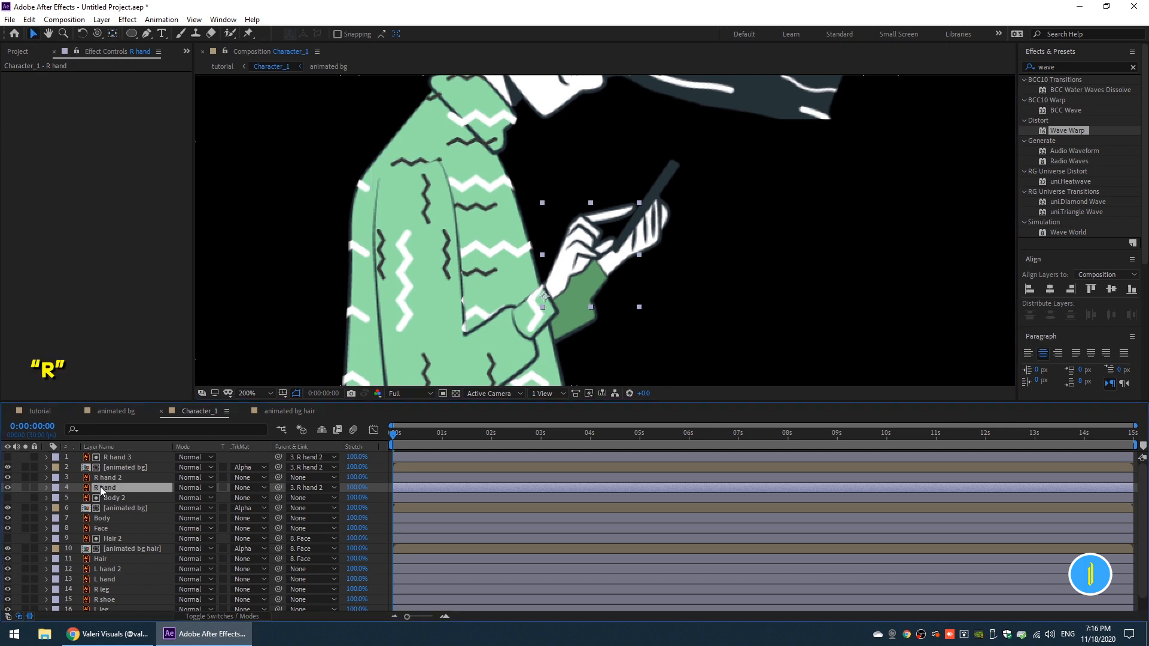
{"action": "left_click", "coordinate": [77, 497]}
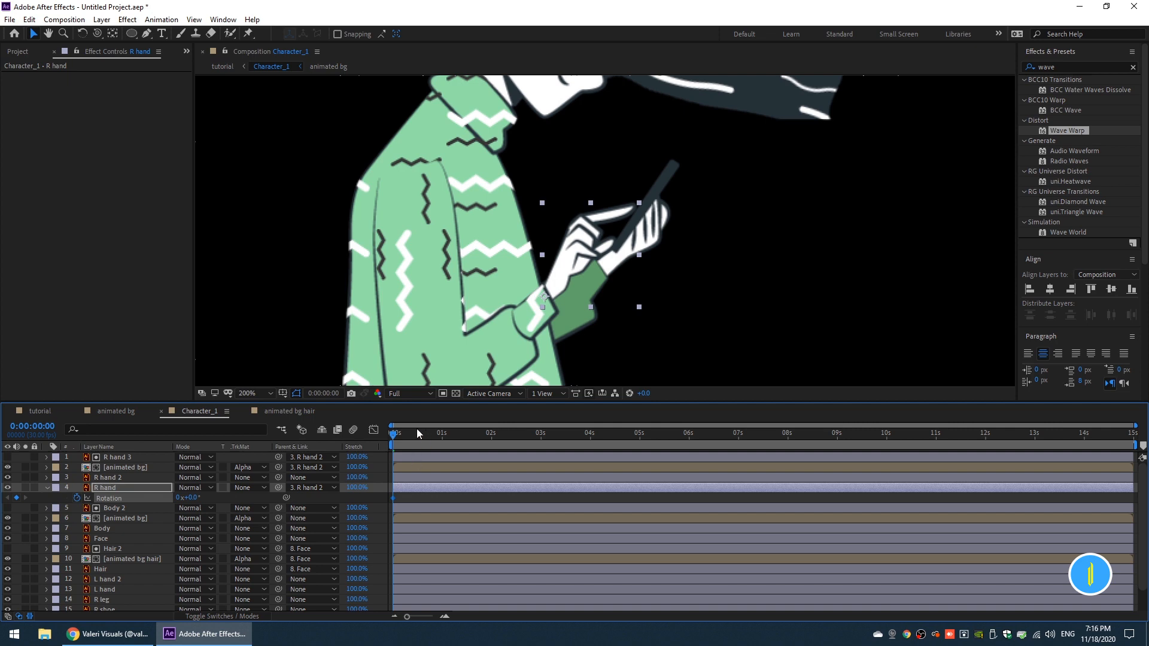
{"action": "left_click_drag", "start_coordinate": [409, 433], "coordinate": [490, 446]}
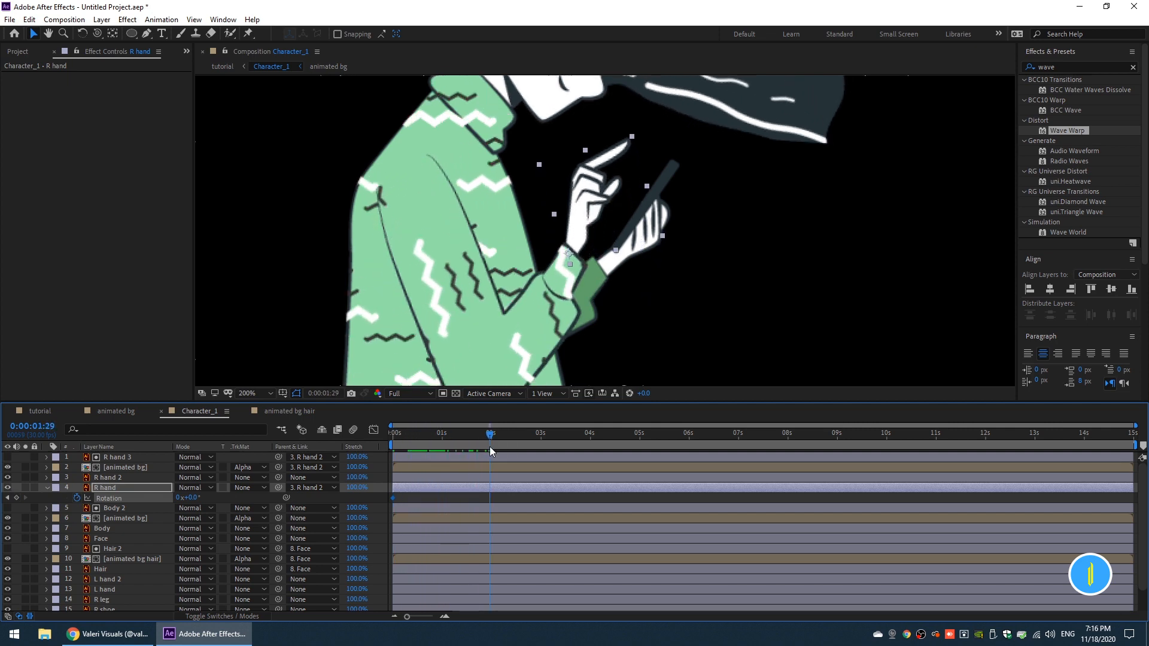
{"action": "left_click_drag", "start_coordinate": [194, 498], "coordinate": [184, 497]}
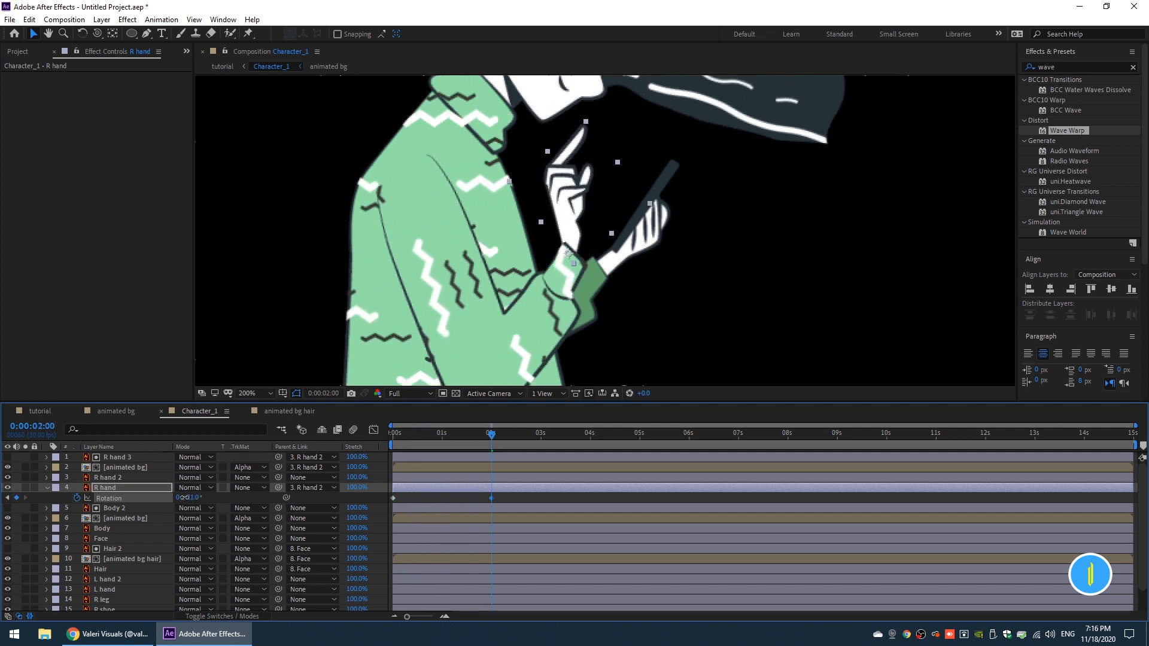
- Copy R hand's first rotation keyframe to 4 seconds and apply Easy Ease to all three keyframes
{"action": "left_click_drag", "start_coordinate": [490, 440], "coordinate": [583, 454]}
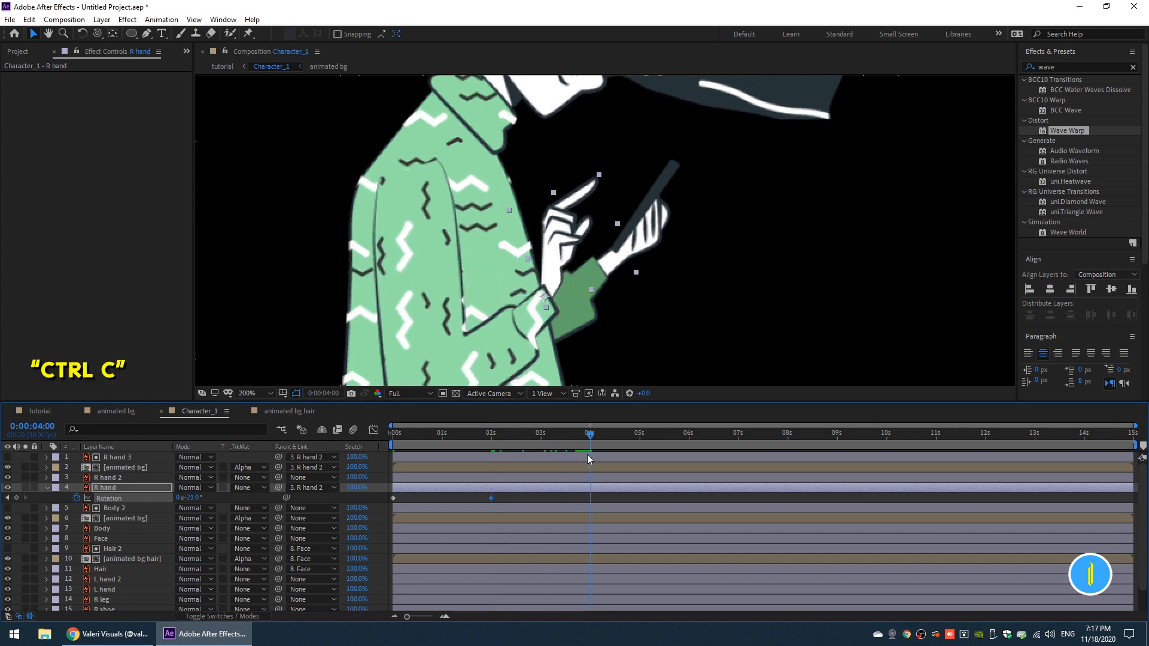
{"action": "left_click", "coordinate": [393, 497]}
{"action": "key", "text": "ctrl+c"}
{"action": "key", "text": "ctrl+v"}
{"action": "left_click_drag", "start_coordinate": [609, 494], "coordinate": [359, 520]}
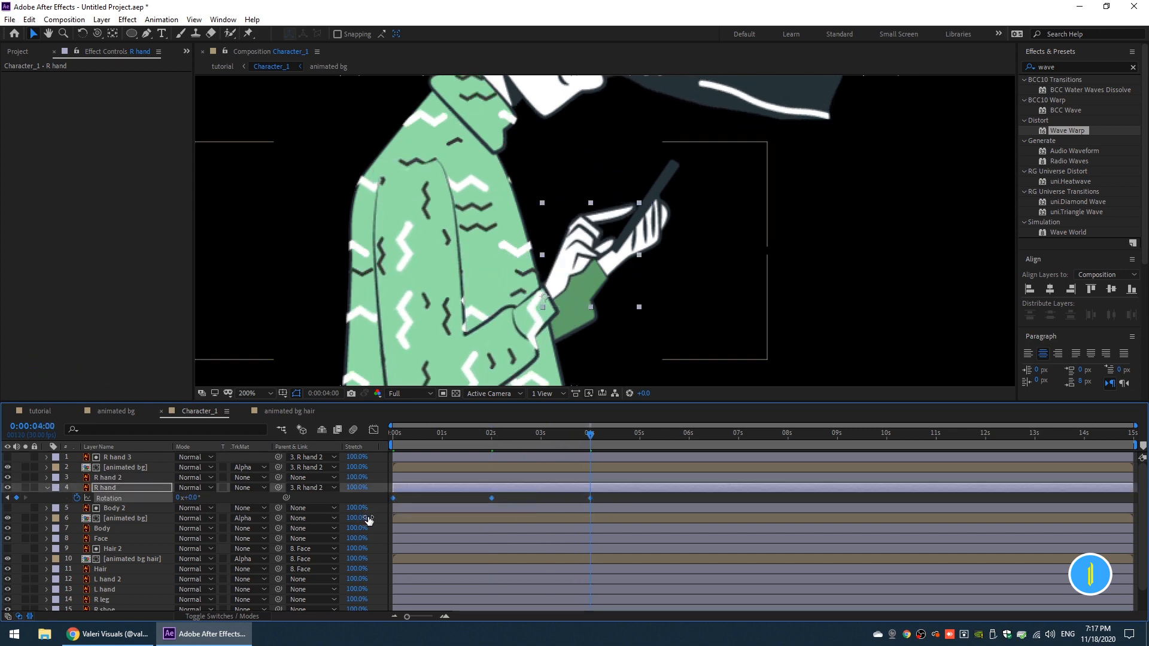
{"action": "key", "text": "F9"}
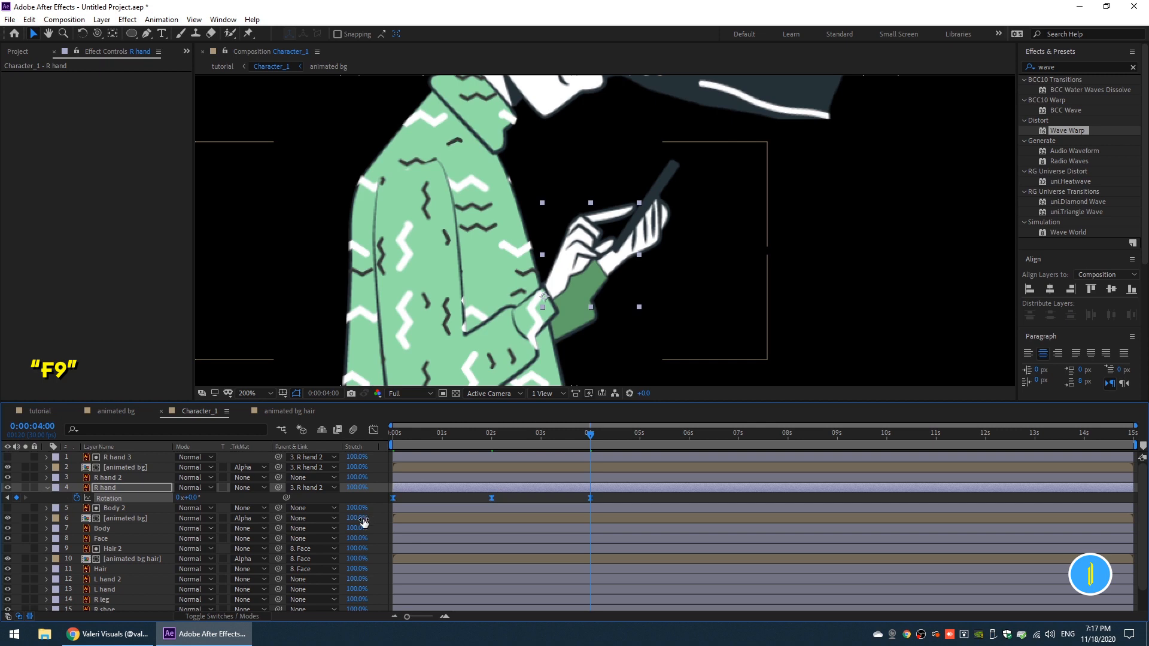
- Add a loopOut(type = "cycle", numKeyframes = 0) expression to R hand's rotation, preview it from the start and collapse the layer
{"action": "left_click", "coordinate": [77, 499], "text": "alt"}
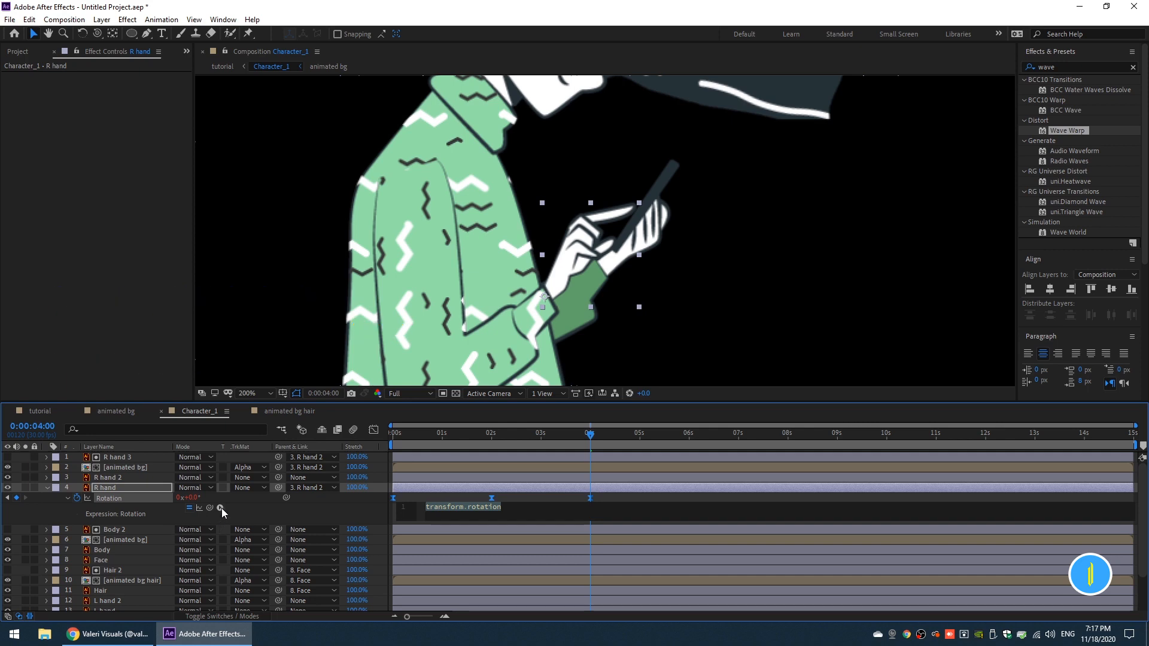
{"action": "left_click", "coordinate": [220, 507]}
{"action": "mouse_move", "coordinate": [275, 447]}
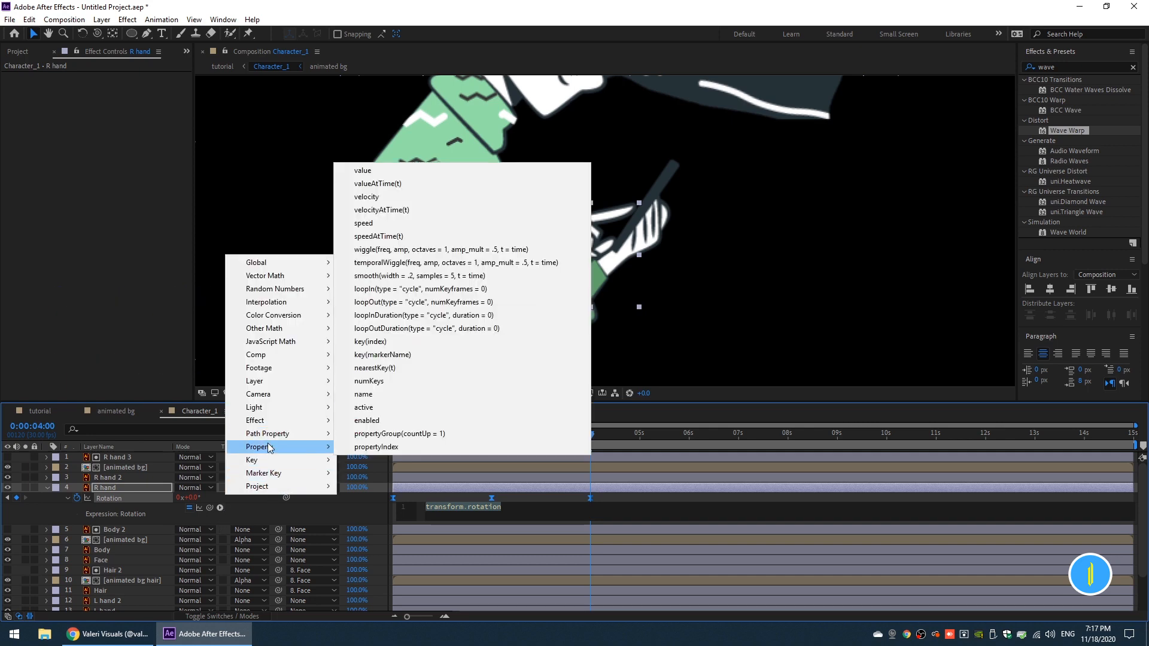
{"action": "left_click", "coordinate": [379, 303]}
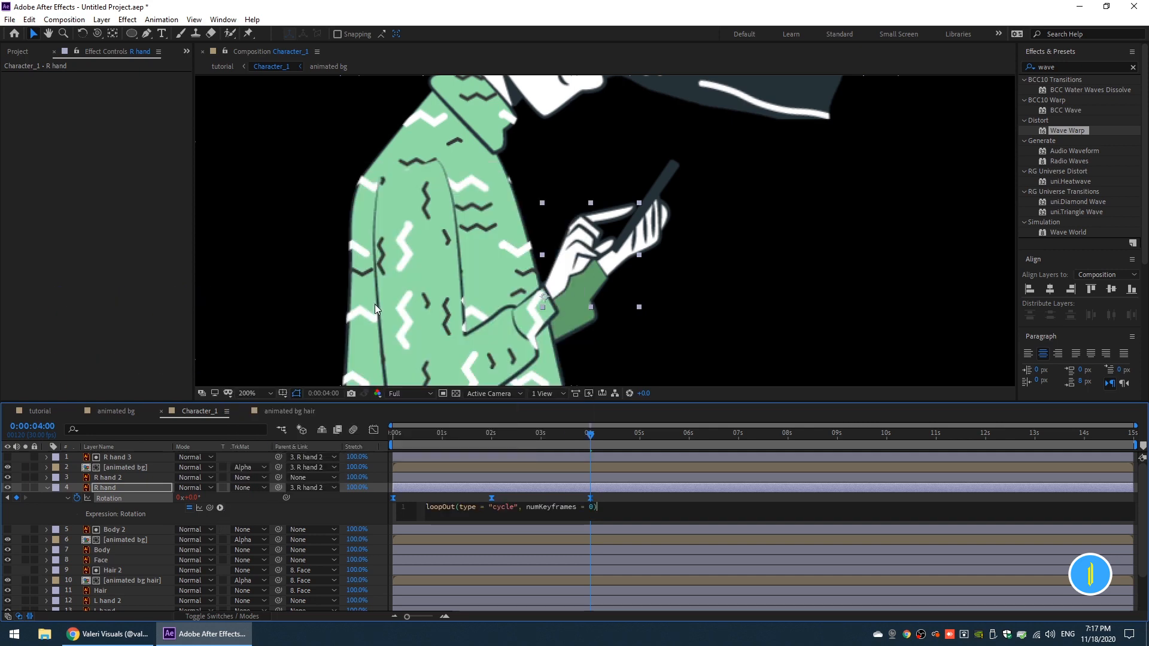
{"action": "left_click_drag", "start_coordinate": [588, 436], "coordinate": [314, 428]}
{"action": "key", "text": "space"}
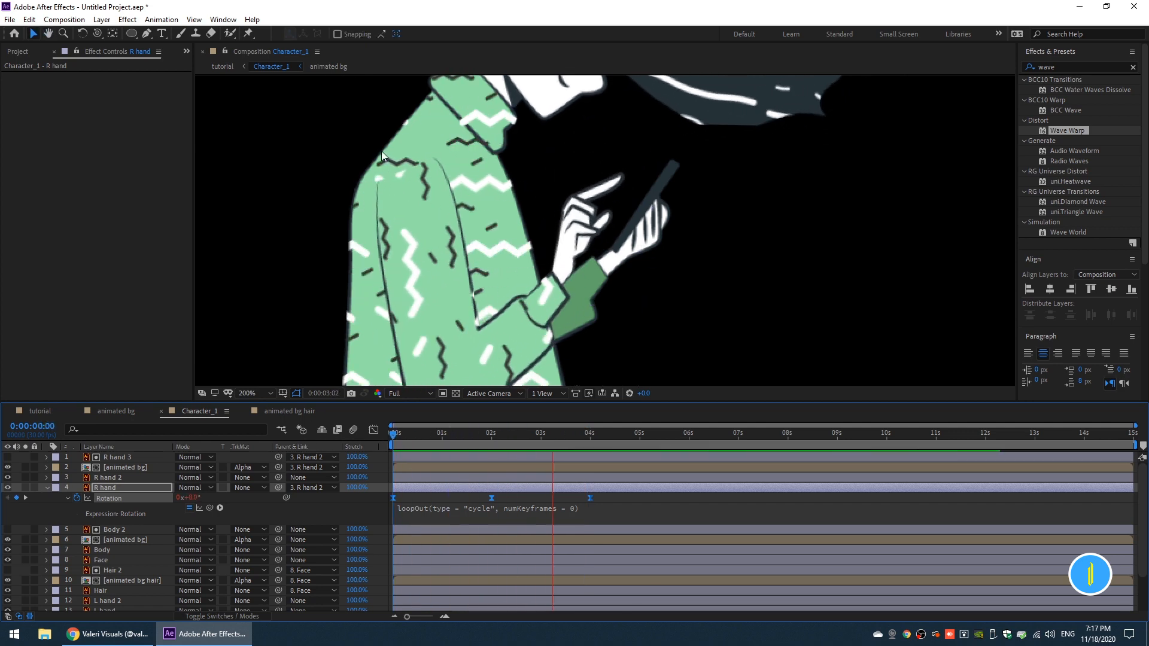
{"action": "key", "text": "comma"}
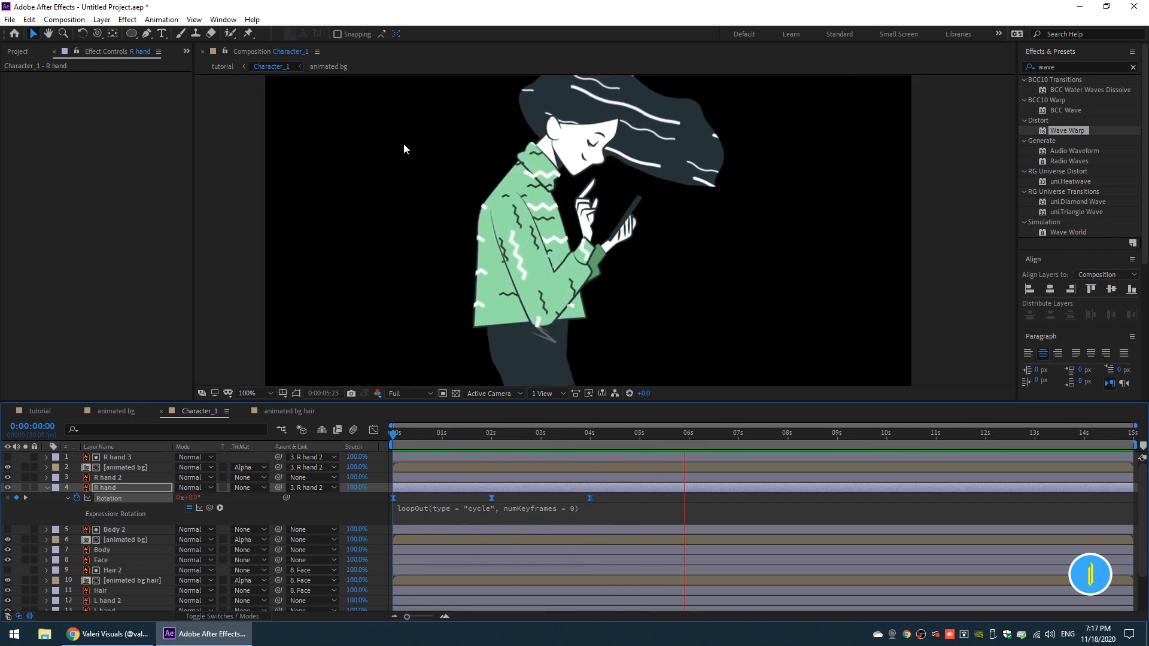
{"action": "key", "text": "space"}
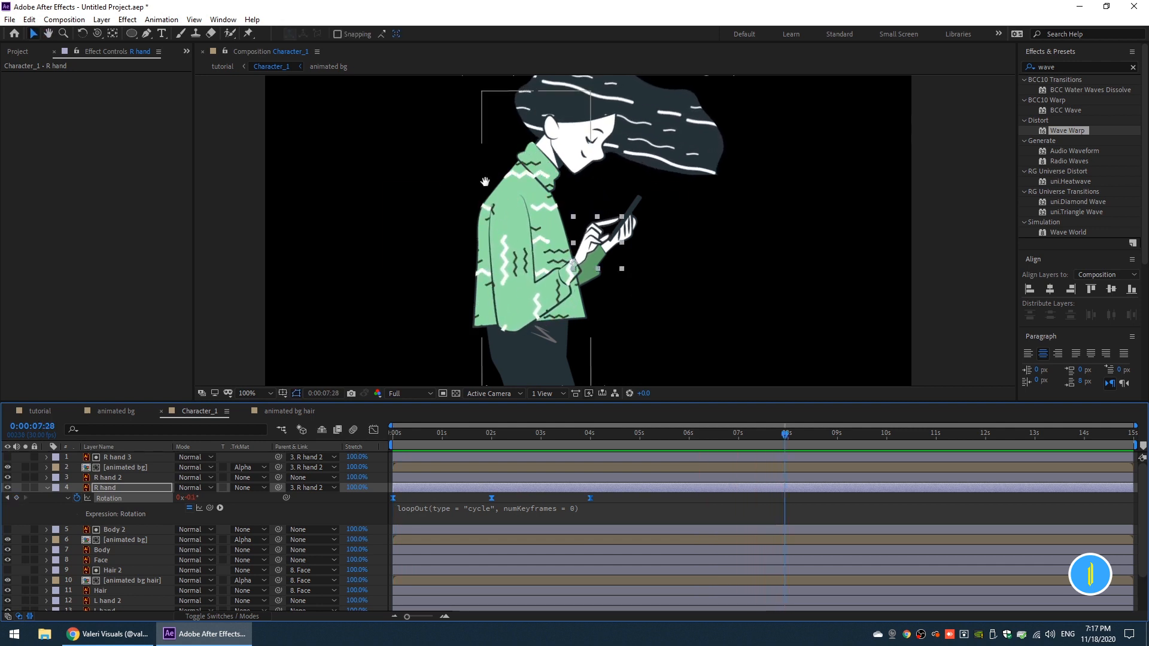
{"action": "left_click_drag", "start_coordinate": [485, 179], "coordinate": [498, 218]}
{"action": "left_click", "coordinate": [48, 488]}
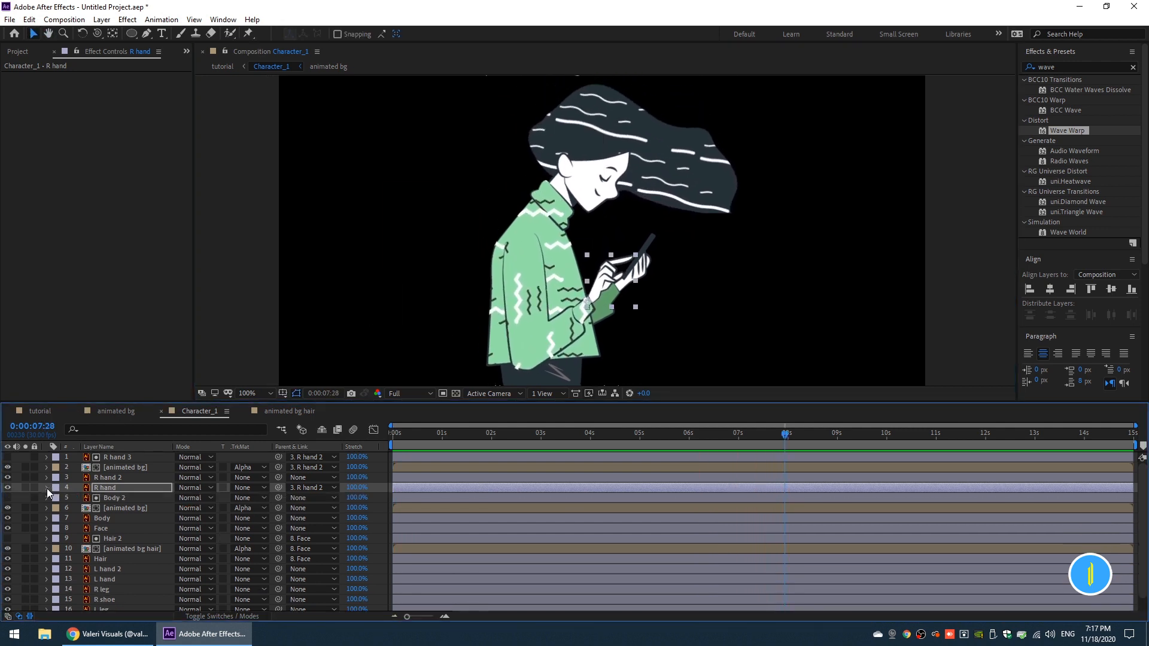
- Open the animated bg hair composition and set Shape Layer 1's stroke width to 5 px
{"action": "left_click", "coordinate": [124, 549]}
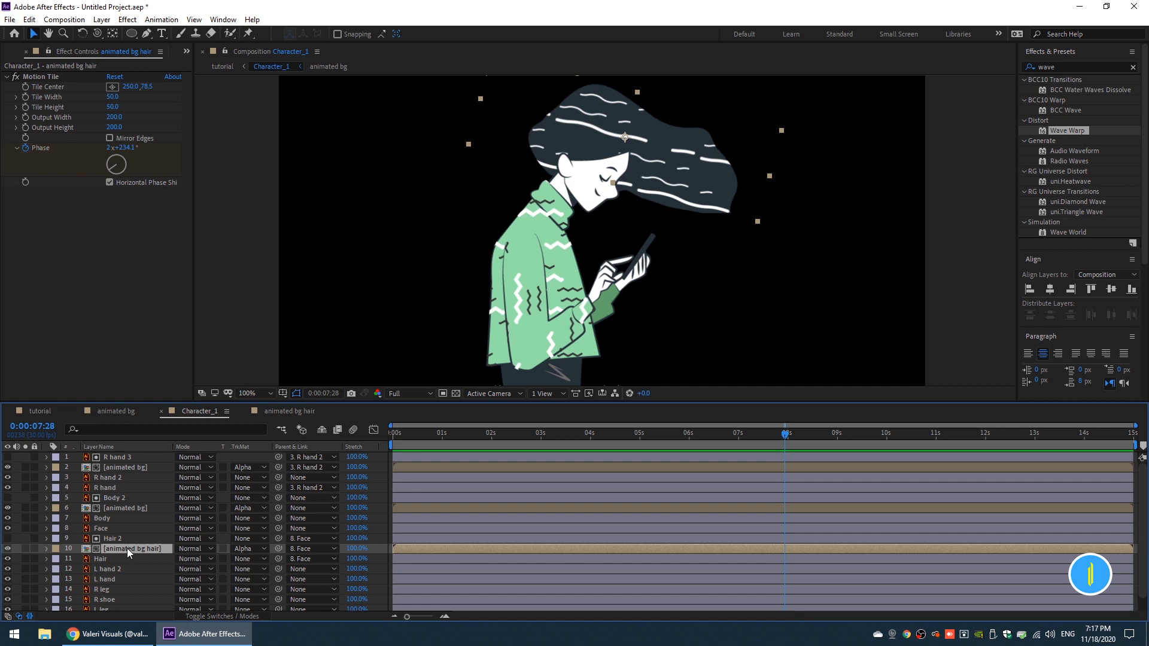
{"action": "double_click", "coordinate": [126, 549]}
{"action": "left_click", "coordinate": [100, 470]}
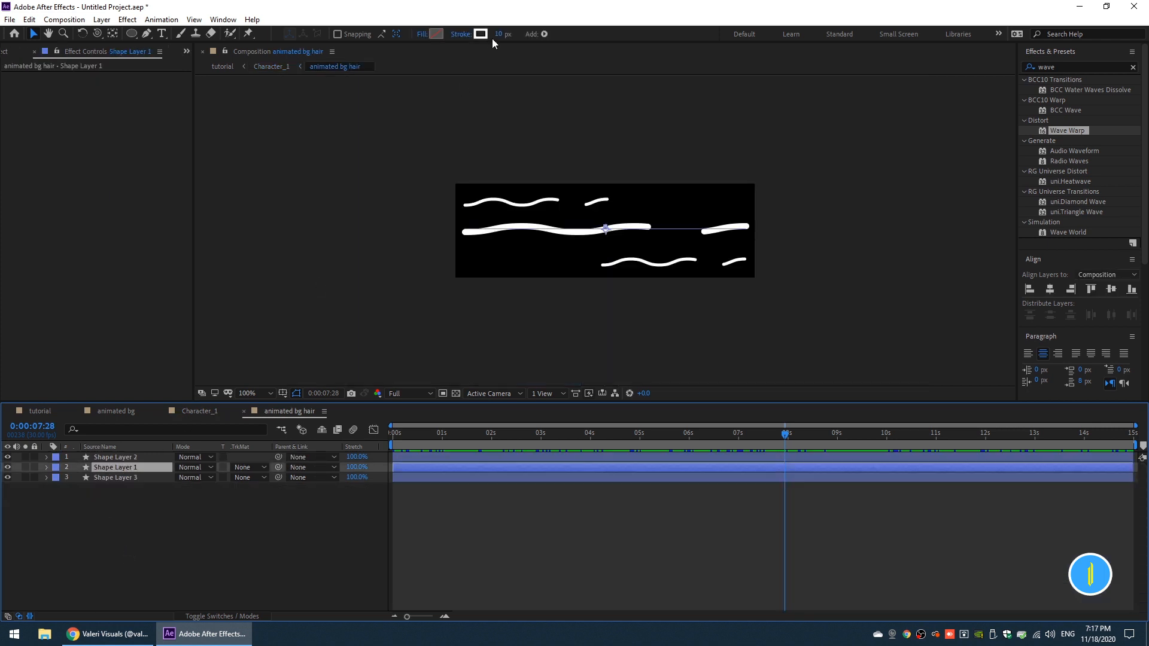
{"action": "left_click", "coordinate": [498, 34]}
{"action": "type", "text": "5"}
{"action": "key", "text": "Return"}
- Set the stroke width of Shape Layer 2 and Shape Layer 3 to 2 px and check the result in Character_1
{"action": "left_click", "coordinate": [122, 476]}
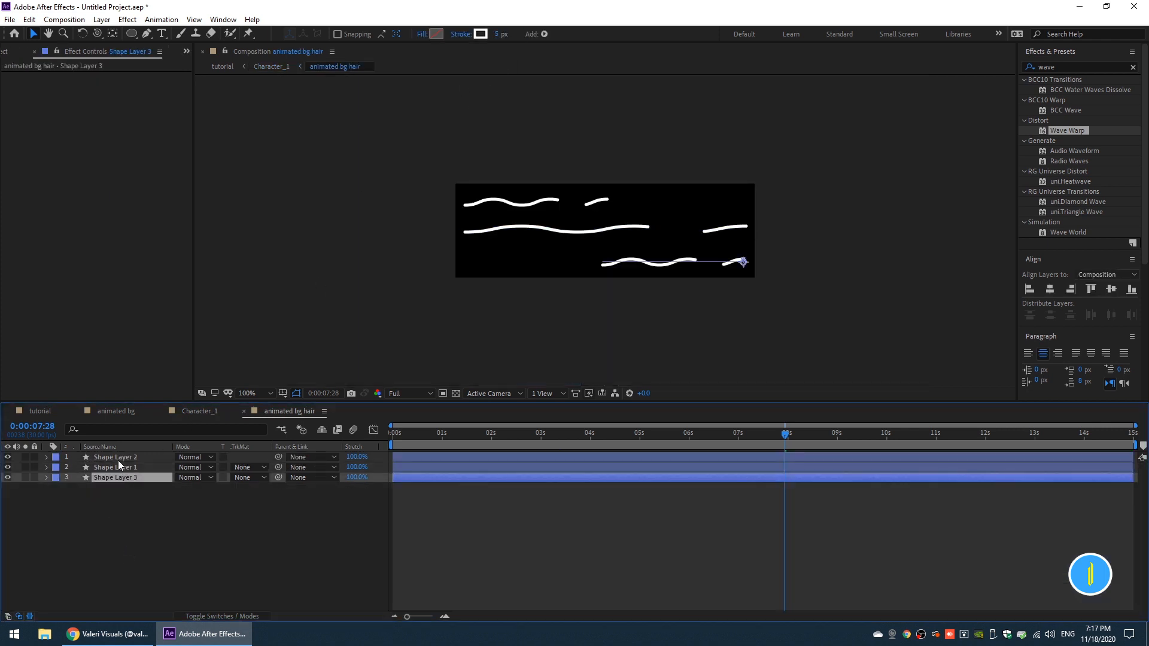
{"action": "left_click", "coordinate": [119, 458], "text": "ctrl"}
{"action": "left_click", "coordinate": [499, 34]}
{"action": "key", "text": "Return"}
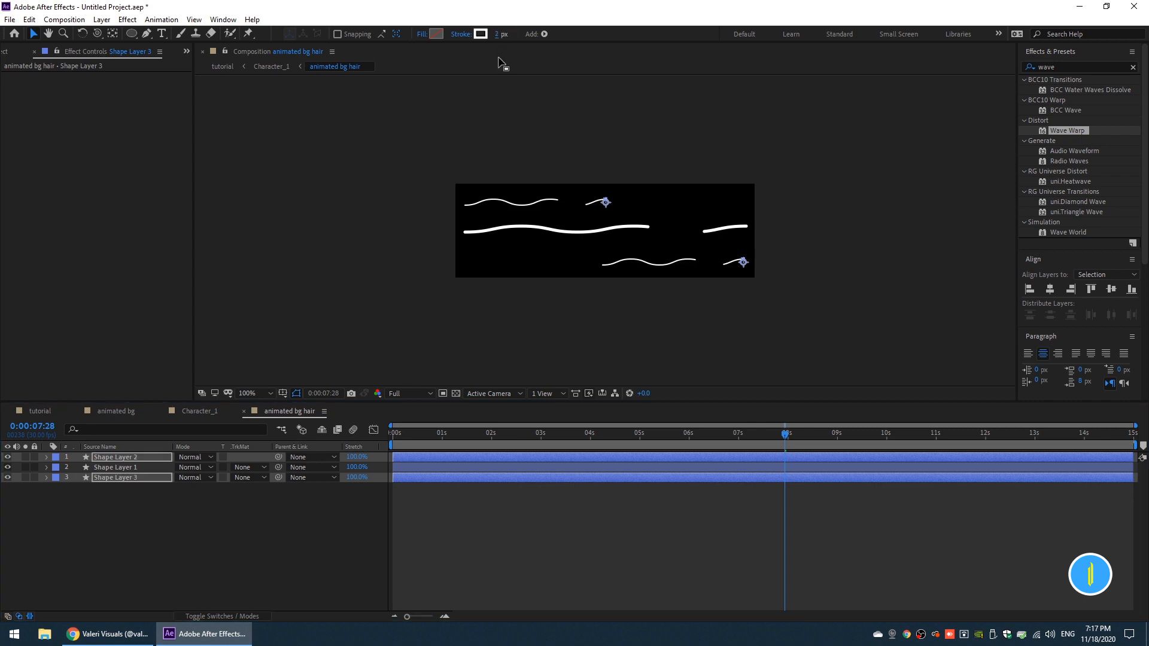
{"action": "left_click", "coordinate": [217, 519]}
{"action": "left_click", "coordinate": [193, 411]}
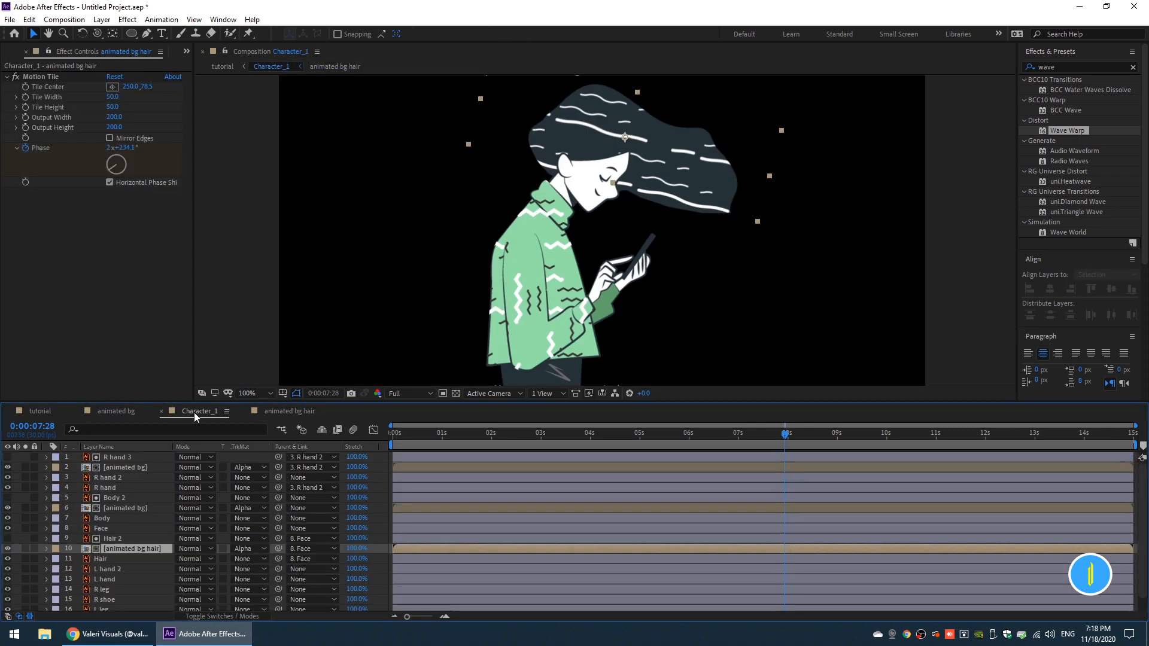
{"action": "key", "text": "comma"}
{"action": "key", "text": "comma"}
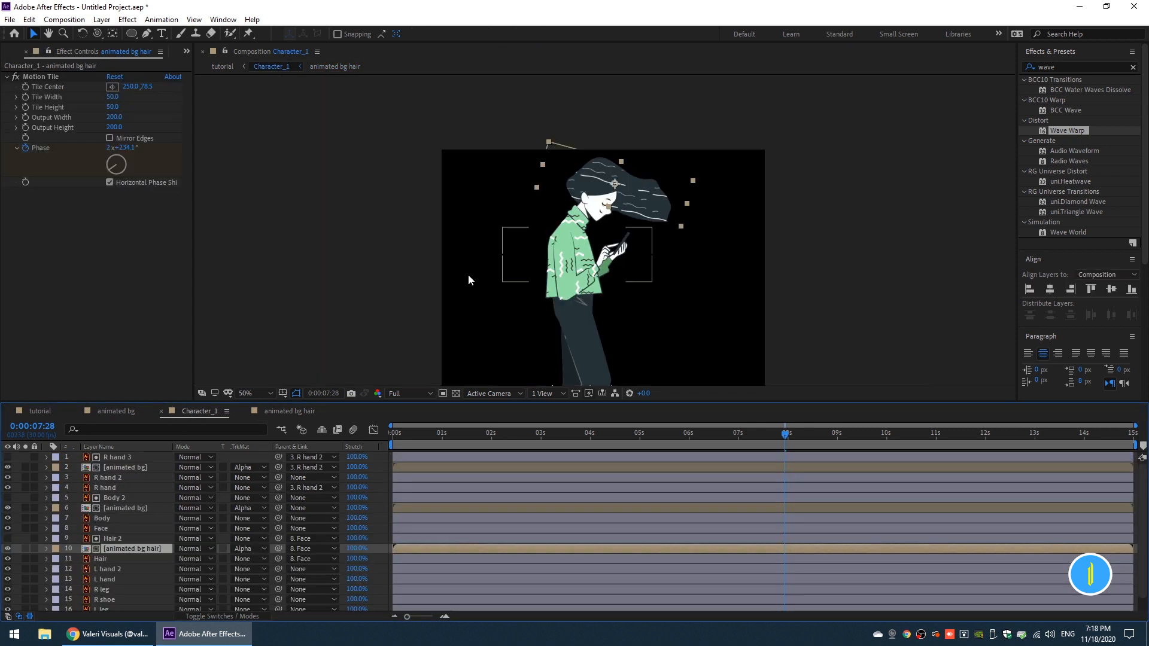
{"action": "left_click_drag", "start_coordinate": [470, 246], "coordinate": [455, 236]}
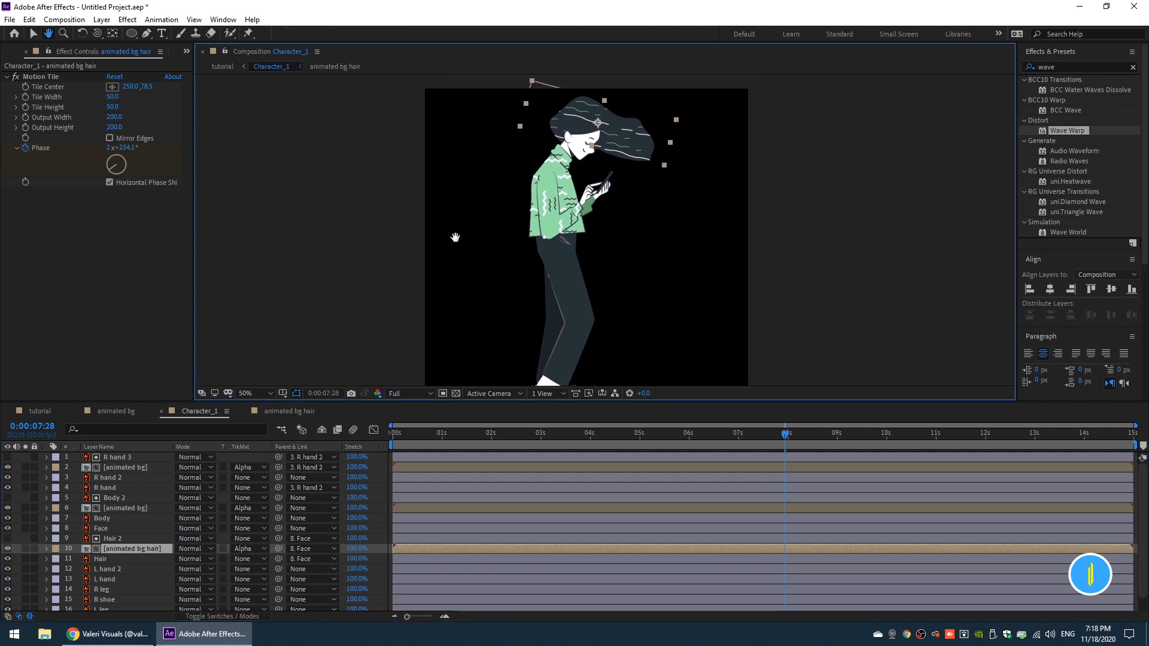
{"action": "key", "text": "v"}
- Start a new 1920 × 1080 px solid in the tutorial composition and set its color to pink F11376
{"action": "left_click", "coordinate": [40, 411]}
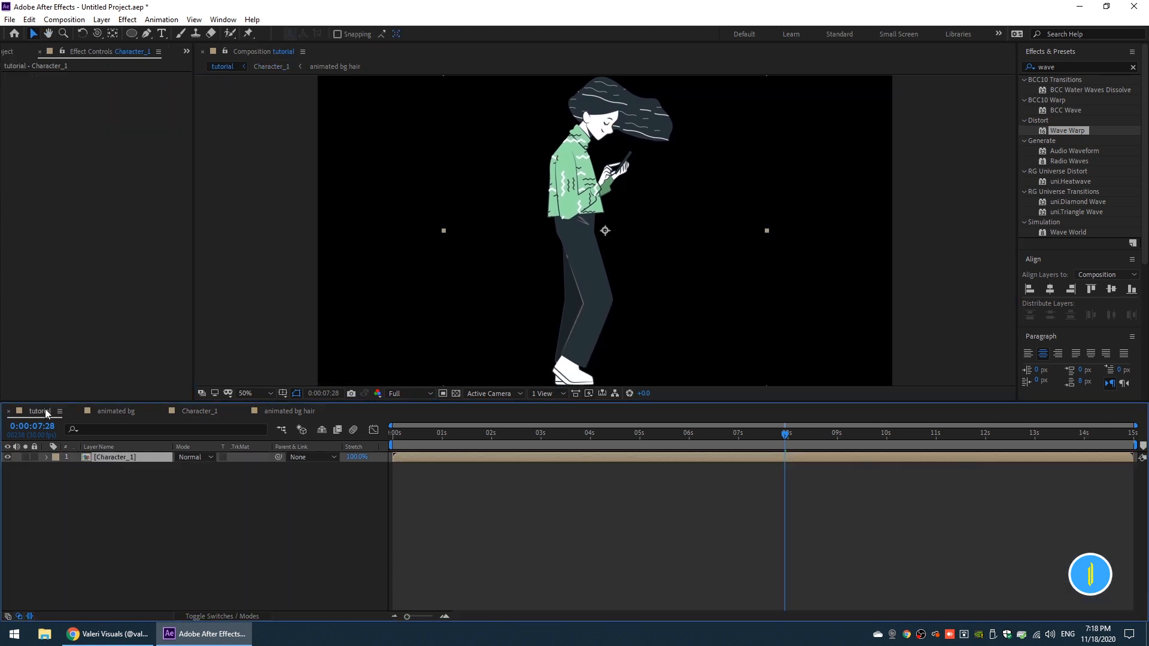
{"action": "left_click_drag", "start_coordinate": [296, 406], "coordinate": [288, 466]}
{"action": "right_click", "coordinate": [128, 551]}
{"action": "mouse_move", "coordinate": [188, 424]}
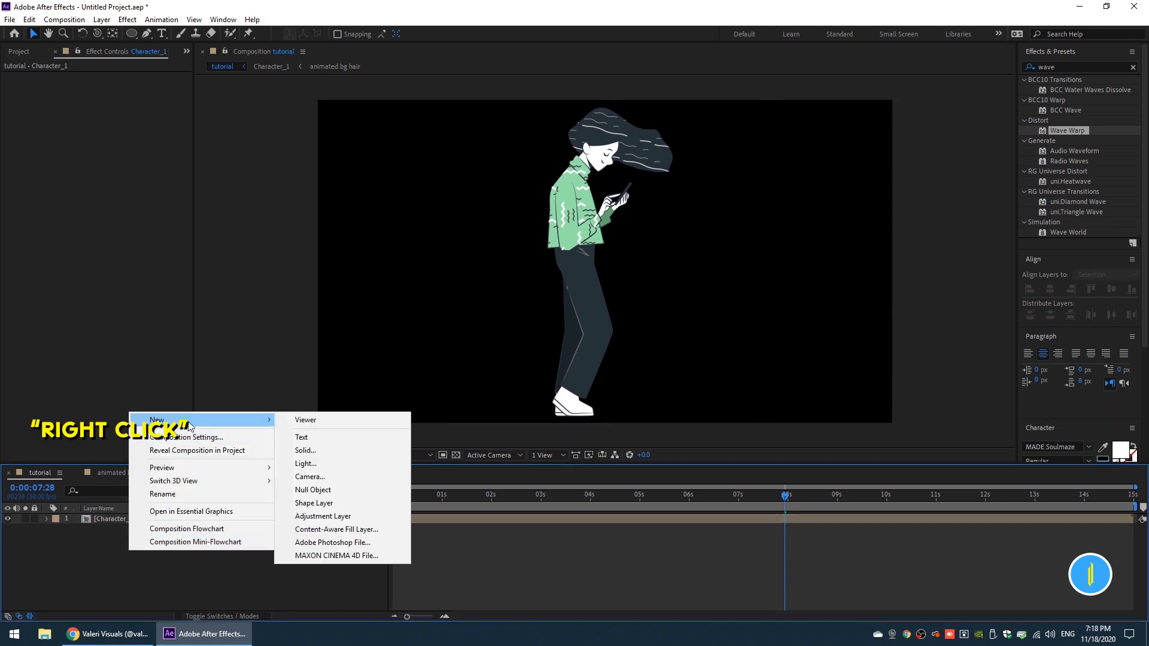
{"action": "left_click", "coordinate": [304, 451]}
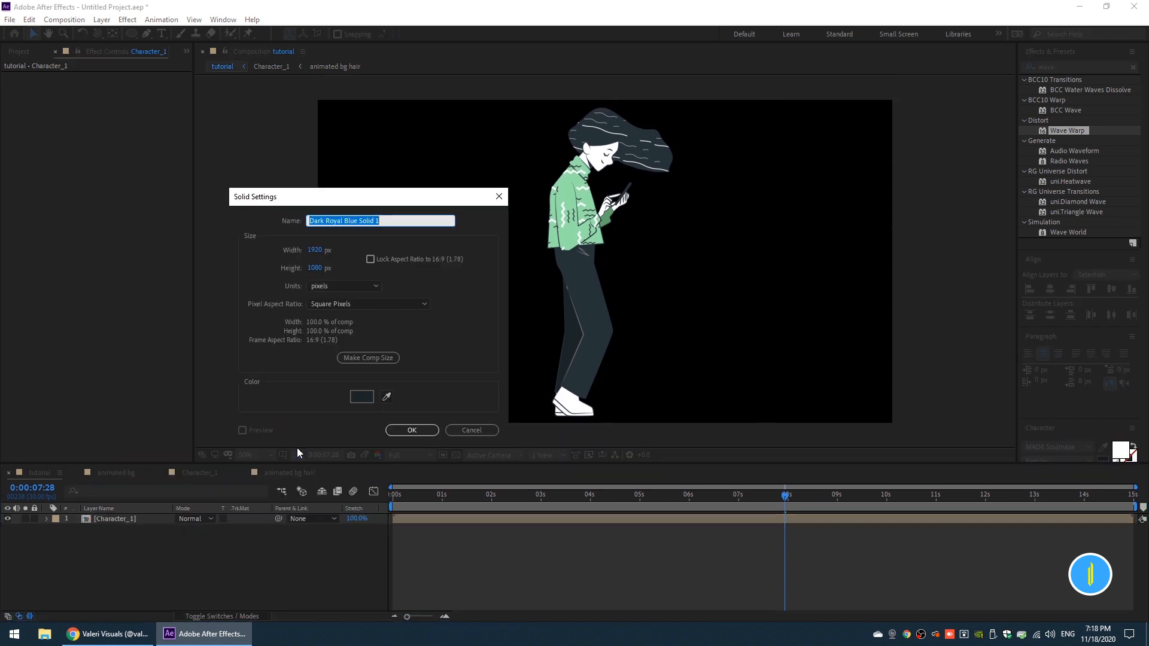
{"action": "left_click", "coordinate": [362, 397]}
{"action": "left_click_drag", "start_coordinate": [319, 482], "coordinate": [319, 446]}
{"action": "left_click", "coordinate": [283, 430]}
{"action": "mouse_move", "coordinate": [285, 429]}
{"action": "left_mouse_down"}
{"action": "mouse_move", "coordinate": [263, 429]}
{"action": "mouse_move", "coordinate": [320, 437]}
{"action": "mouse_move", "coordinate": [293, 432]}
{"action": "left_mouse_up"}
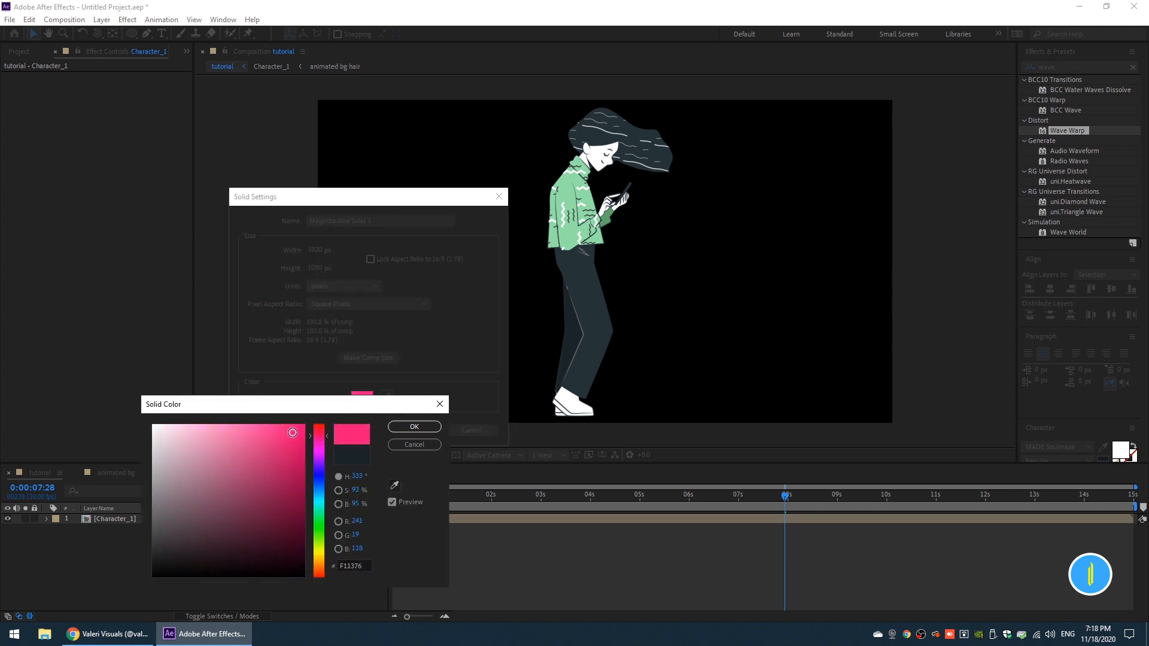
{"action": "key", "text": "Return"}
- Name the solid bg, create it and place it below the Character_1 layer
{"action": "triple_click", "coordinate": [377, 221]}
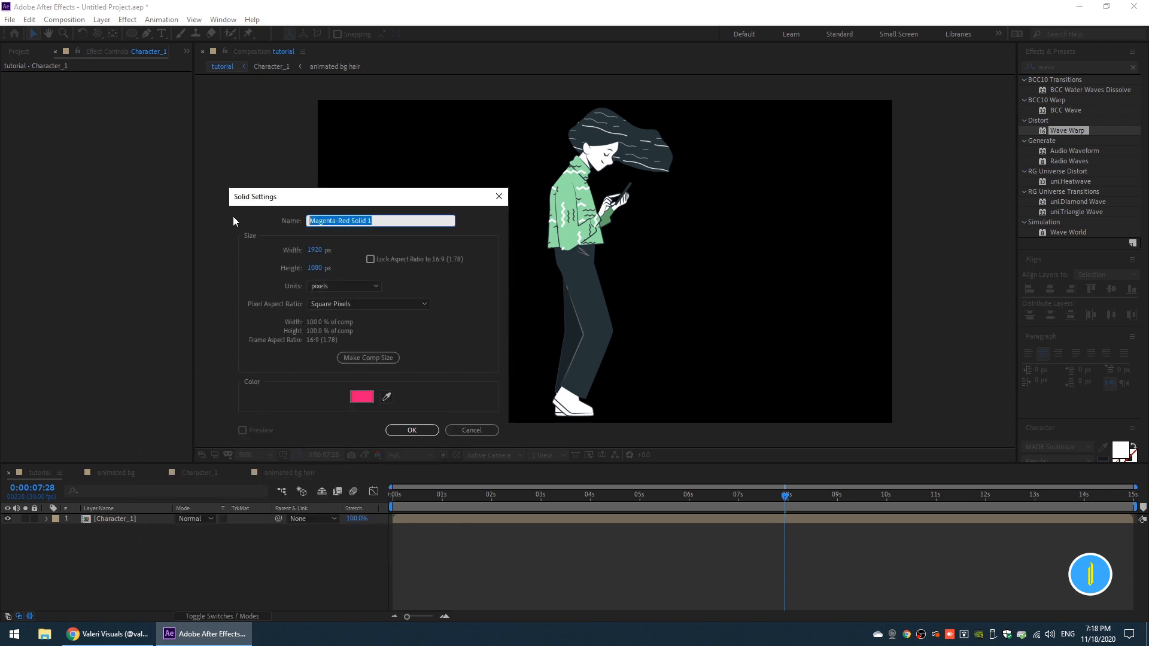
{"action": "type", "text": "bg"}
{"action": "left_click", "coordinate": [400, 430]}
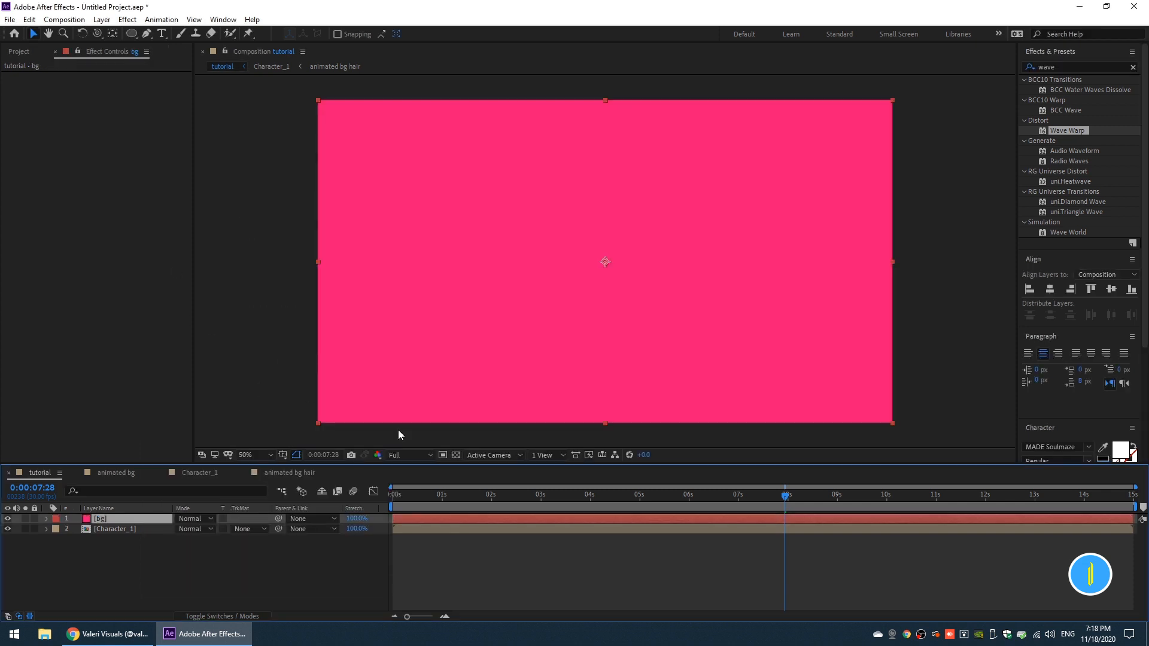
{"action": "left_click_drag", "start_coordinate": [138, 519], "coordinate": [148, 548]}
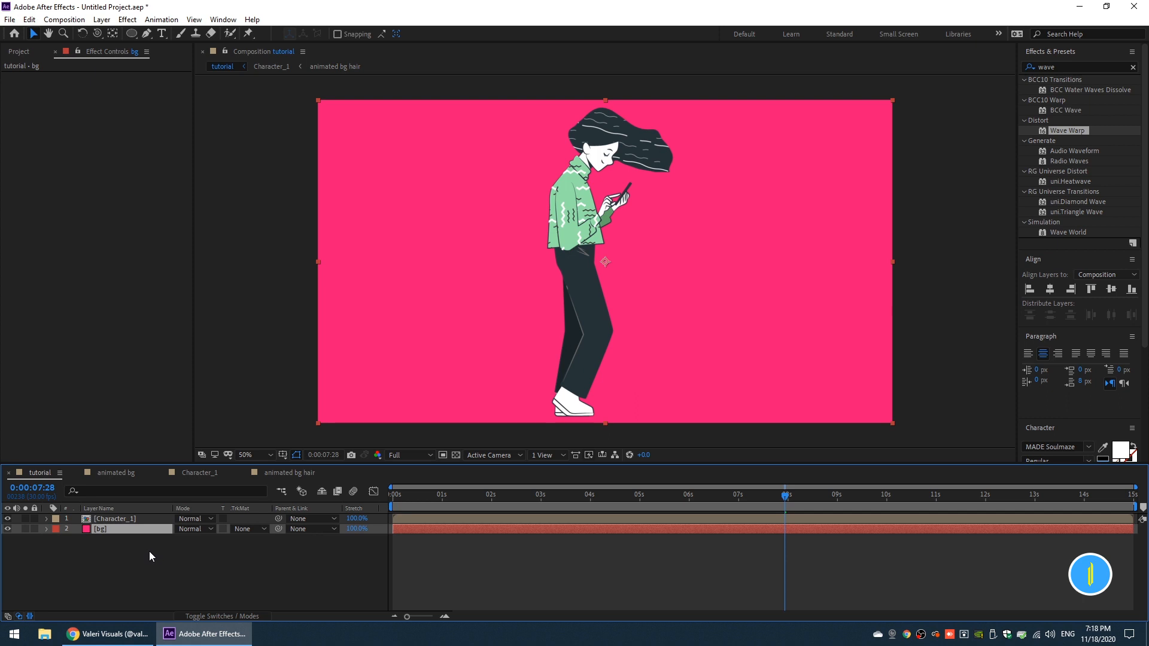
- Add a Stroke layer style to the Character_1 layer in the tutorial composition
{"action": "left_click", "coordinate": [112, 519]}
{"action": "right_click", "coordinate": [109, 519]}
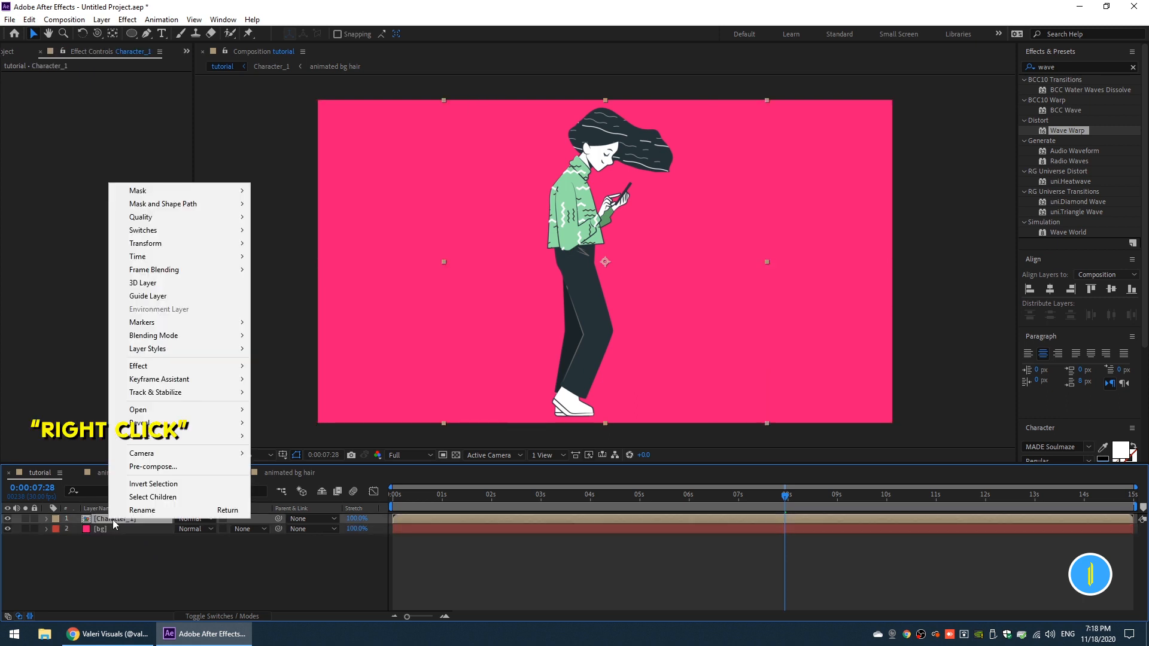
{"action": "mouse_move", "coordinate": [159, 350]}
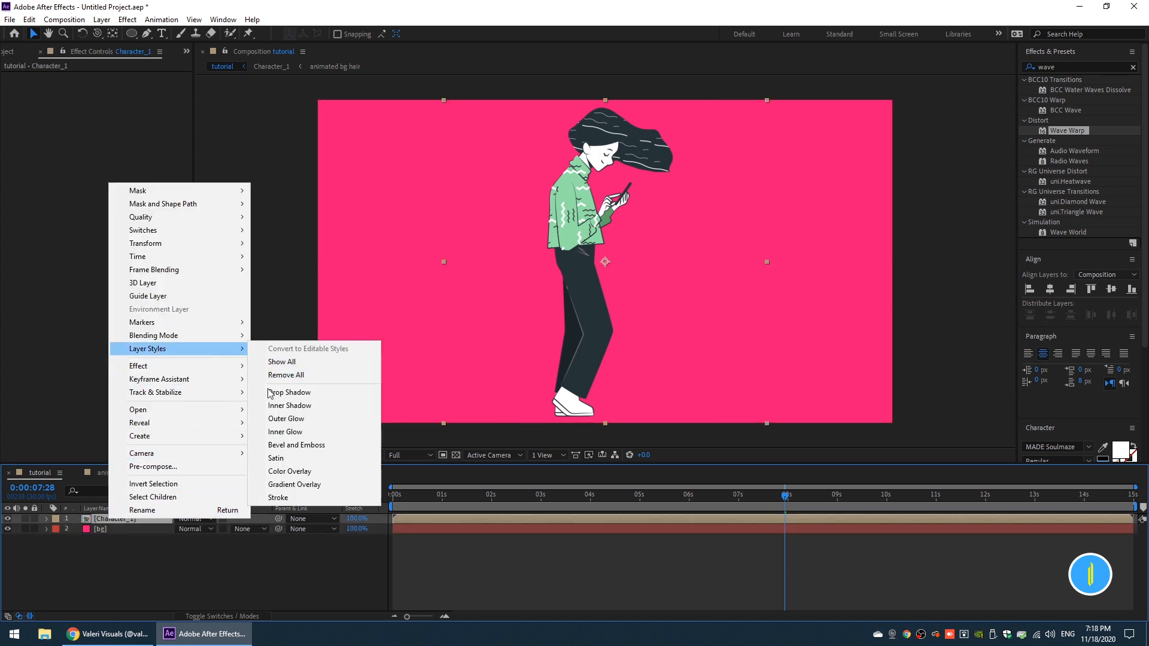
{"action": "left_click", "coordinate": [270, 499]}
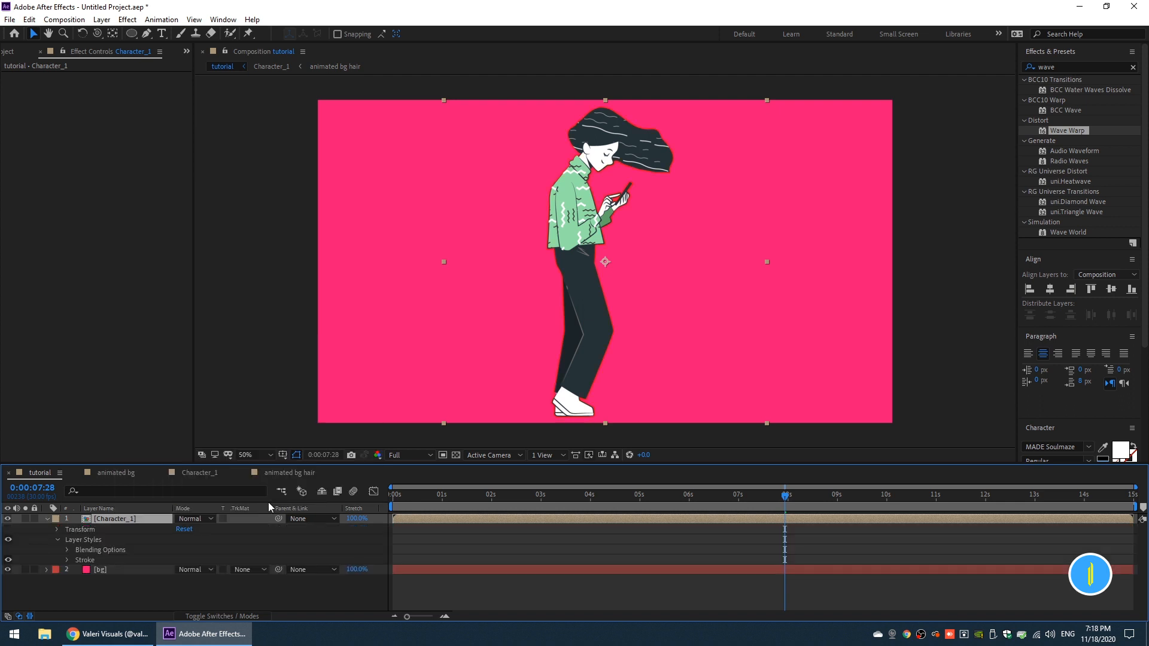
- Change the color of Character_1's Stroke layer style to white
{"action": "scroll", "coordinate": [579, 219], "scroll_direction": "up", "scroll_amount": 1}
{"action": "left_click_drag", "start_coordinate": [537, 162], "coordinate": [532, 297]}
{"action": "left_click", "coordinate": [67, 560]}
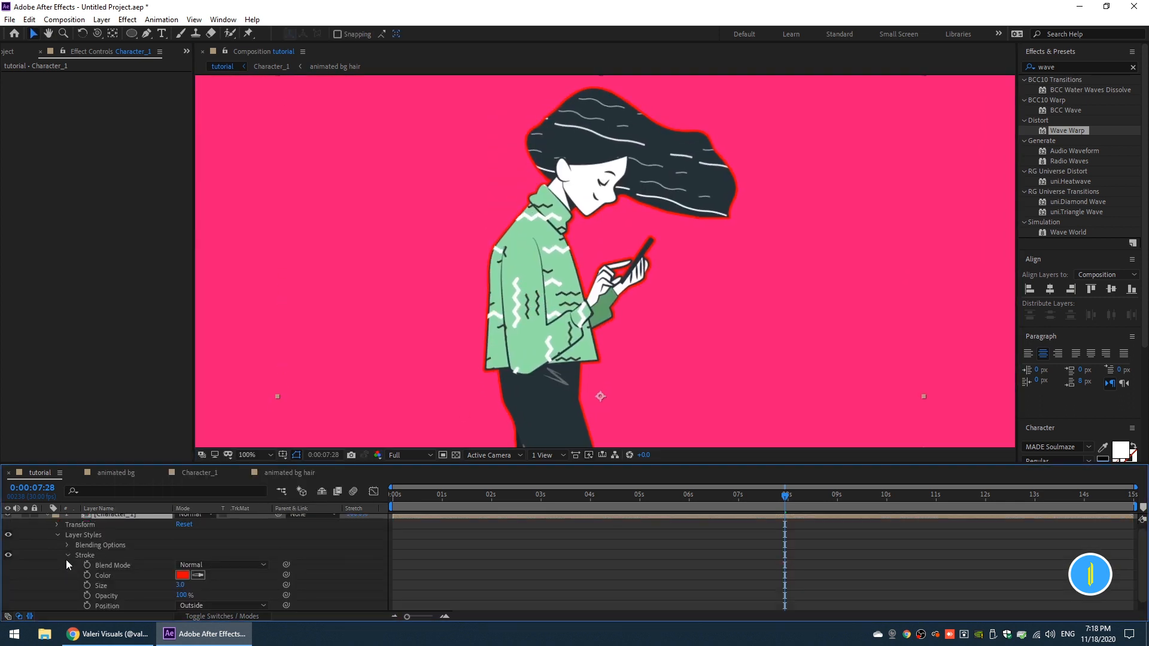
{"action": "left_click", "coordinate": [187, 577]}
{"action": "left_click_drag", "start_coordinate": [232, 505], "coordinate": [117, 388]}
{"action": "key", "text": "Return"}
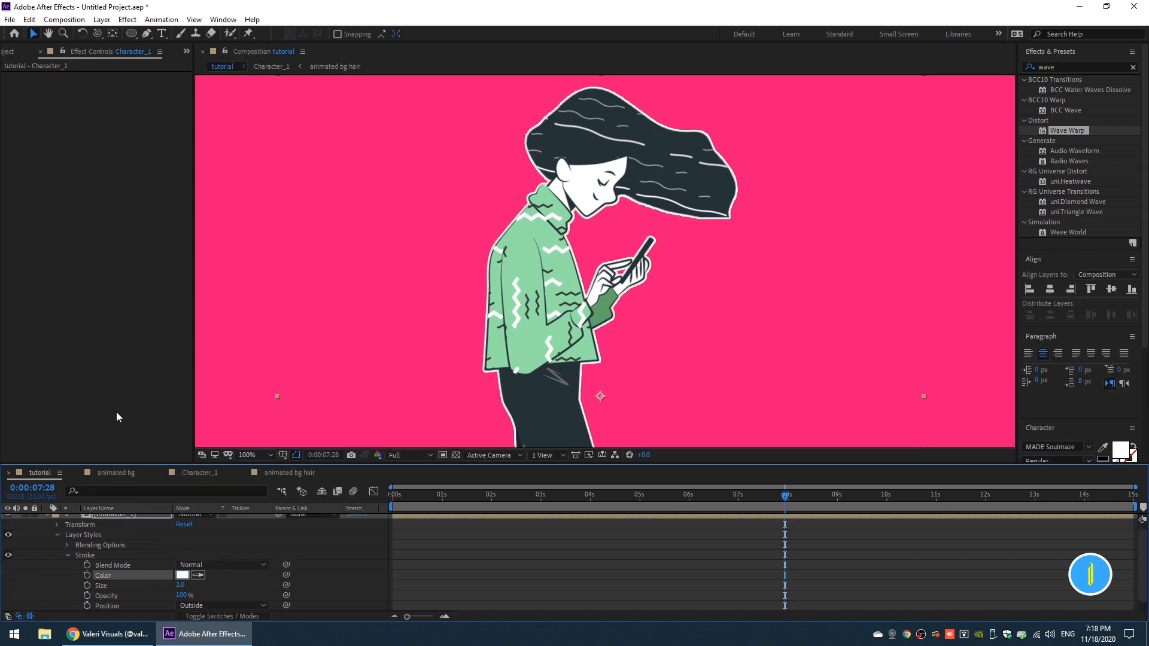
- Set the size of Character_1's stroke style to 5 and collapse the layer's properties
{"action": "left_click", "coordinate": [179, 586]}
{"action": "type", "text": "5"}
{"action": "left_click", "coordinate": [164, 588]}
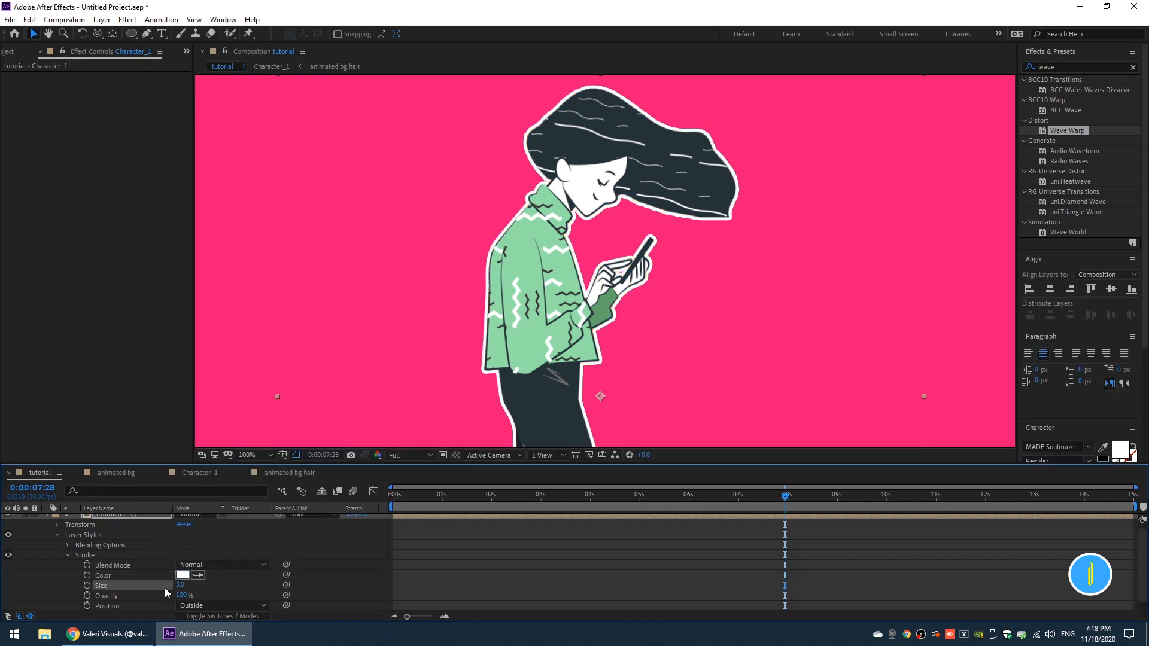
{"action": "scroll", "coordinate": [60, 566], "scroll_direction": "up", "scroll_amount": 2}
{"action": "left_click", "coordinate": [45, 518]}
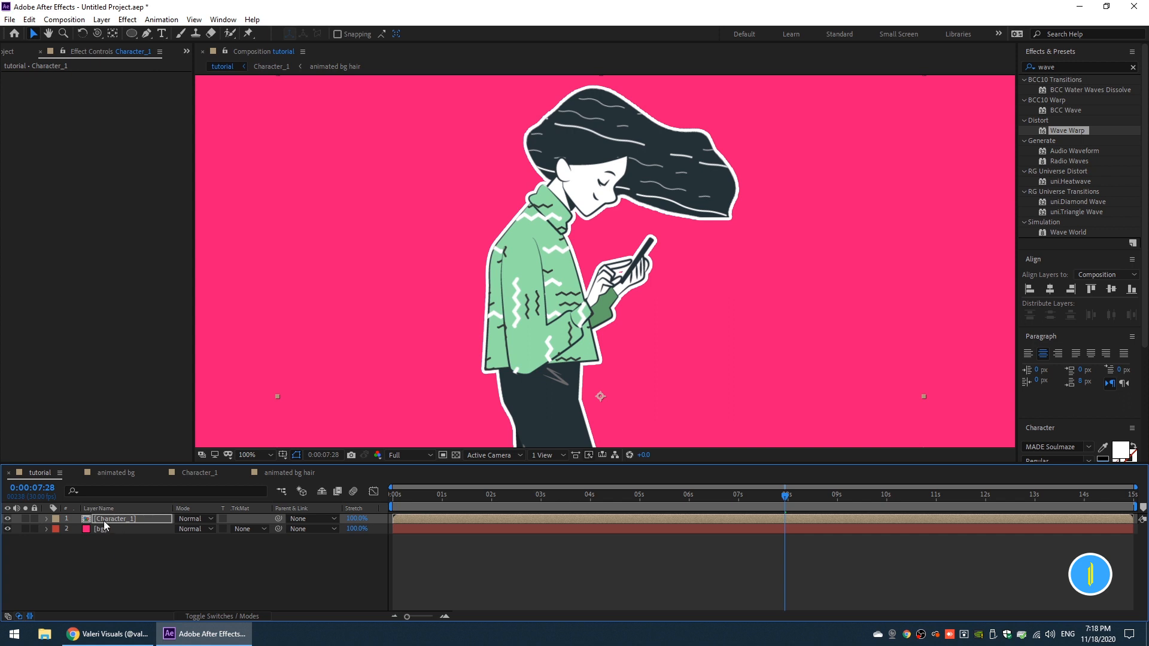
- Show the layer switches, enlarge the composition view and play the finished animation from the first frame
{"action": "left_click", "coordinate": [191, 616]}
{"action": "left_click", "coordinate": [182, 551]}
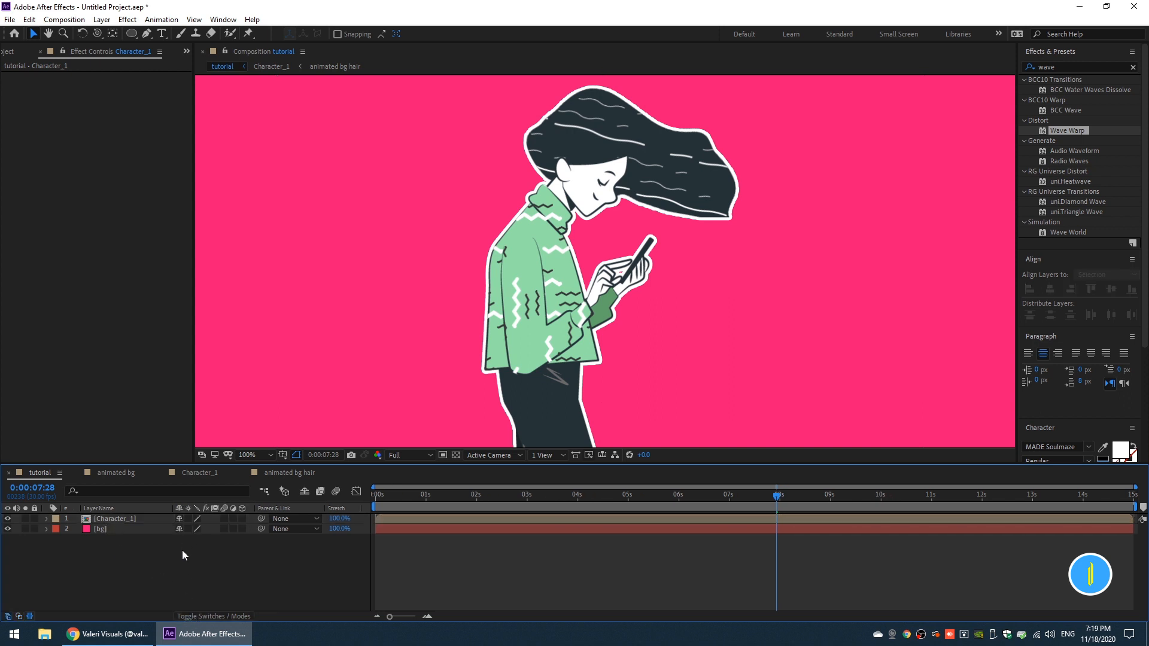
{"action": "left_click_drag", "start_coordinate": [774, 491], "coordinate": [314, 513]}
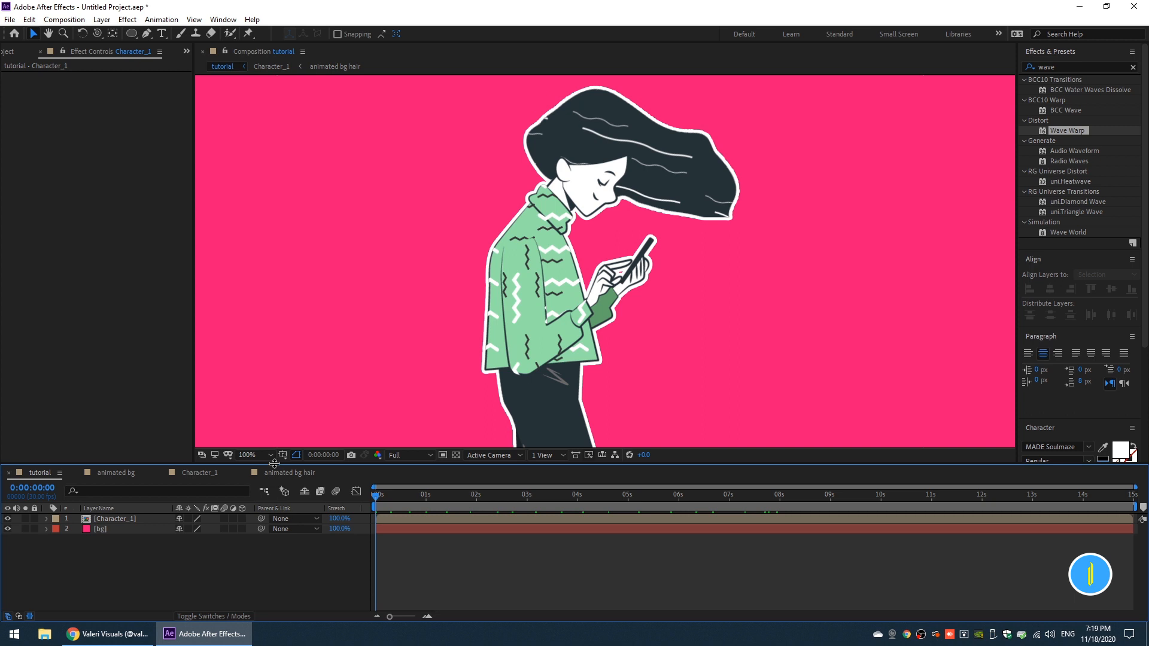
{"action": "left_click_drag", "start_coordinate": [274, 464], "coordinate": [274, 511]}
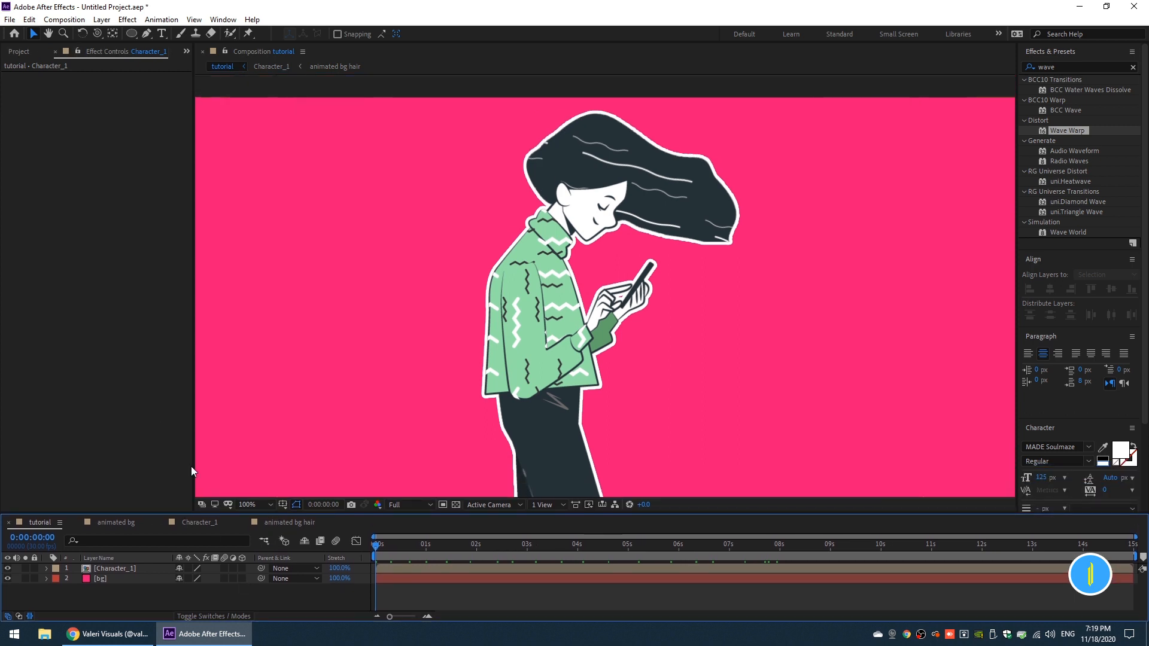
{"action": "key", "text": "space"}
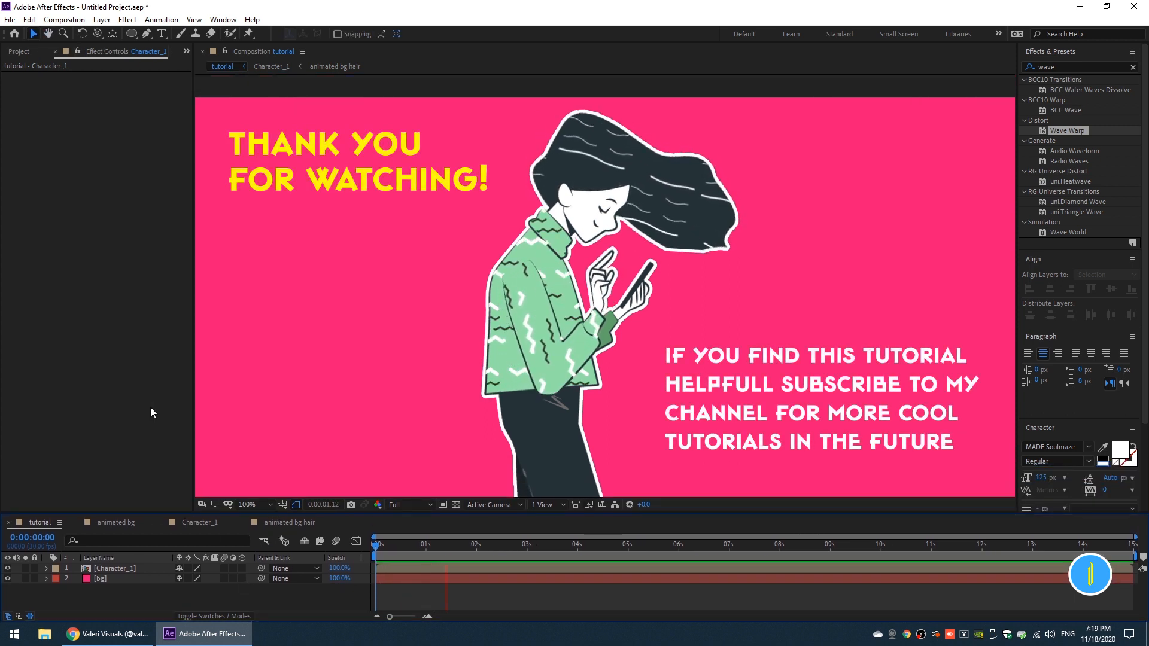